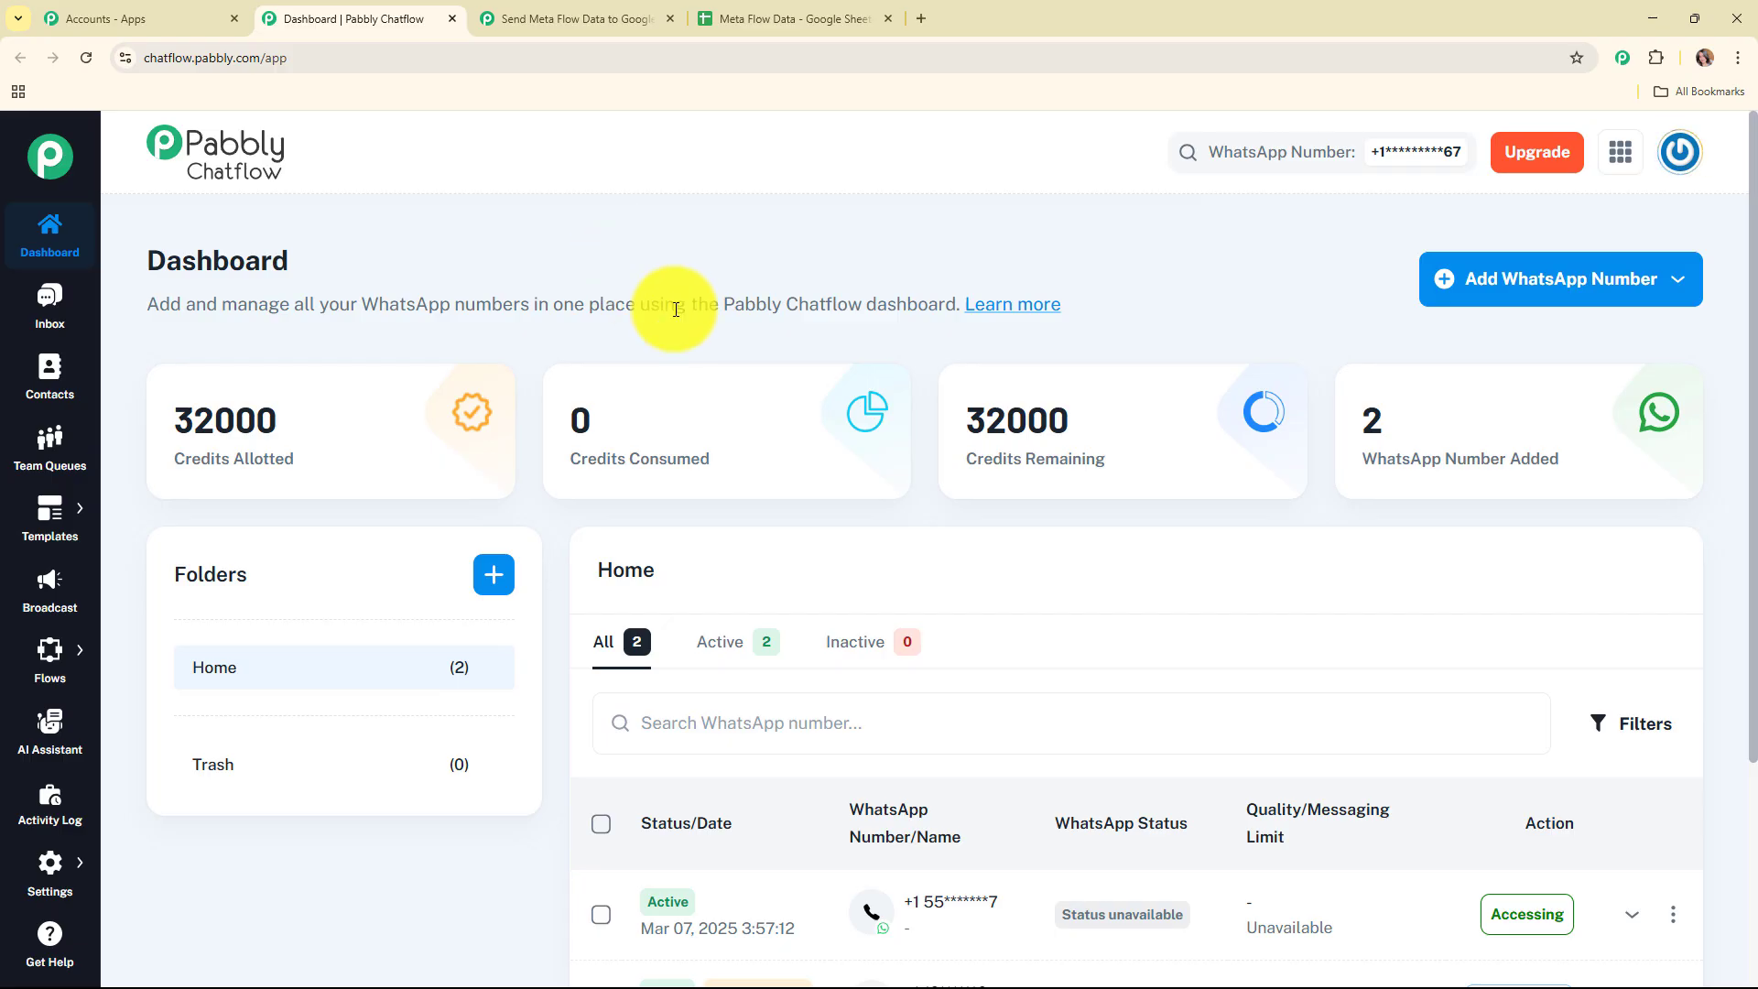
Review the fields for connecting a WhatsApp number by manual token, then close the form without entering anything.
left_click(1553, 293)
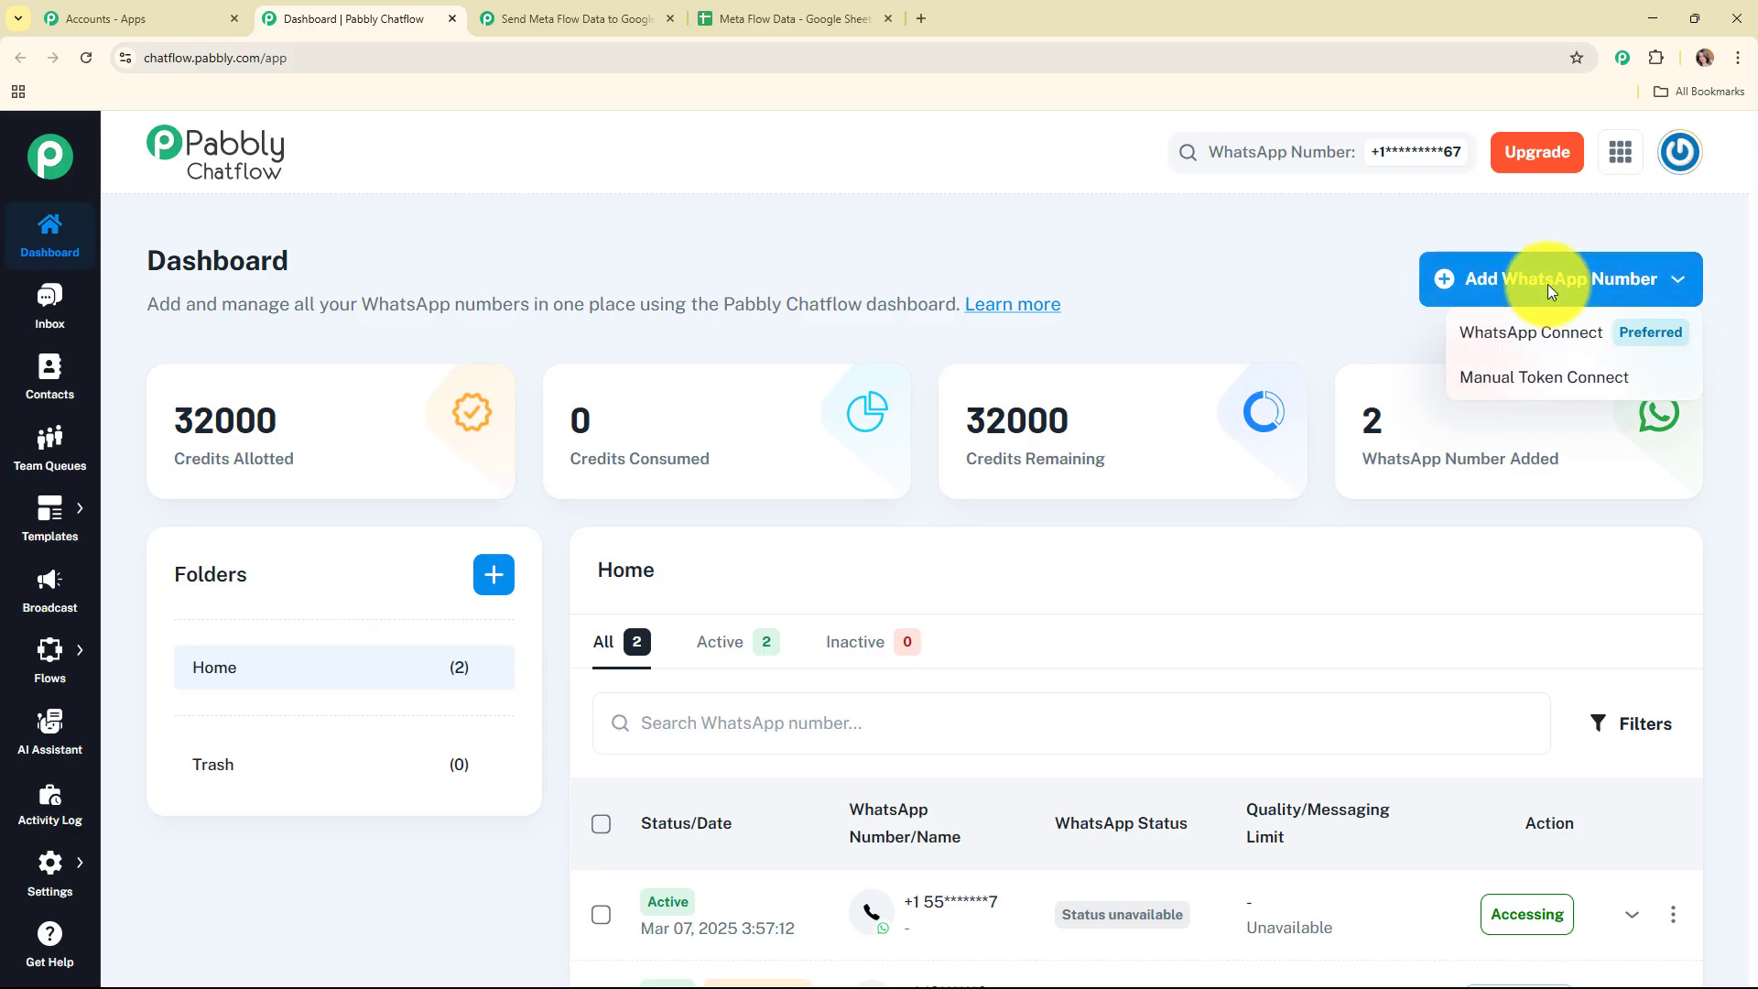
left_click(1566, 379)
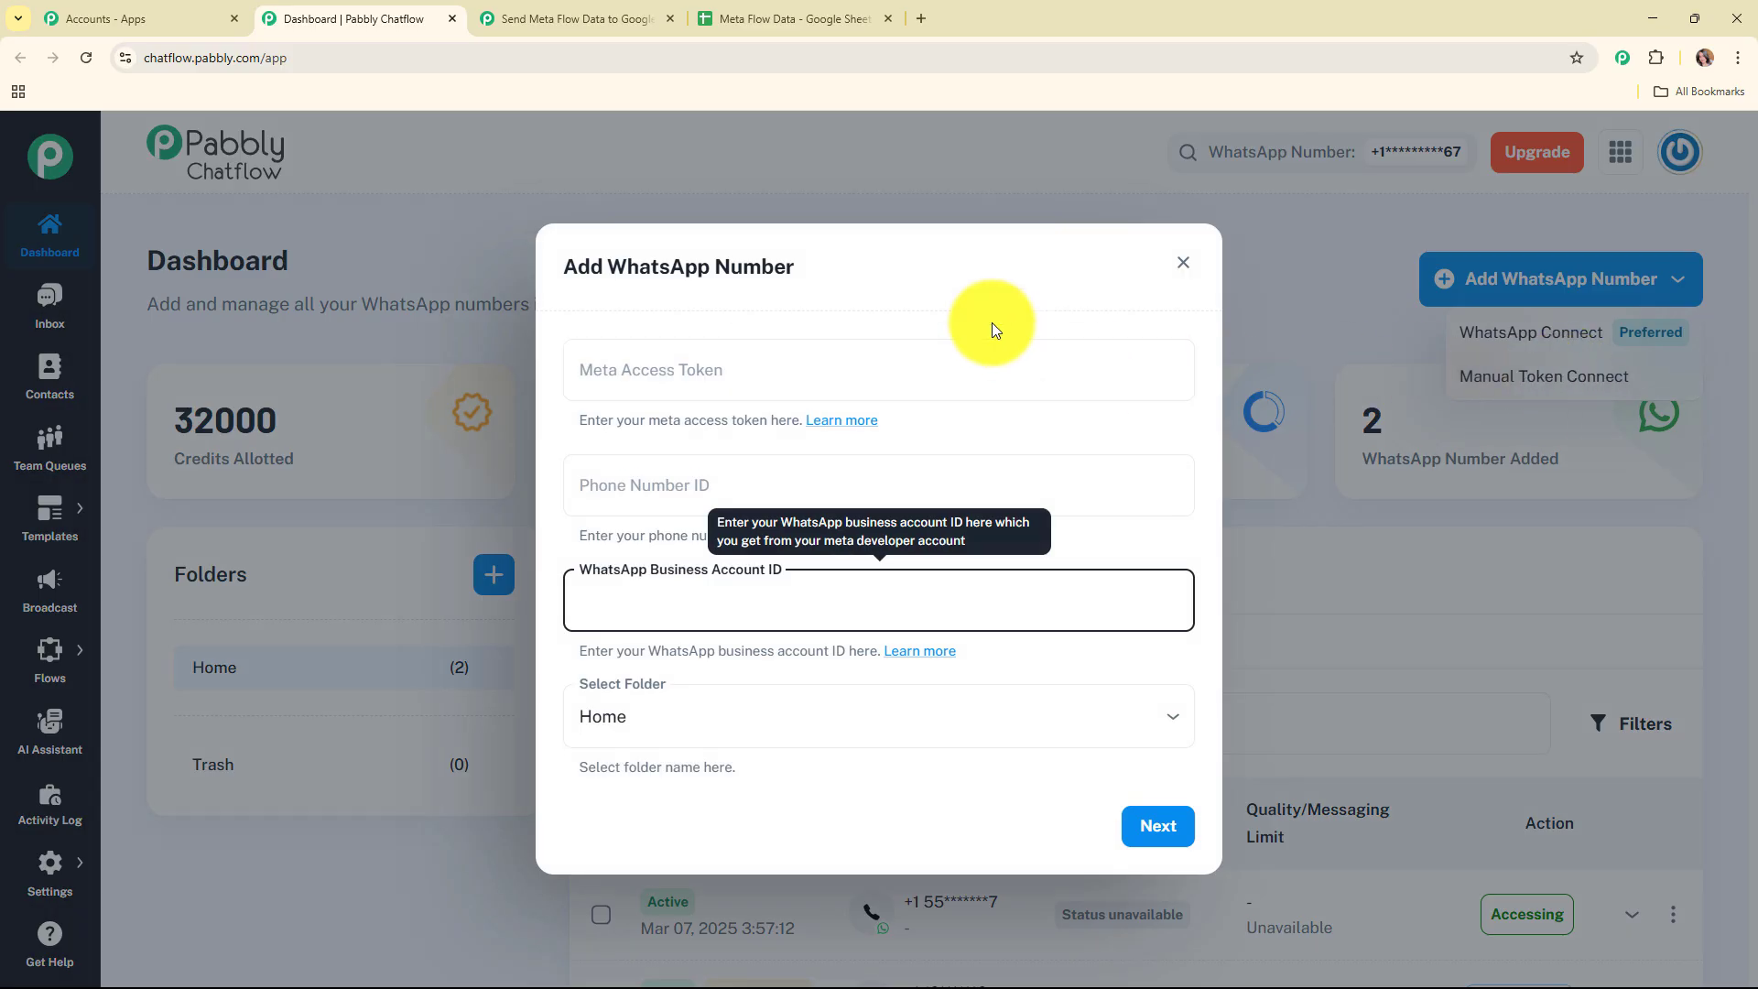
left_click(950, 364)
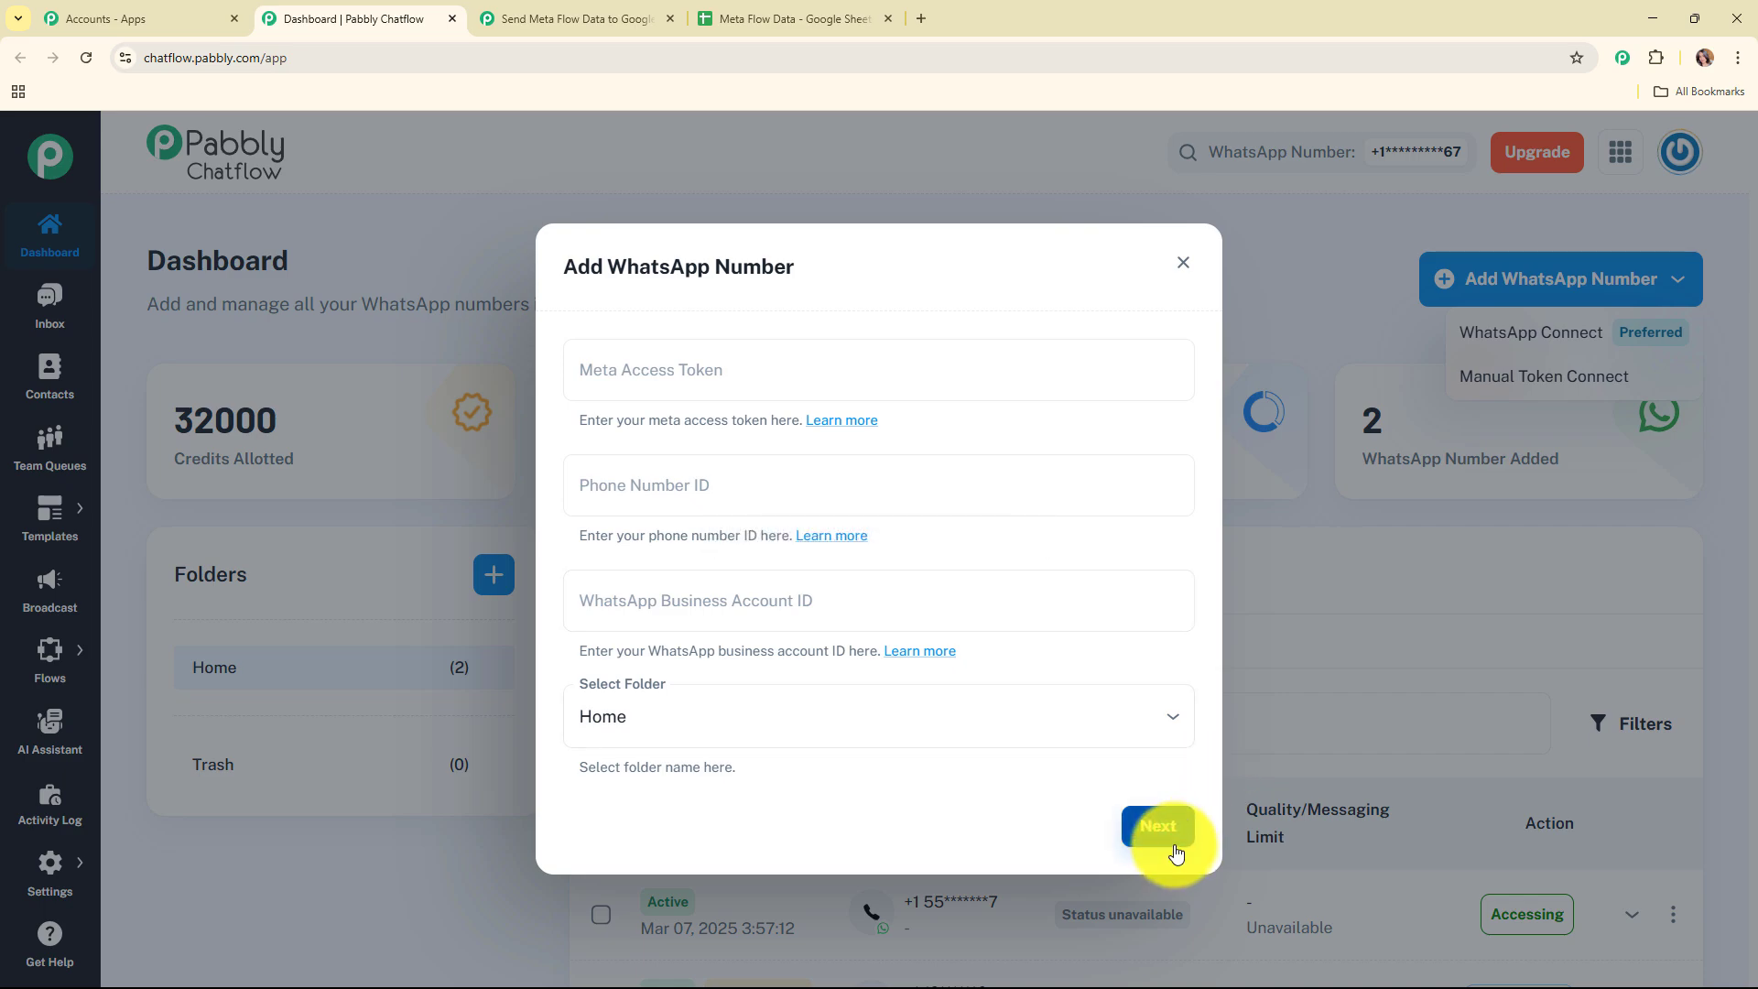
left_click(1183, 262)
left_click(1260, 273)
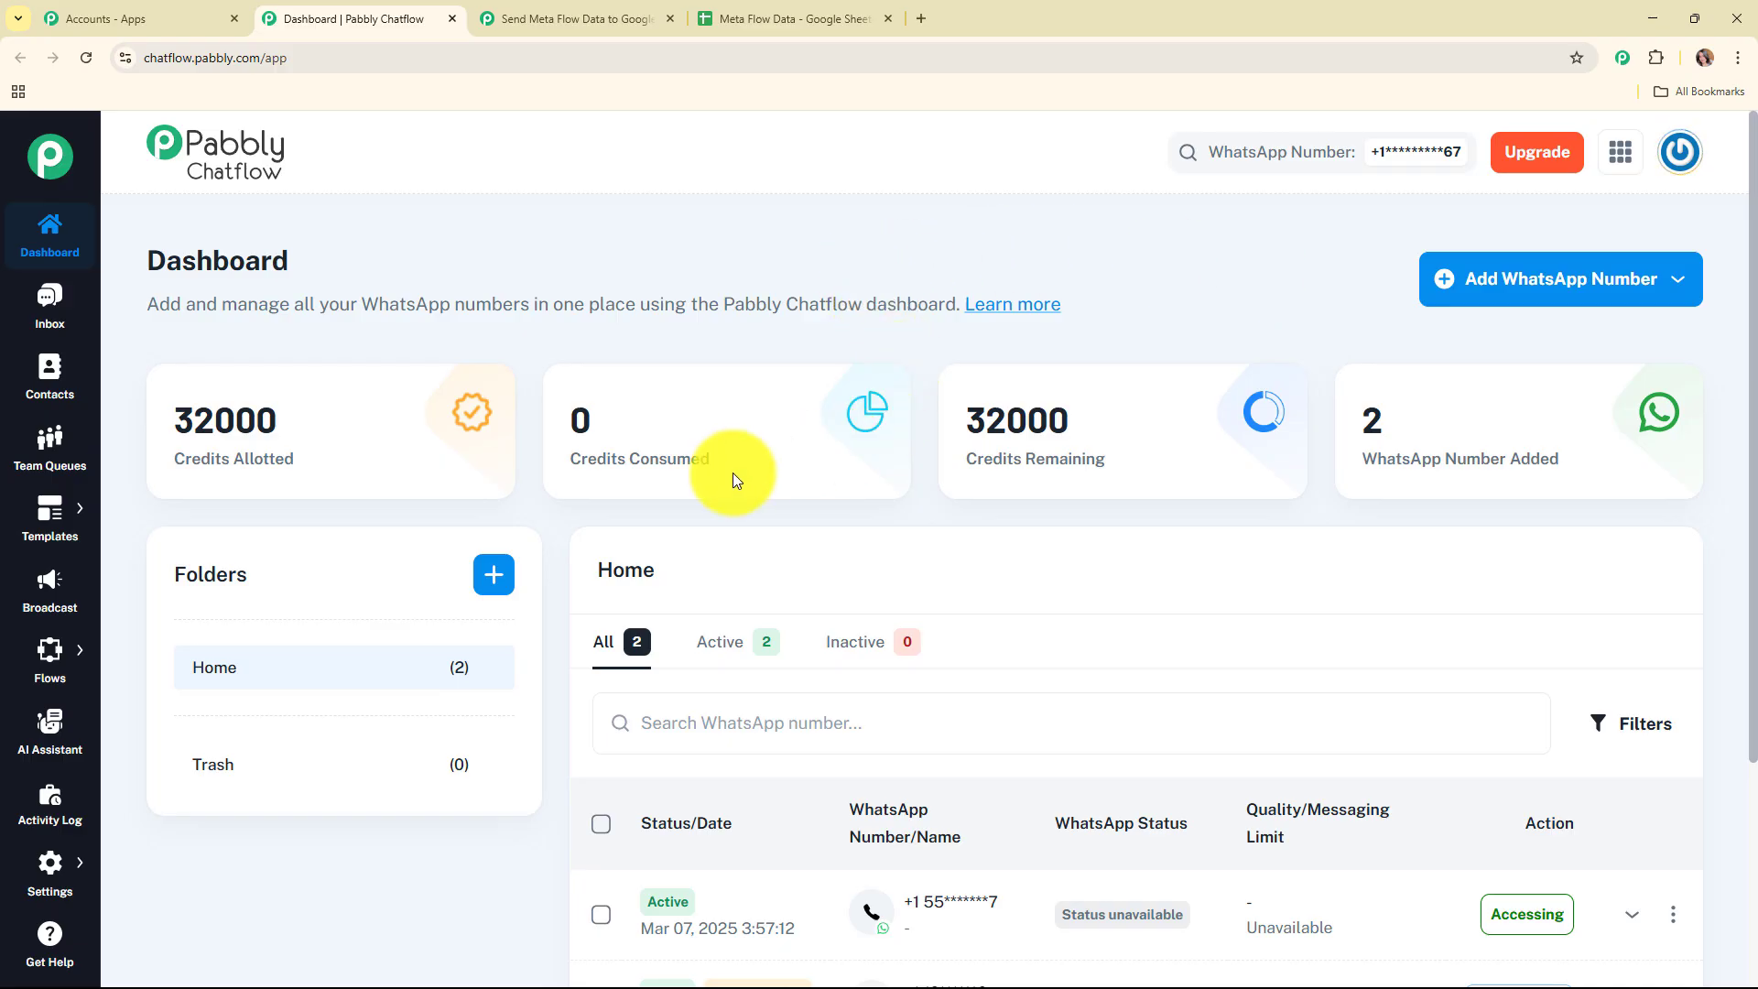
Preview the message of the support_lead template in the templates list and close the preview.
mouse_move(49, 513)
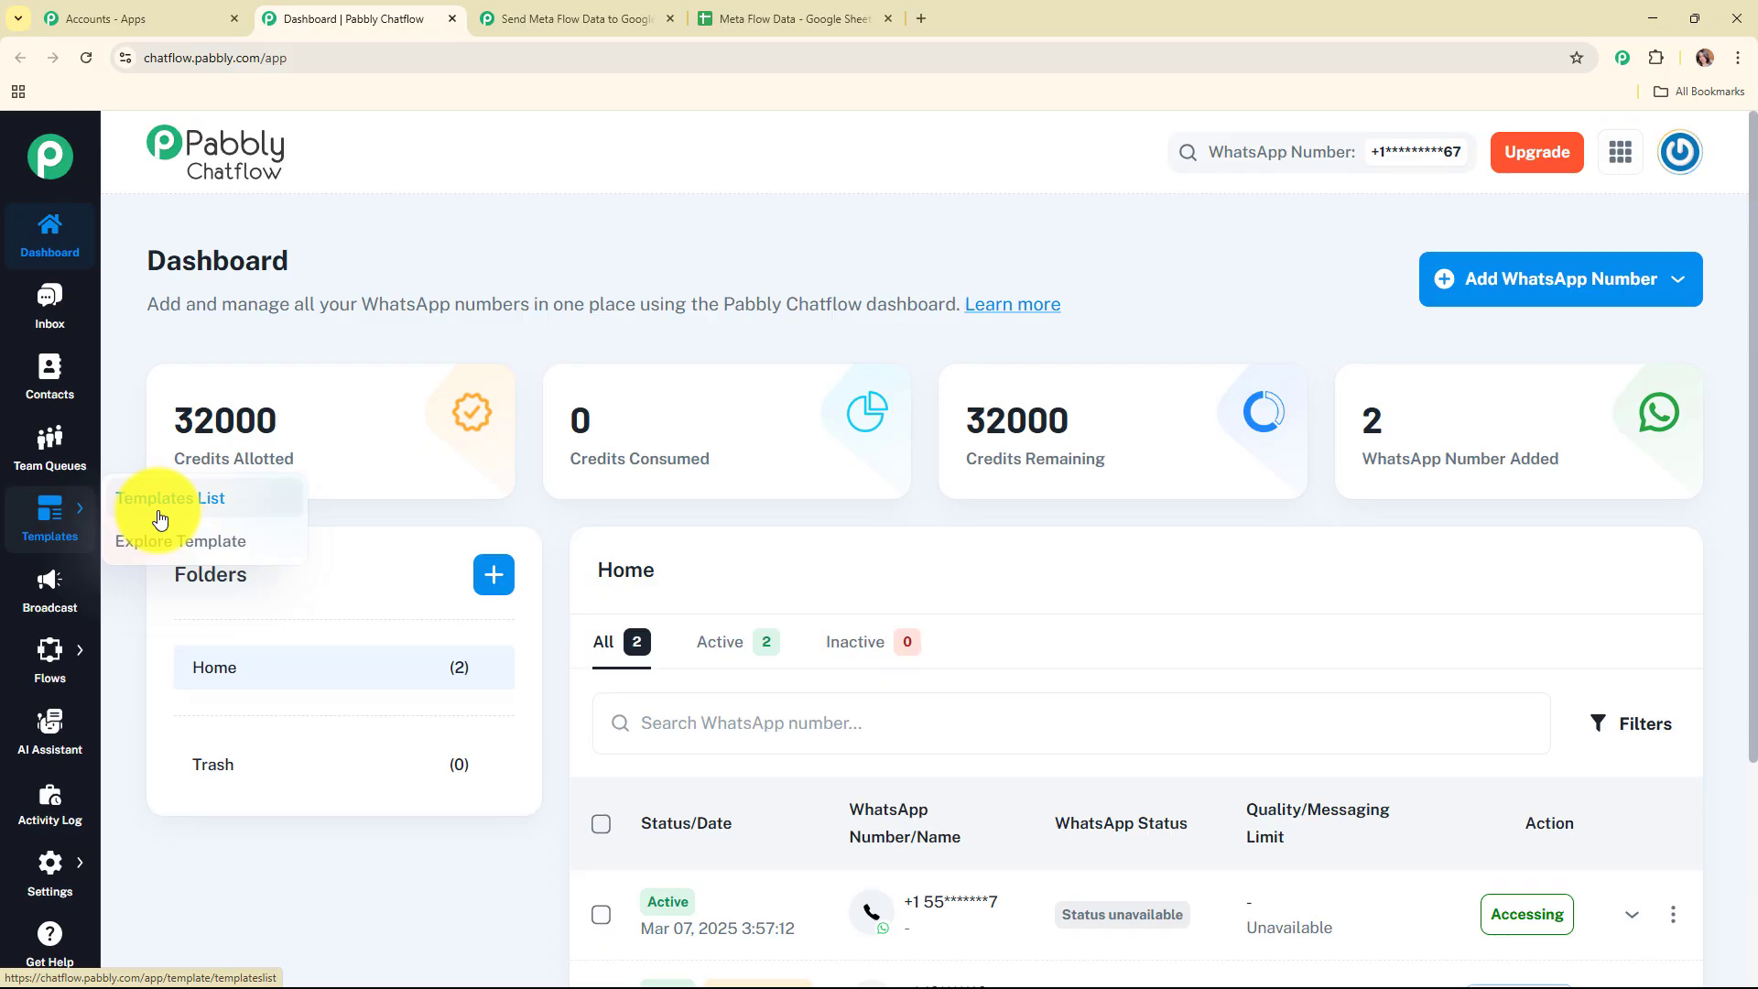
left_click(160, 517)
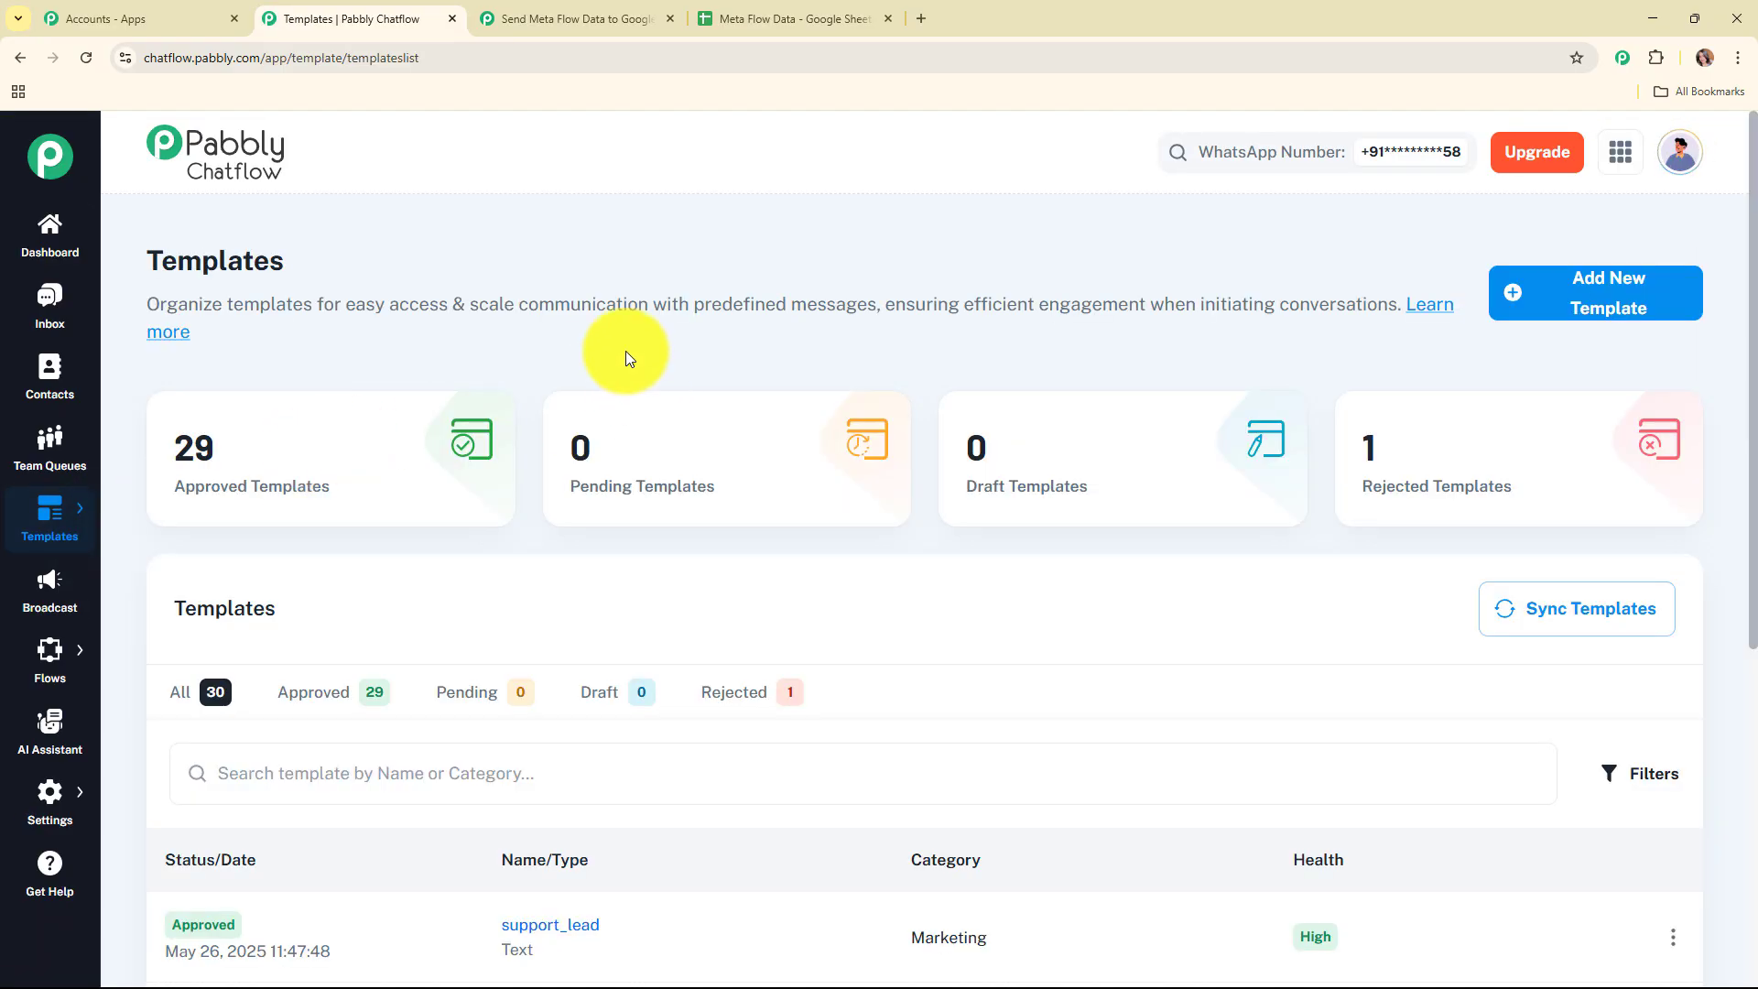
scroll(624, 350, "down", 5)
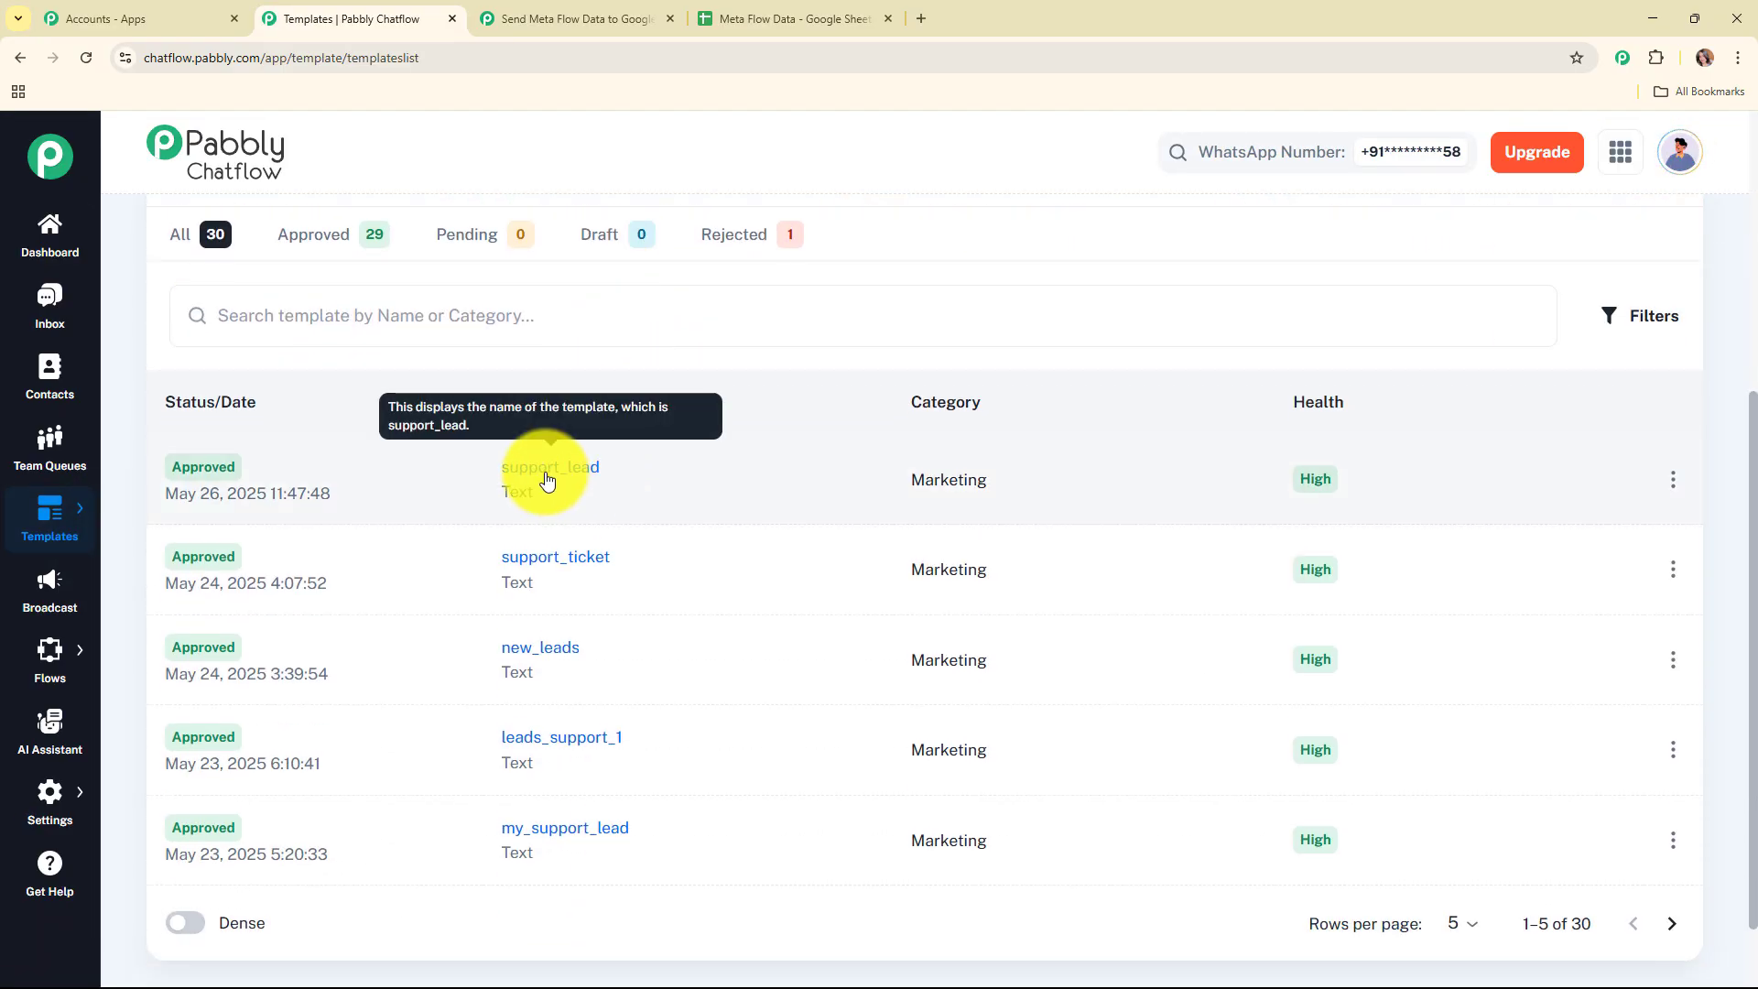
left_click(547, 480)
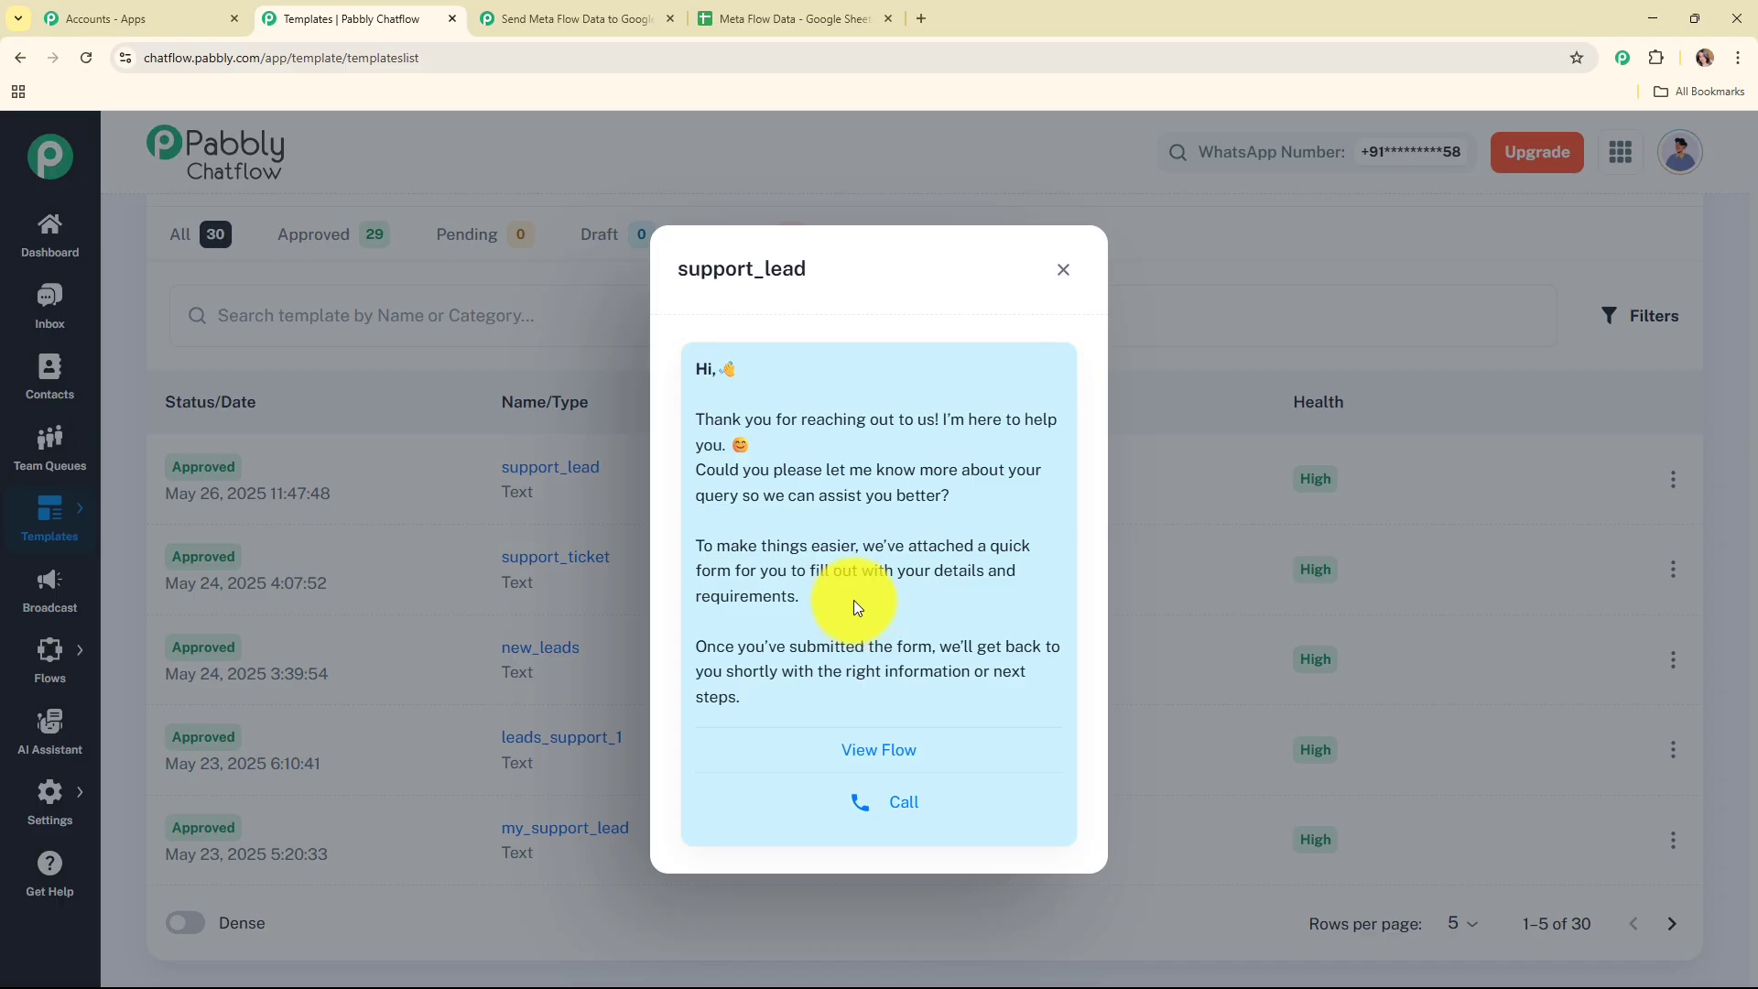
left_click(1072, 274)
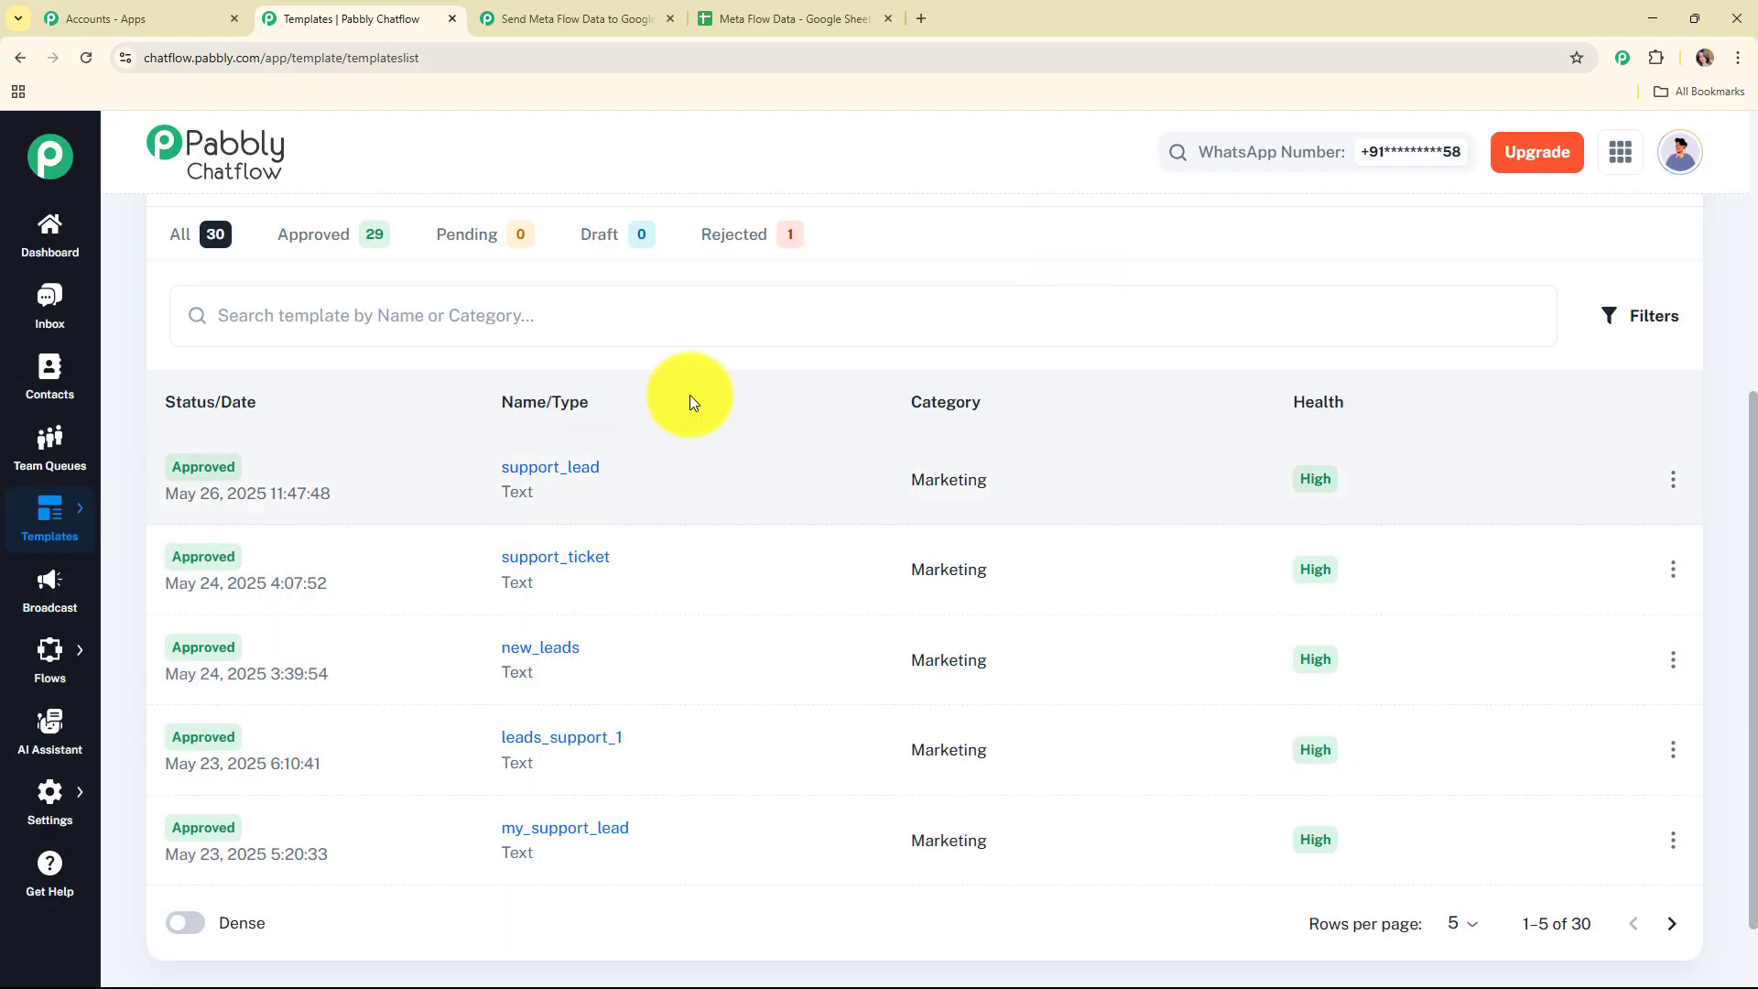
Send the approved support_lead template in the conversation with the first contact in the inbox.
left_click(36, 314)
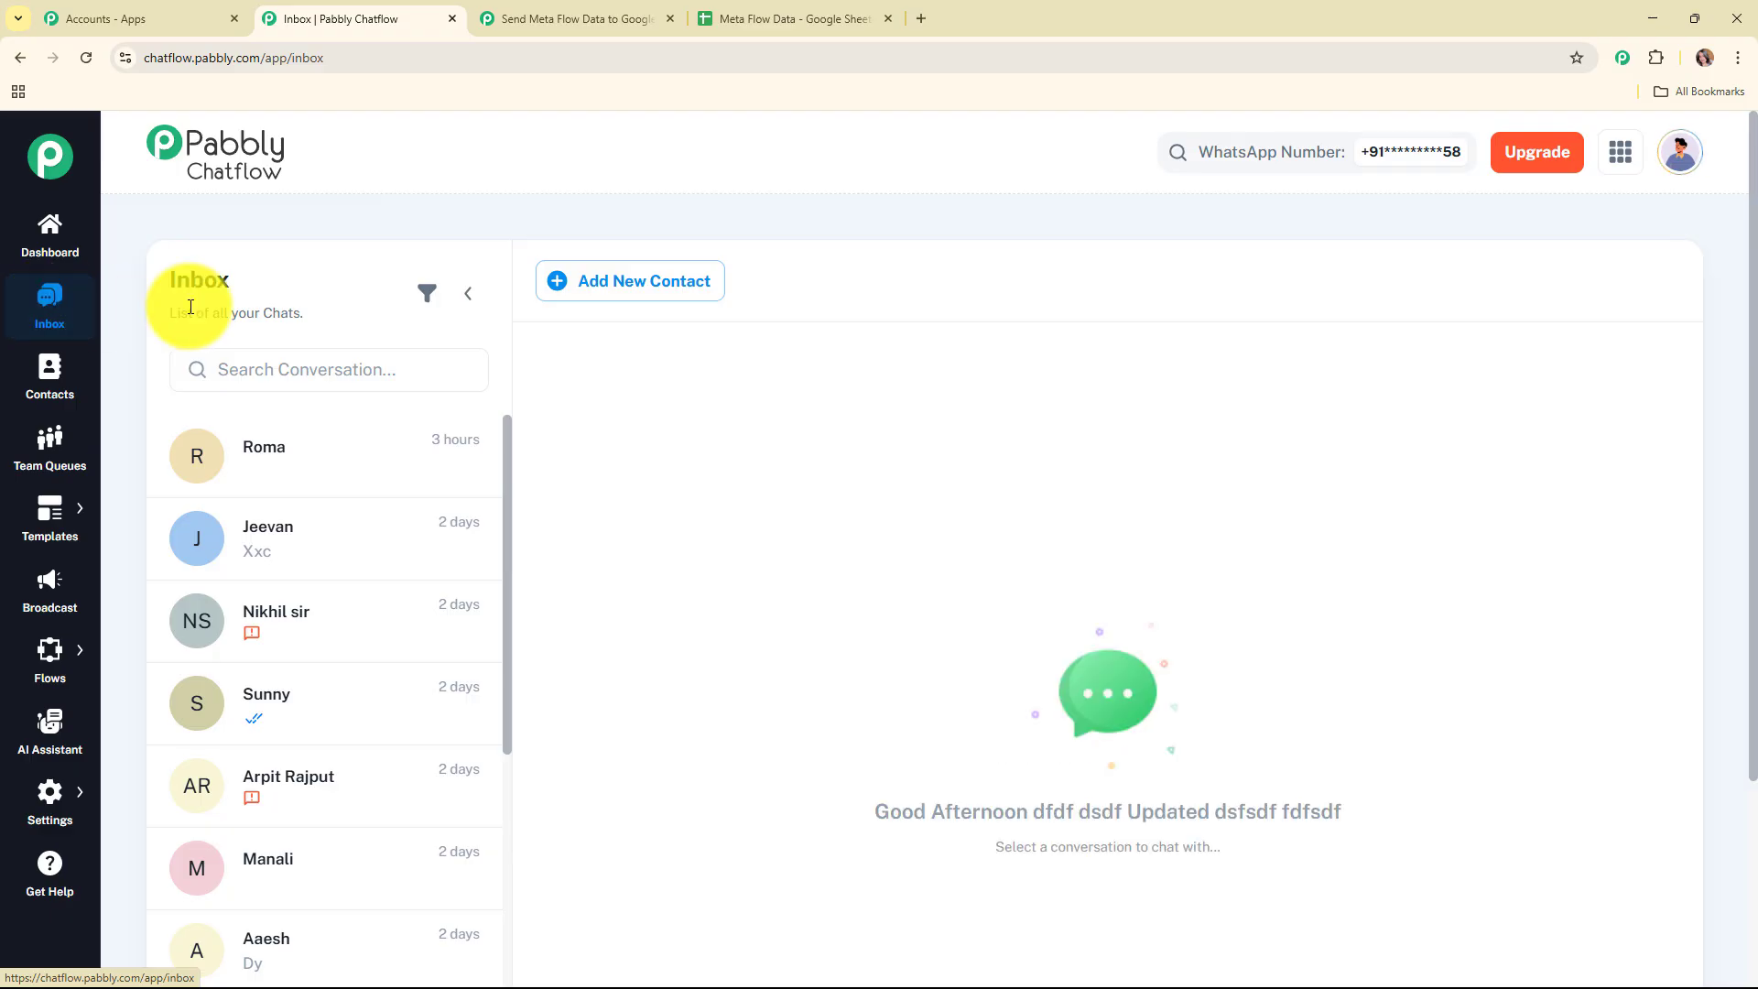
left_click(280, 478)
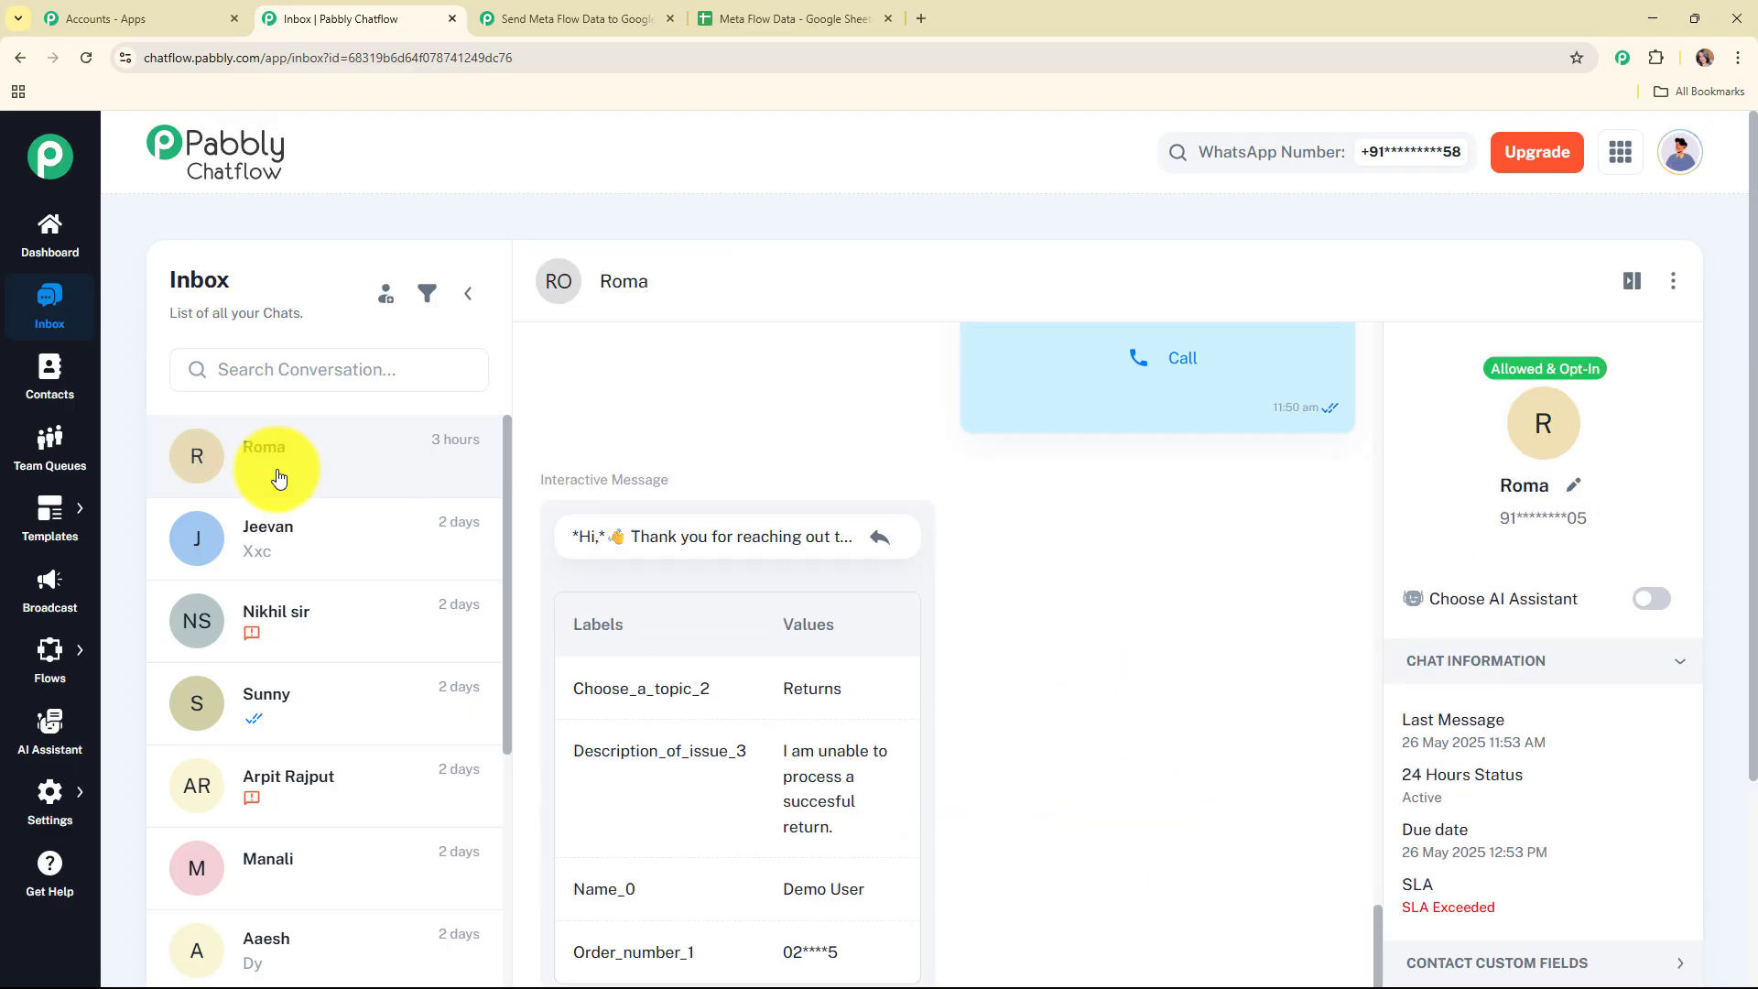
scroll(1053, 573, "down", 3)
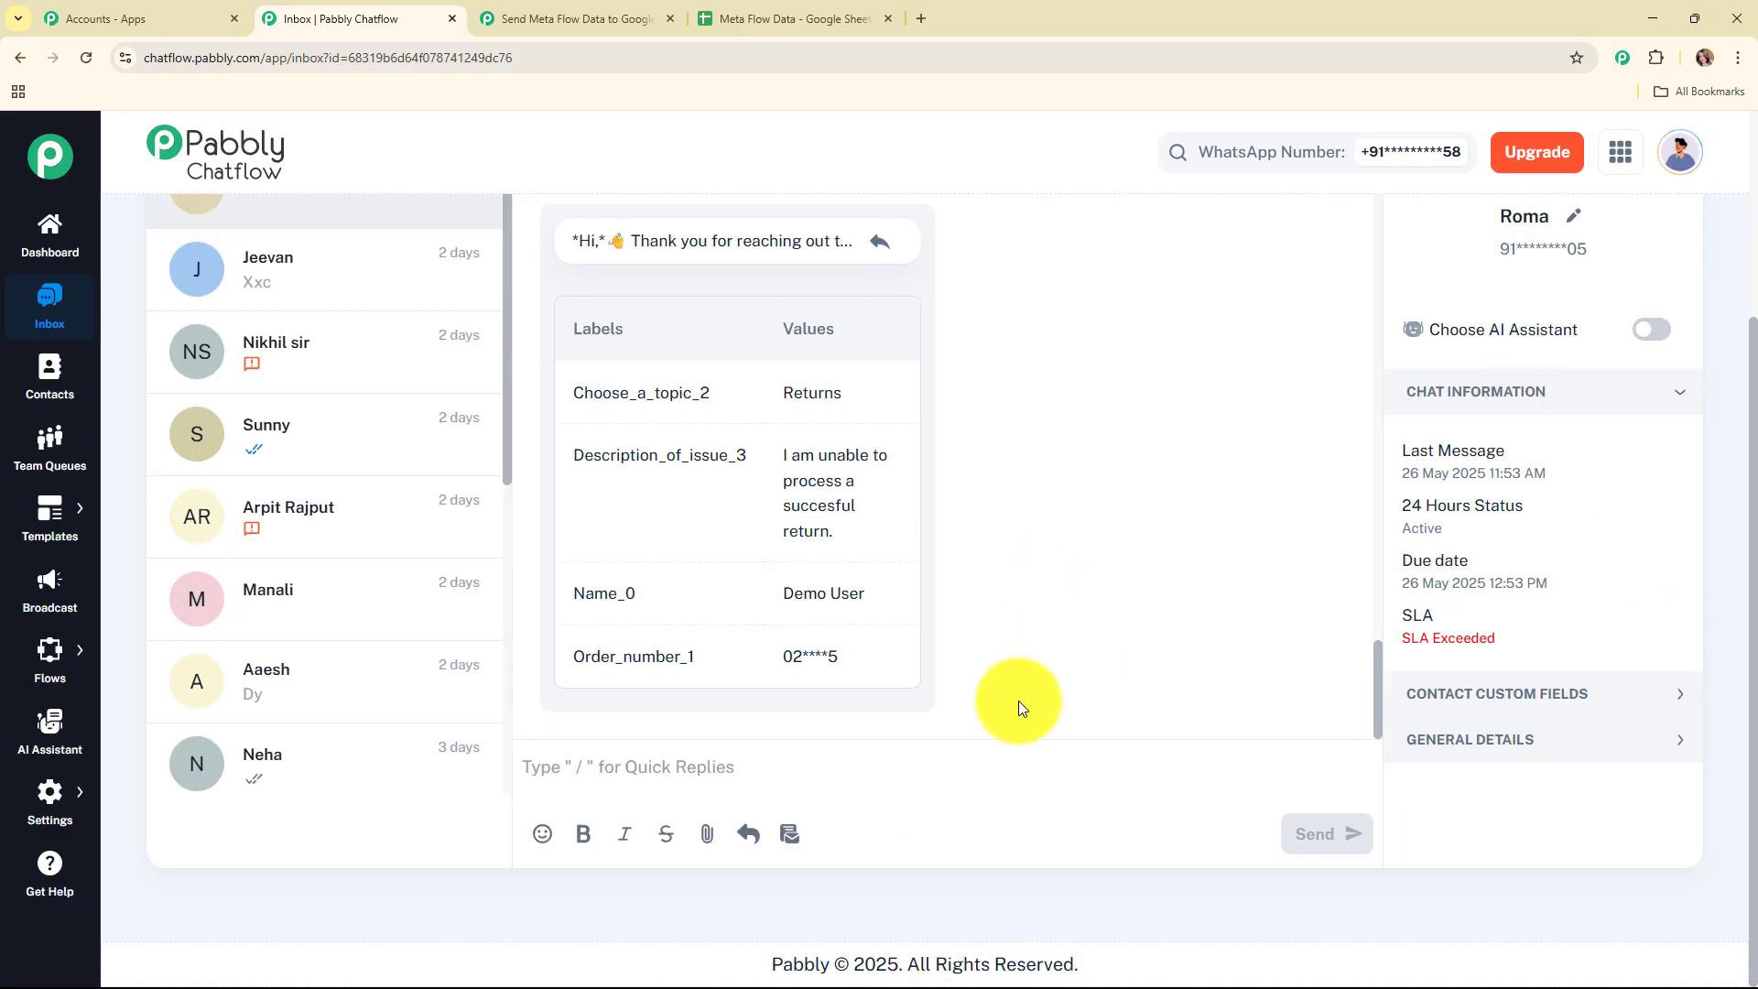
left_click(788, 833)
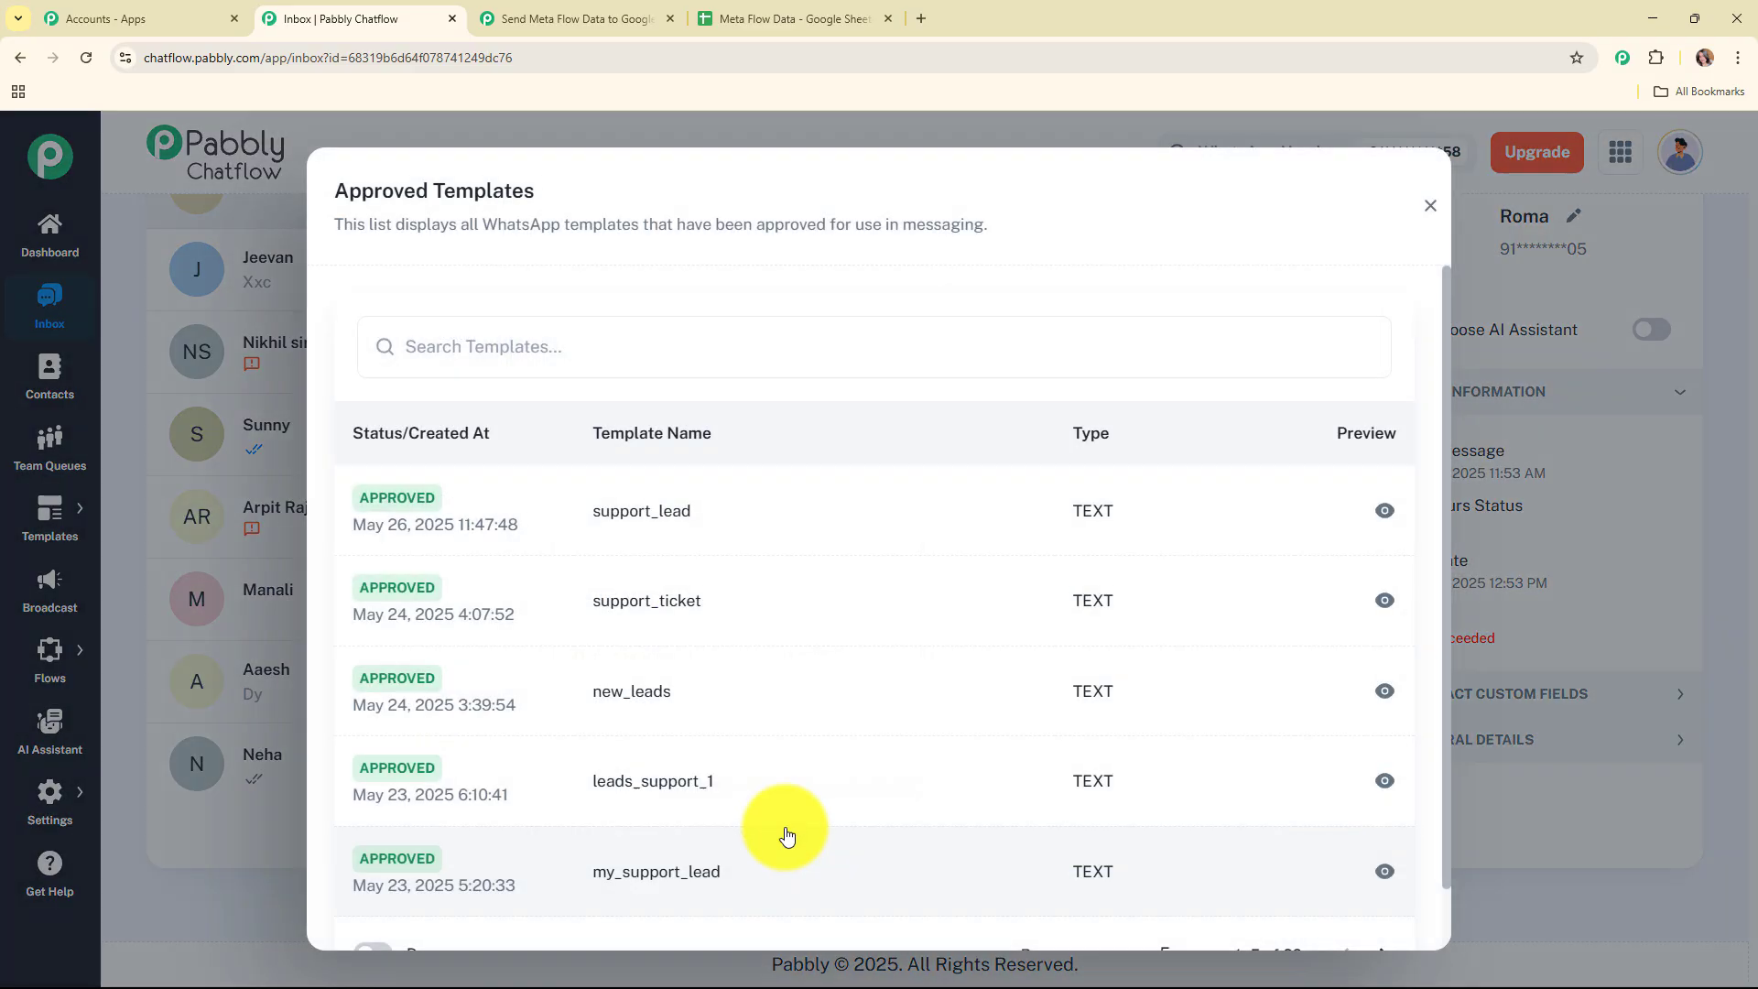
left_click(657, 512)
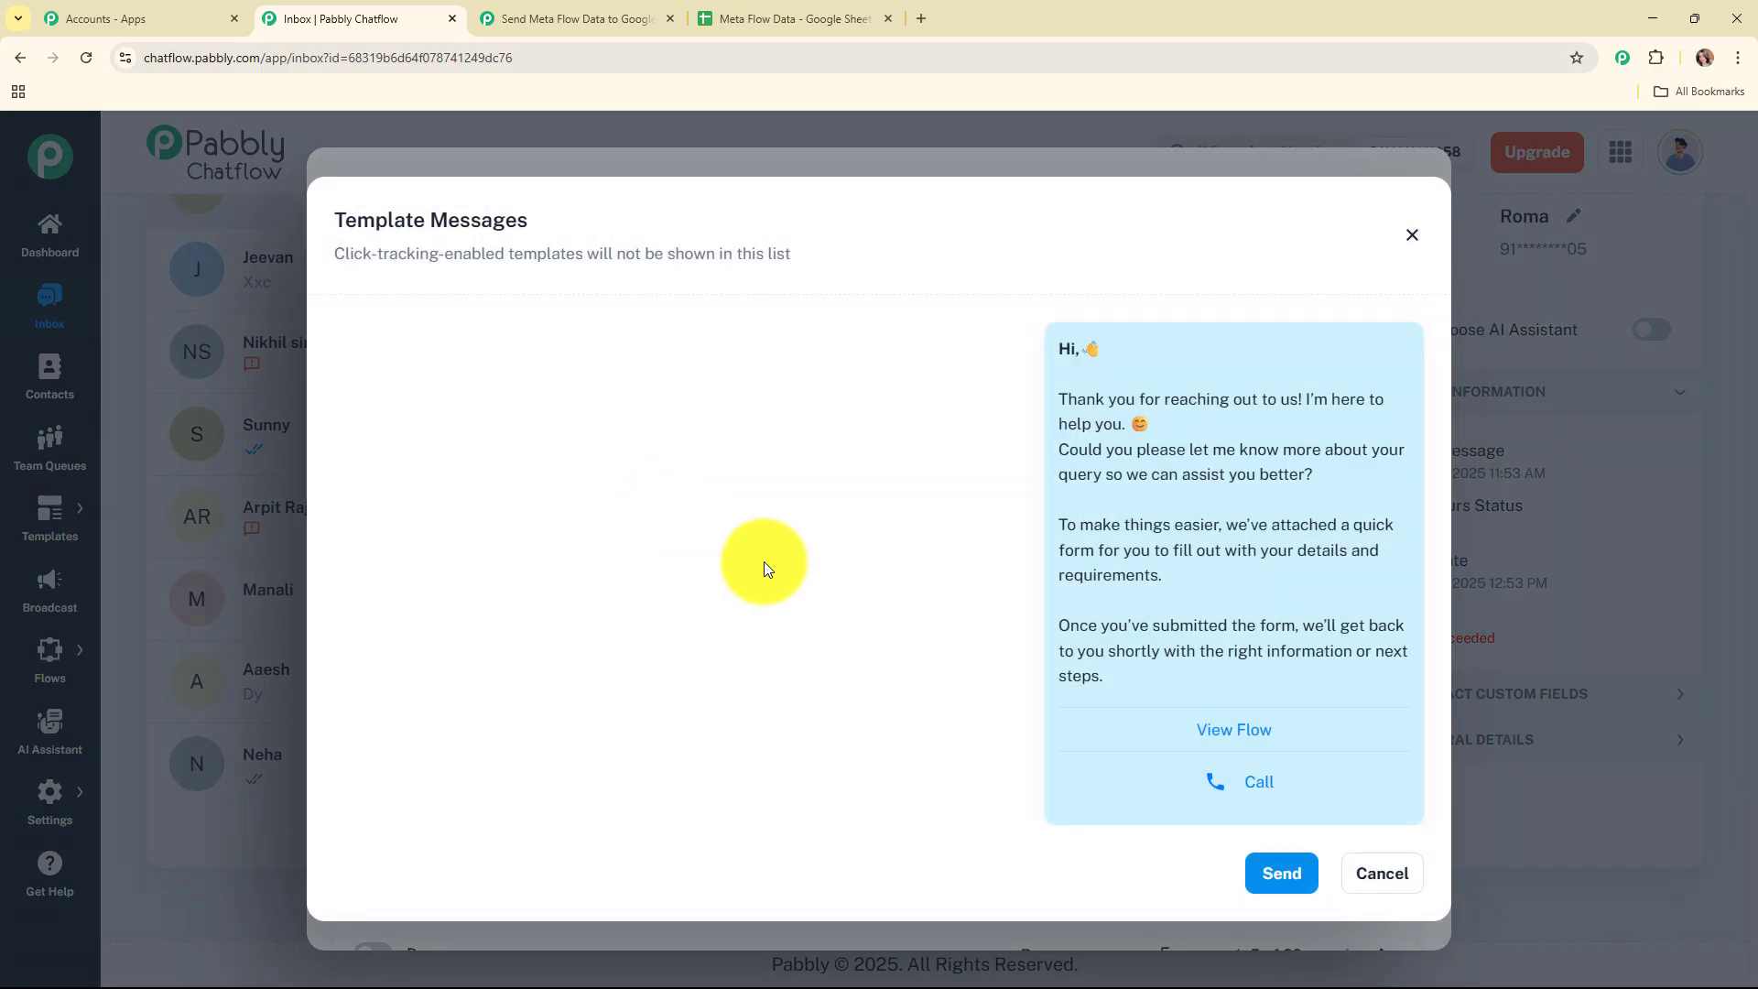
left_click(1279, 877)
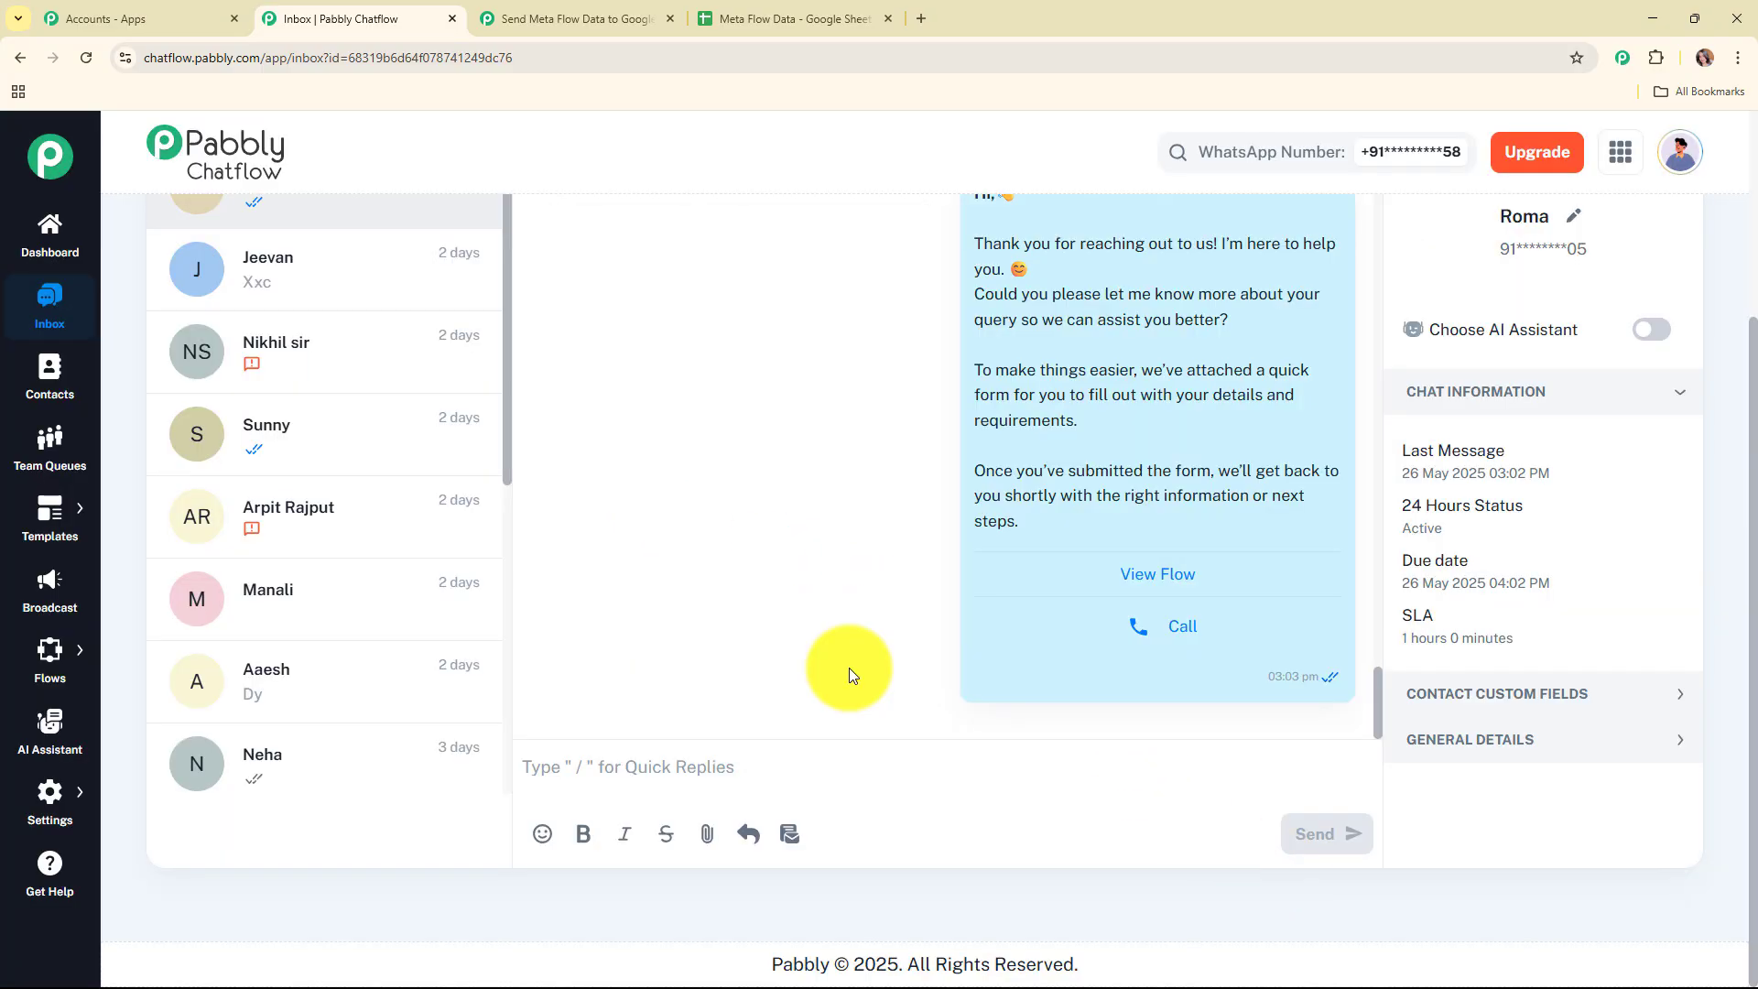
Dismiss the new-message notification and compare the submitted form response with the column headings in the Meta Flow Data spreadsheet.
mouse_move(1155, 437)
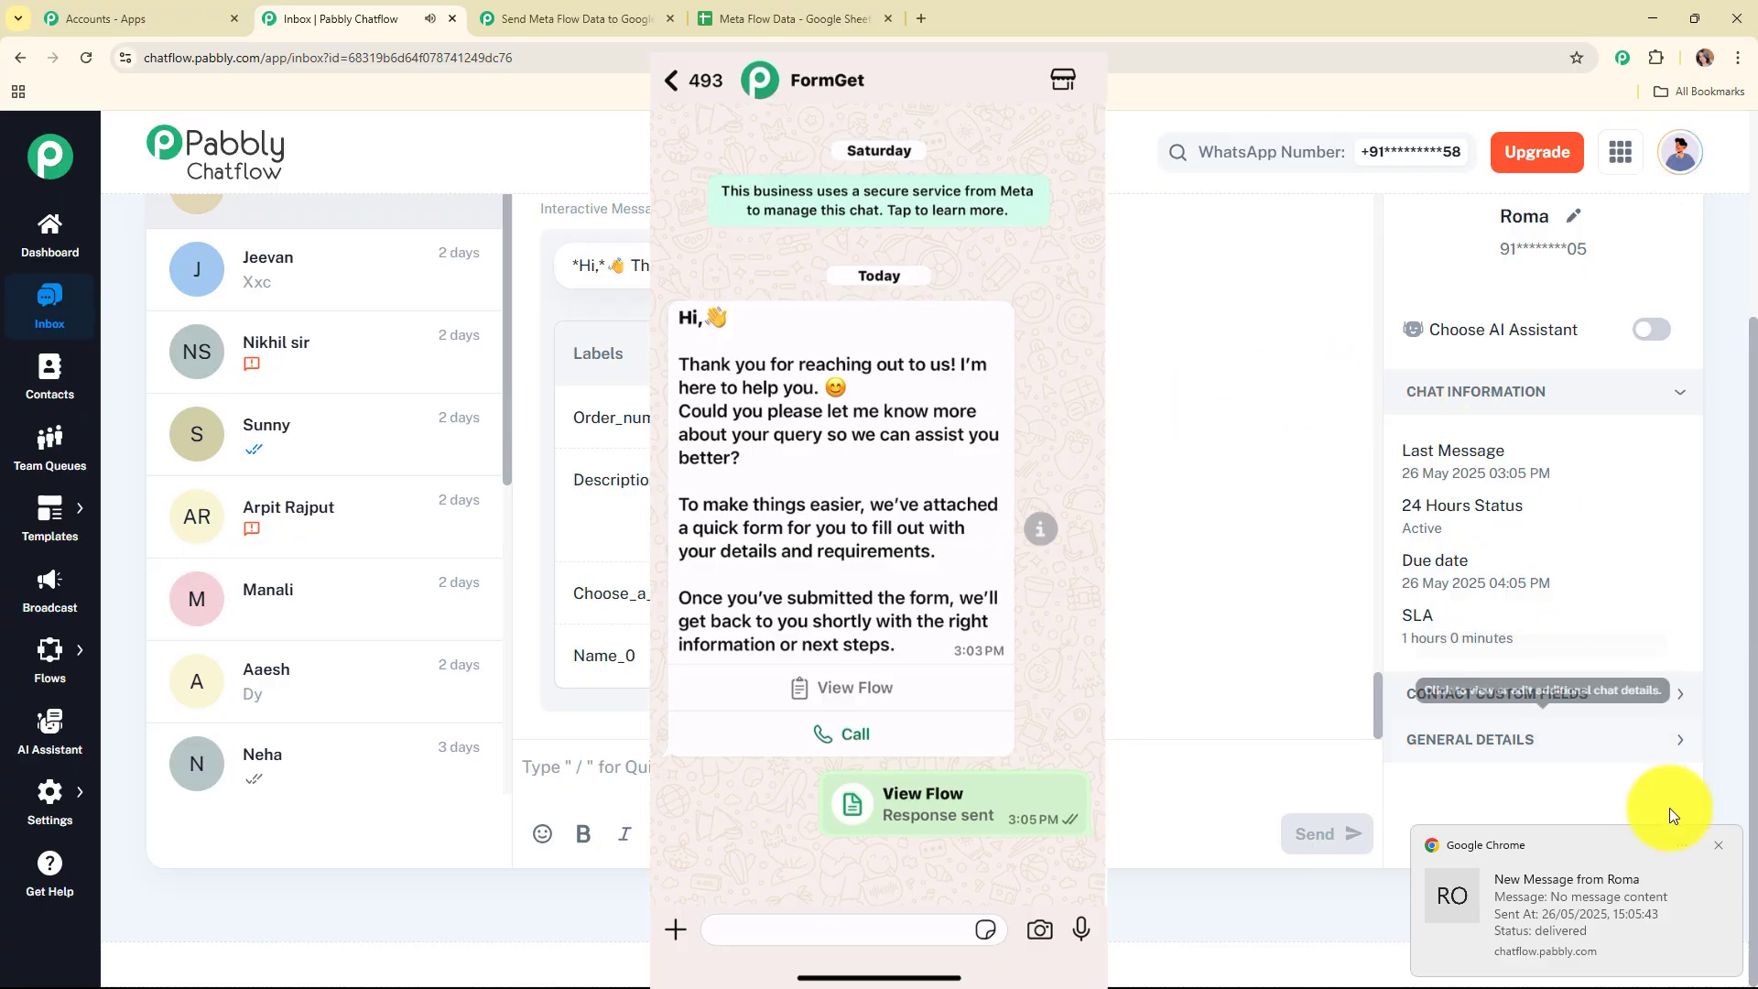
left_click(1719, 848)
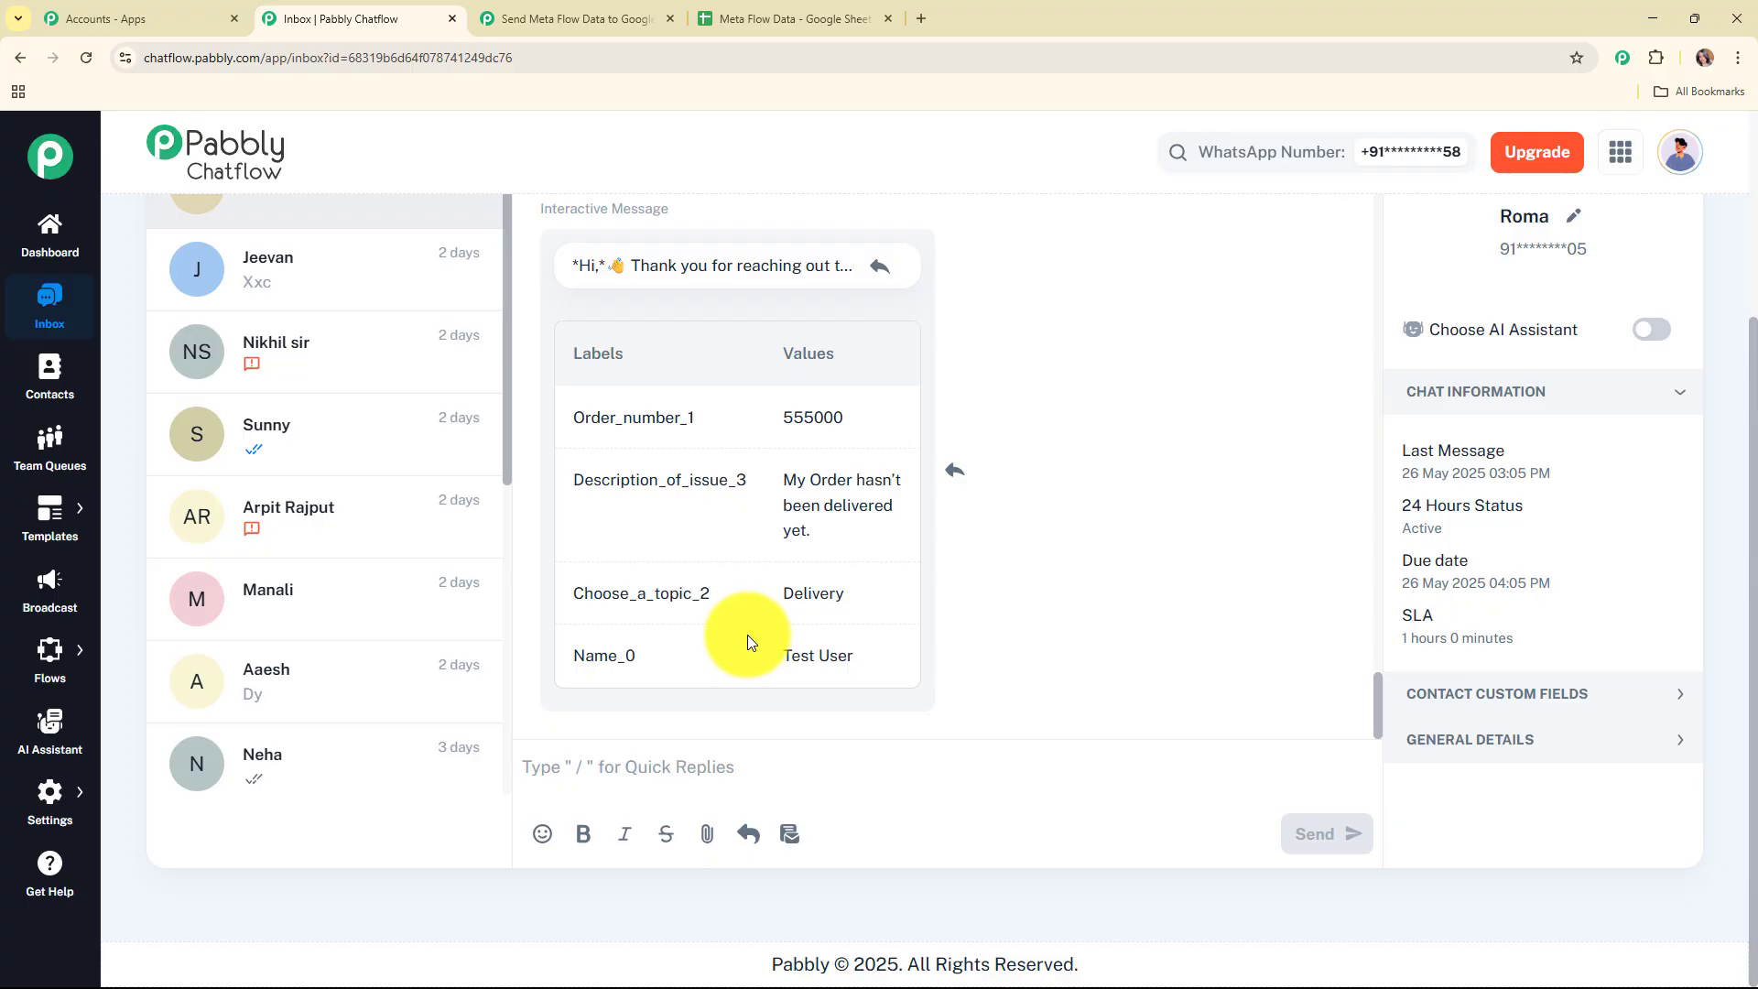
left_click(784, 18)
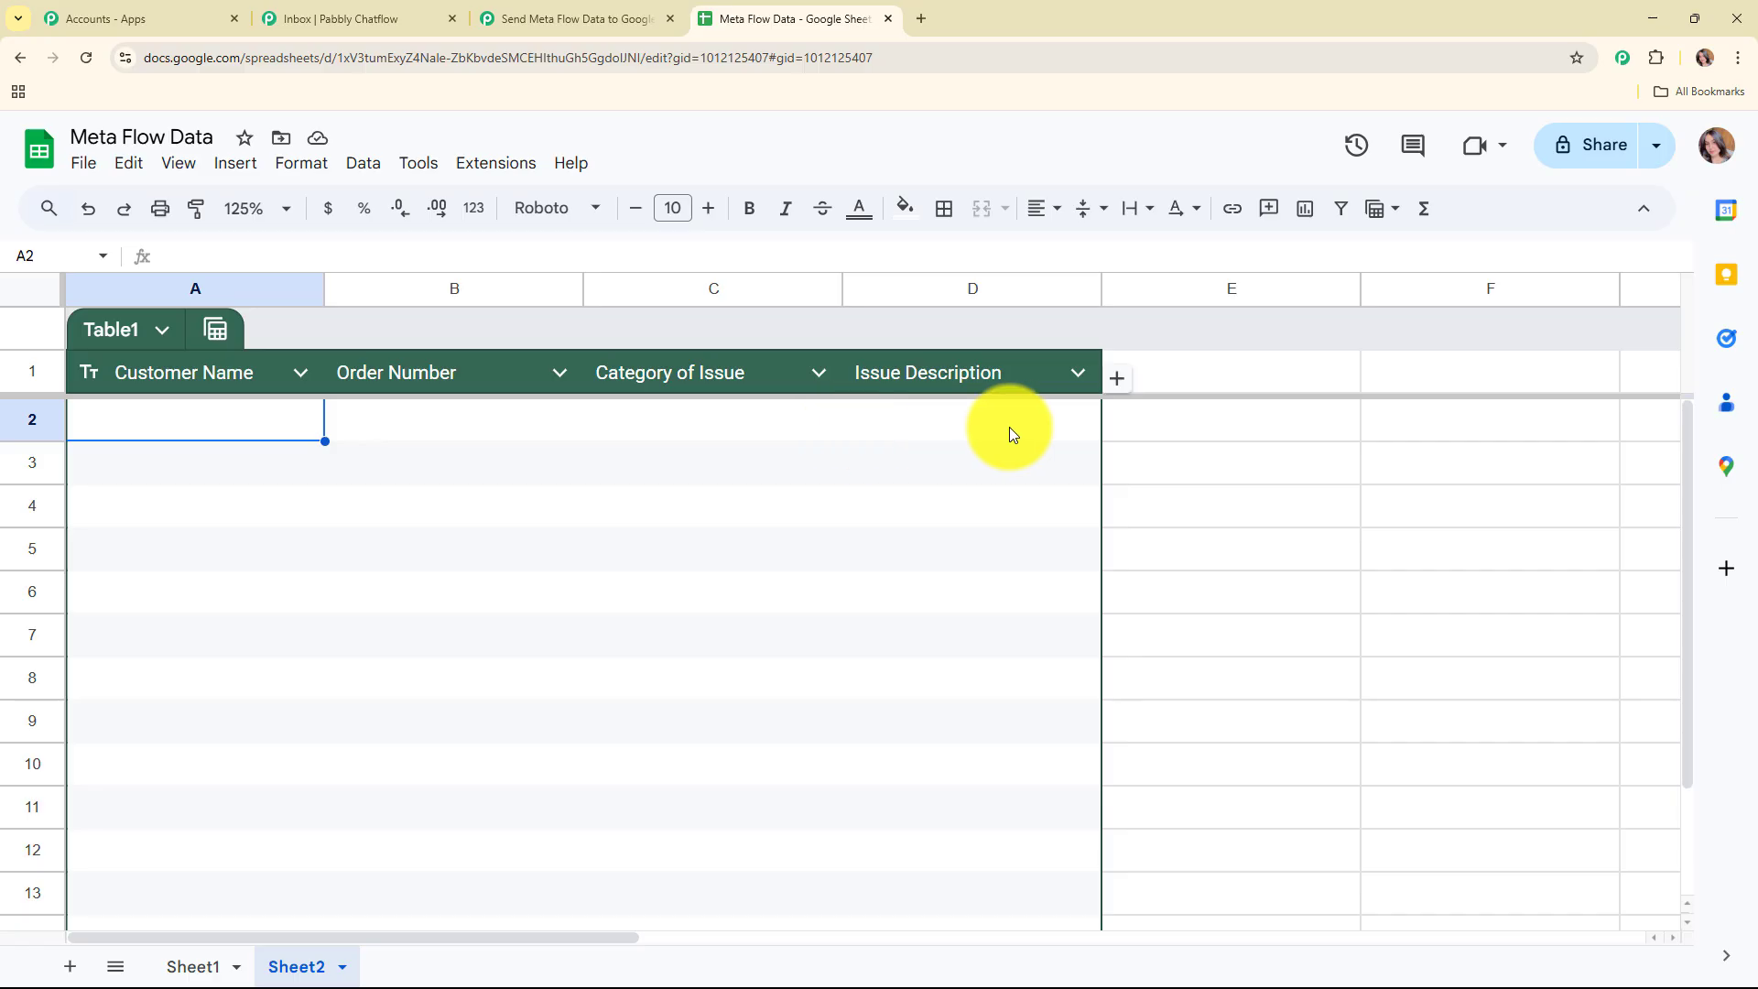
left_click(335, 19)
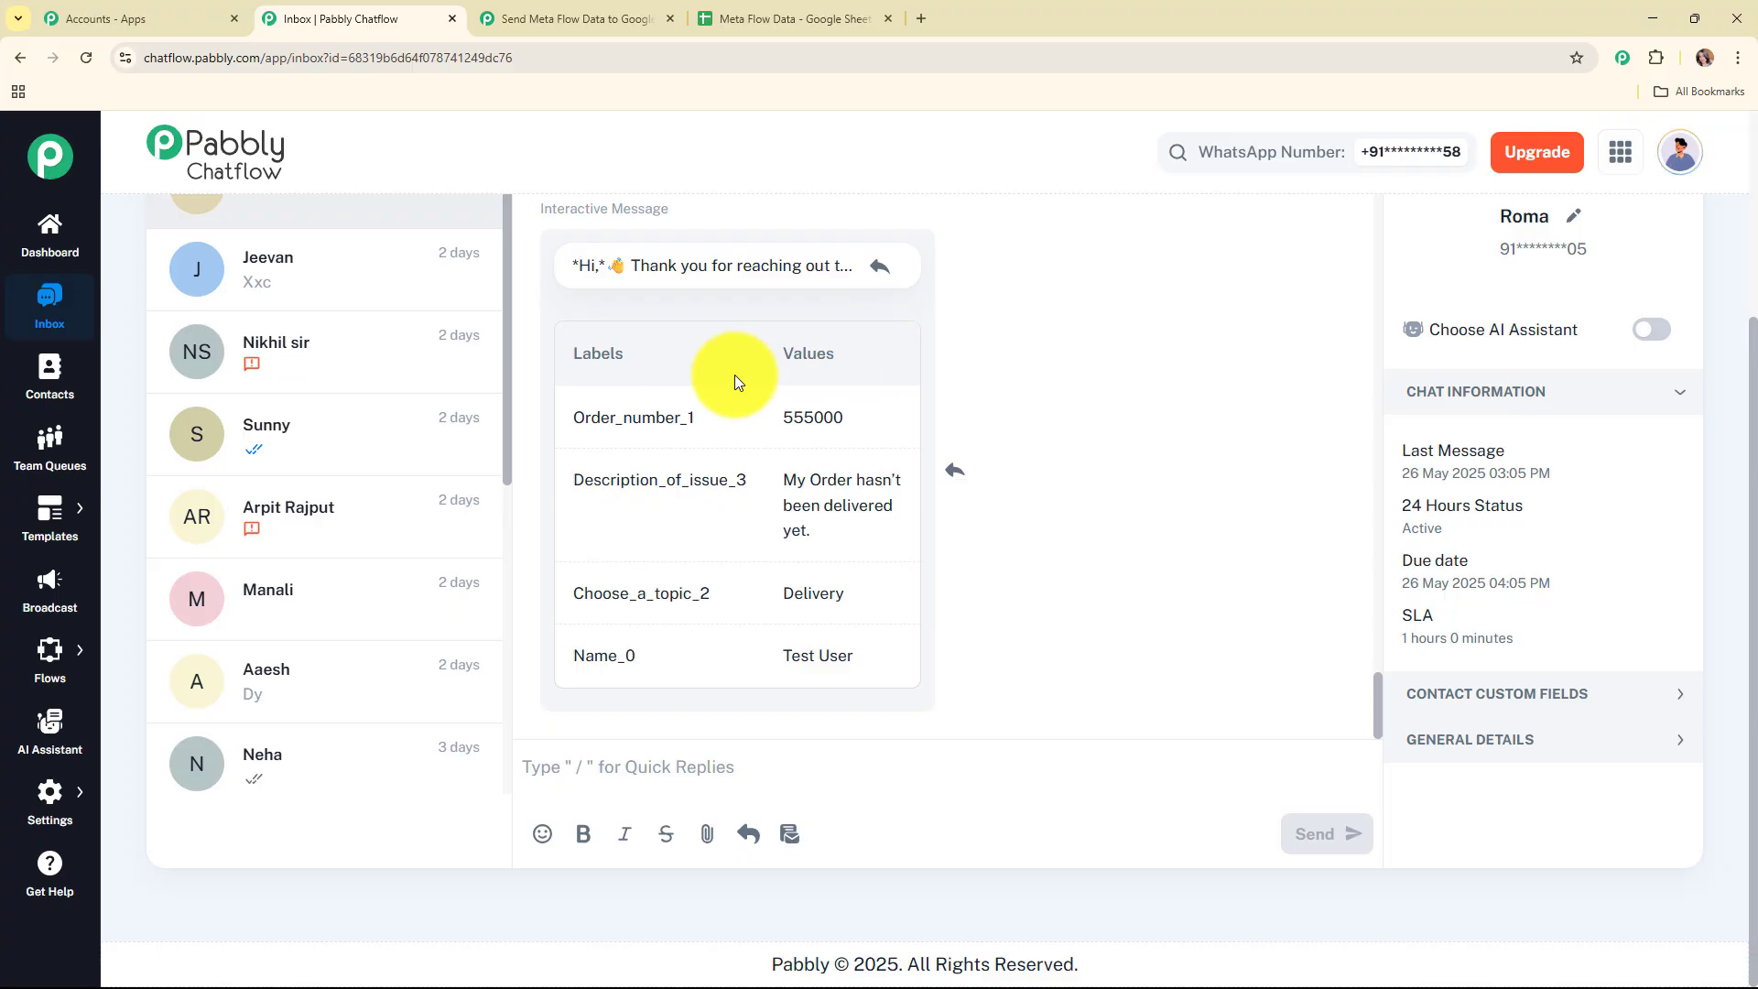
Switch to the Pabbly Connect workflow Send Meta Flow Data to Google Sheets and choose Webhook as the trigger app.
left_click(517, 18)
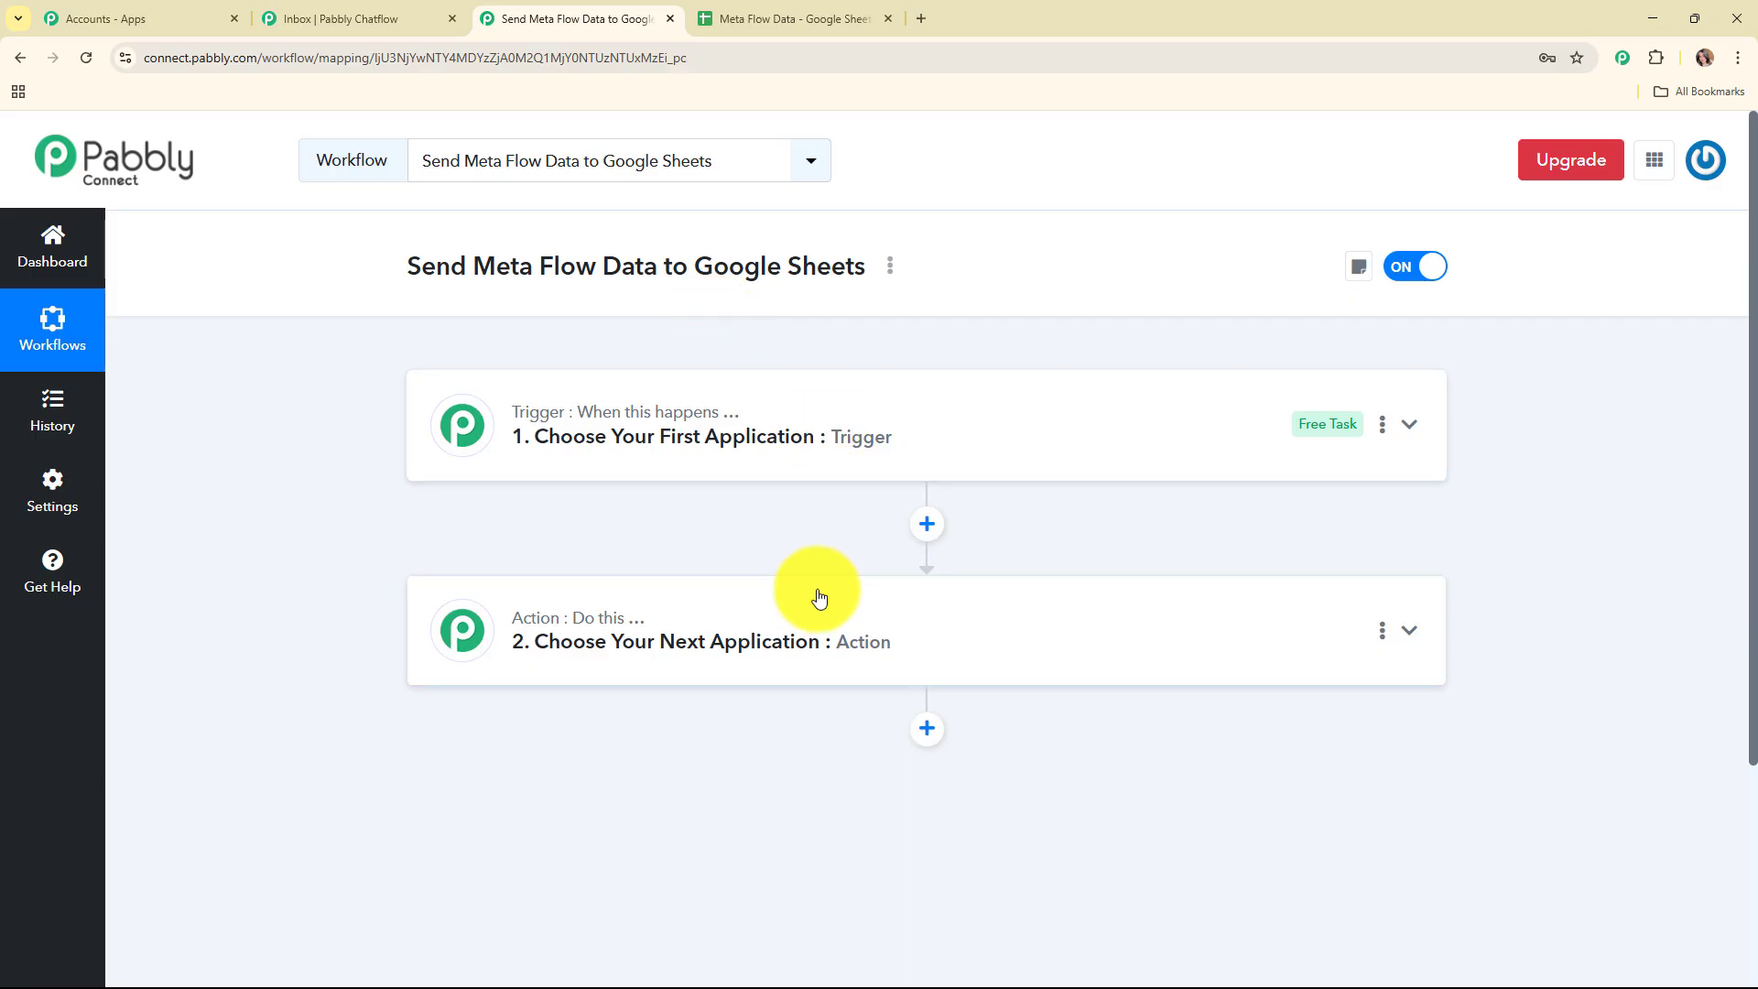
mouse_move(527, 621)
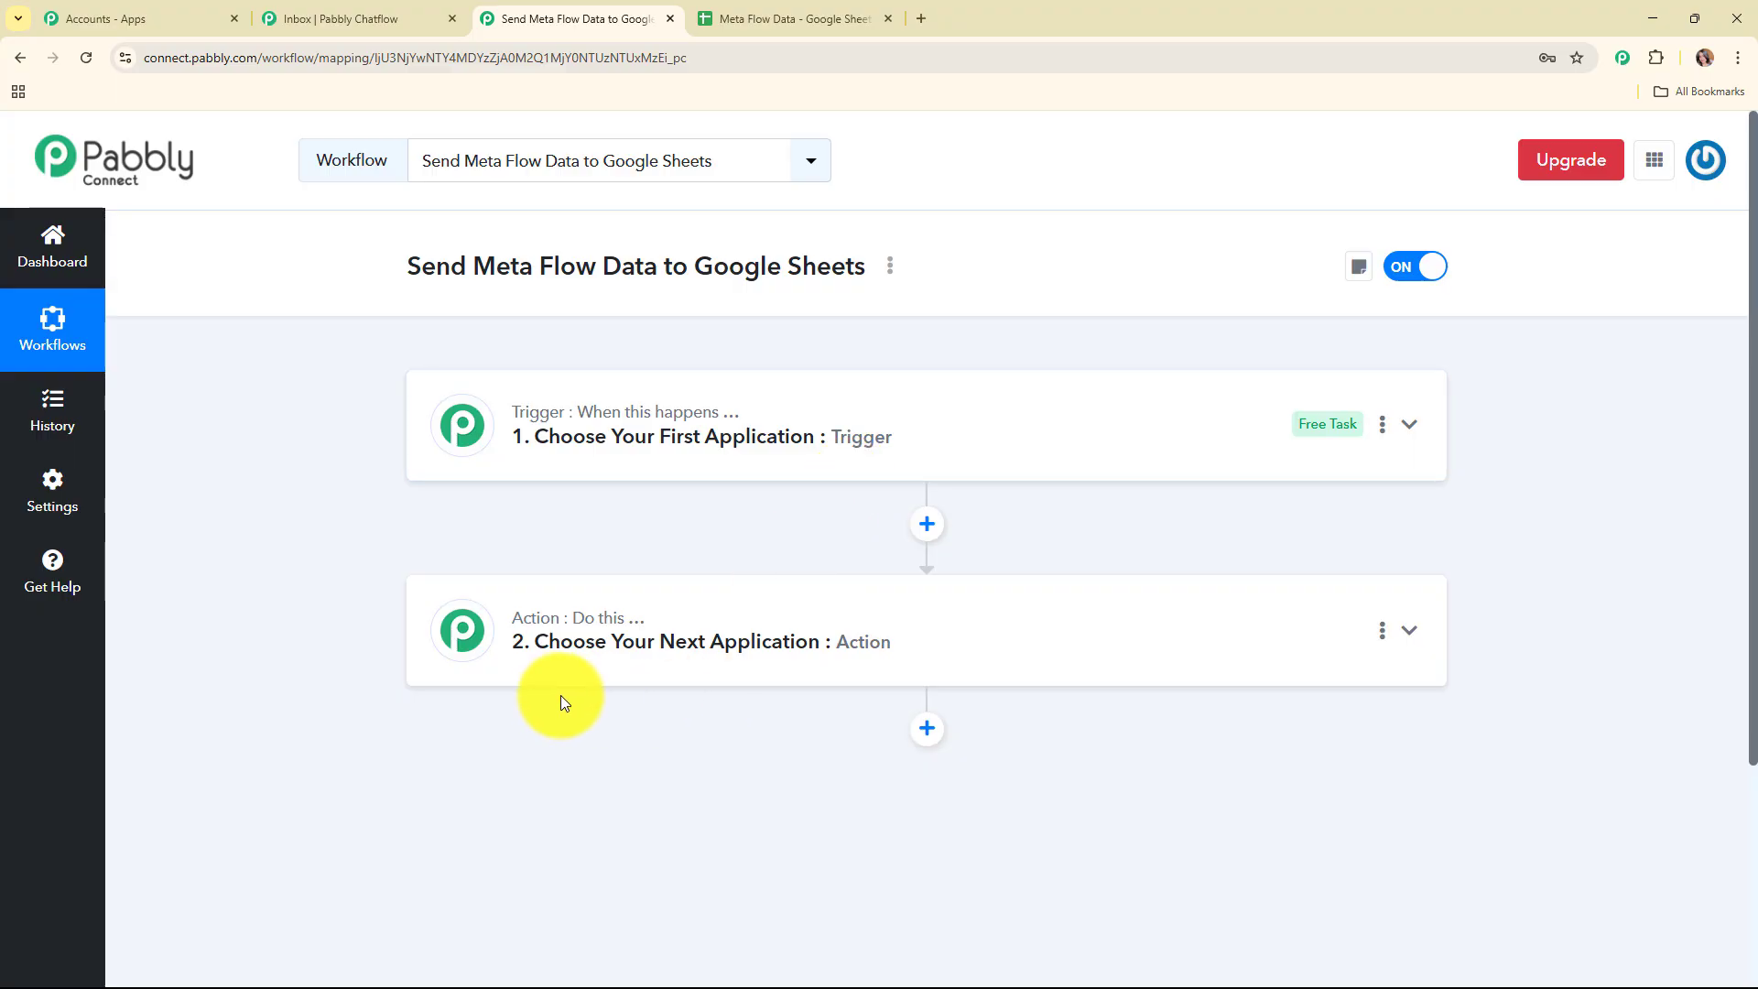
left_click(1038, 416)
left_click(593, 551)
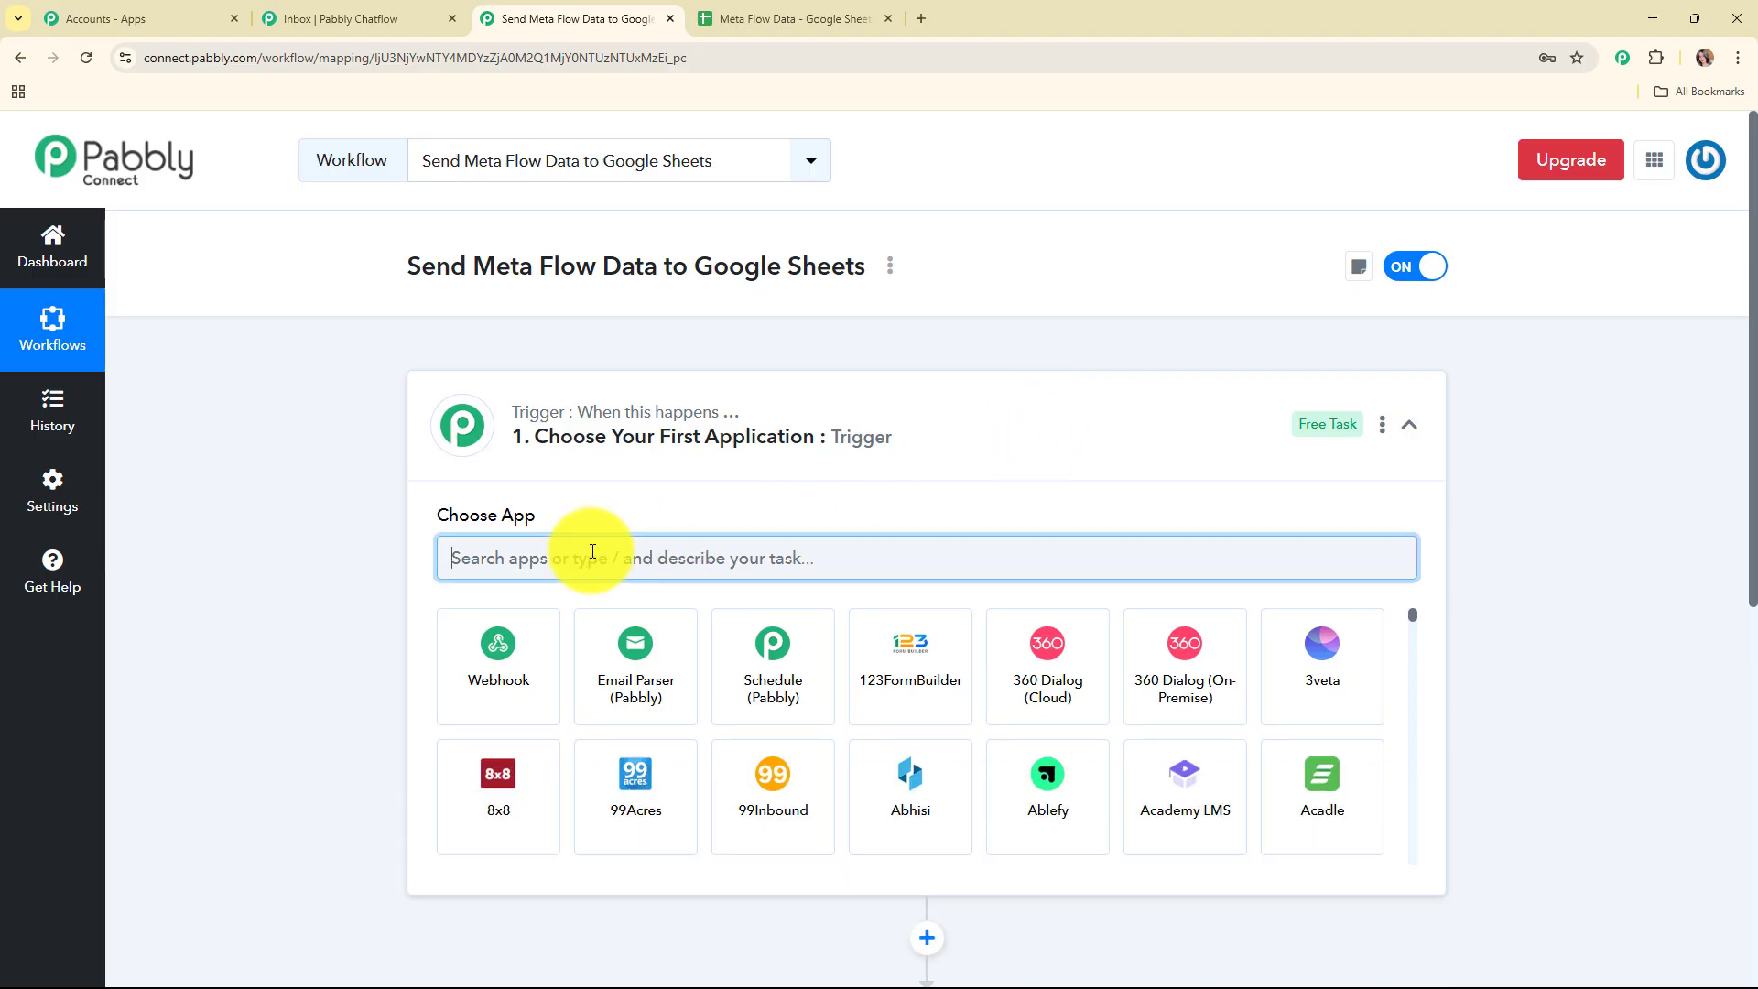
scroll(1106, 489, "down", 1)
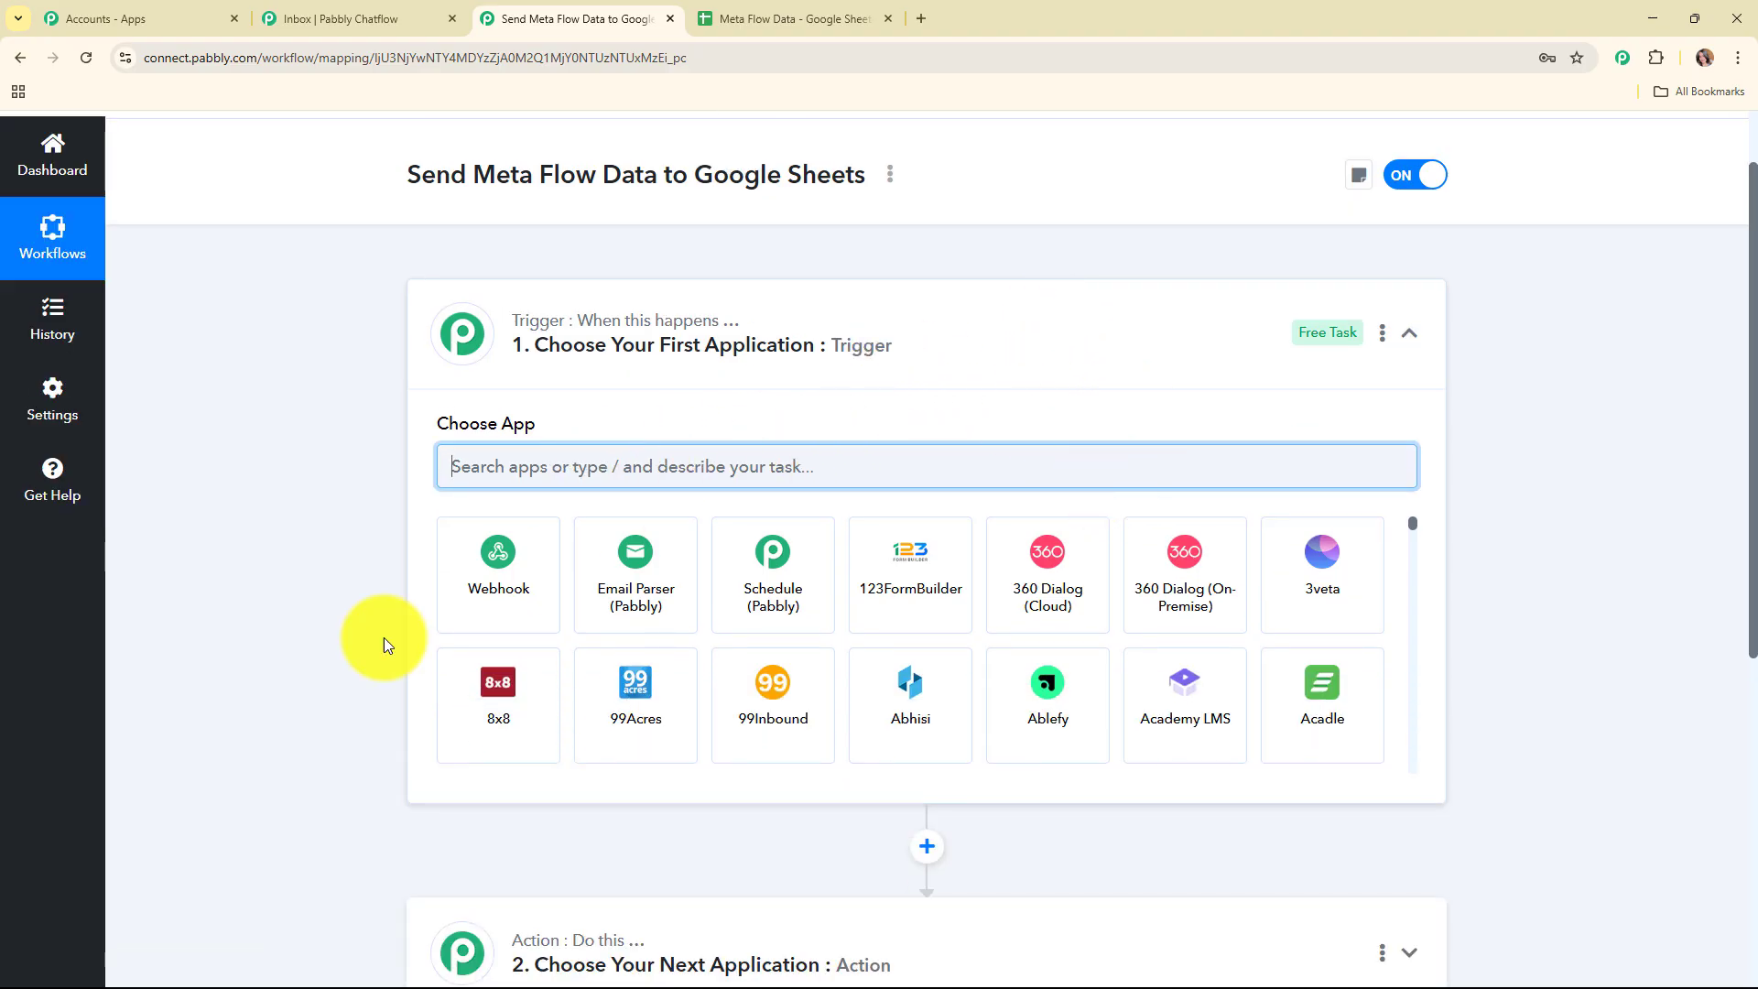
left_click(494, 596)
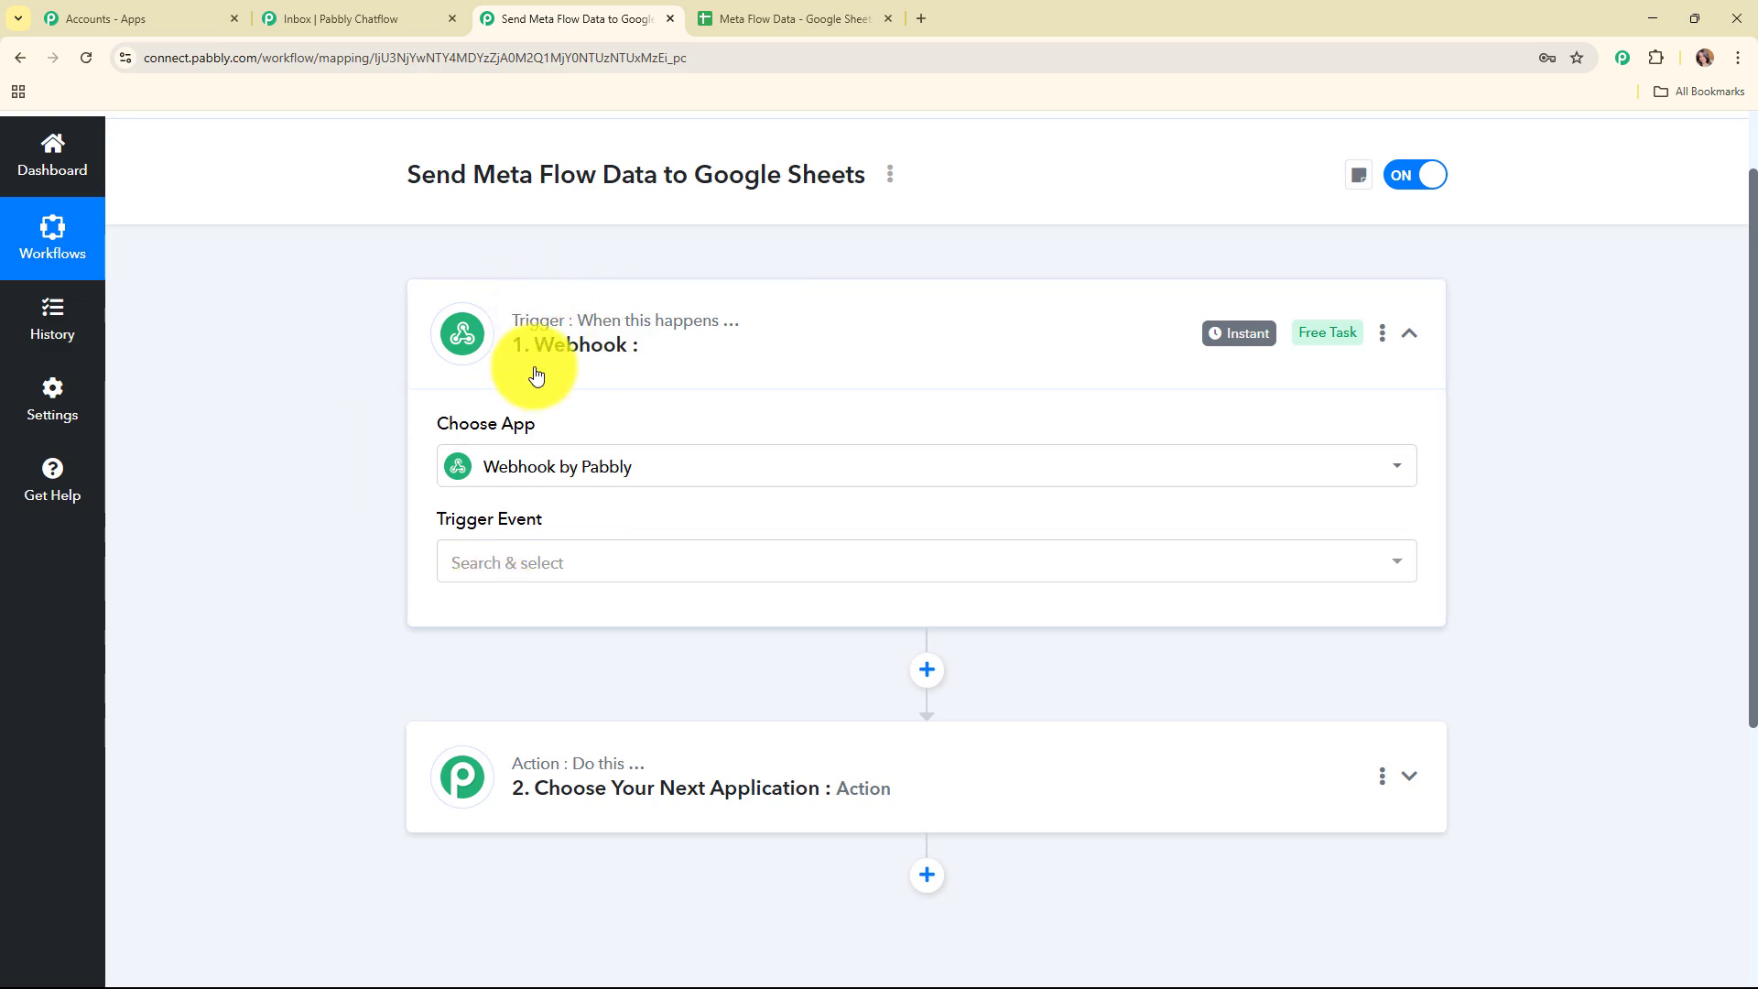
left_click(833, 17)
left_click(640, 9)
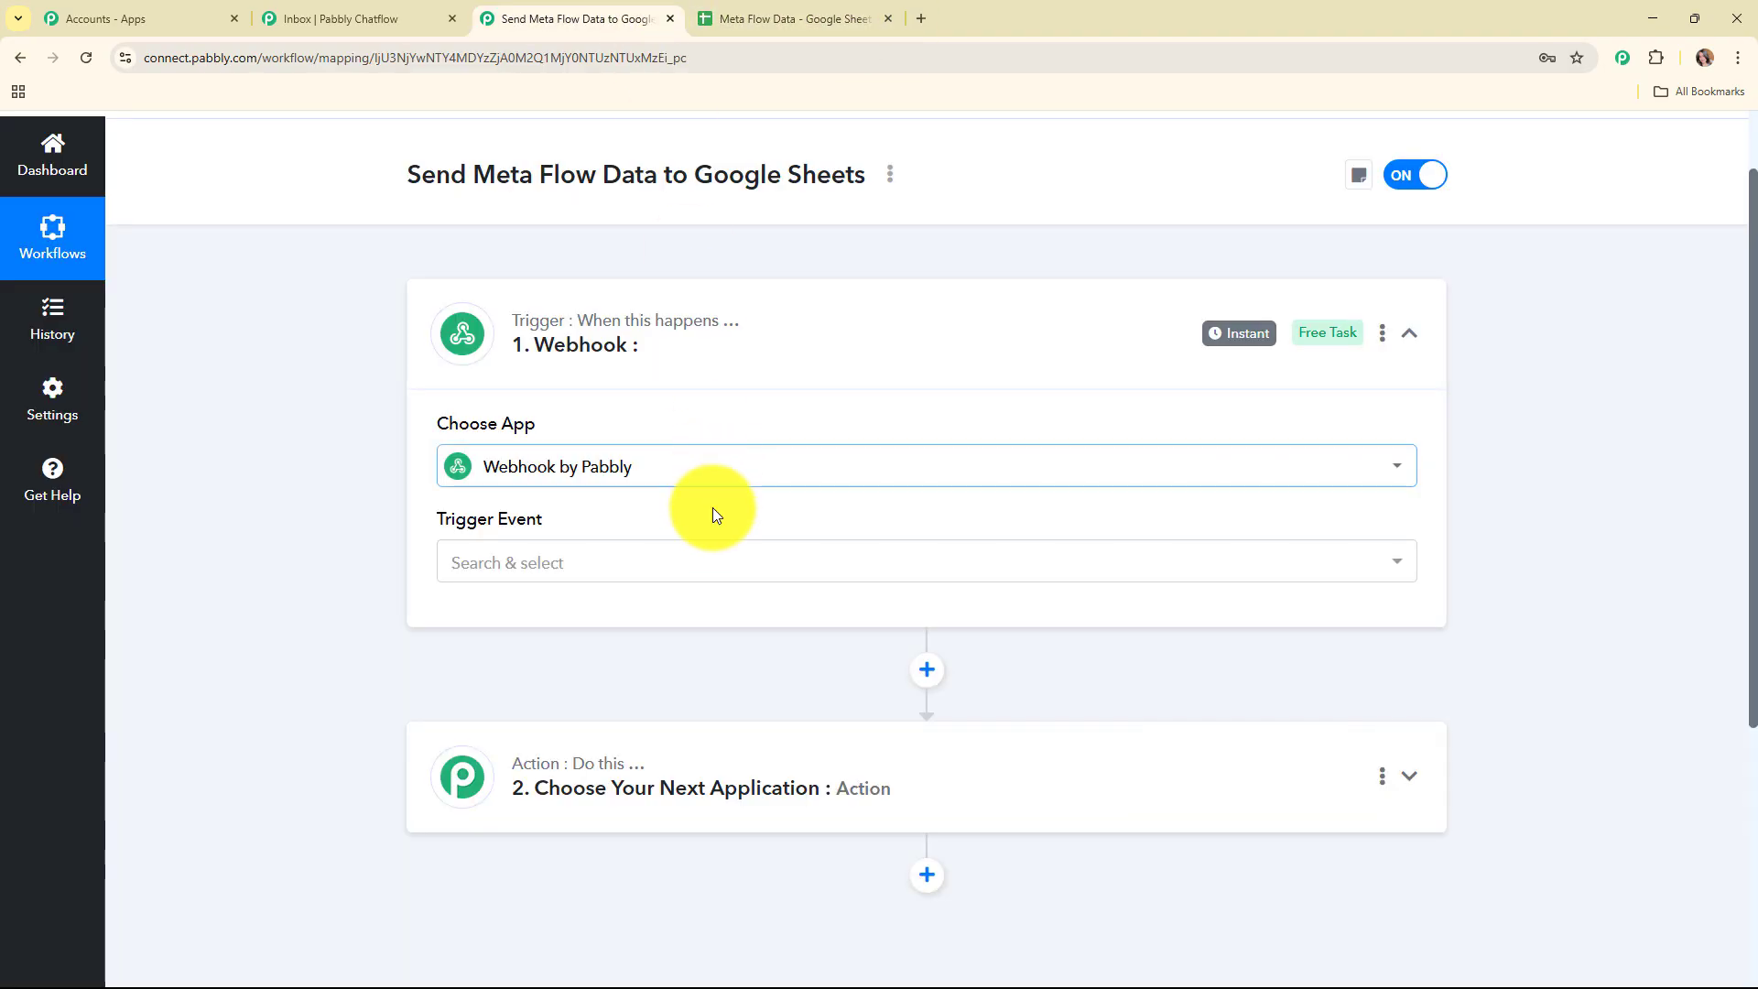
Set the trigger event to Catch Webhook (Preferred) and copy the workflow's webhook URL.
left_click(510, 569)
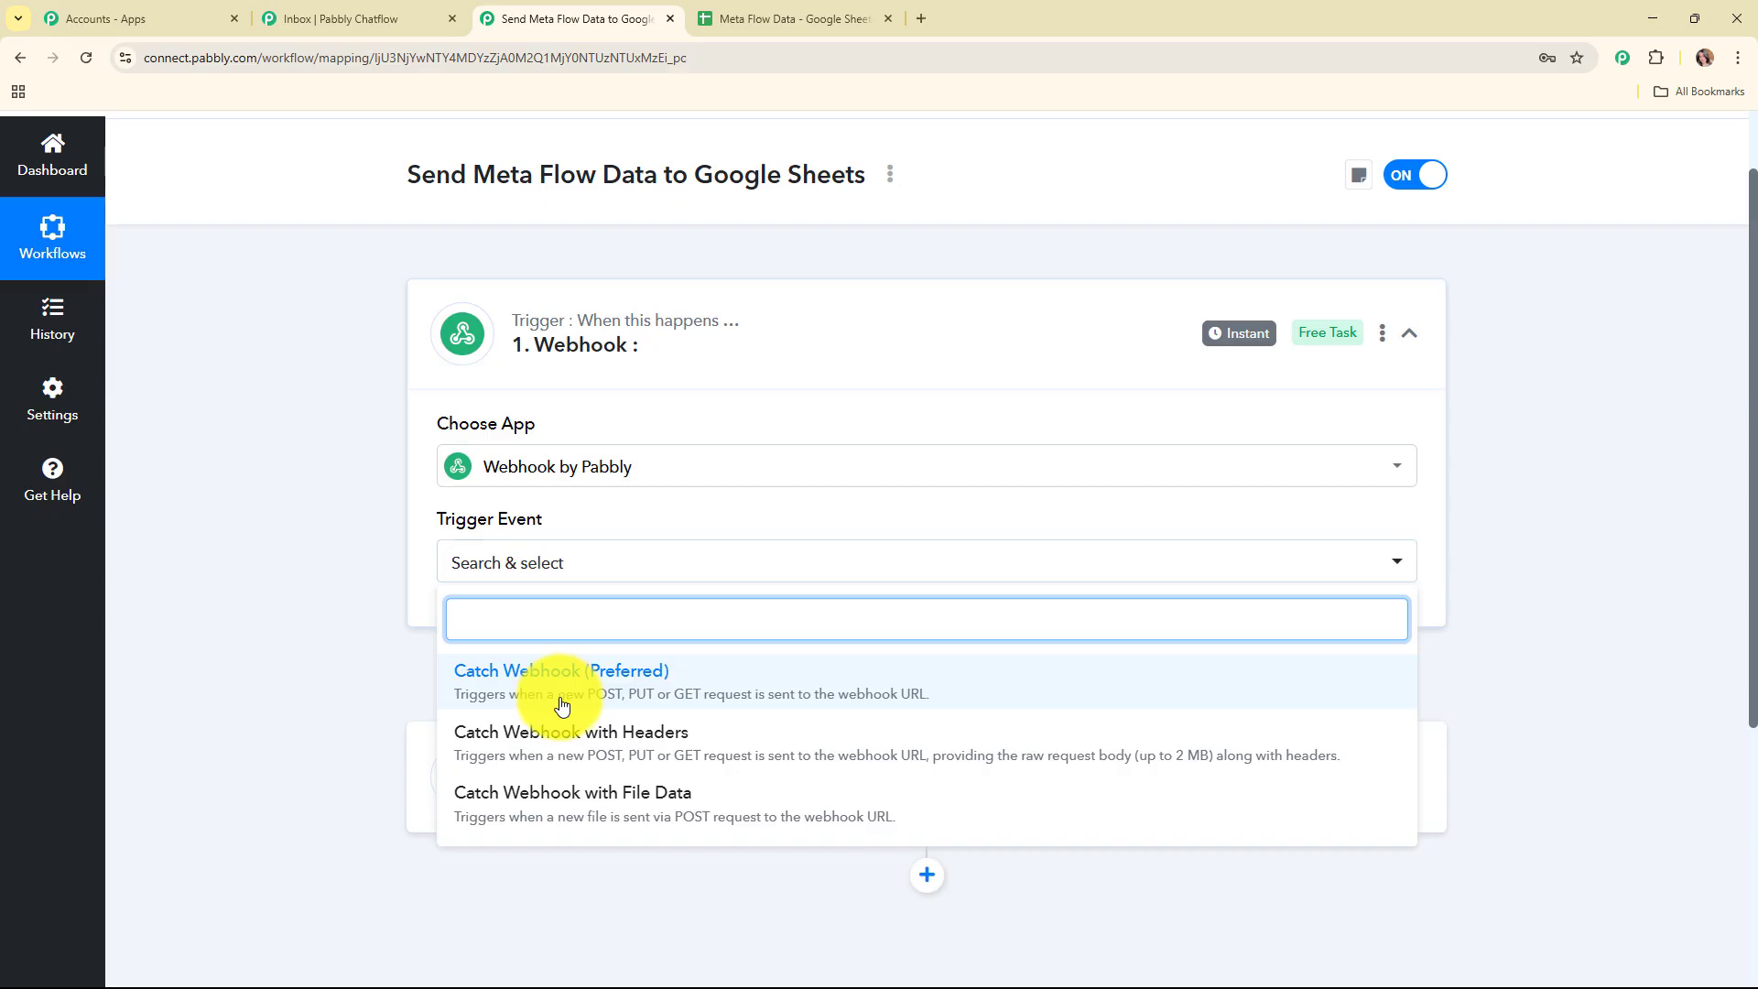
left_click(511, 703)
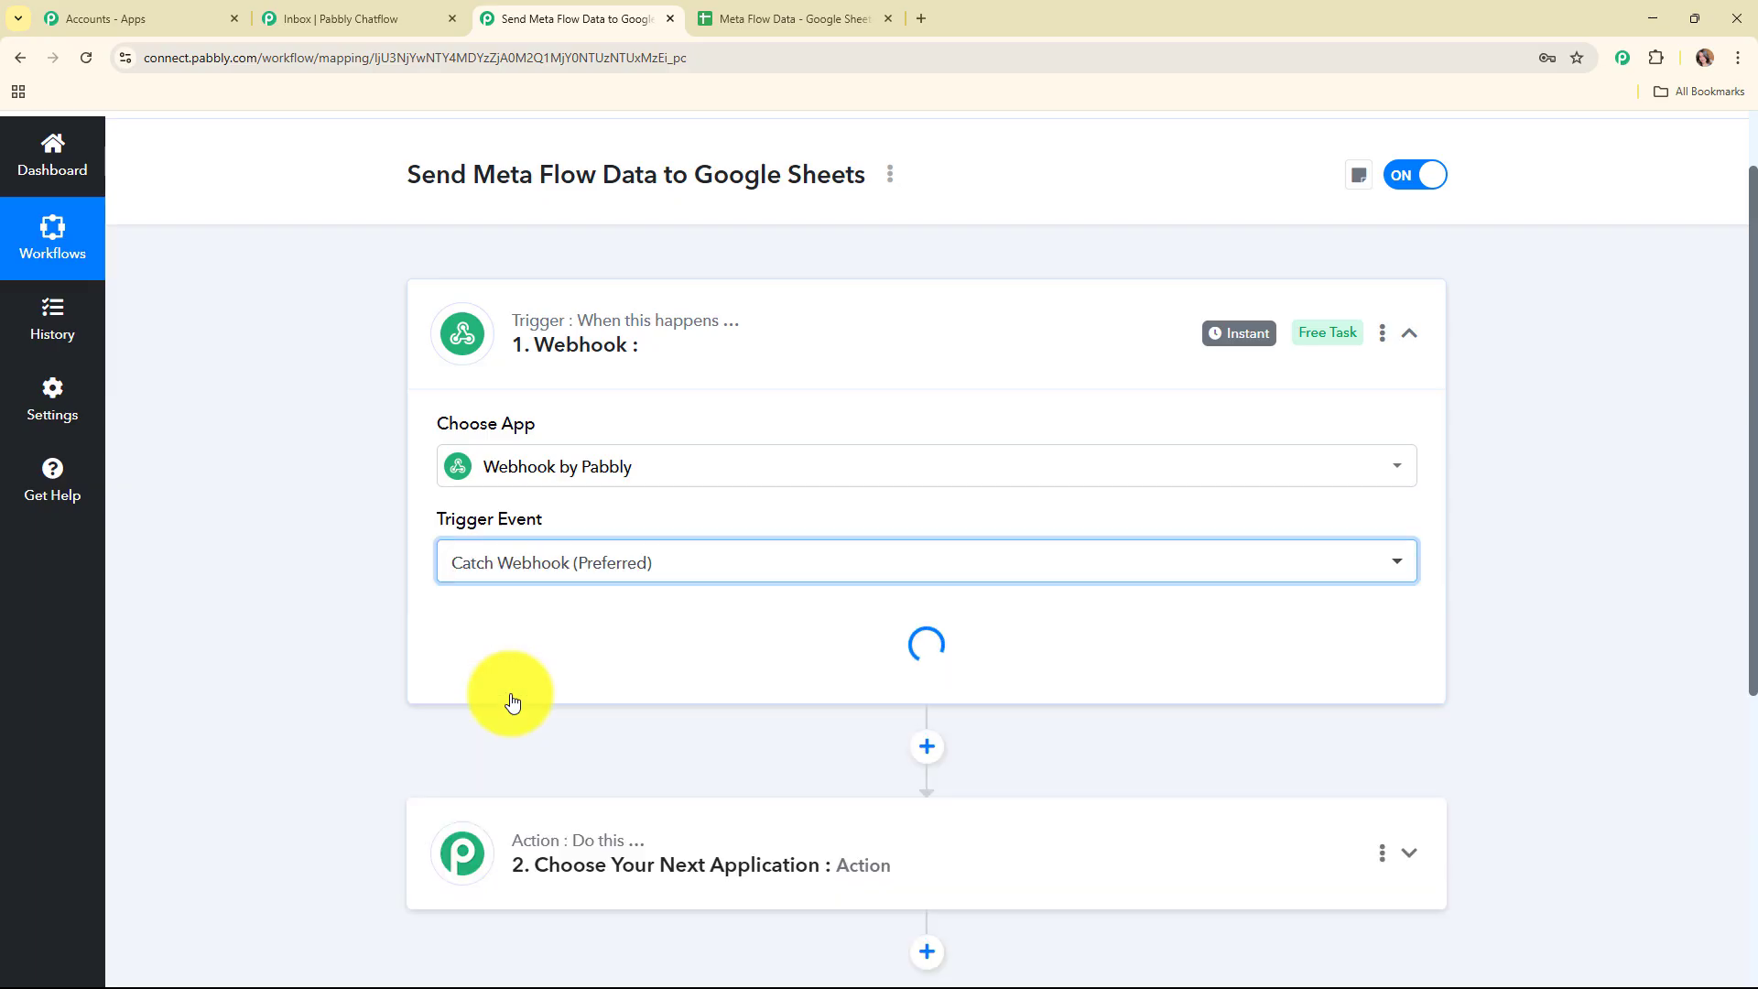
scroll(810, 485, "down", 3)
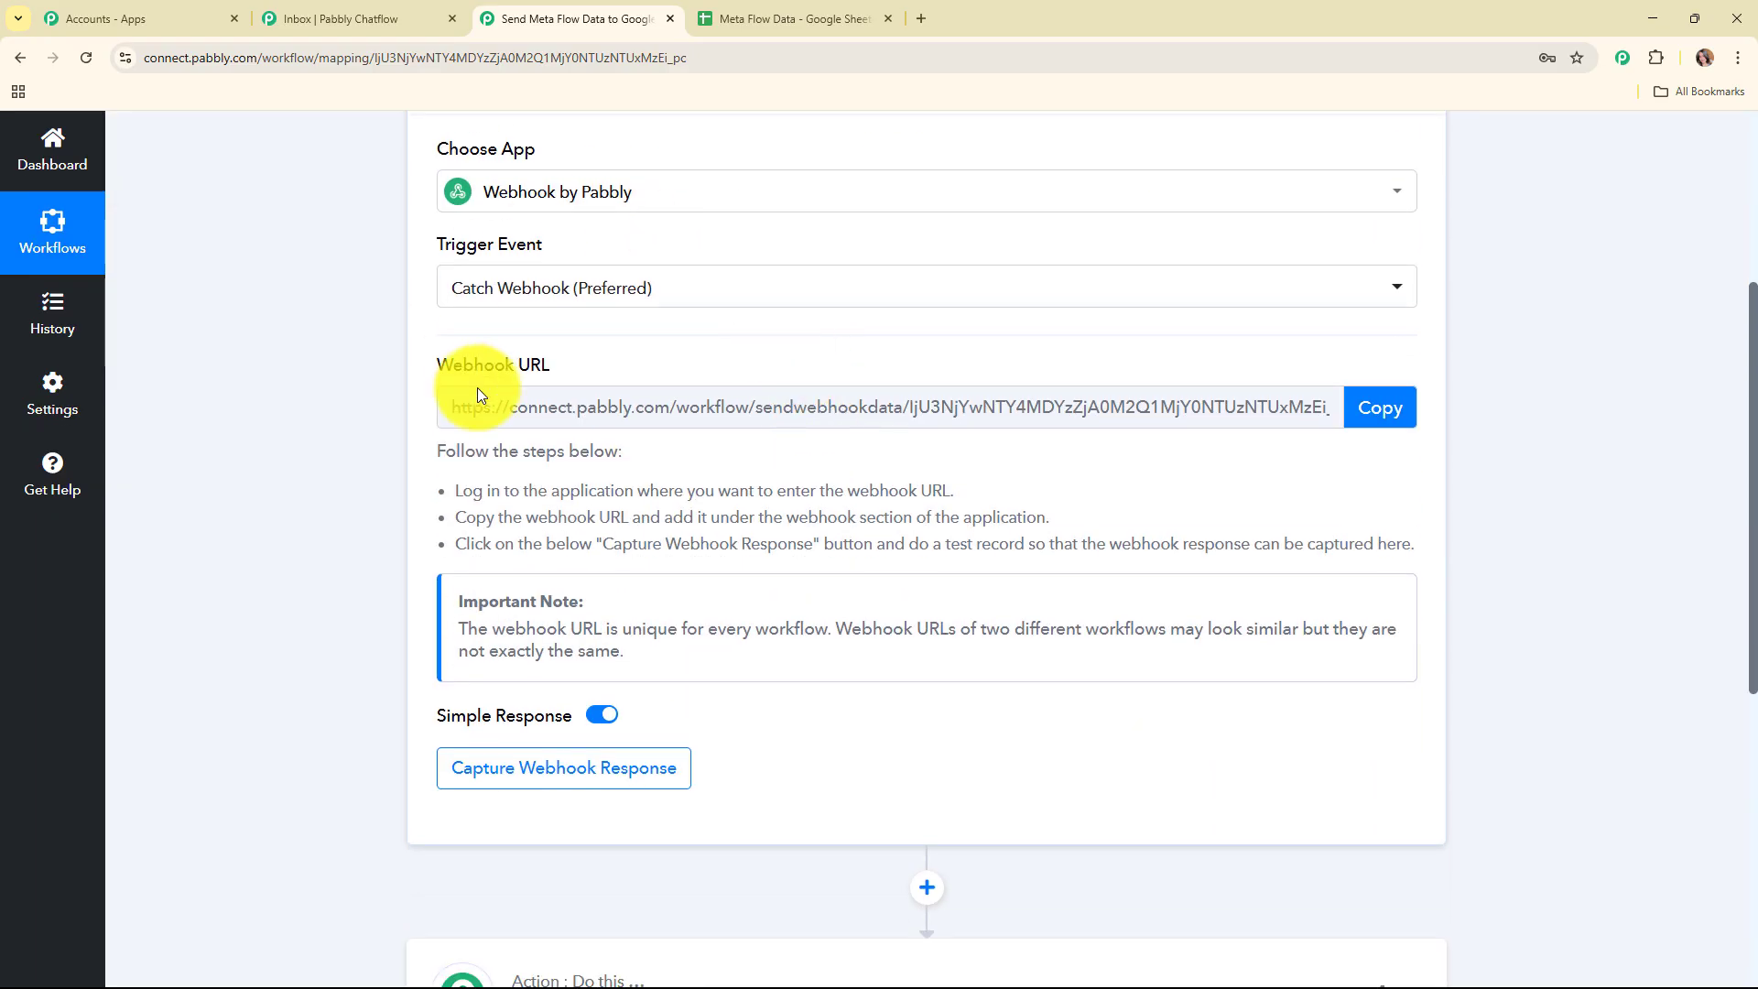
mouse_move(458, 363)
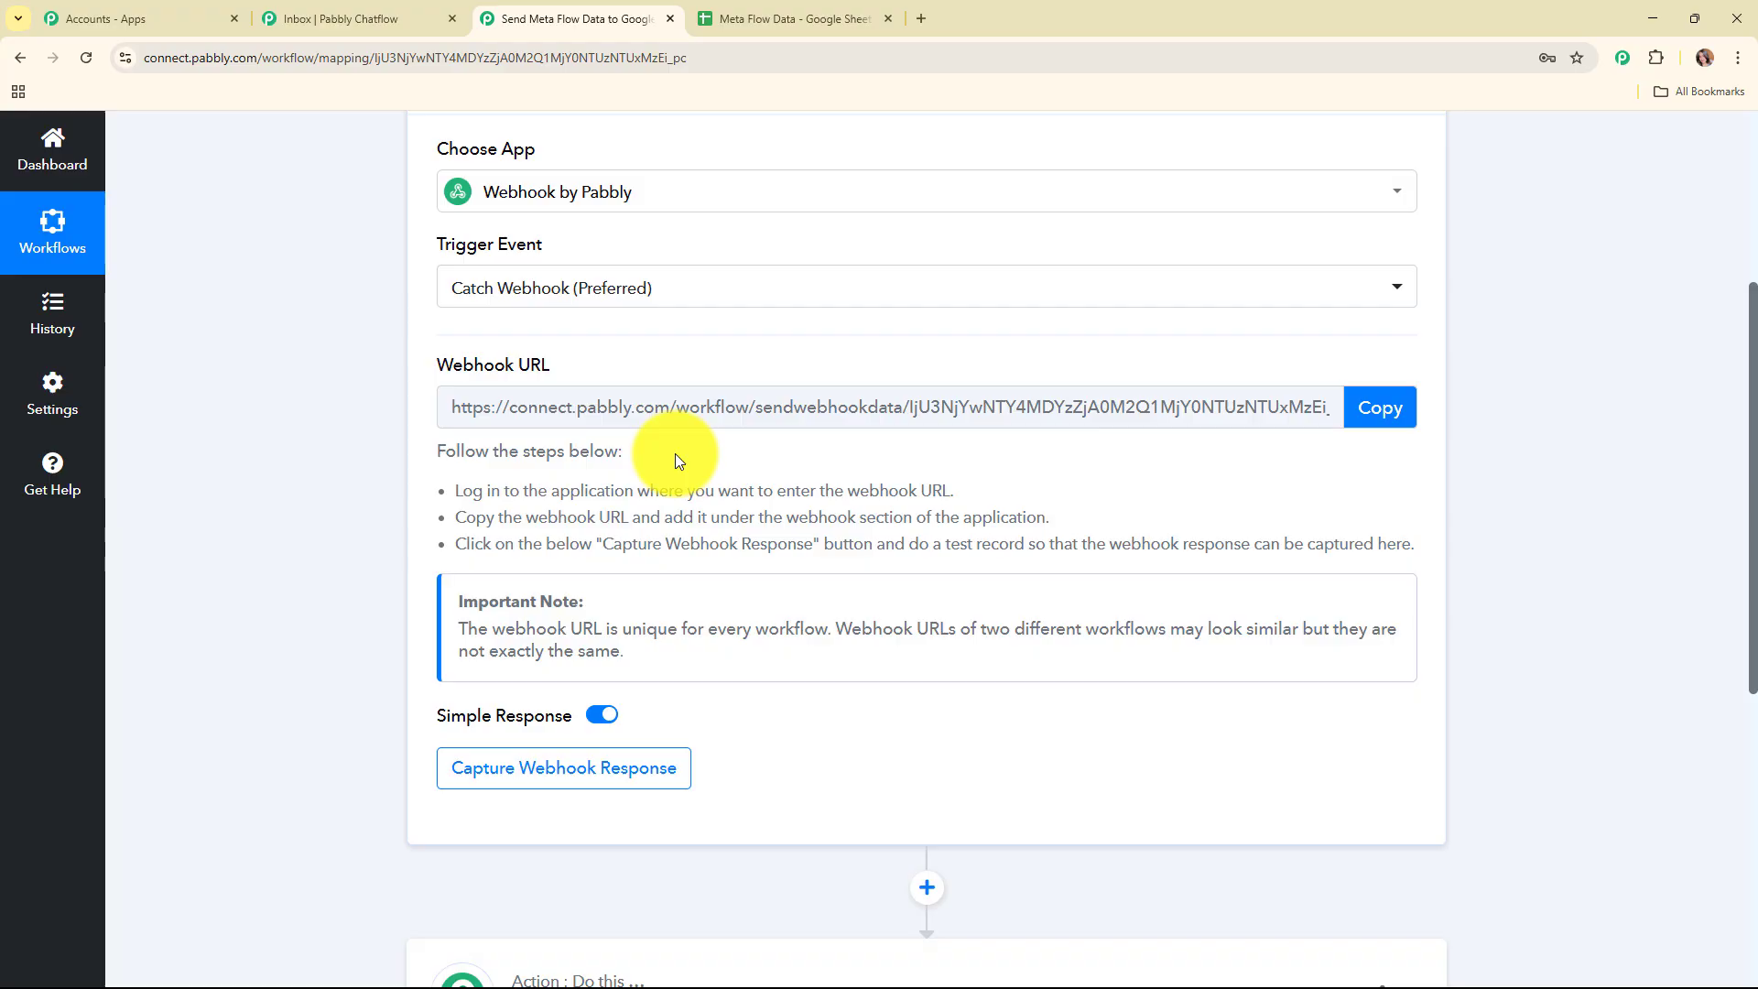
left_click(1384, 408)
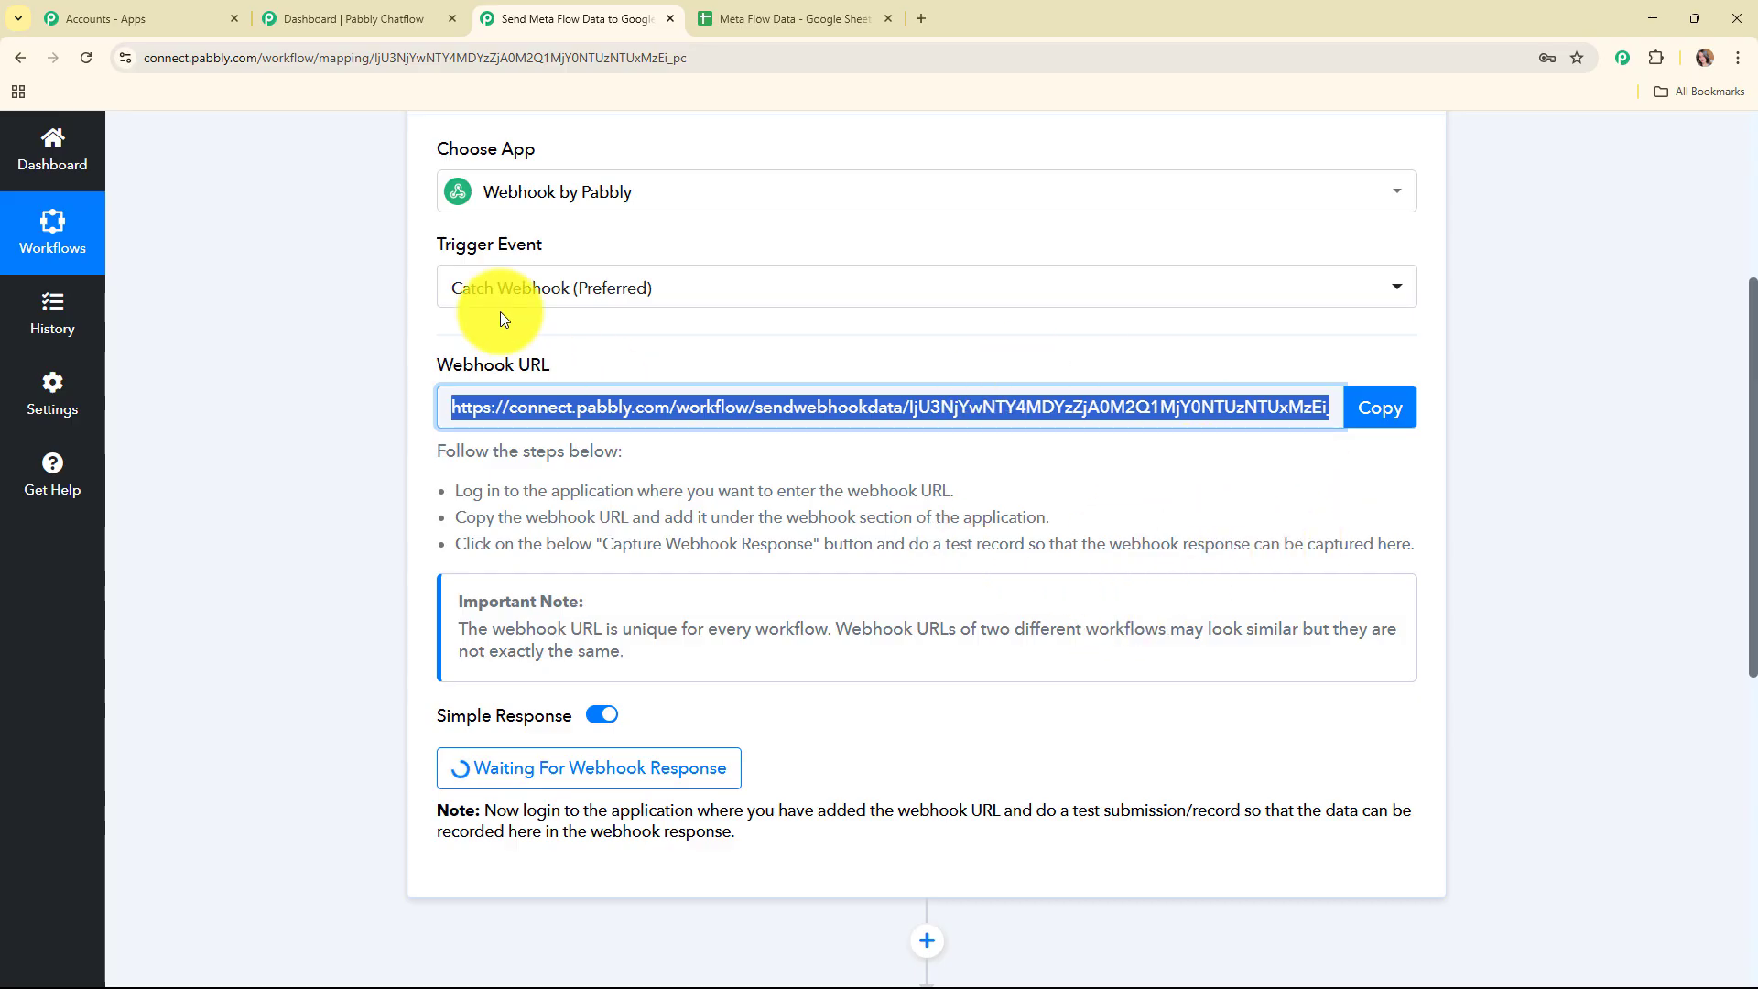
Switch to Pabbly Chatflow and start a new webhook in API & Webhooks settings named "Send Meta Flow Data to Google Sheets".
left_click(366, 26)
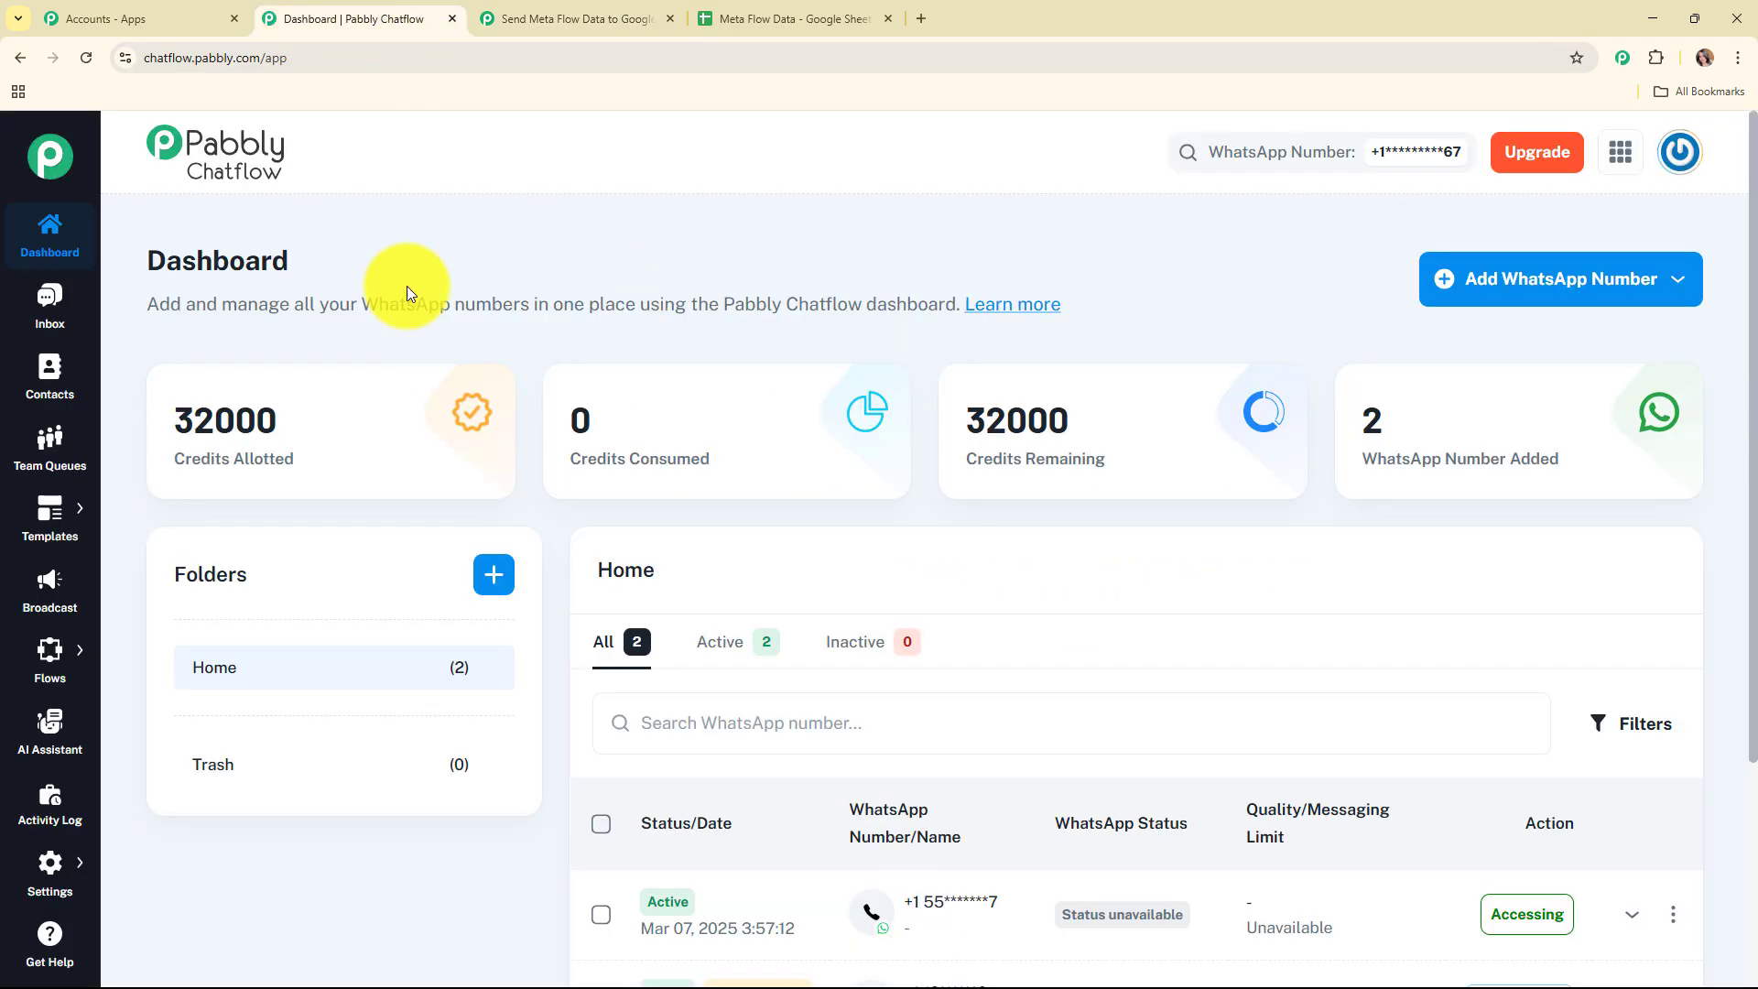
mouse_move(41, 892)
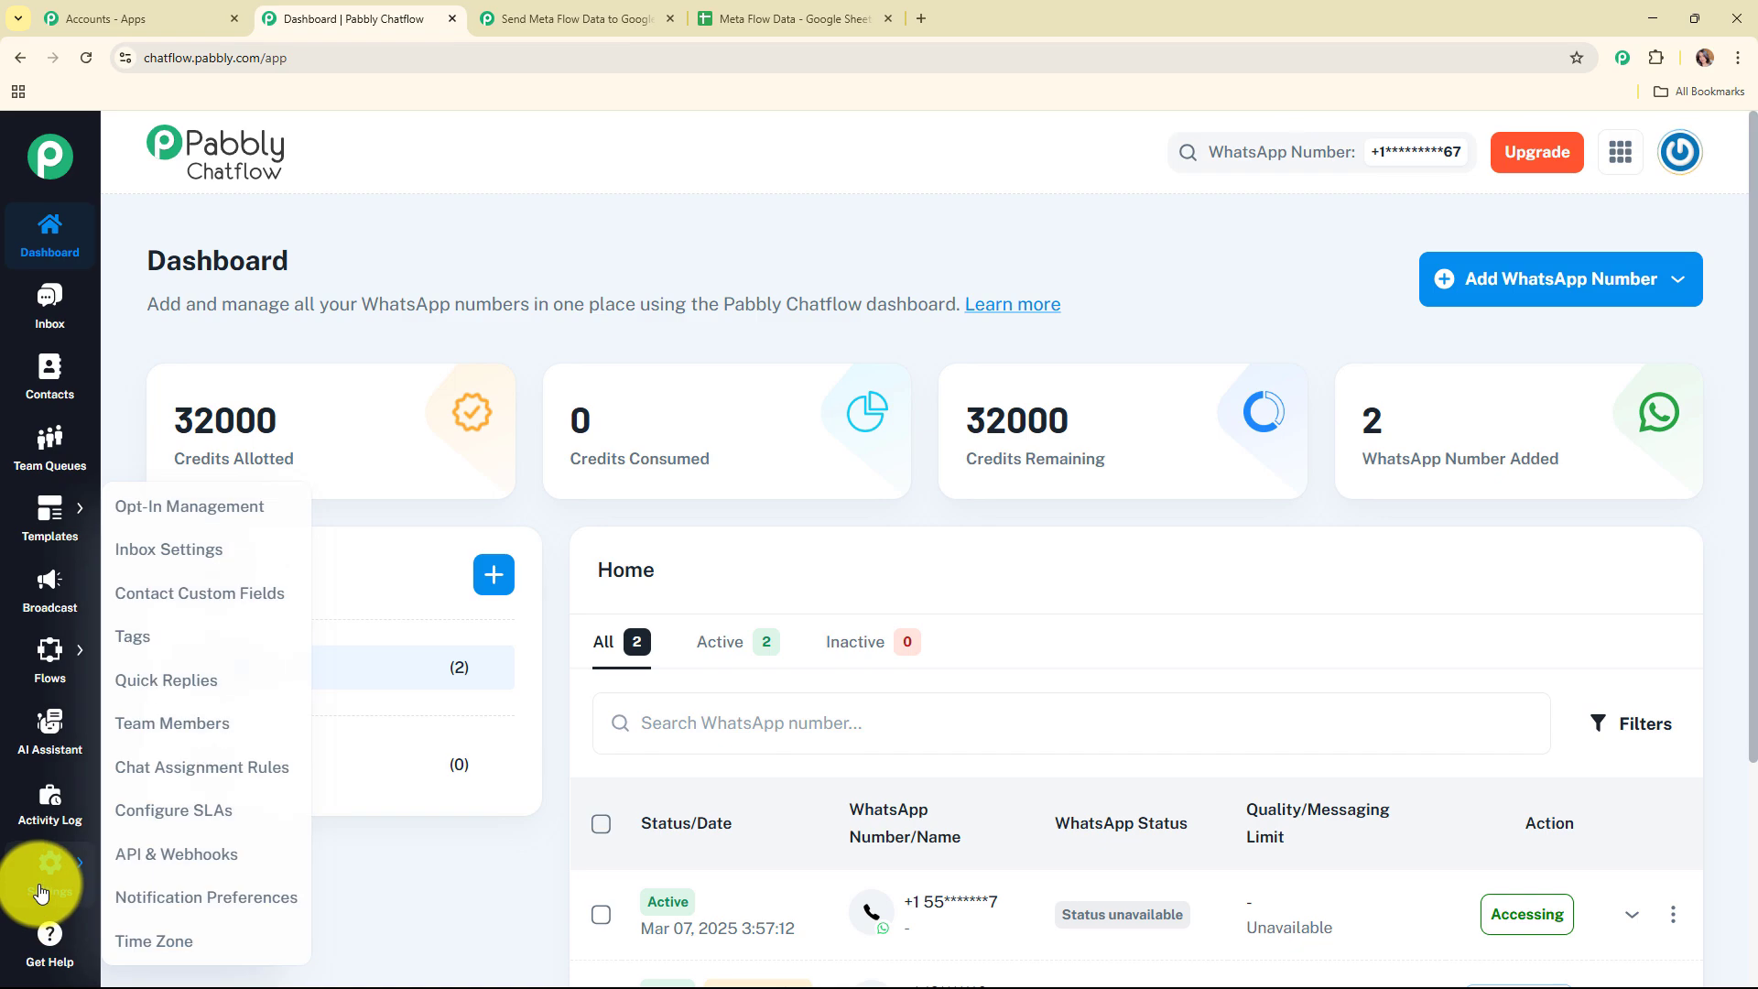
left_click(245, 865)
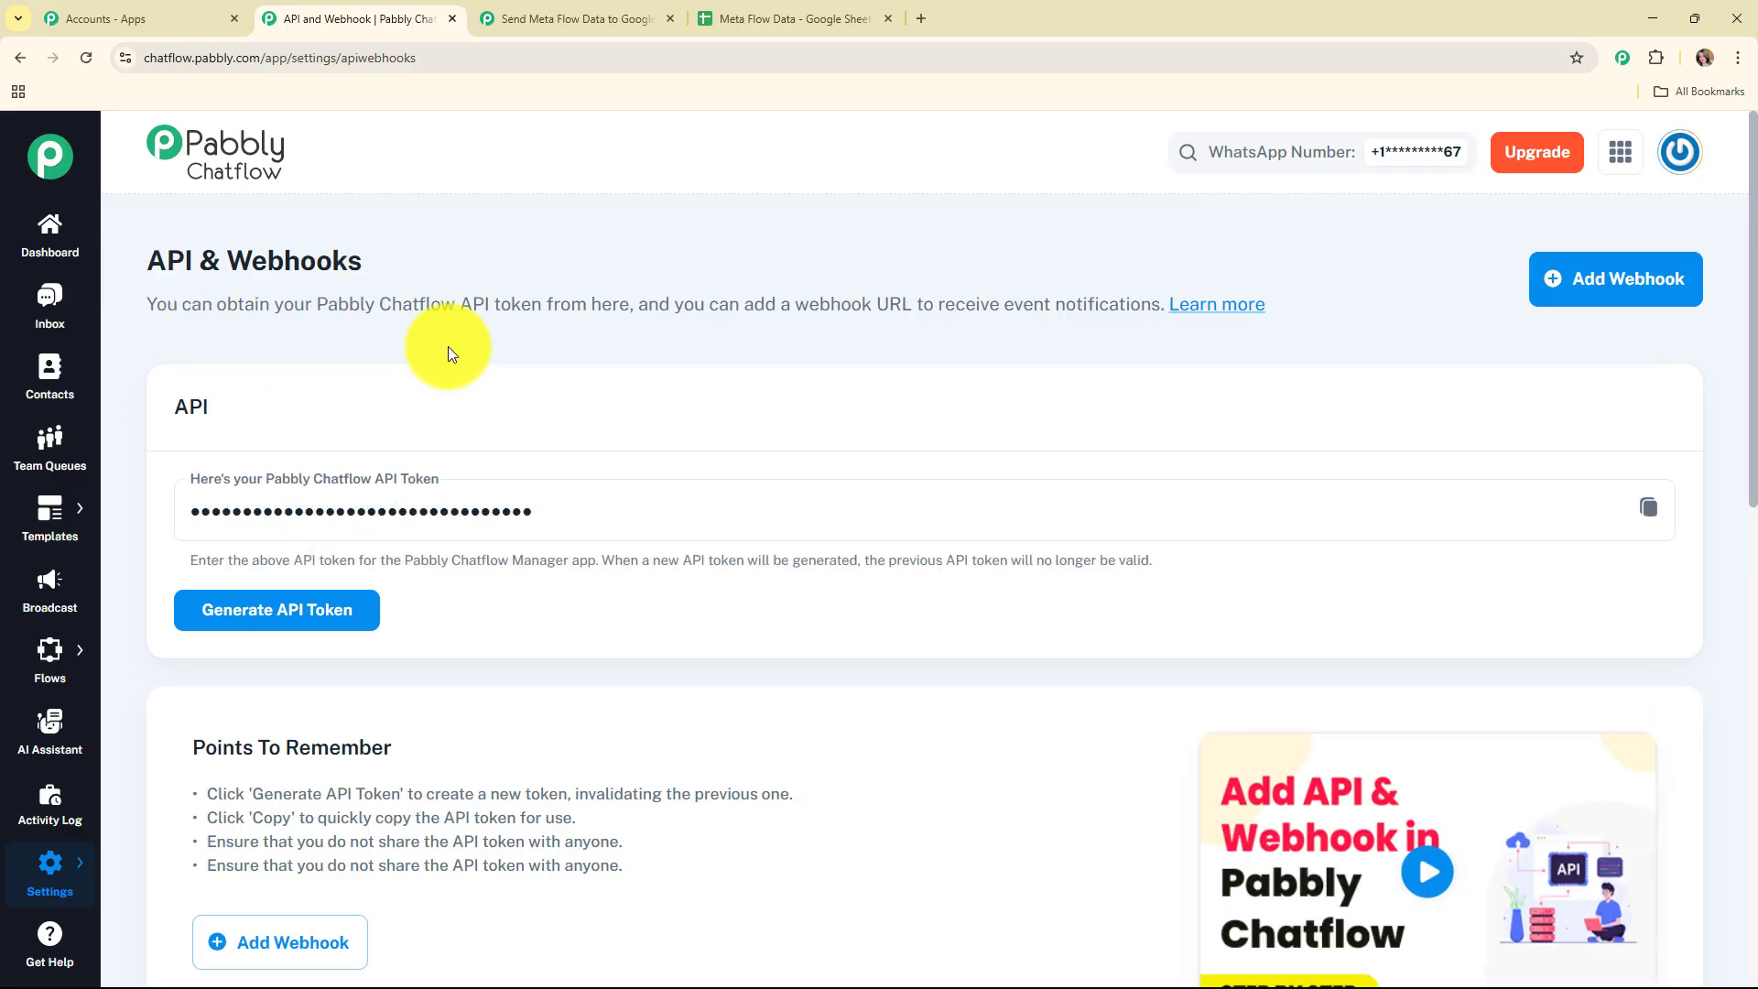
left_click(1628, 311)
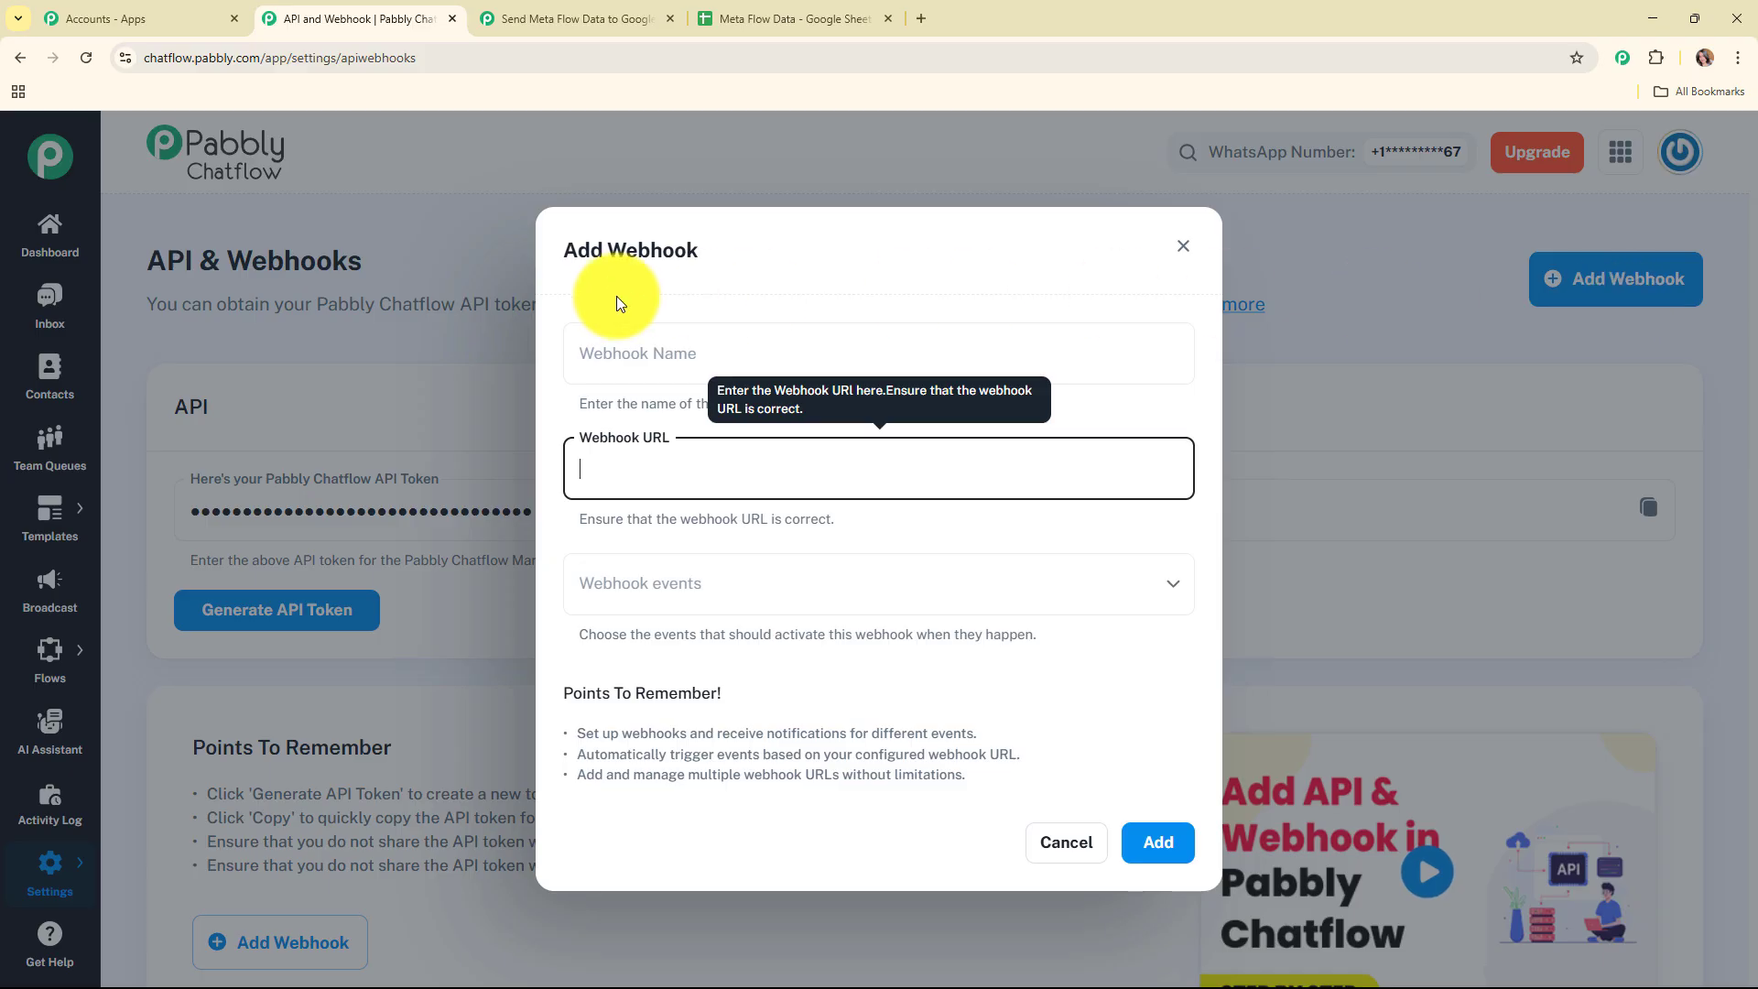
left_click(697, 359)
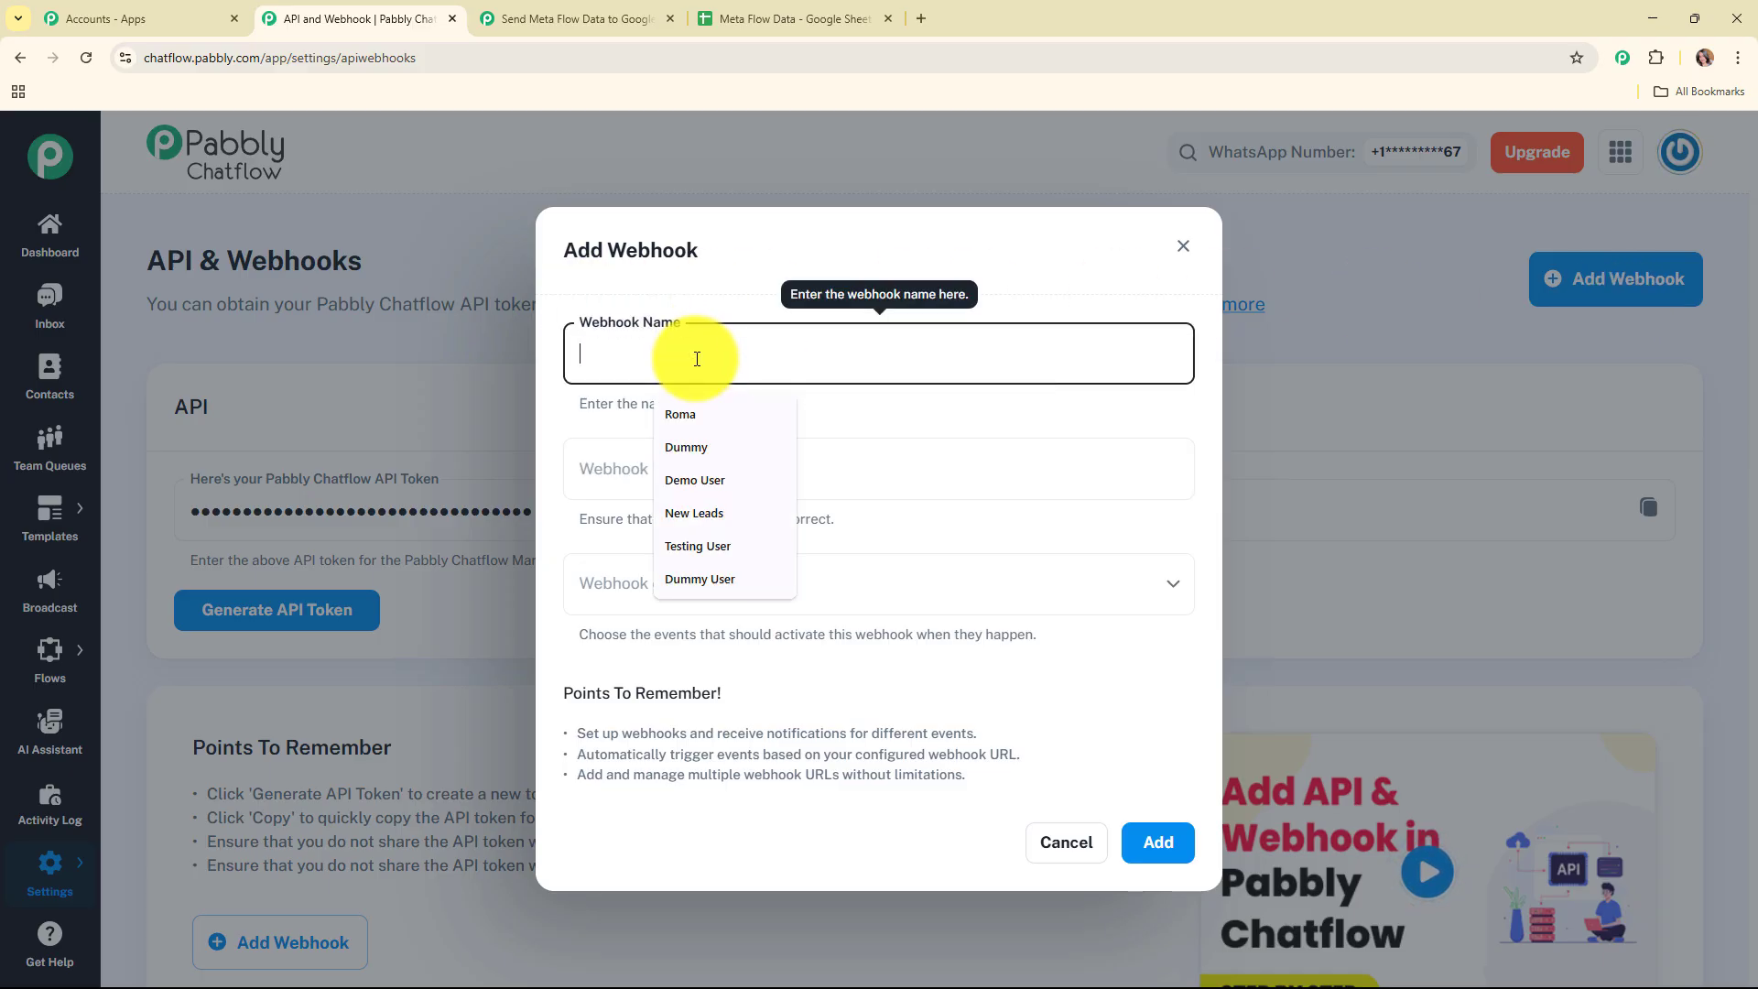
left_click(697, 359)
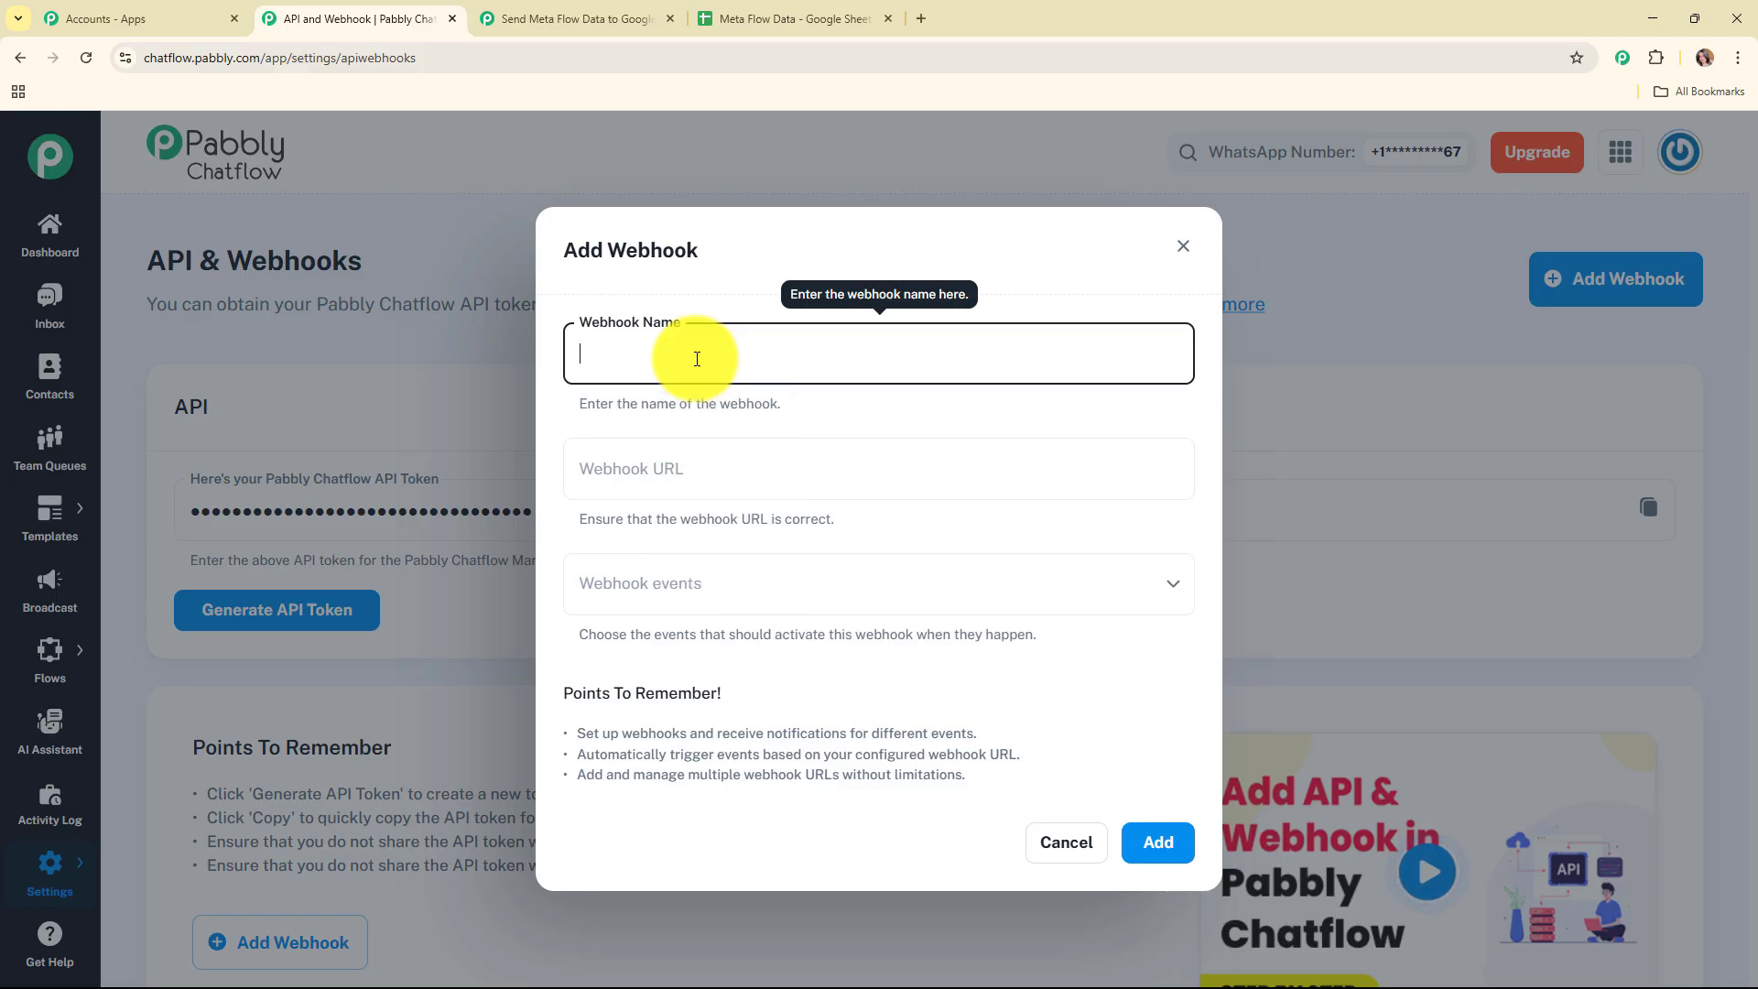
type("Send Meta Flow Data to Google Sheets")
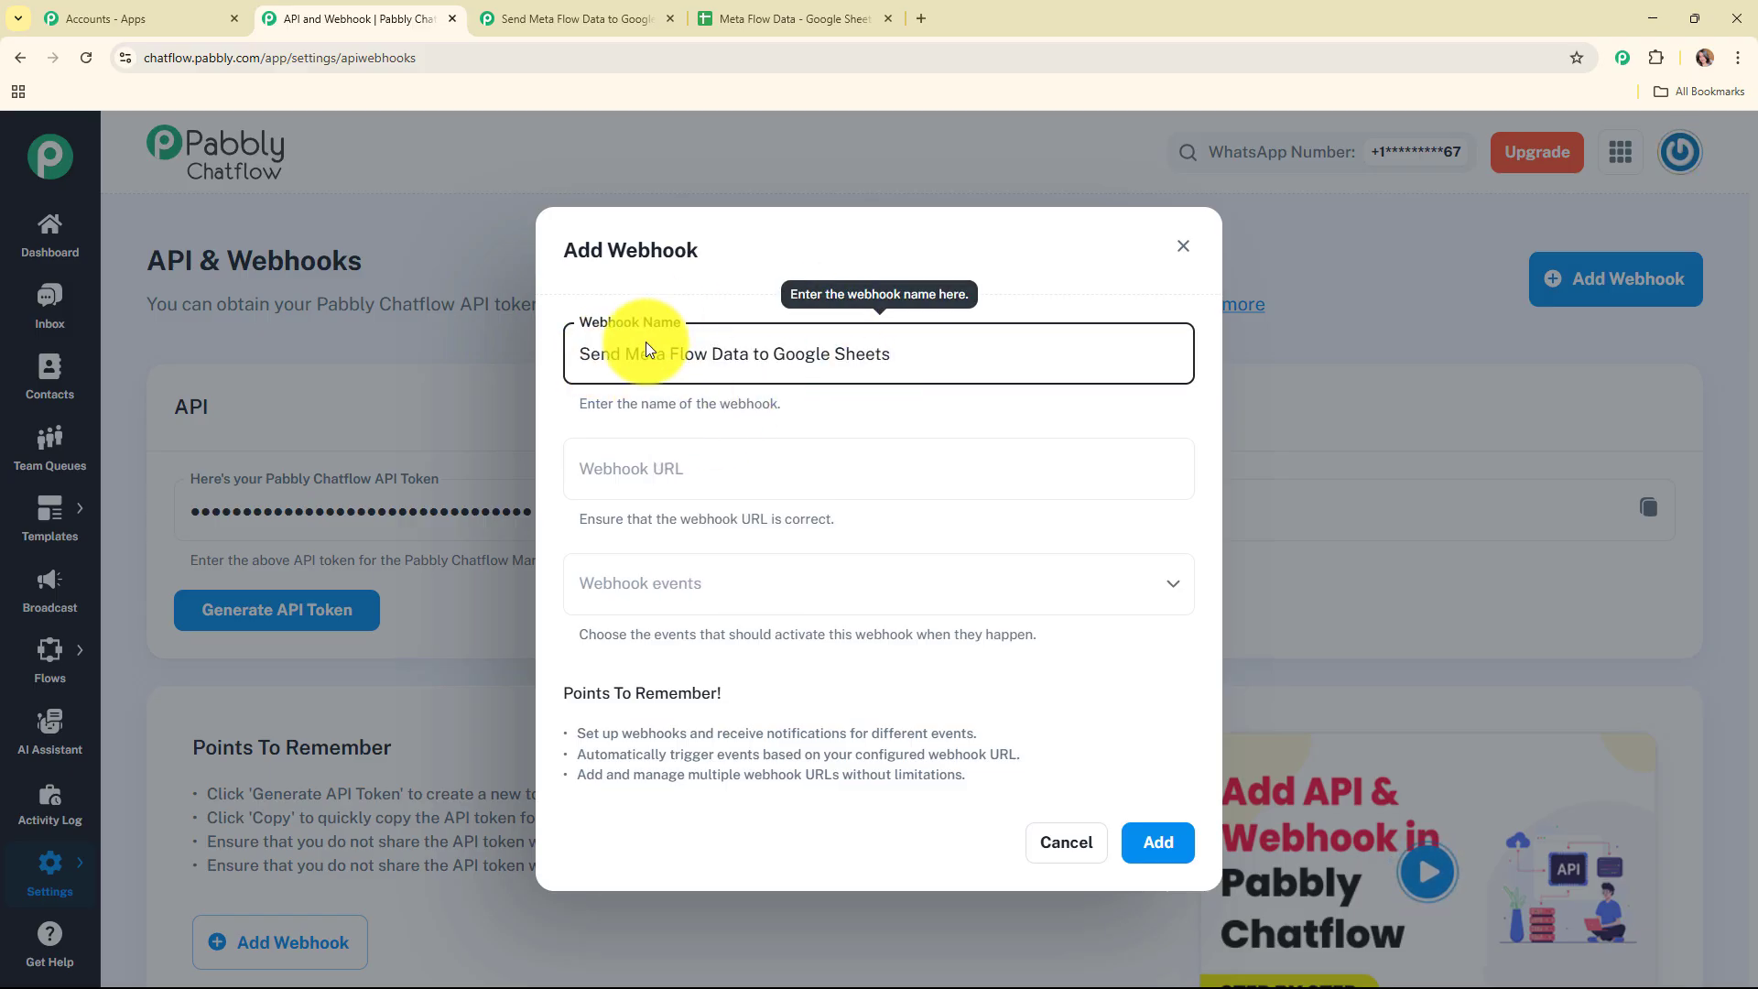
Paste the copied workflow webhook URL, select the New Message Received event, and add the webhook.
left_click(721, 469)
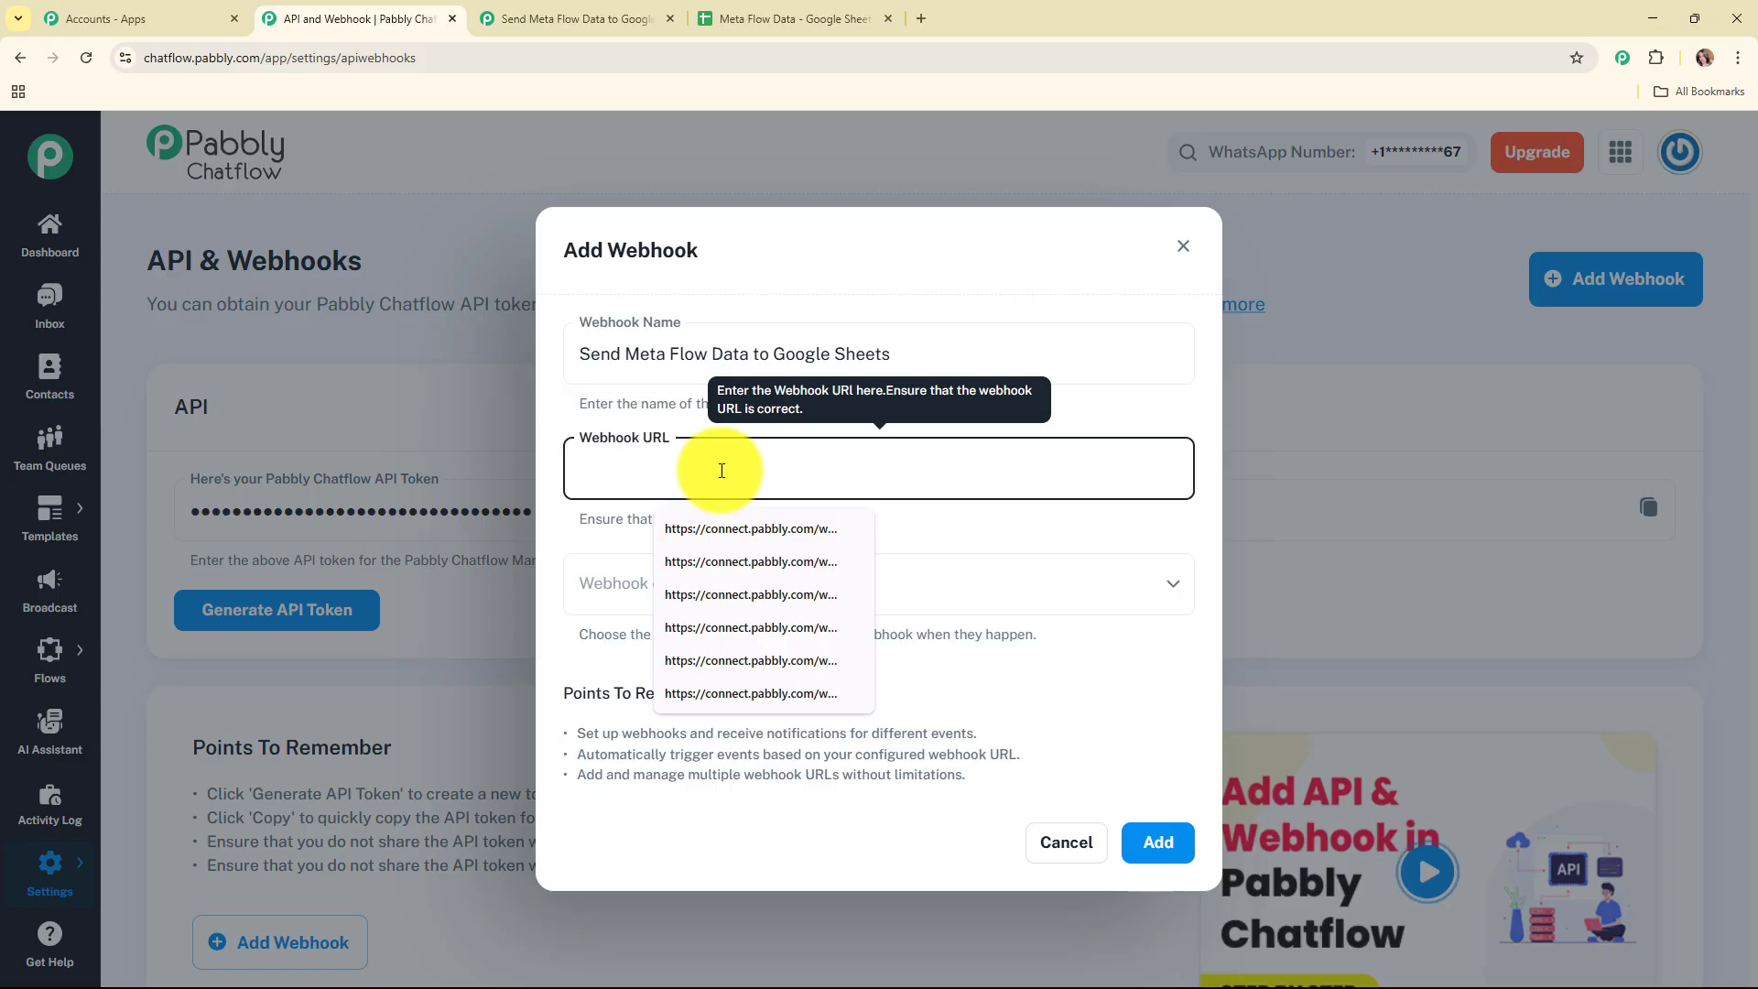
key("ctrl+v")
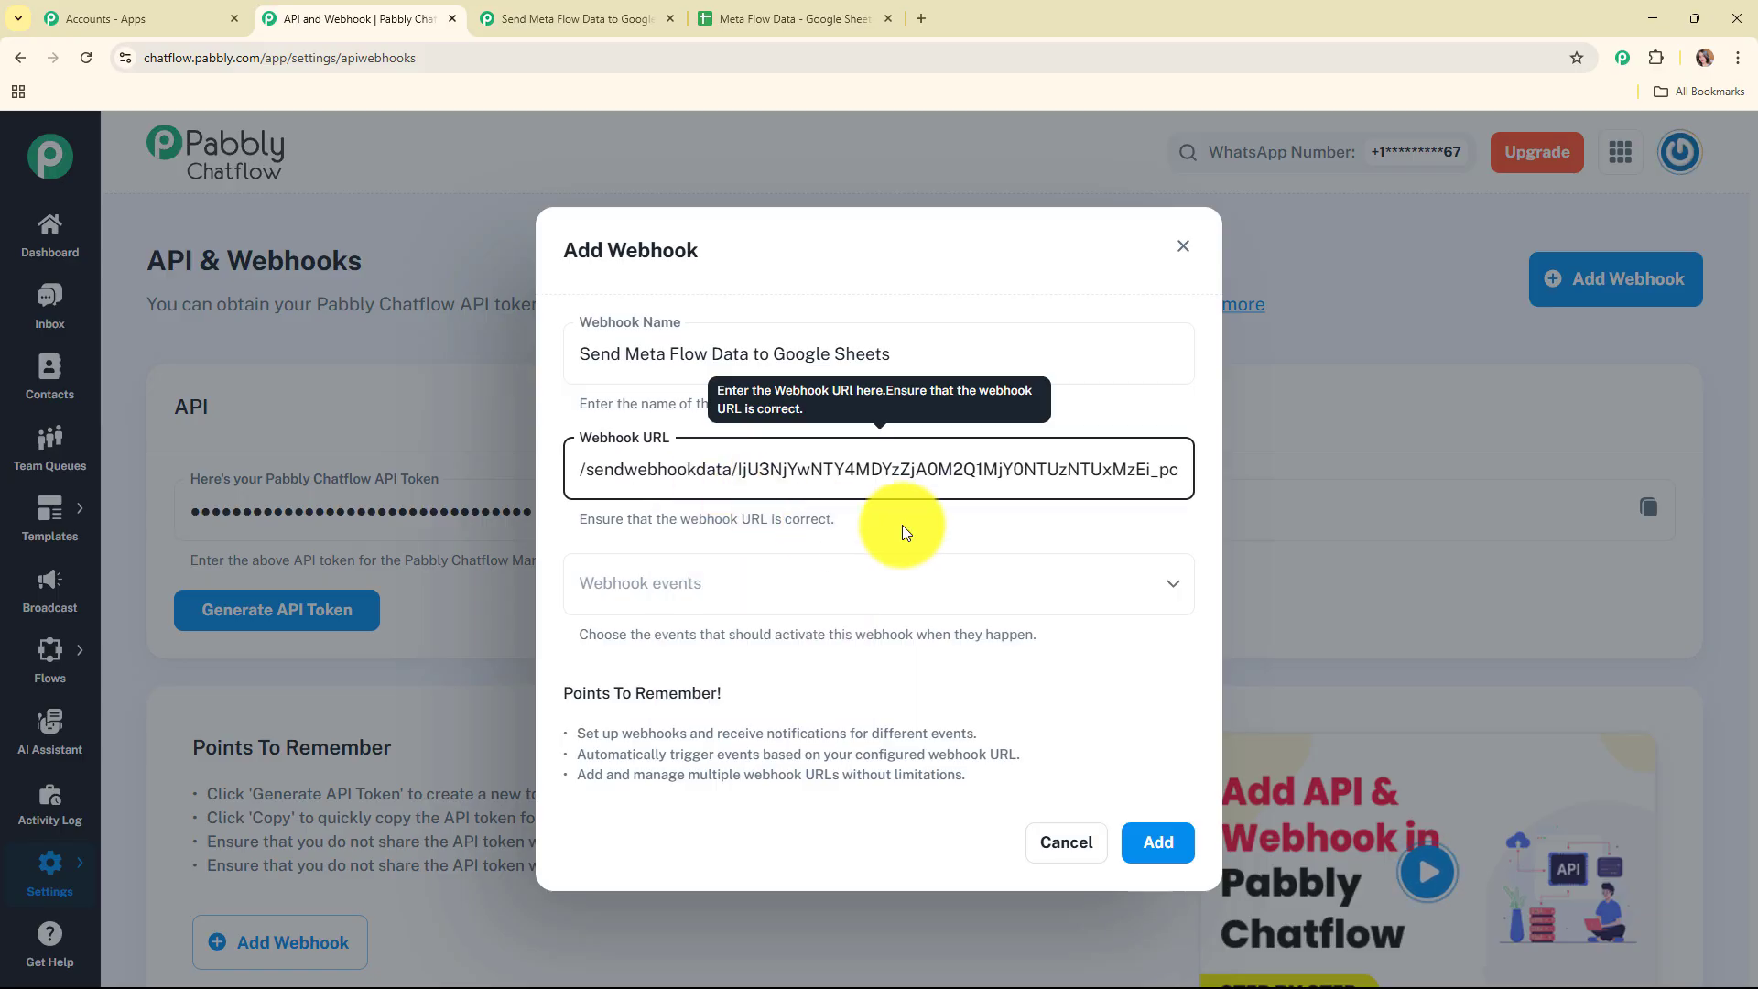
left_click(796, 522)
left_click(780, 583)
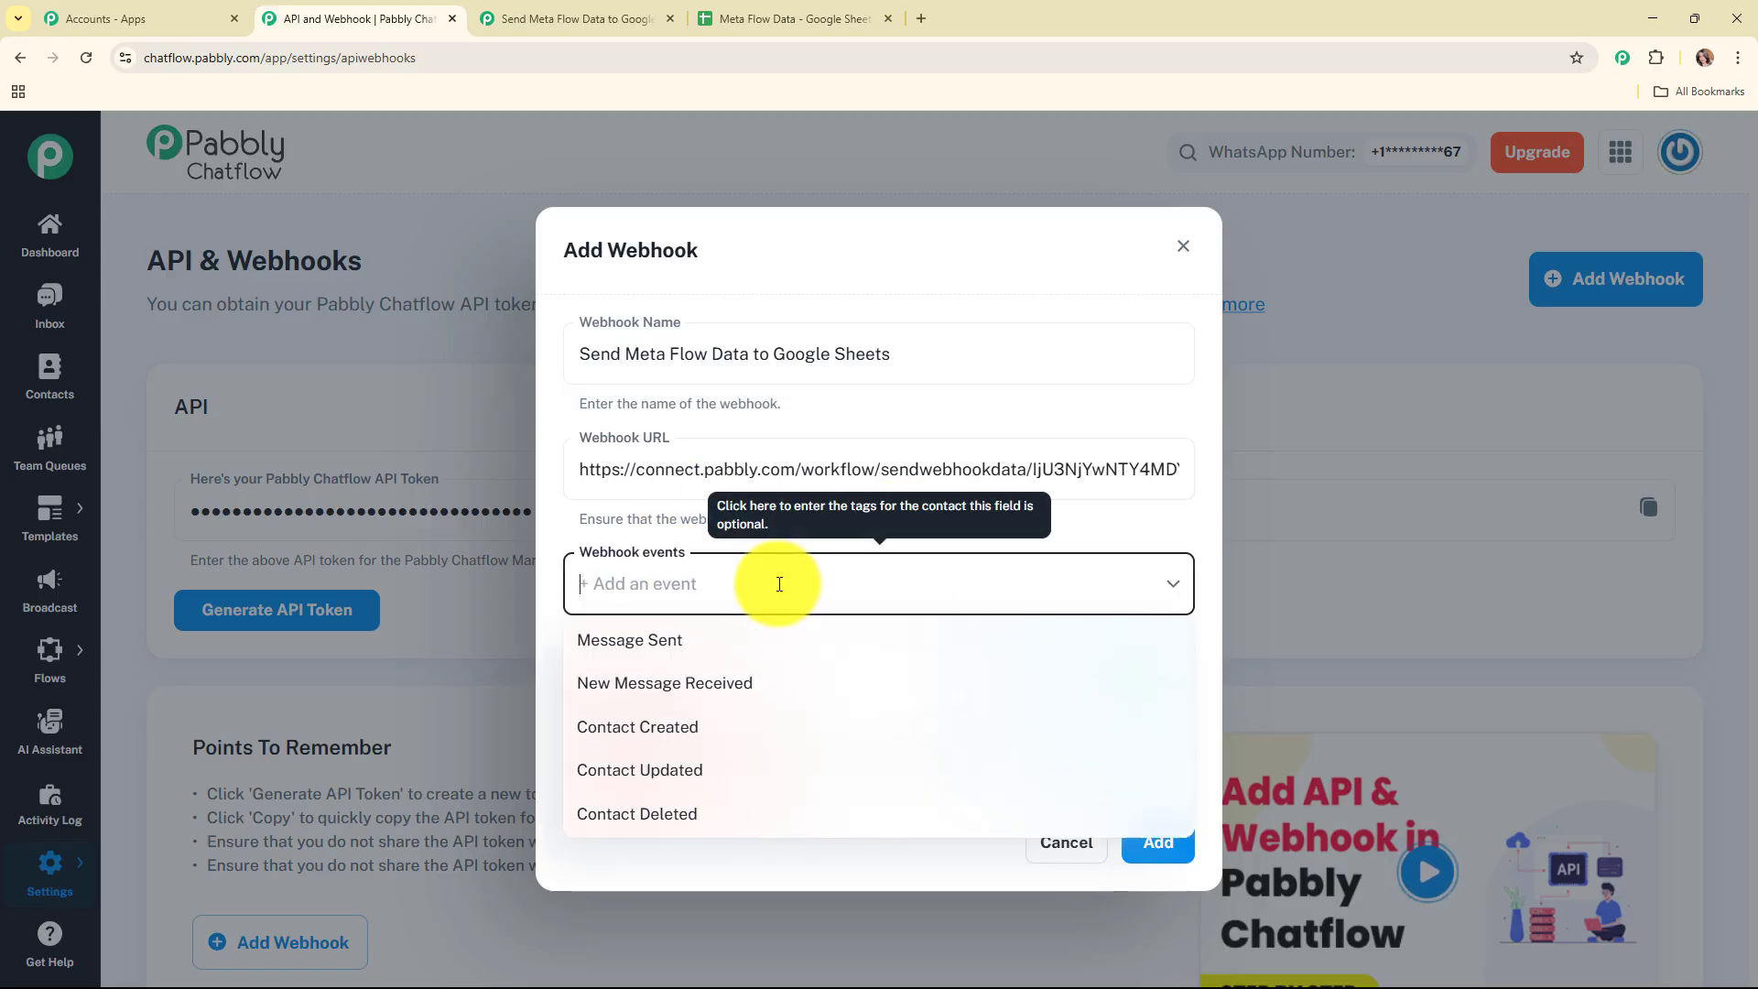
left_click(676, 688)
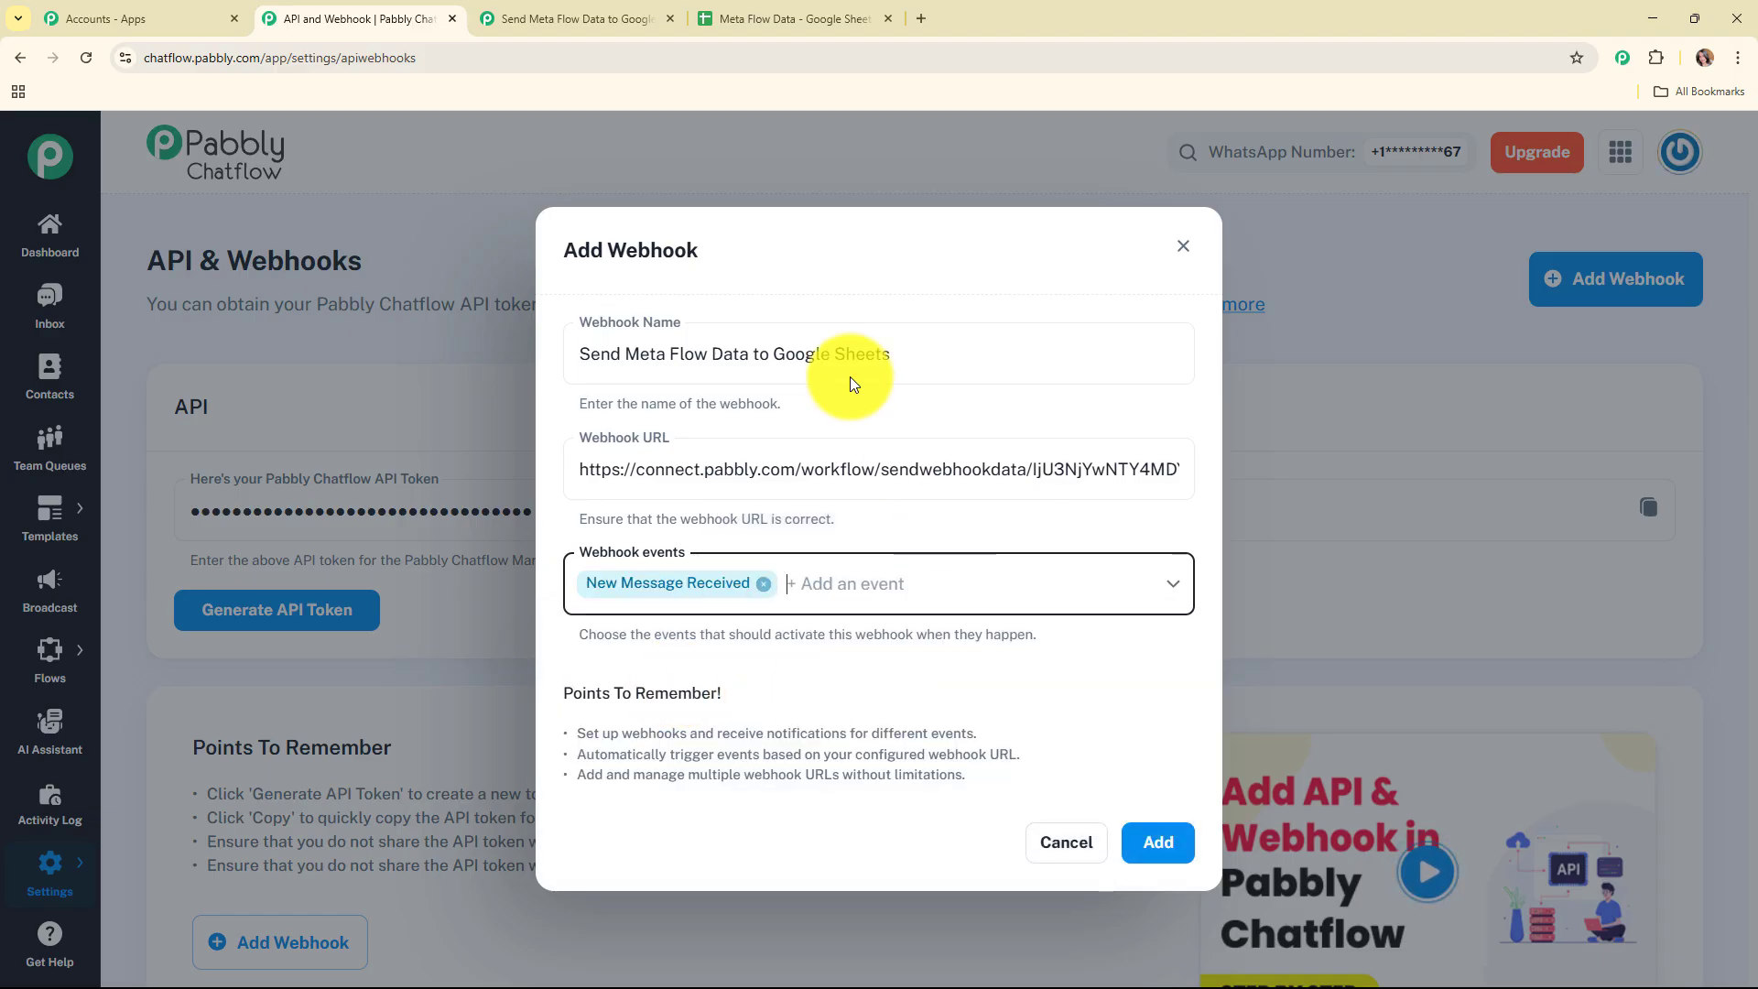
left_click(1150, 842)
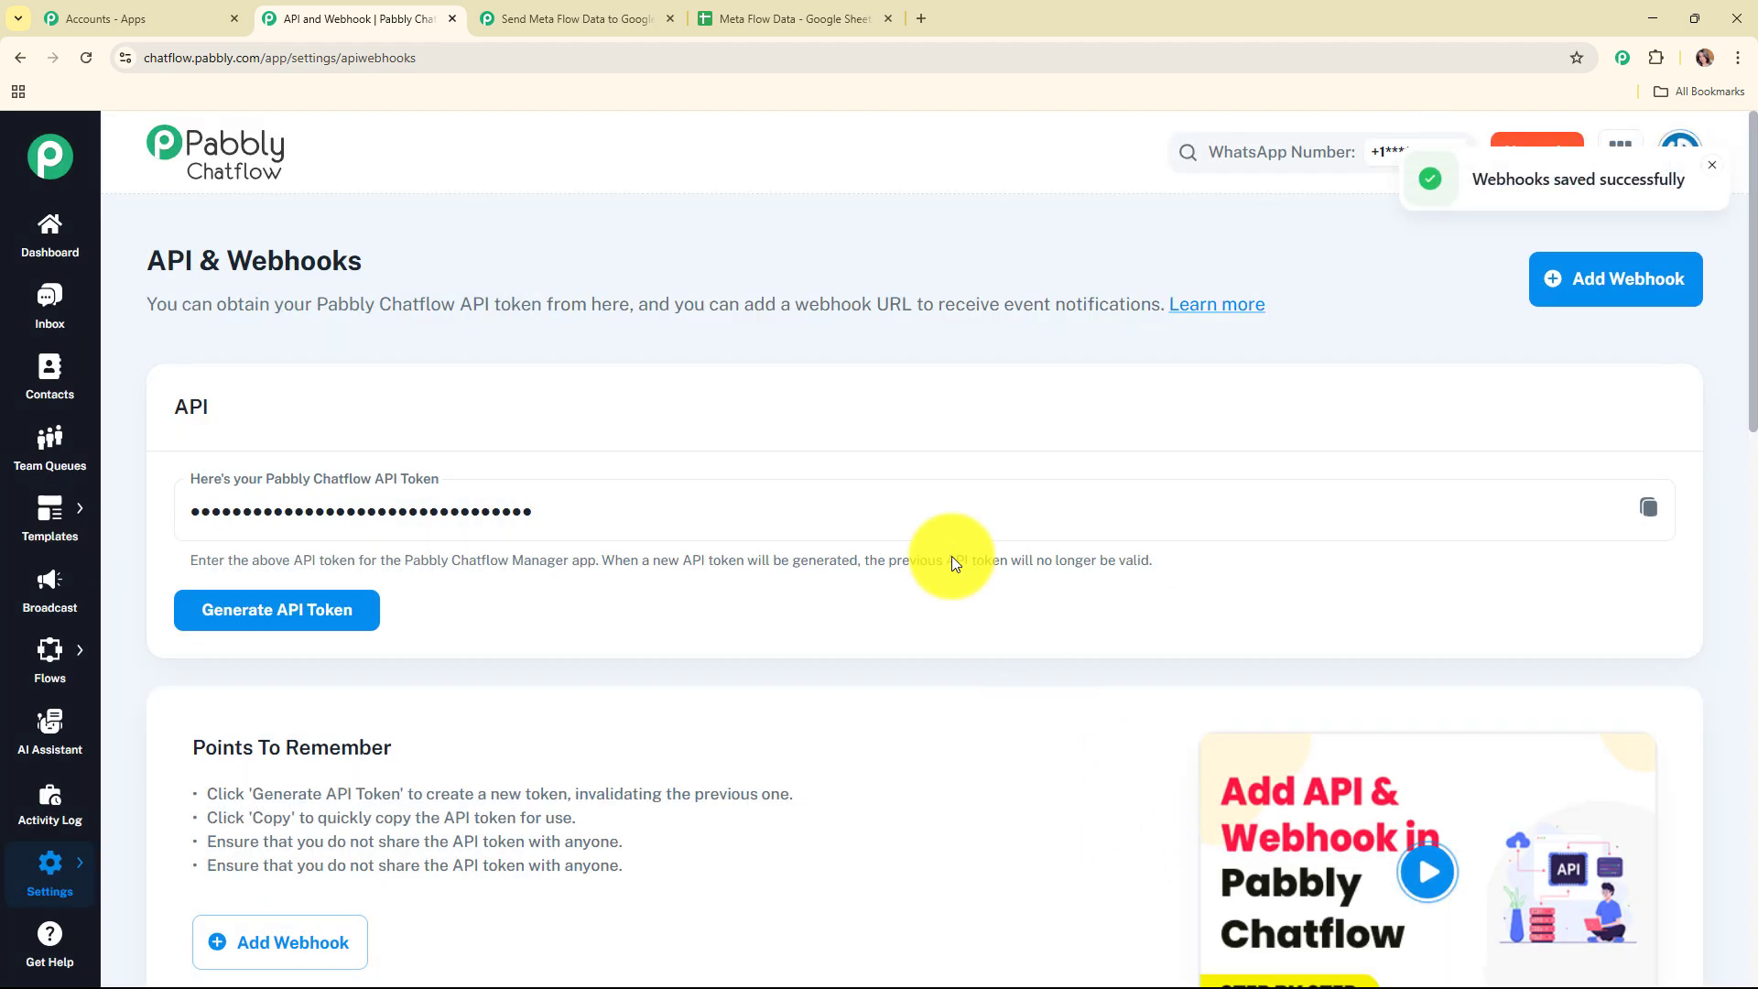
scroll(1038, 472, "down", 4)
scroll(1036, 470, "down", 4)
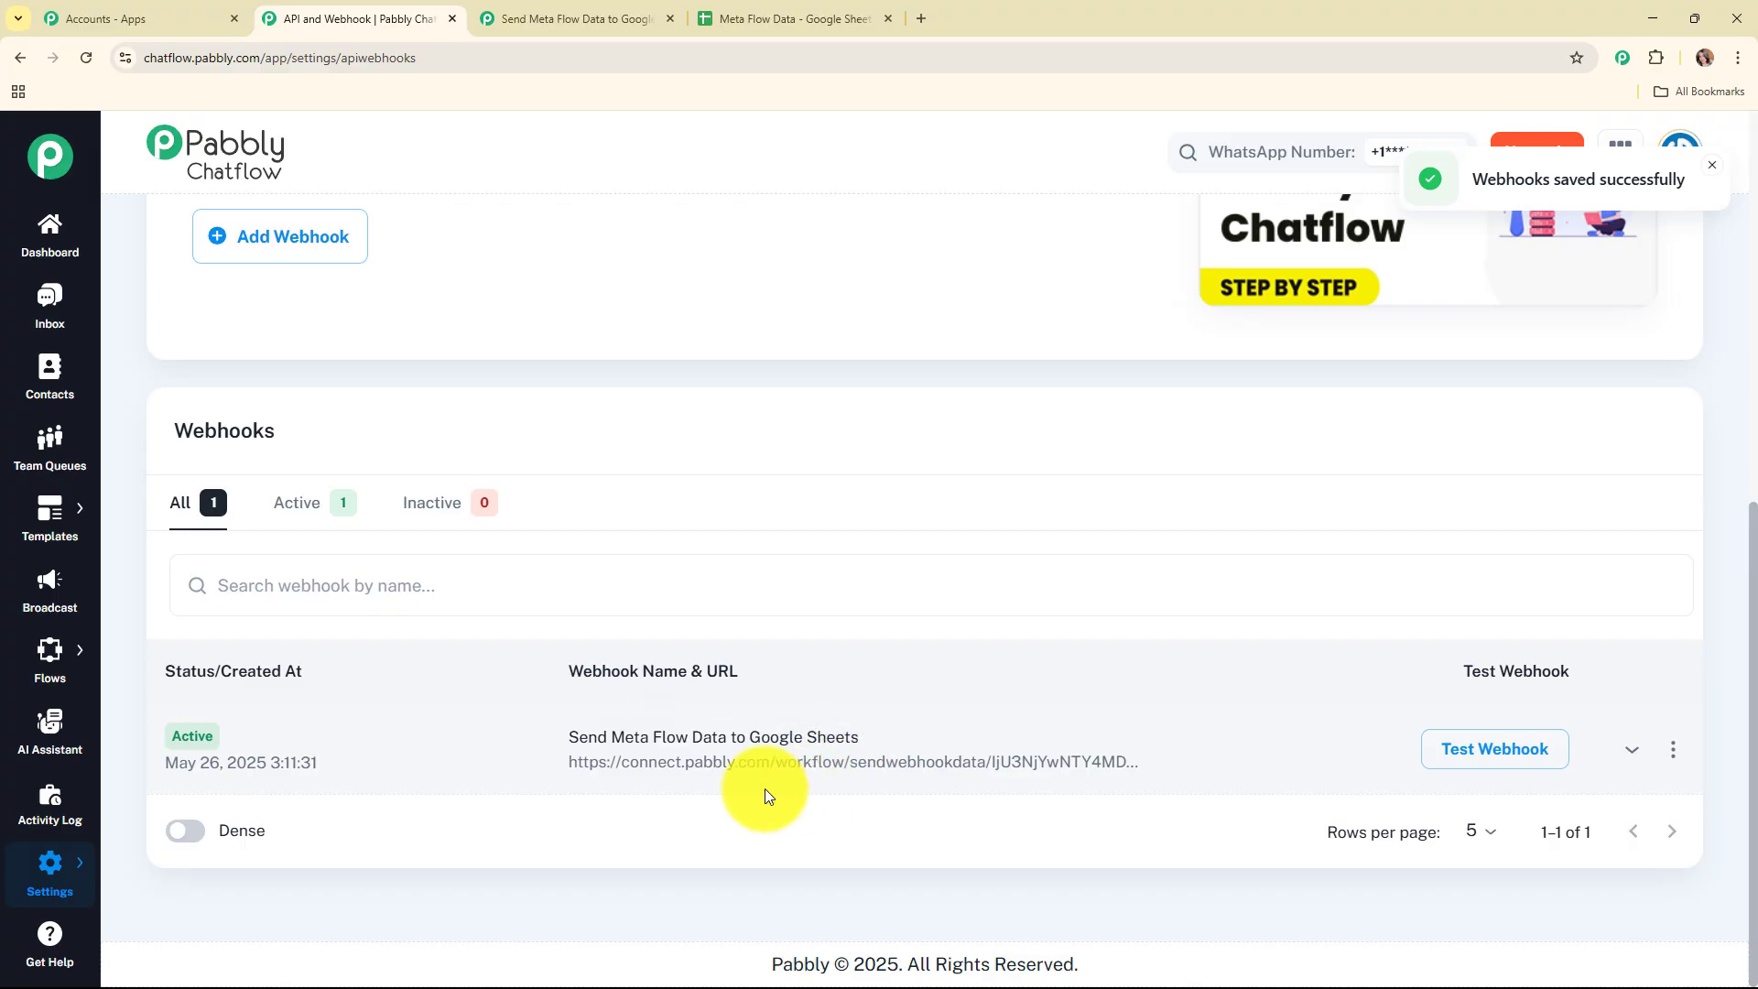
Return to the Pabbly Connect workflow and start re-capturing the trigger's webhook response.
left_click(587, 11)
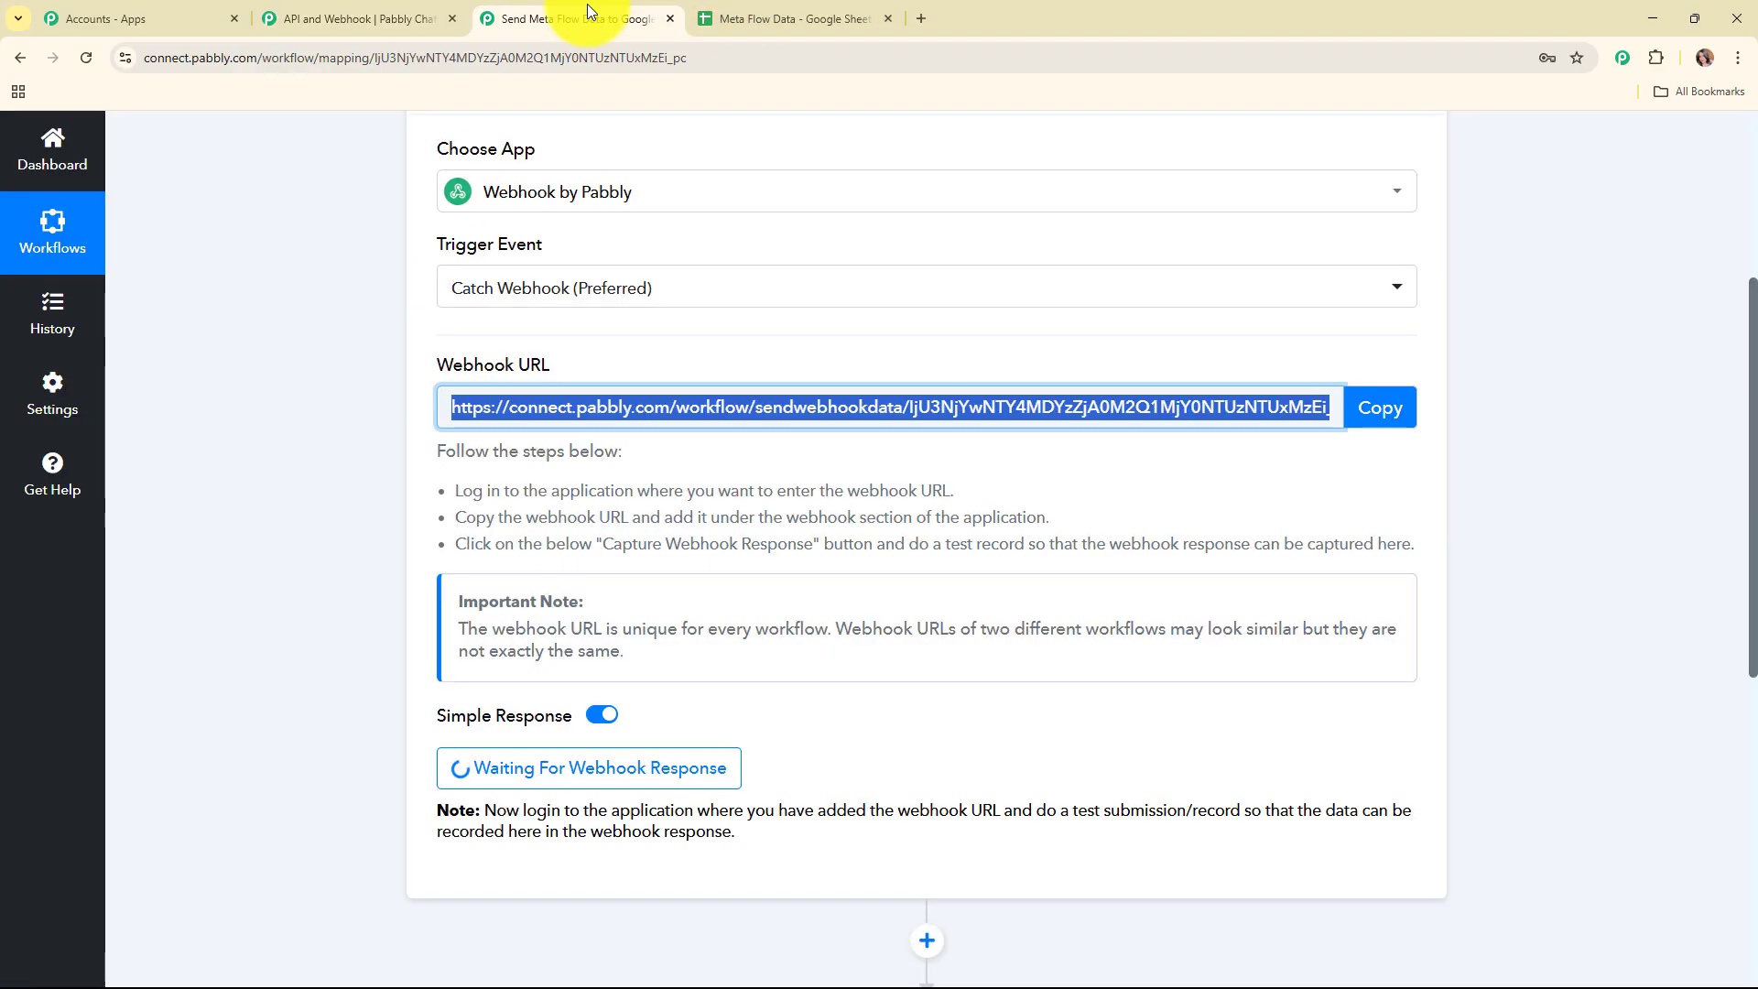
scroll(1430, 667, "down", 6)
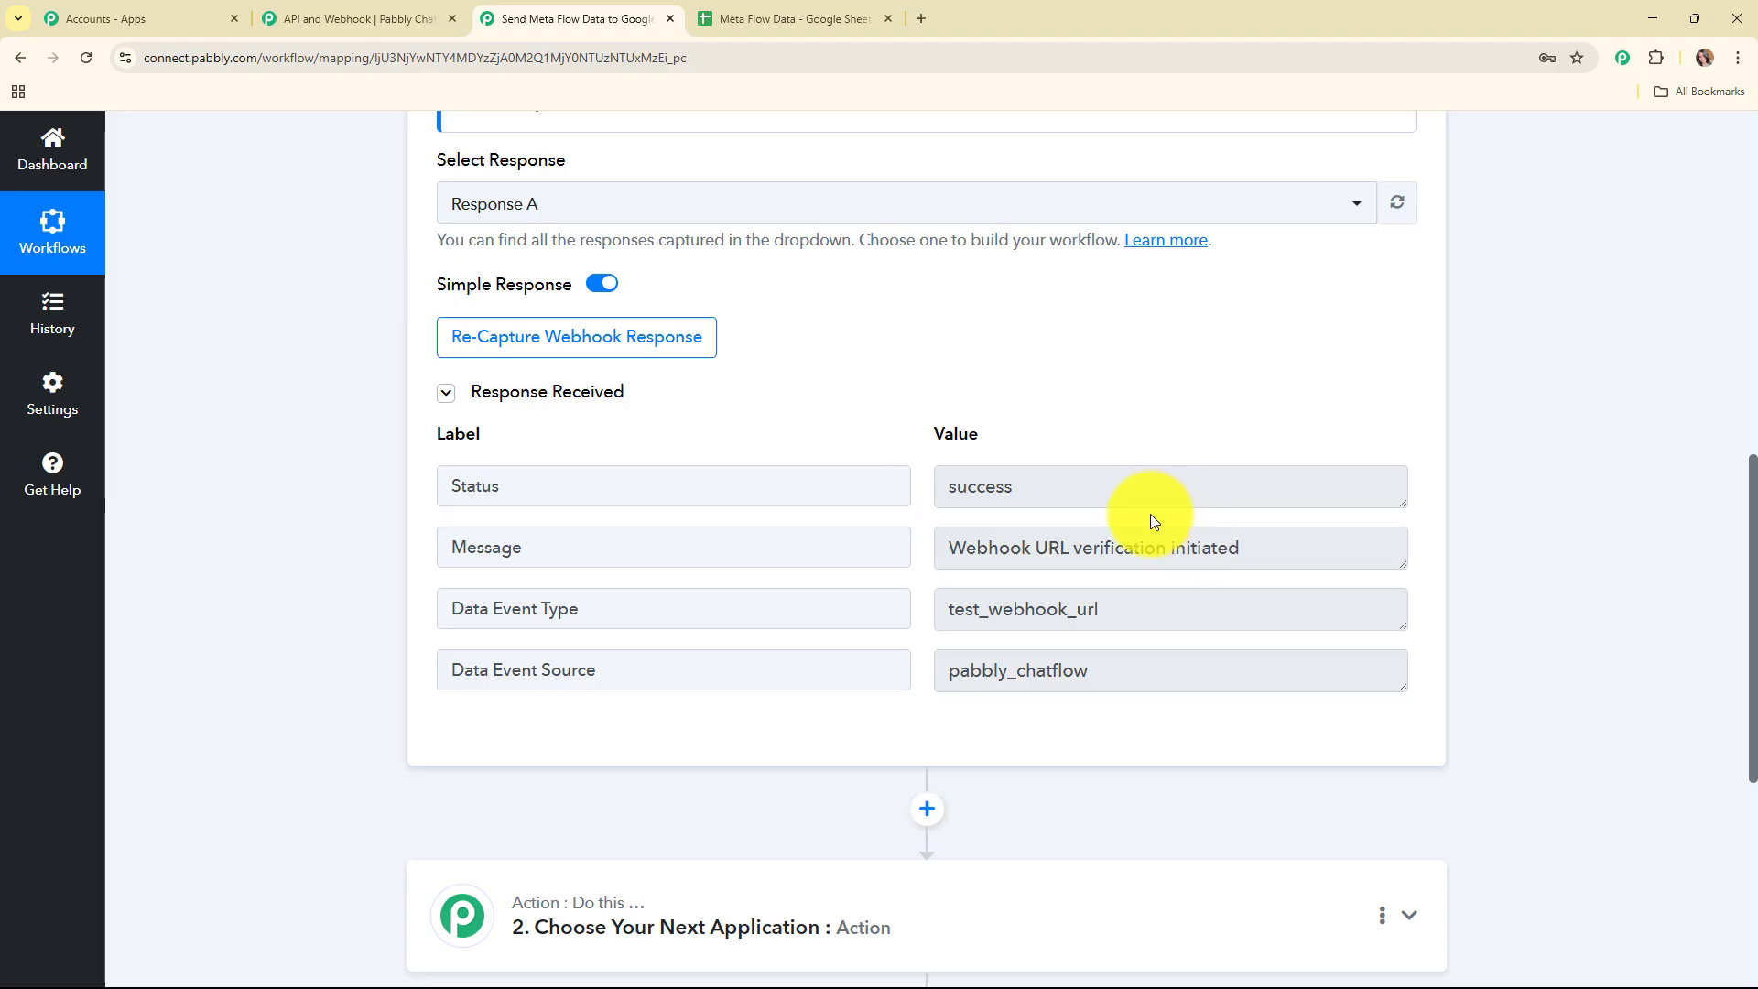
left_click(622, 344)
left_click(811, 674)
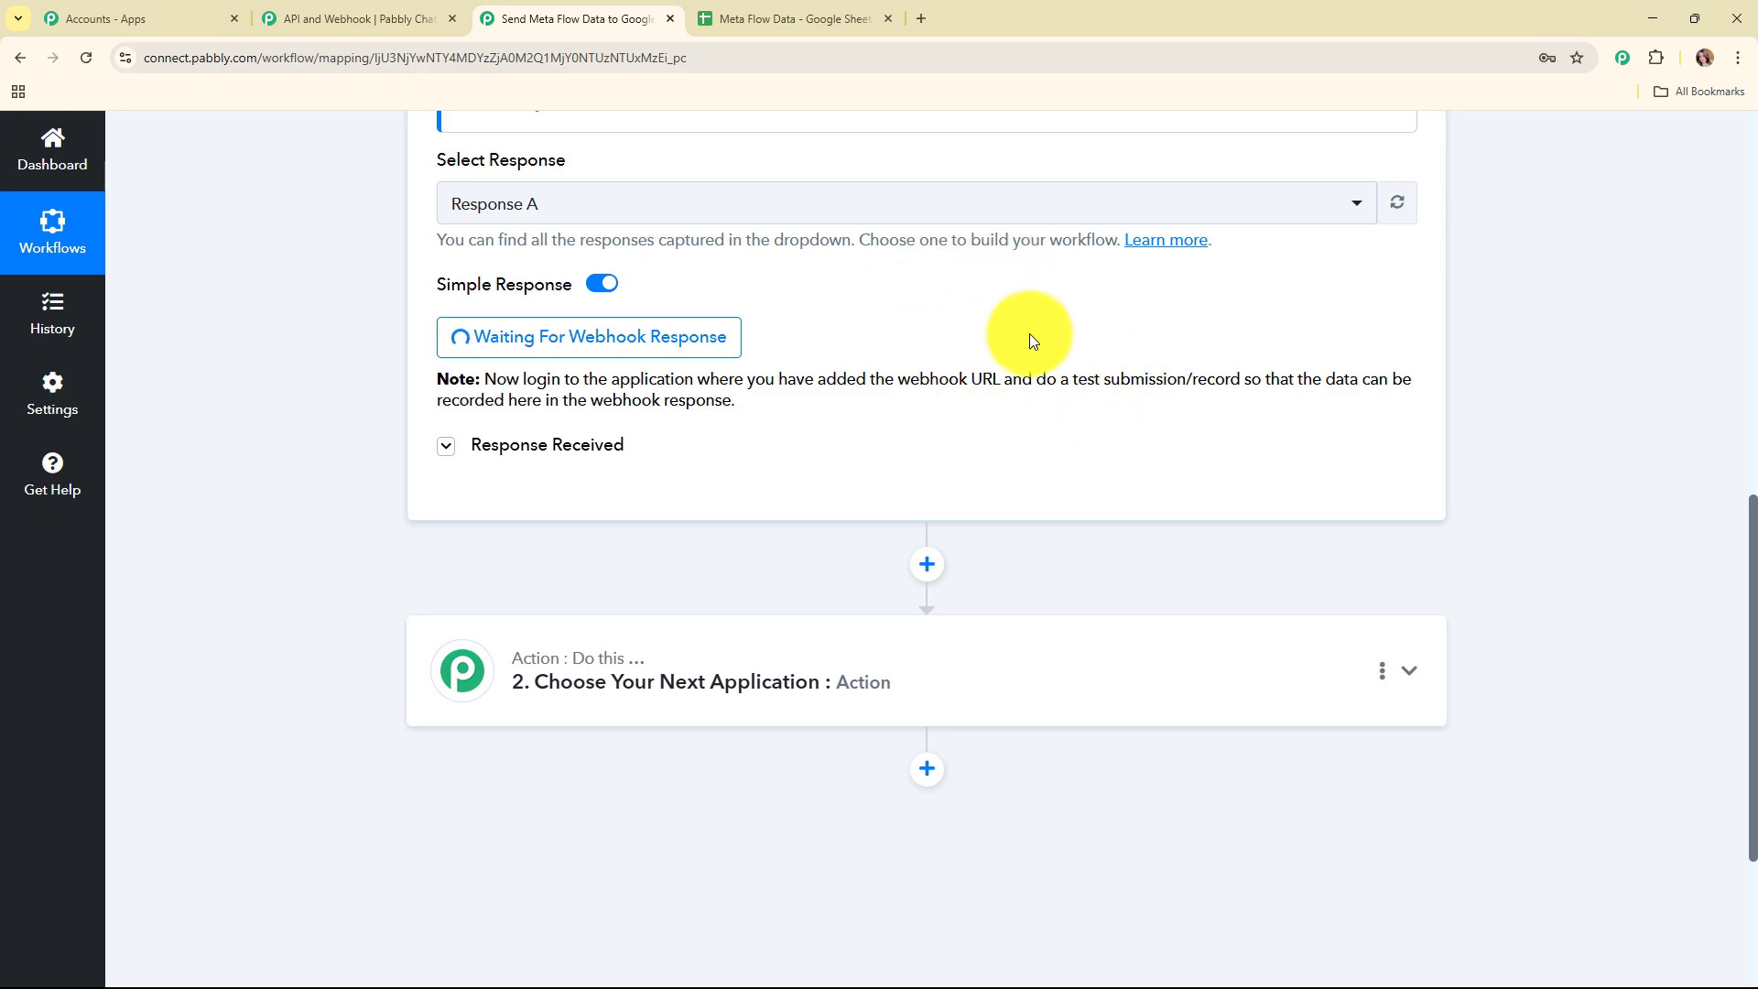
Switch to the Pabbly Chatflow inbox and send the Meta Flow template again in the first contact's conversation.
left_click(353, 20)
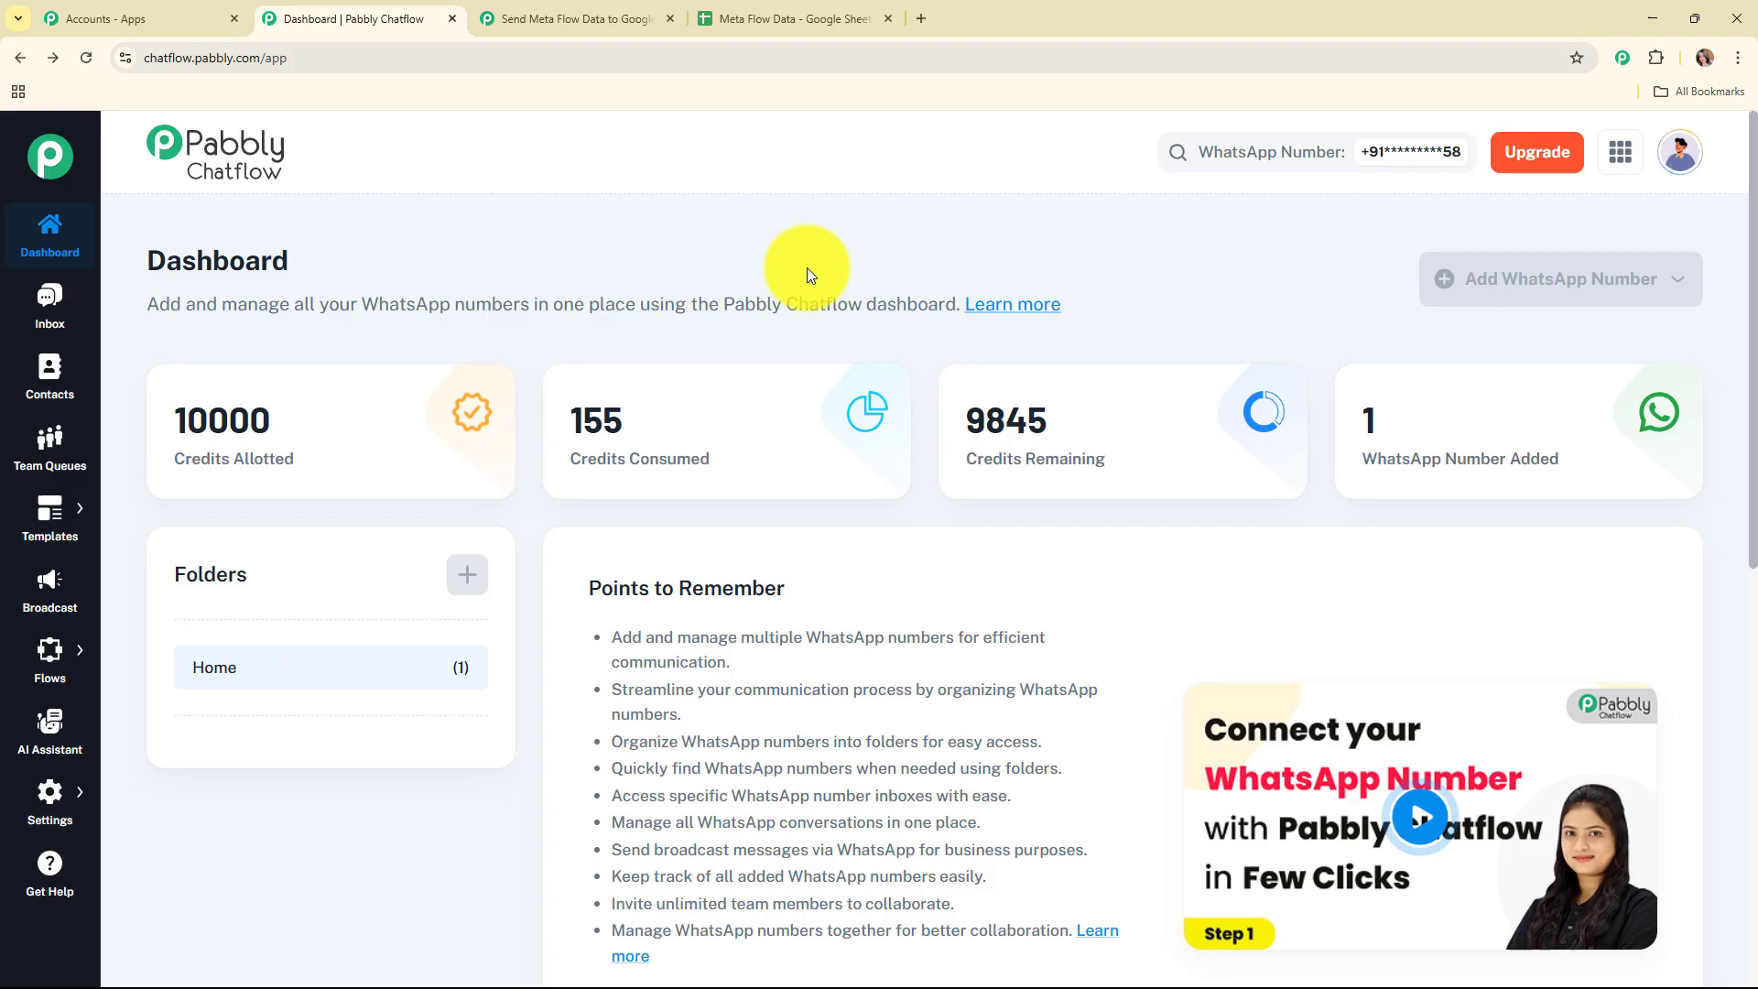
left_click(60, 300)
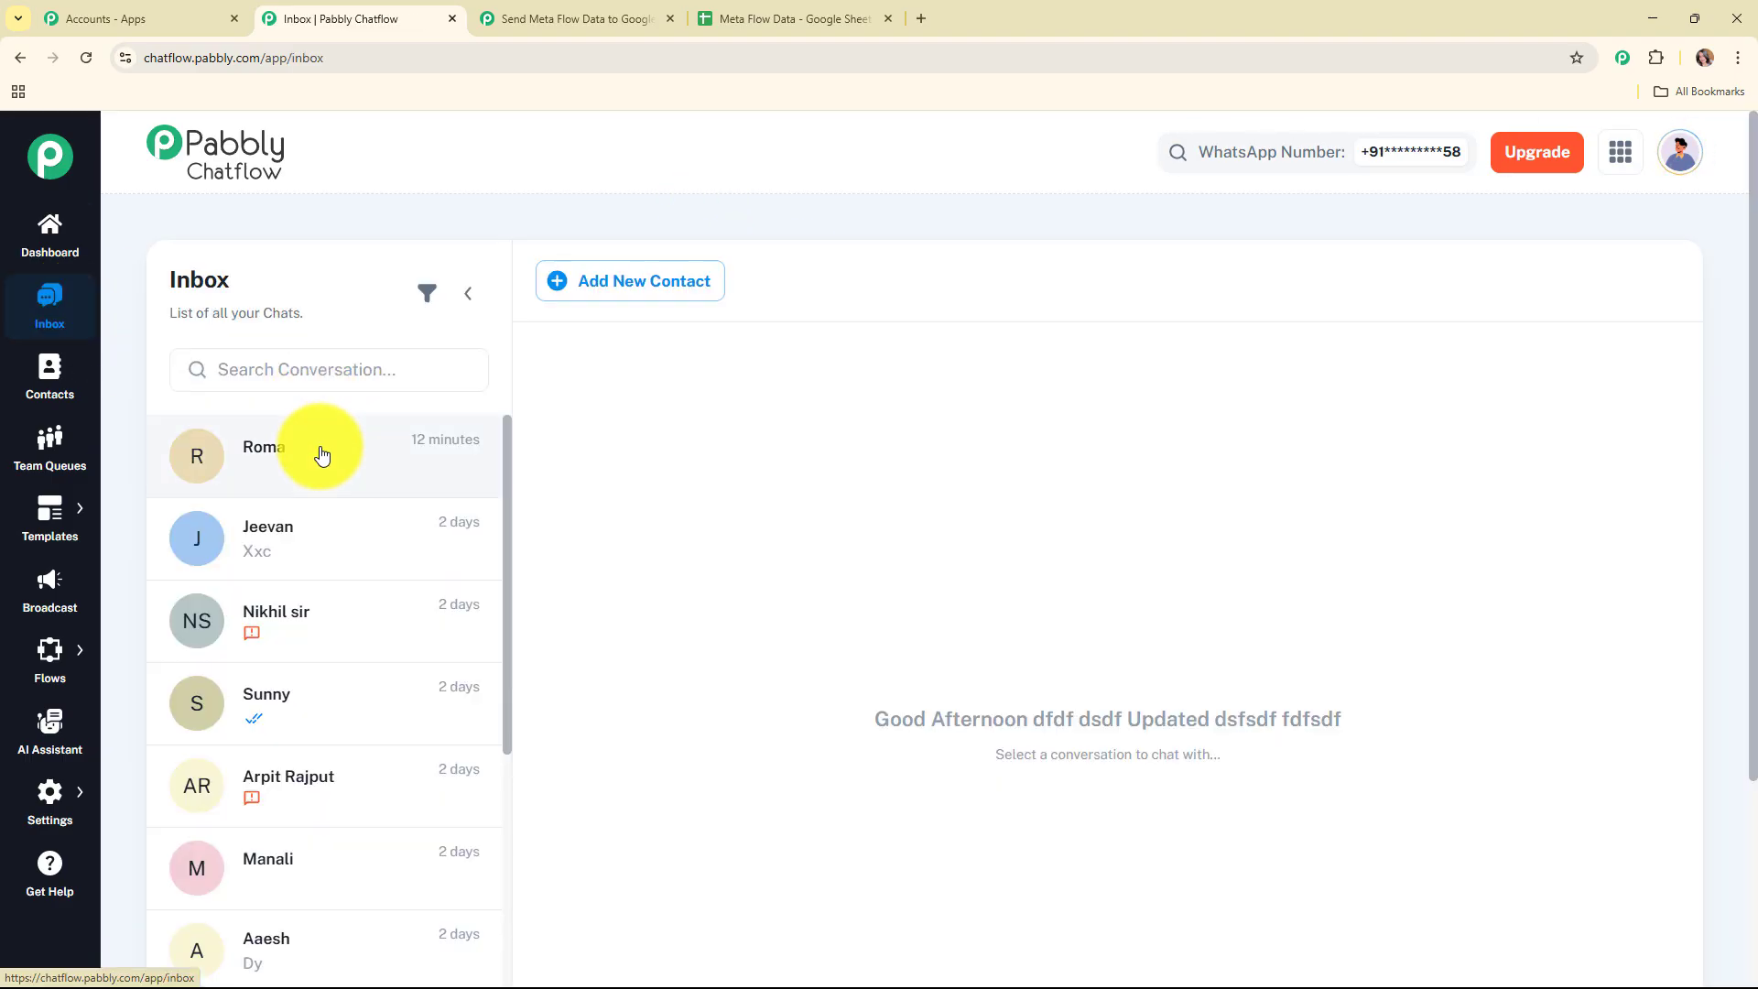
left_click(318, 452)
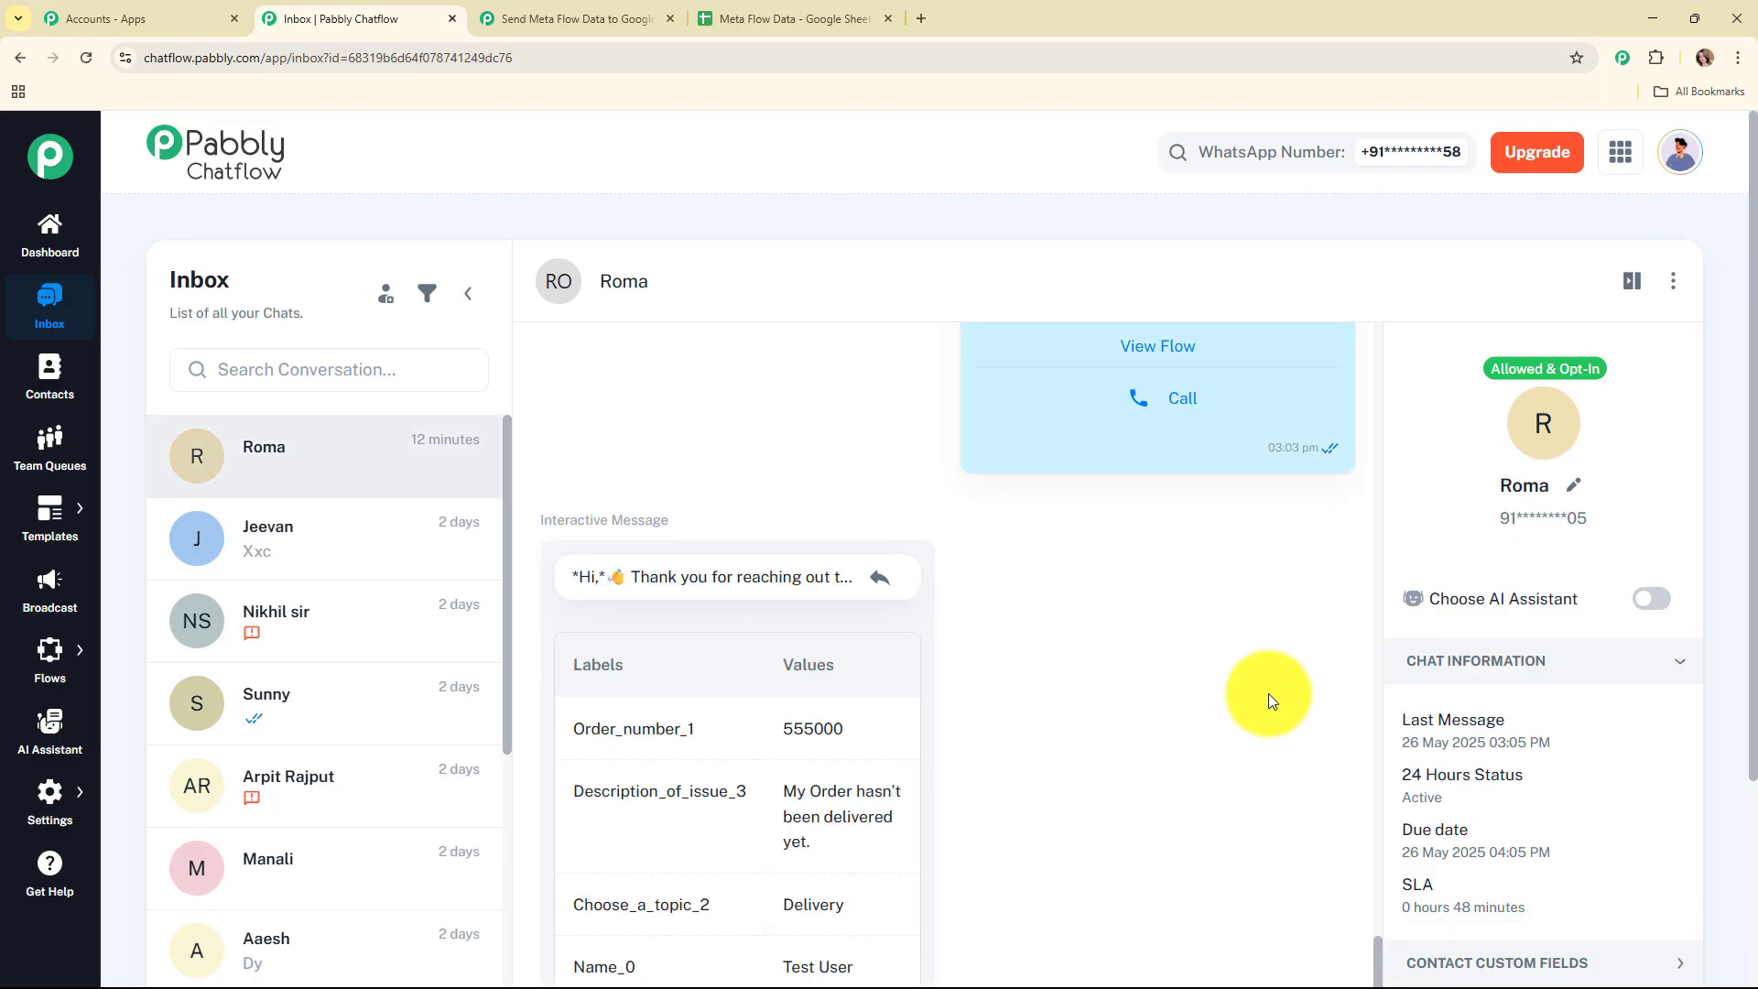
scroll(826, 802, "down", 3)
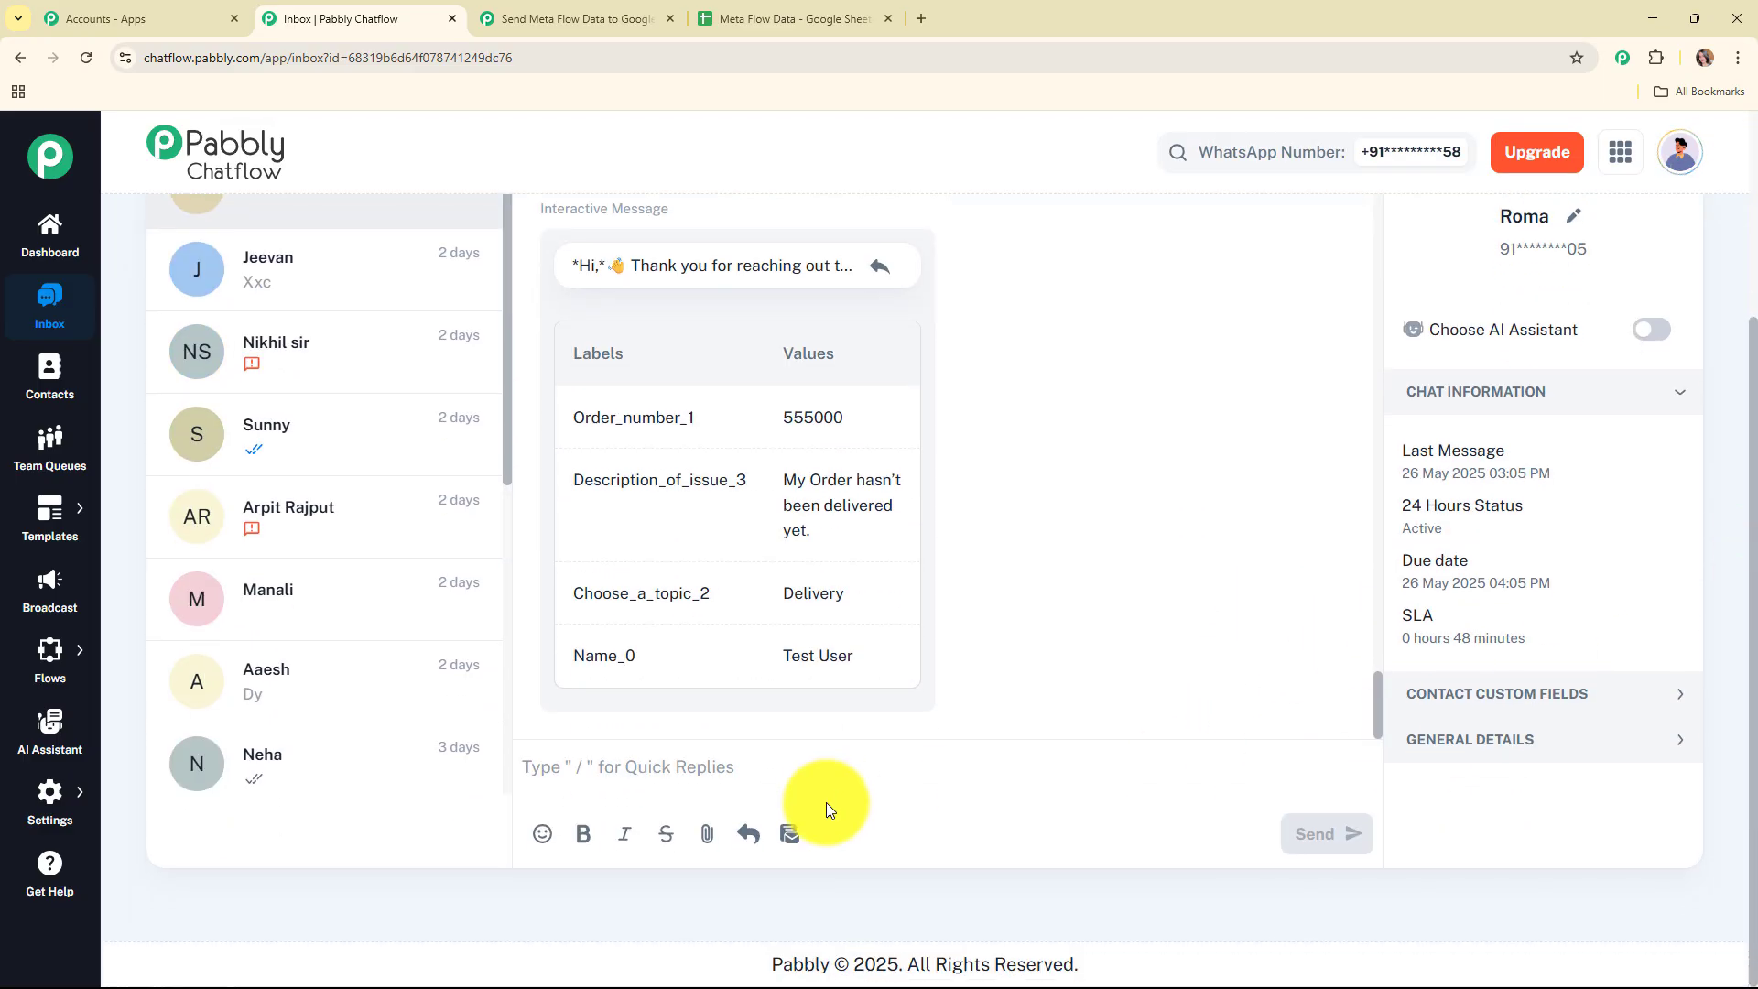
left_click(787, 833)
left_click(738, 601)
left_click(1279, 872)
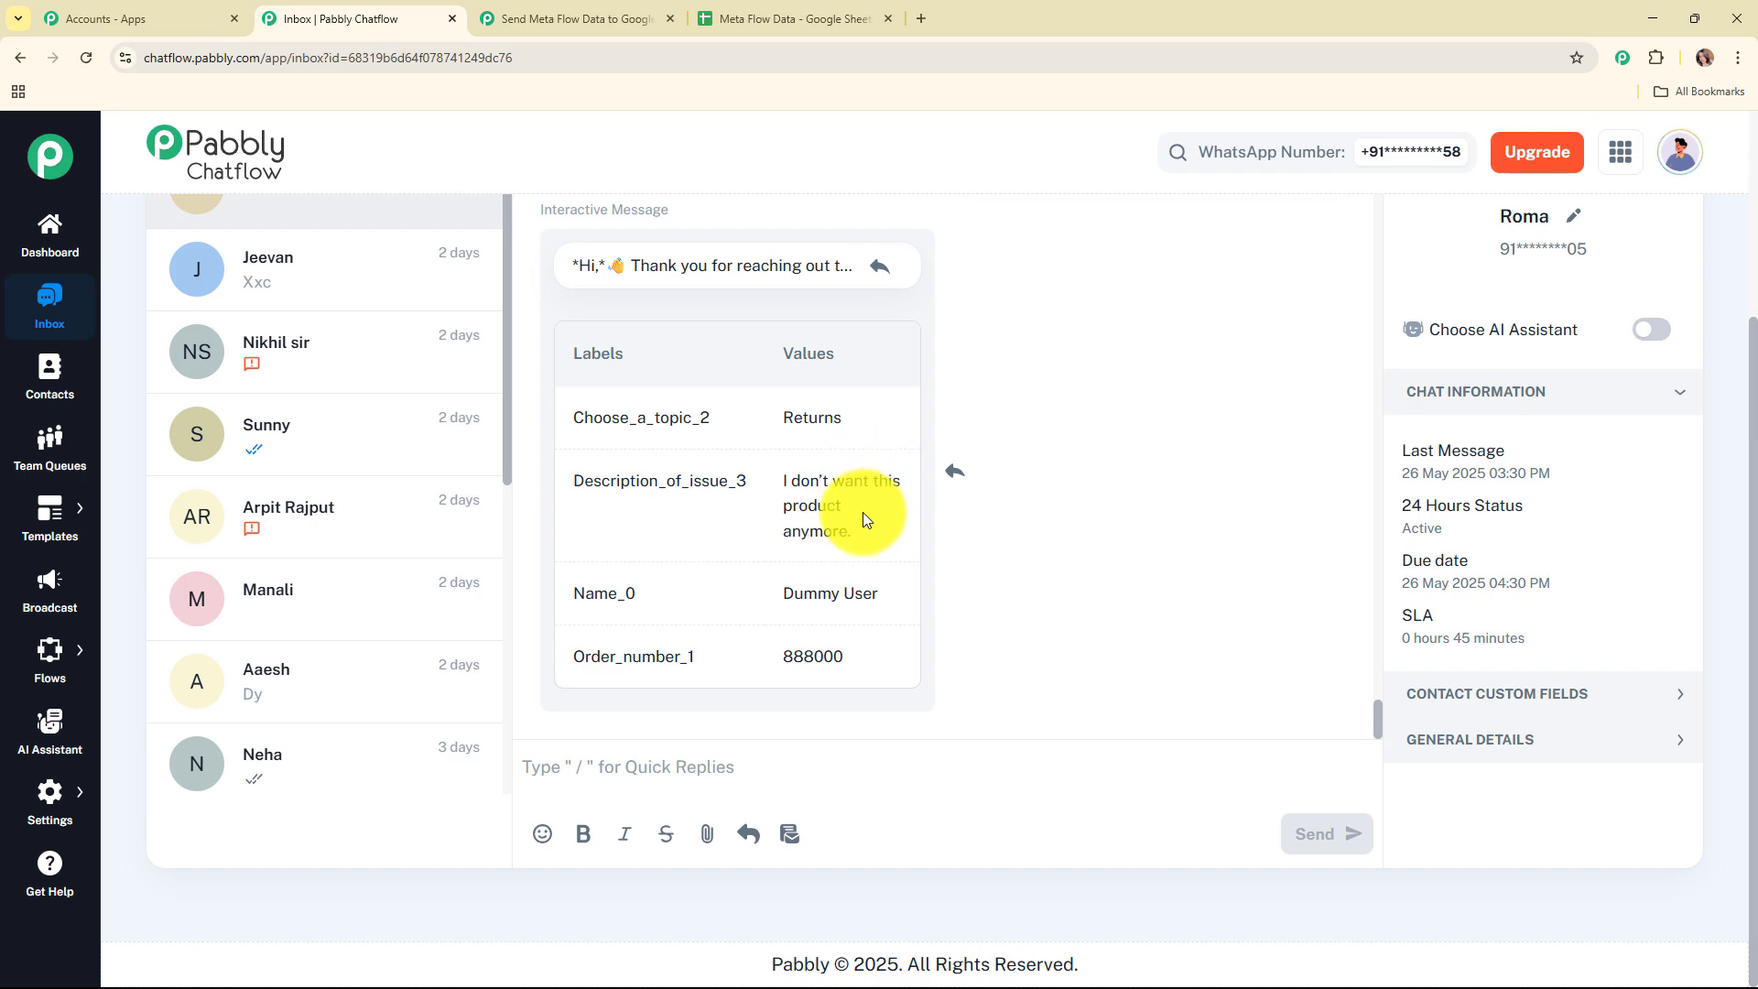
Switch to the Pabbly Connect workflow and examine the message and submitted form values in the captured webhook response.
left_click(555, 24)
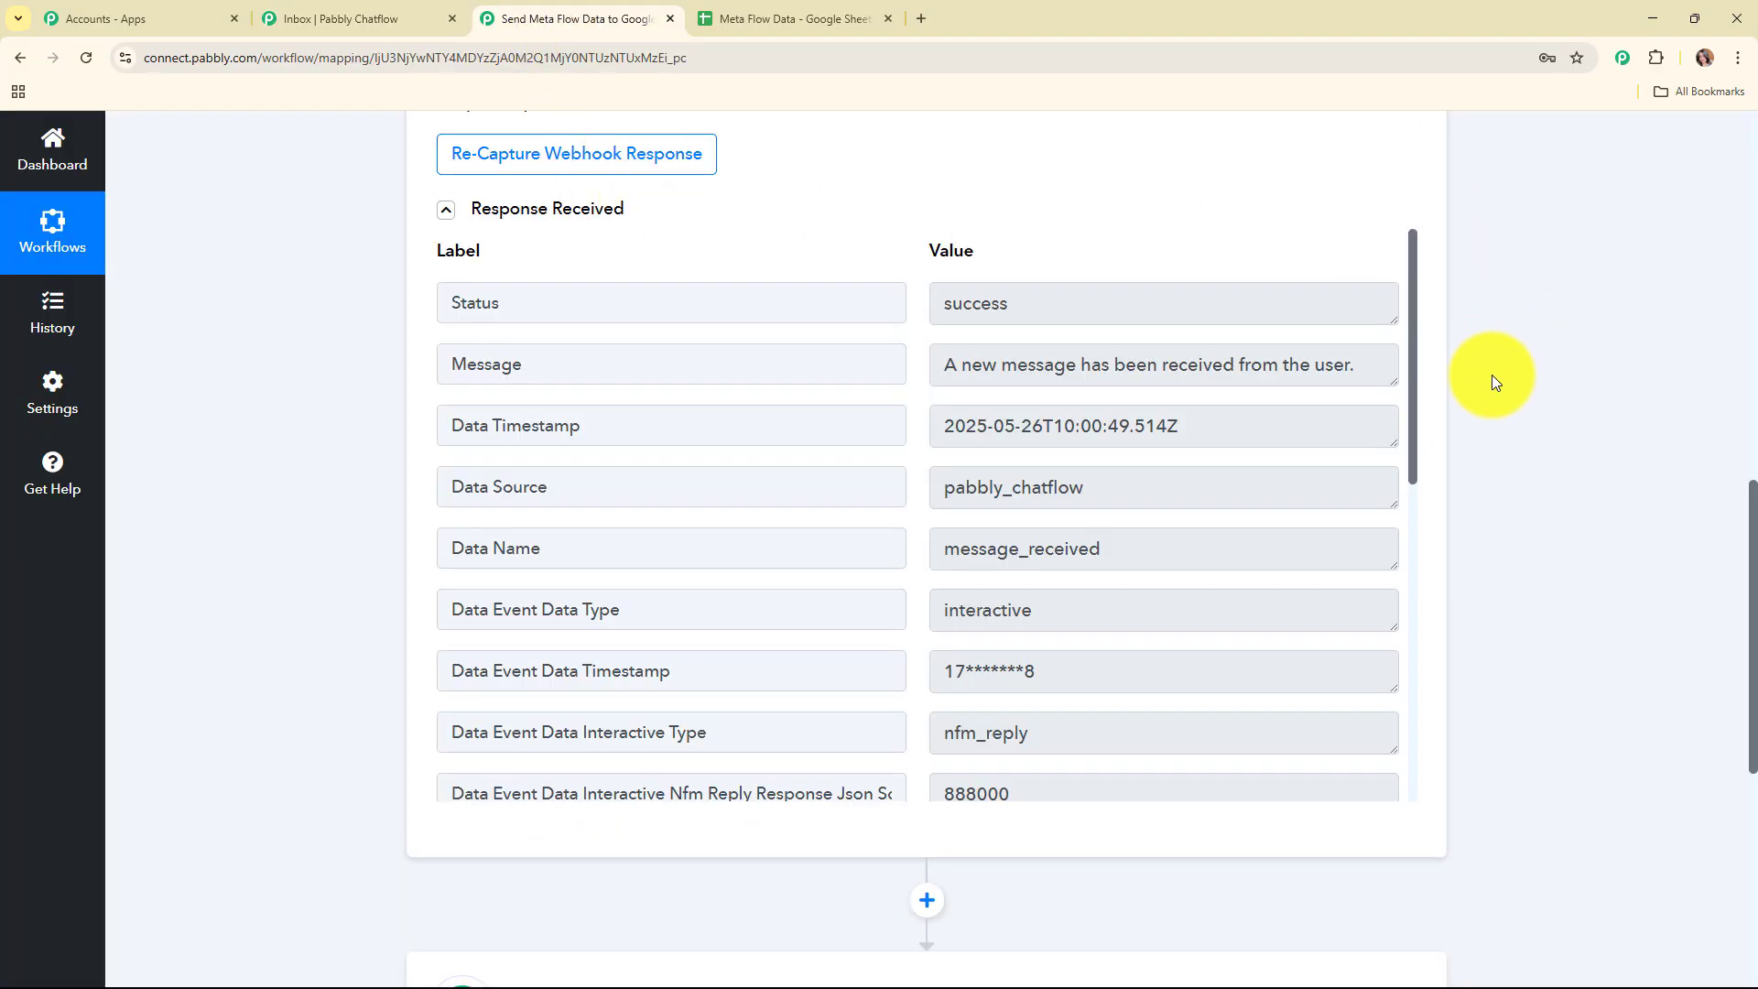
left_click_drag(1106, 320, 1363, 371)
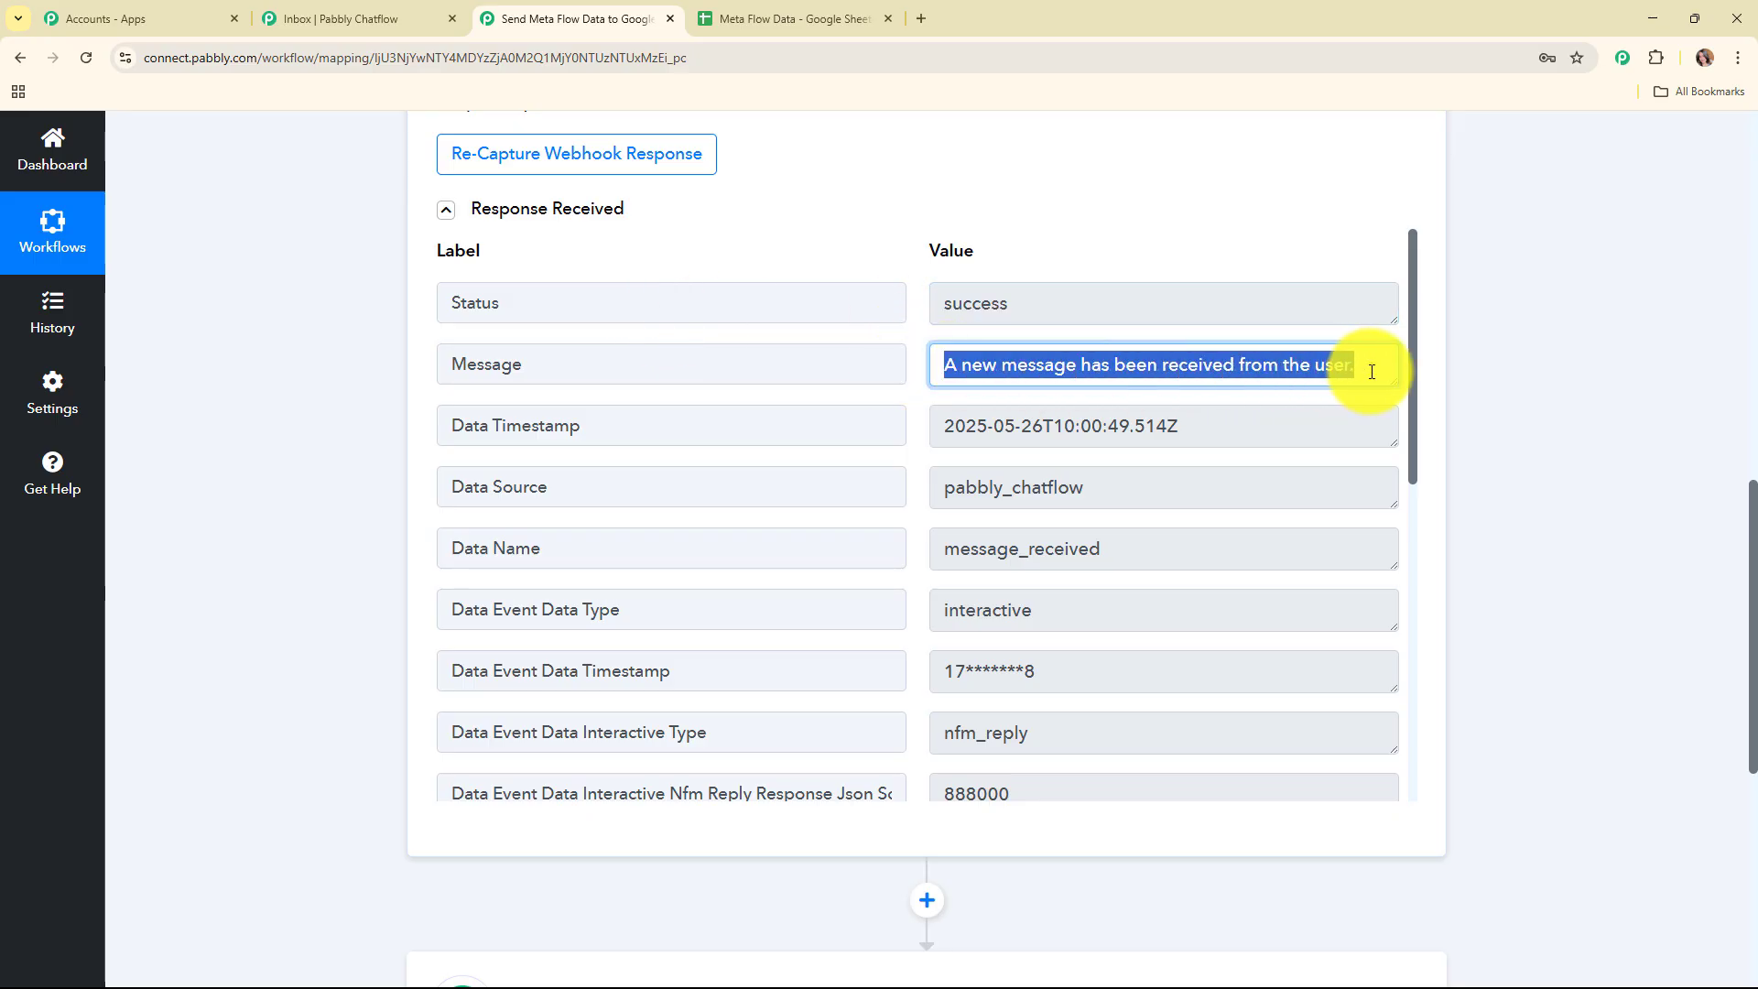
left_click(910, 392)
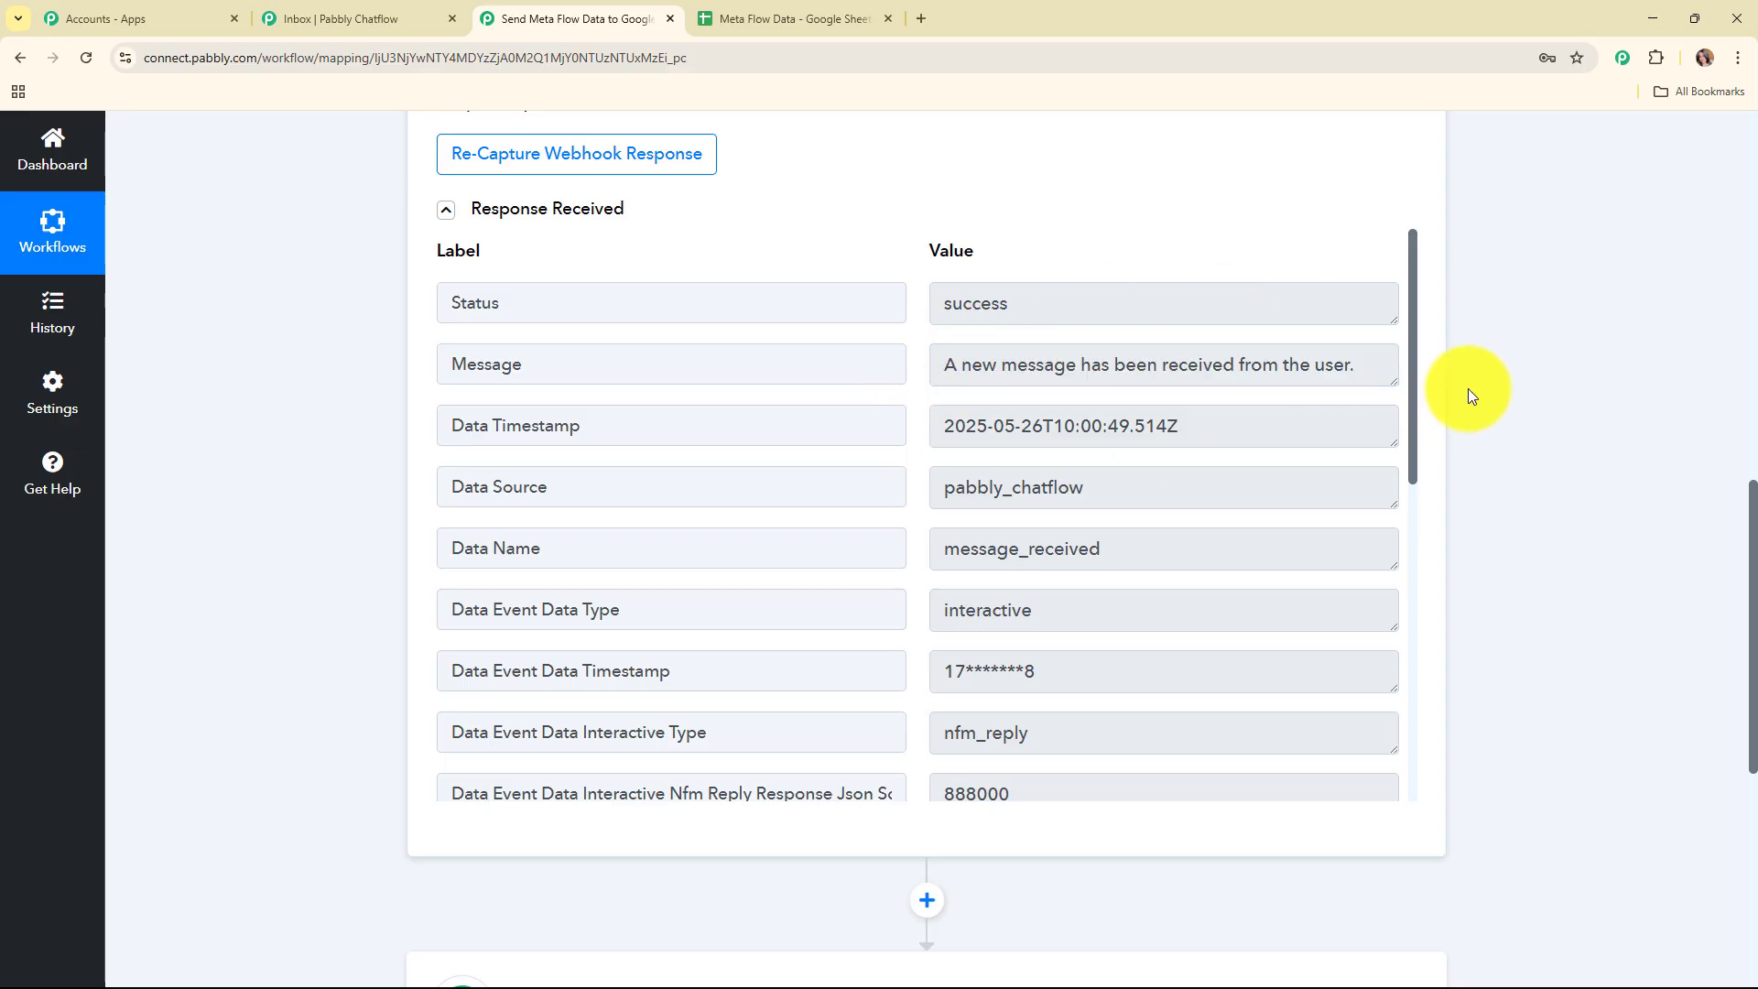
left_click_drag(1410, 359, 1426, 572)
left_click_drag(1007, 311, 927, 317)
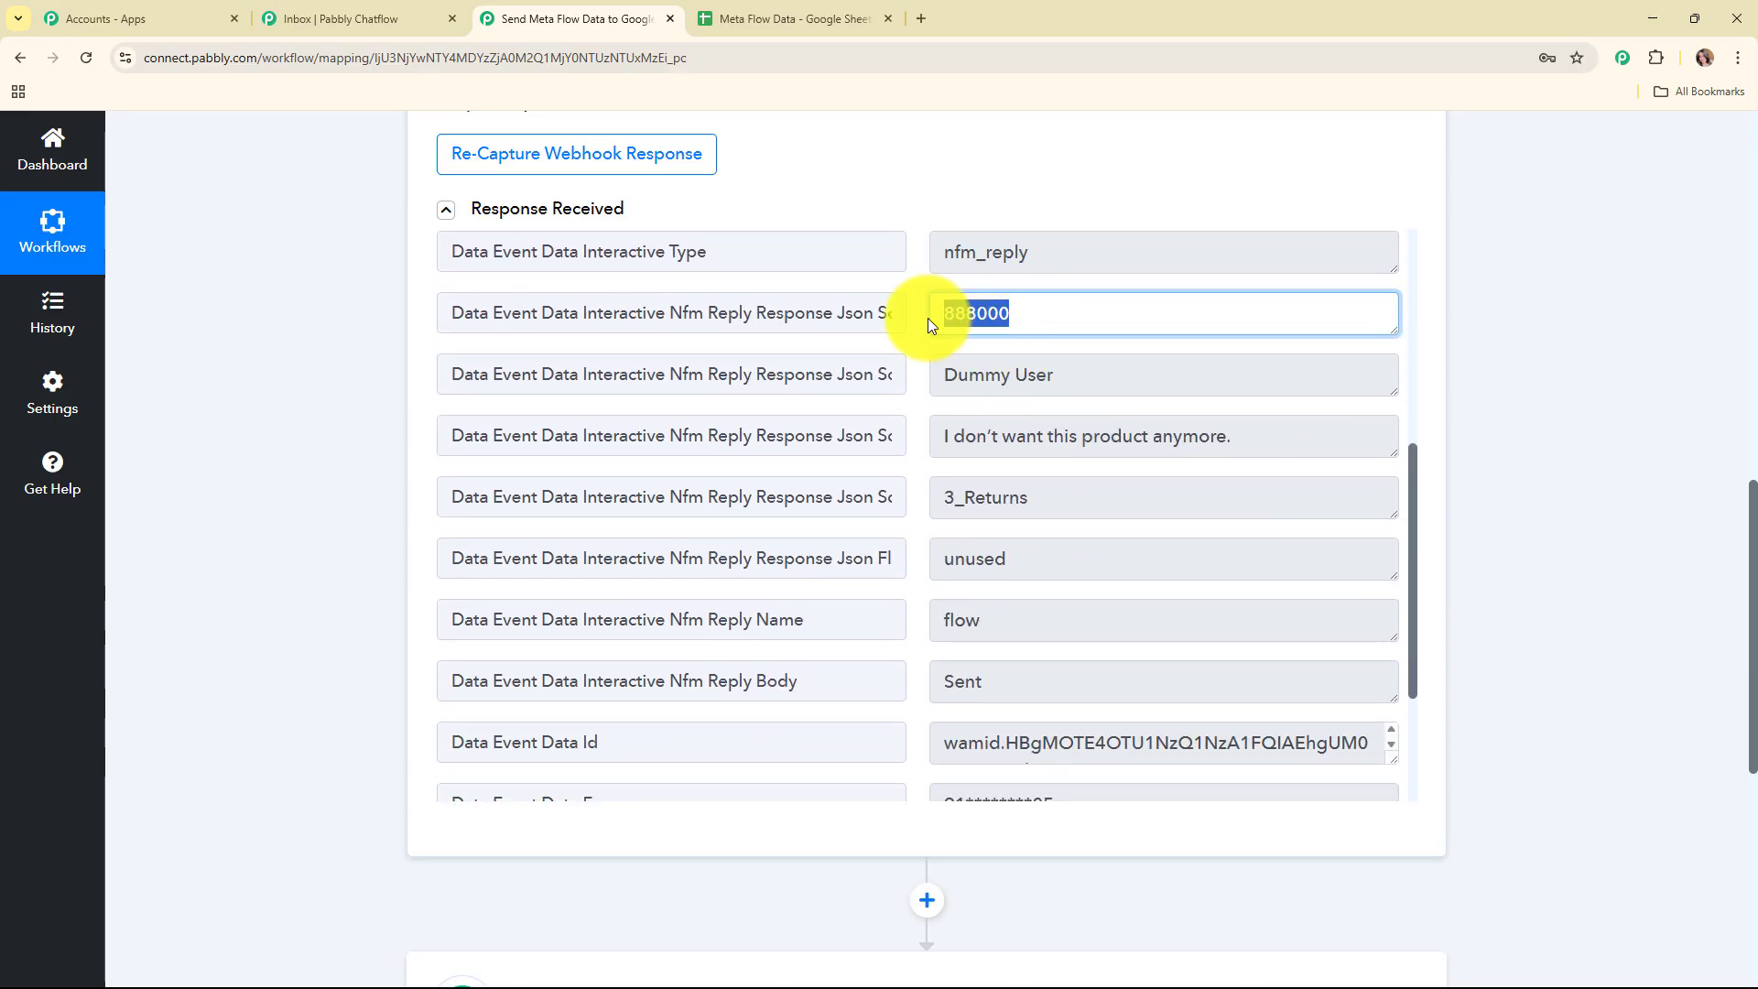
left_click_drag(1080, 375, 920, 376)
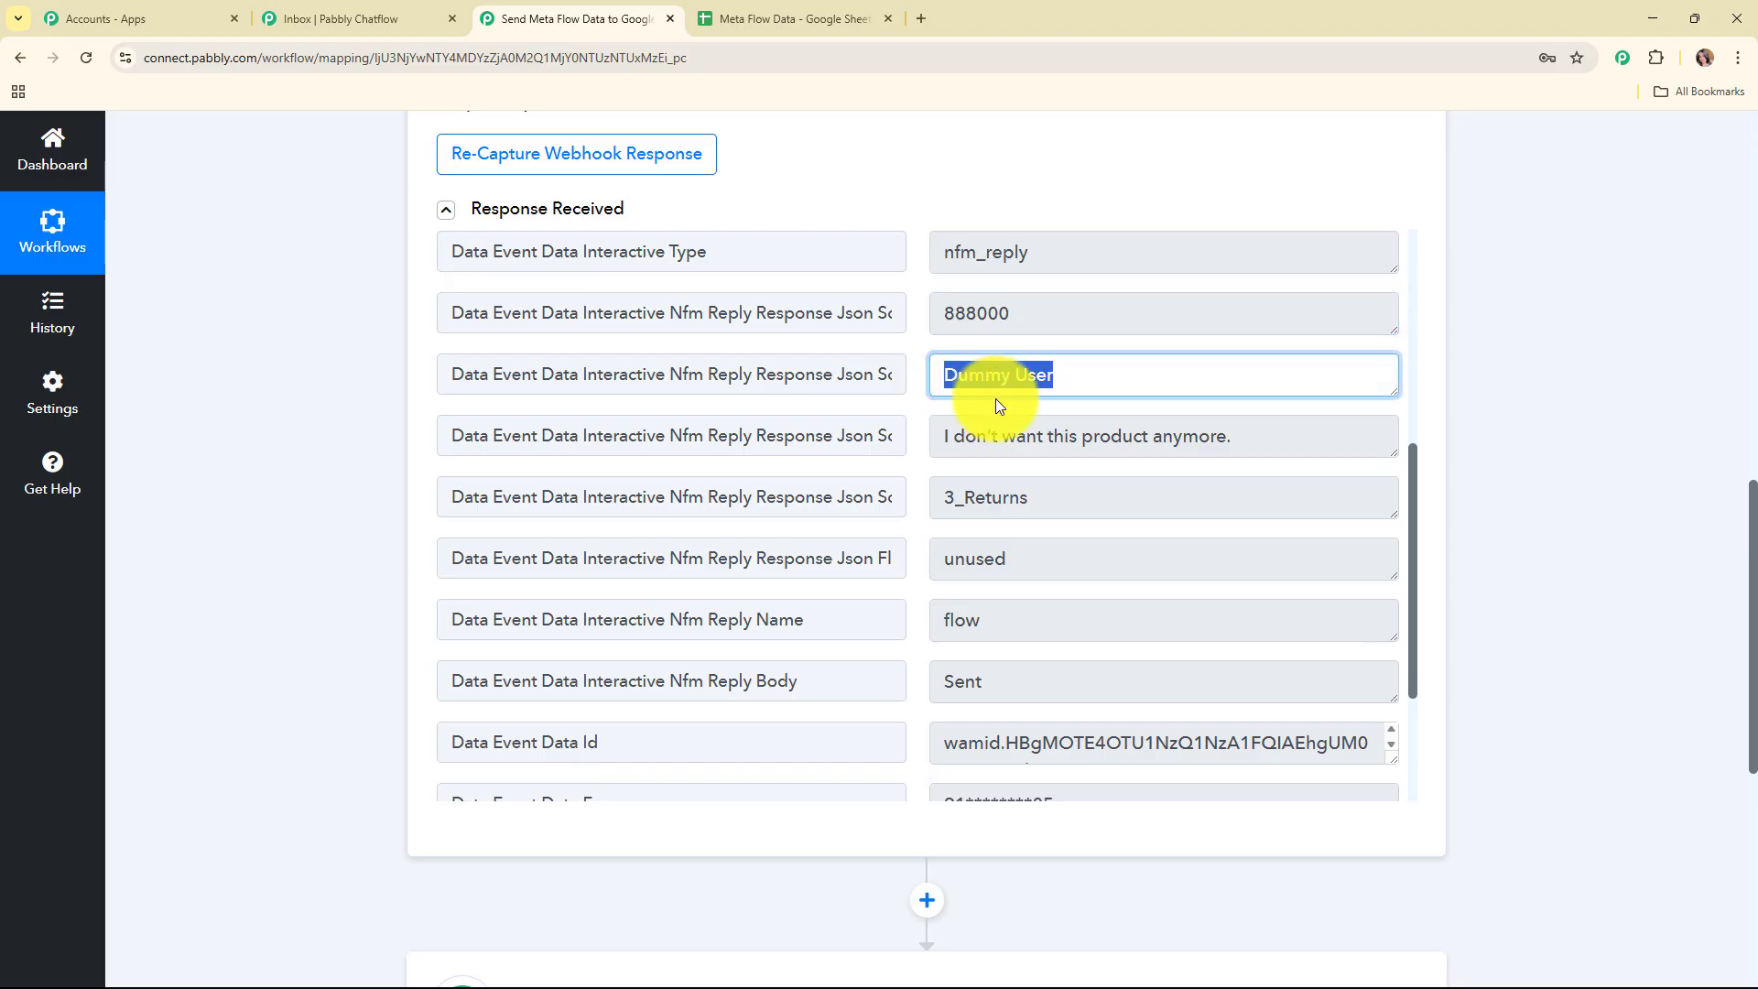
left_click_drag(1249, 436, 930, 452)
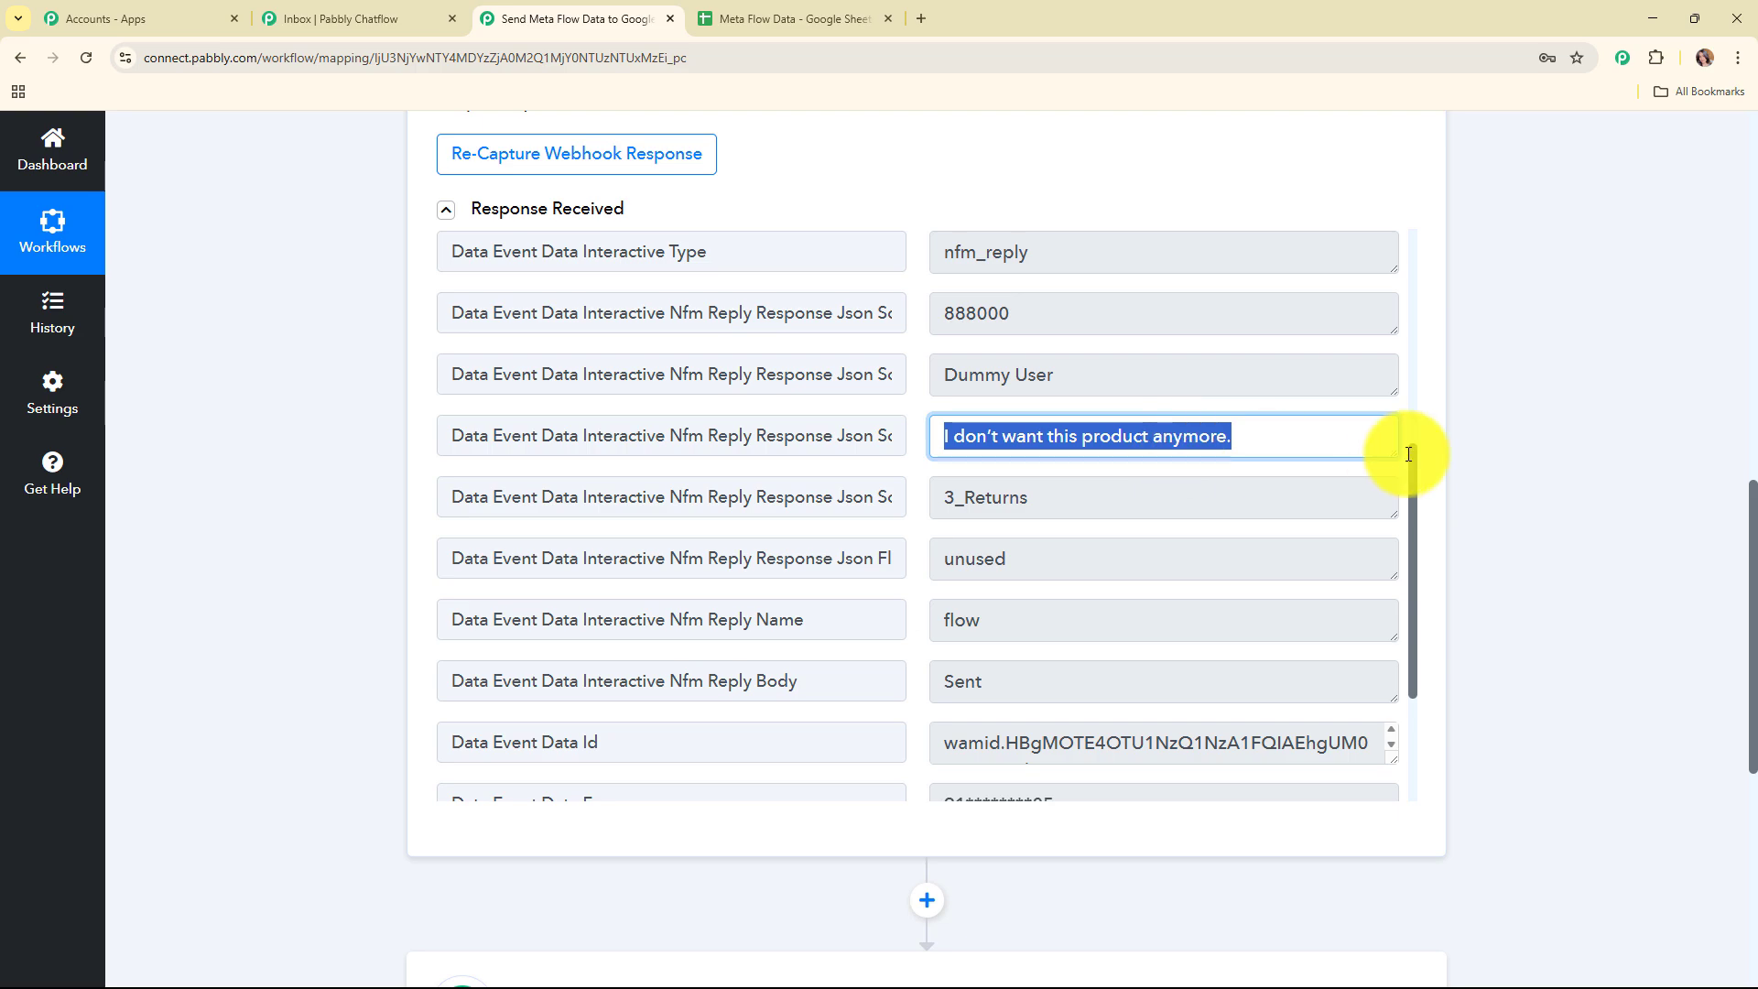
left_click_drag(1052, 501, 931, 507)
left_click(1051, 586)
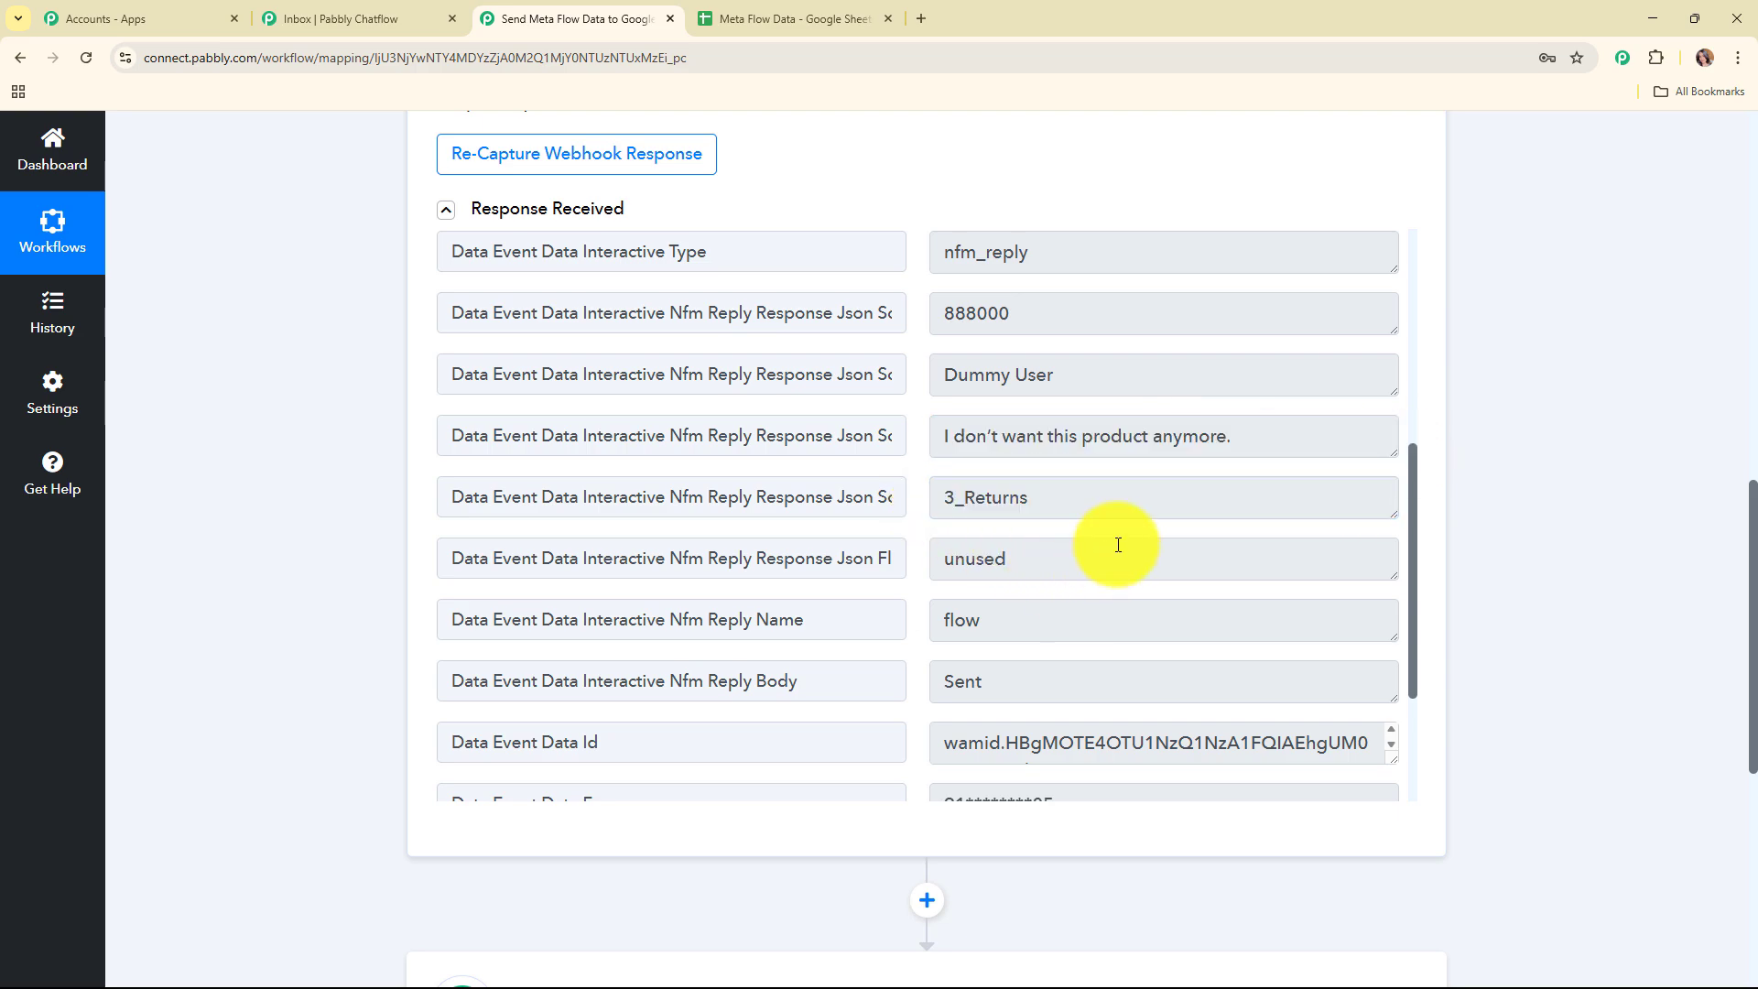
scroll(1110, 434, "down", 2)
left_click_drag(989, 437, 931, 469)
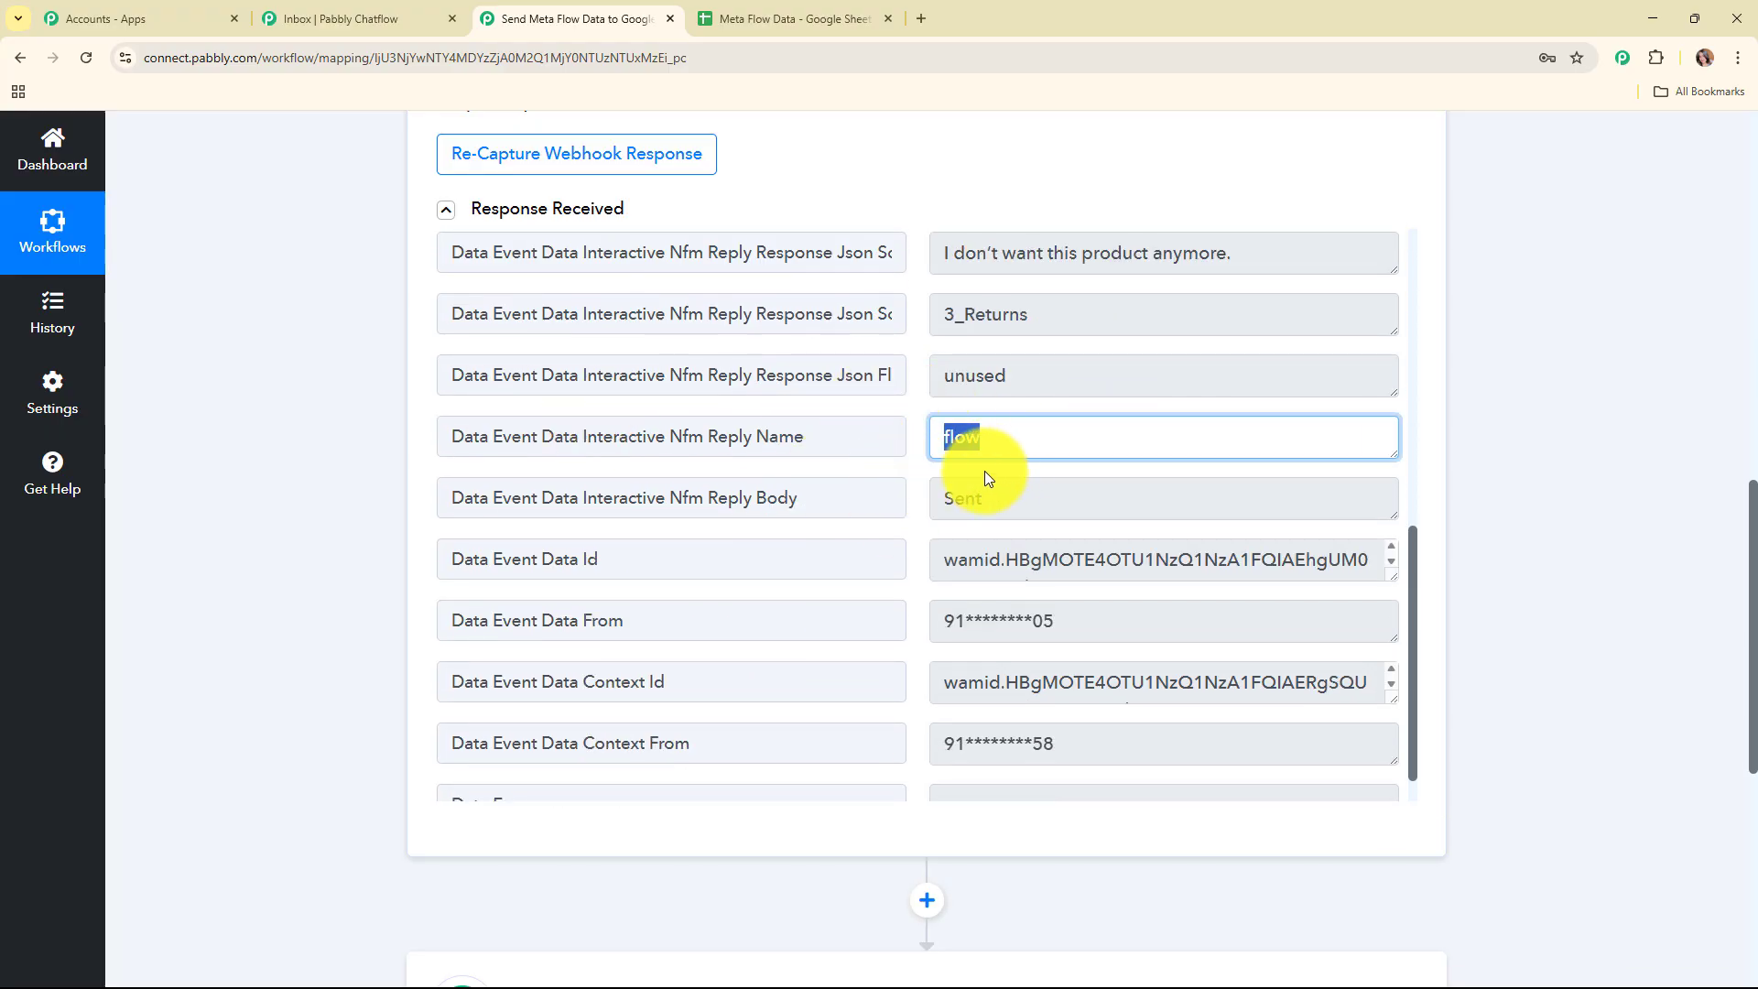
left_click(921, 530)
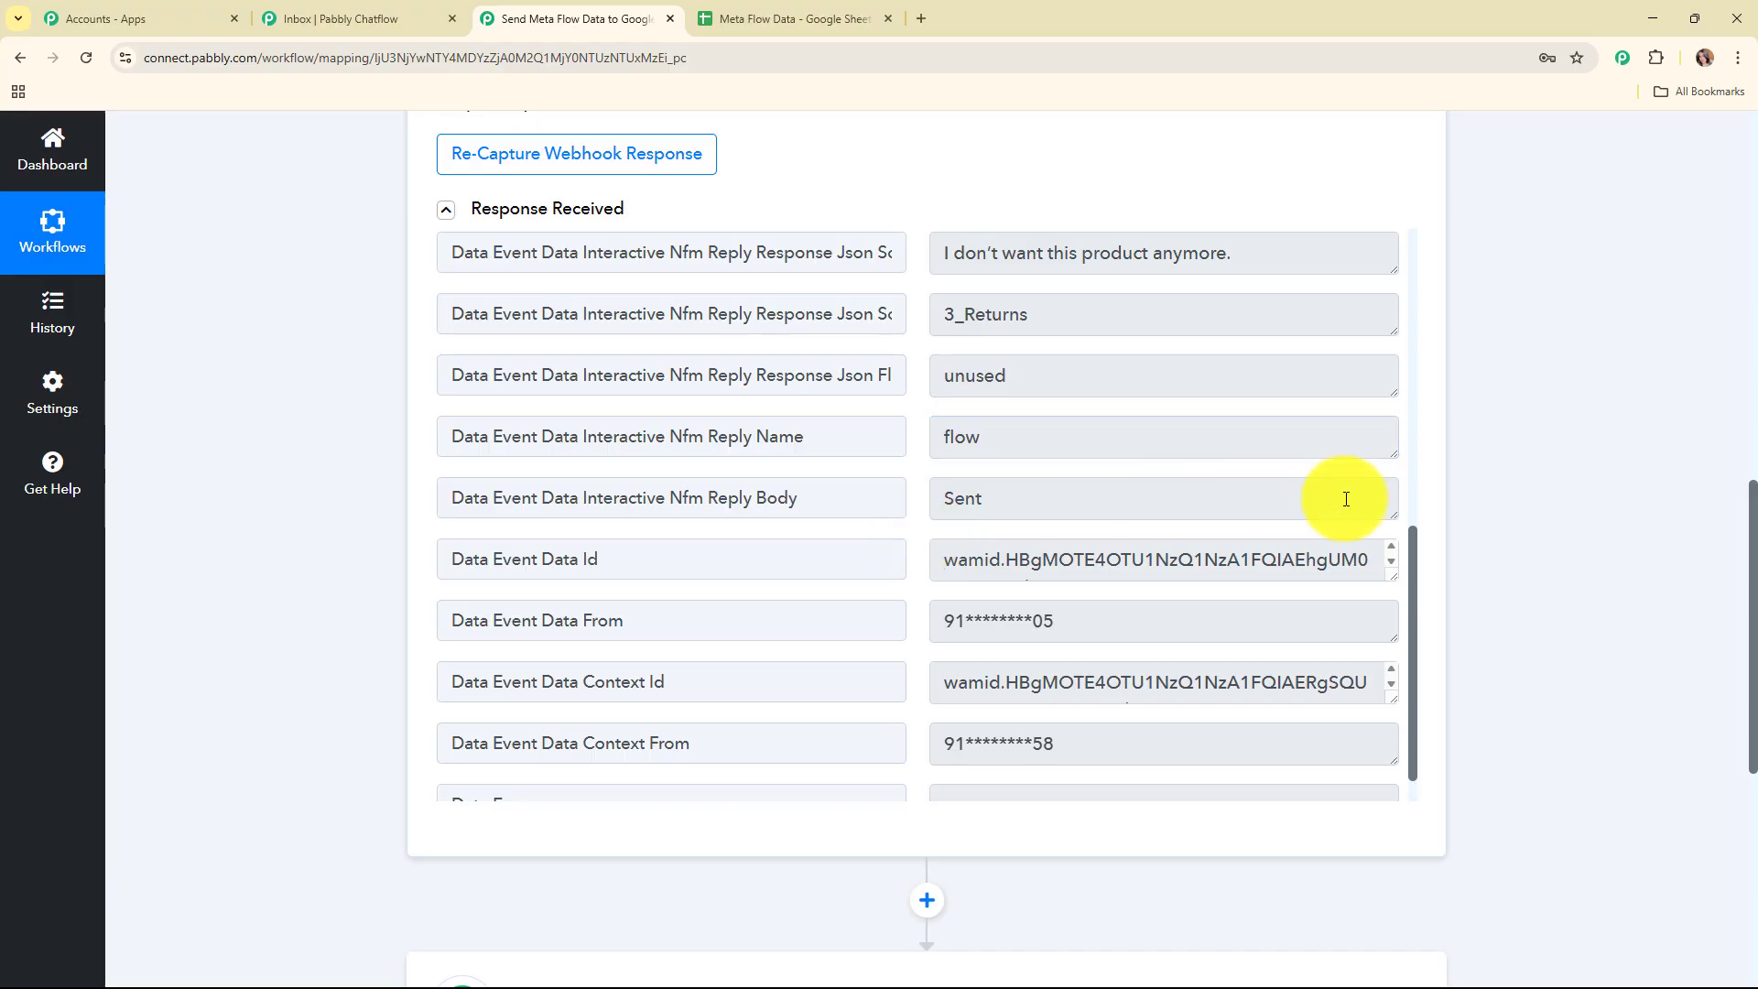
Collapse the webhook trigger and, after reviewing the Meta Flow Data spreadsheet's column headings, insert an action step directly below the trigger.
scroll(1472, 460, "up", 15)
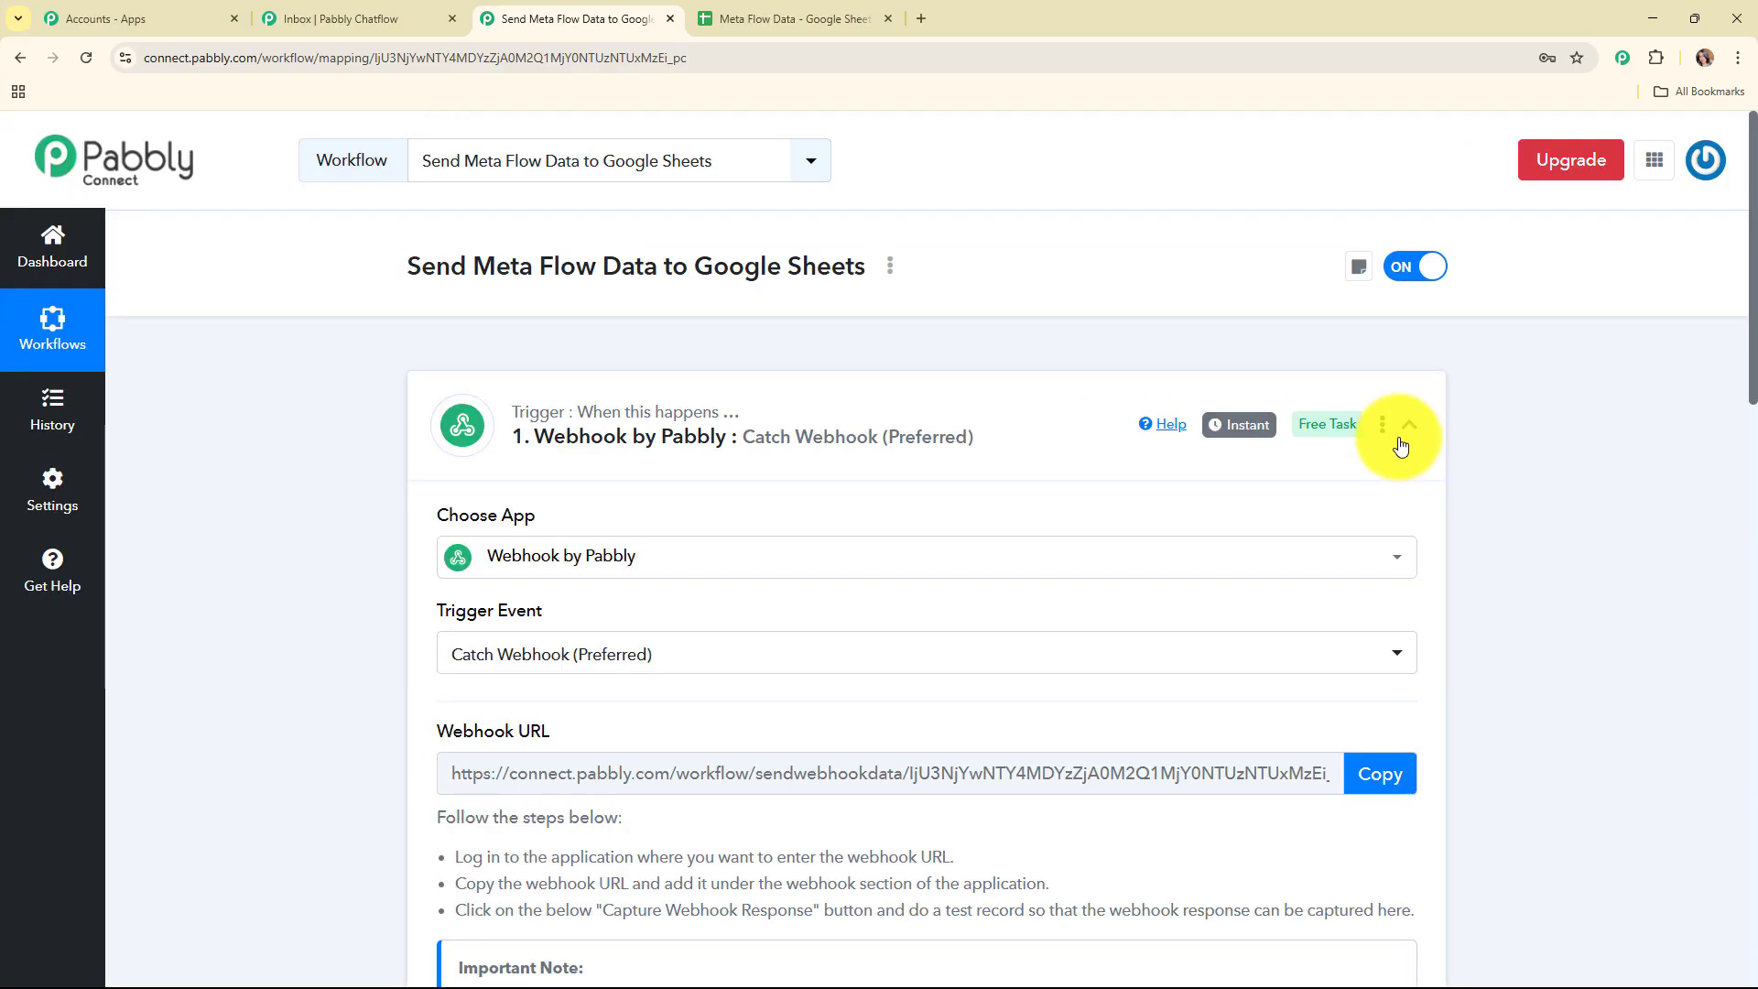
left_click(1407, 425)
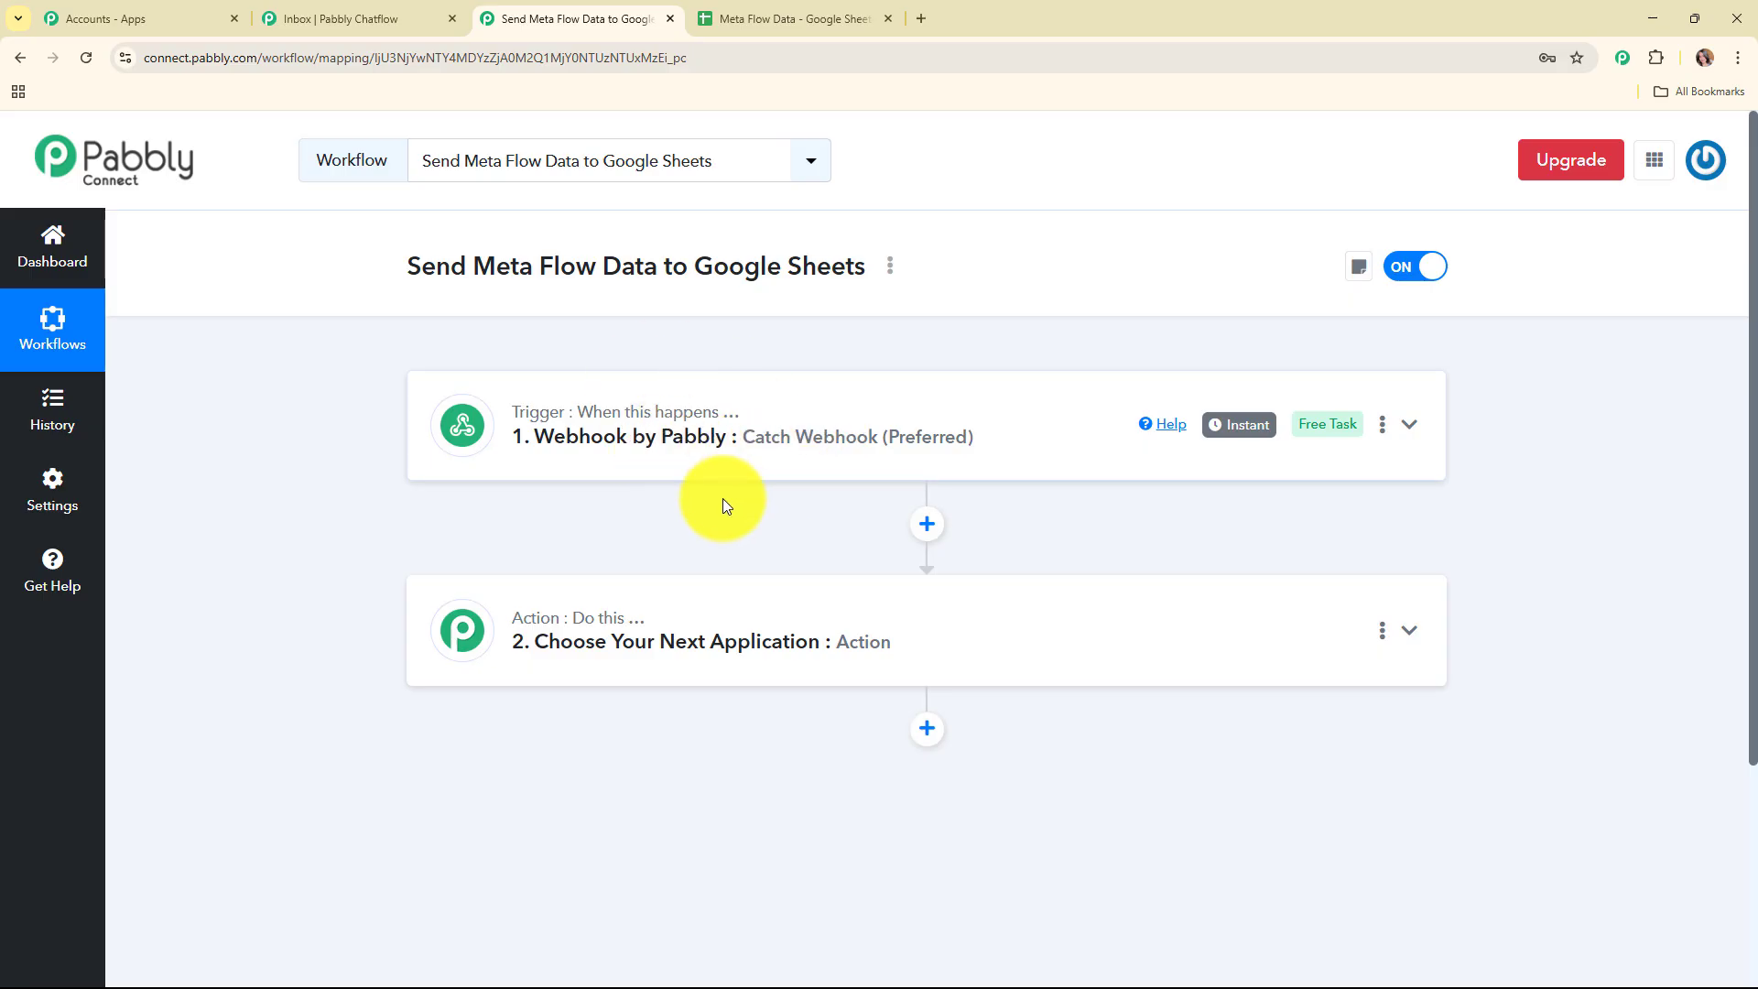
left_click(806, 19)
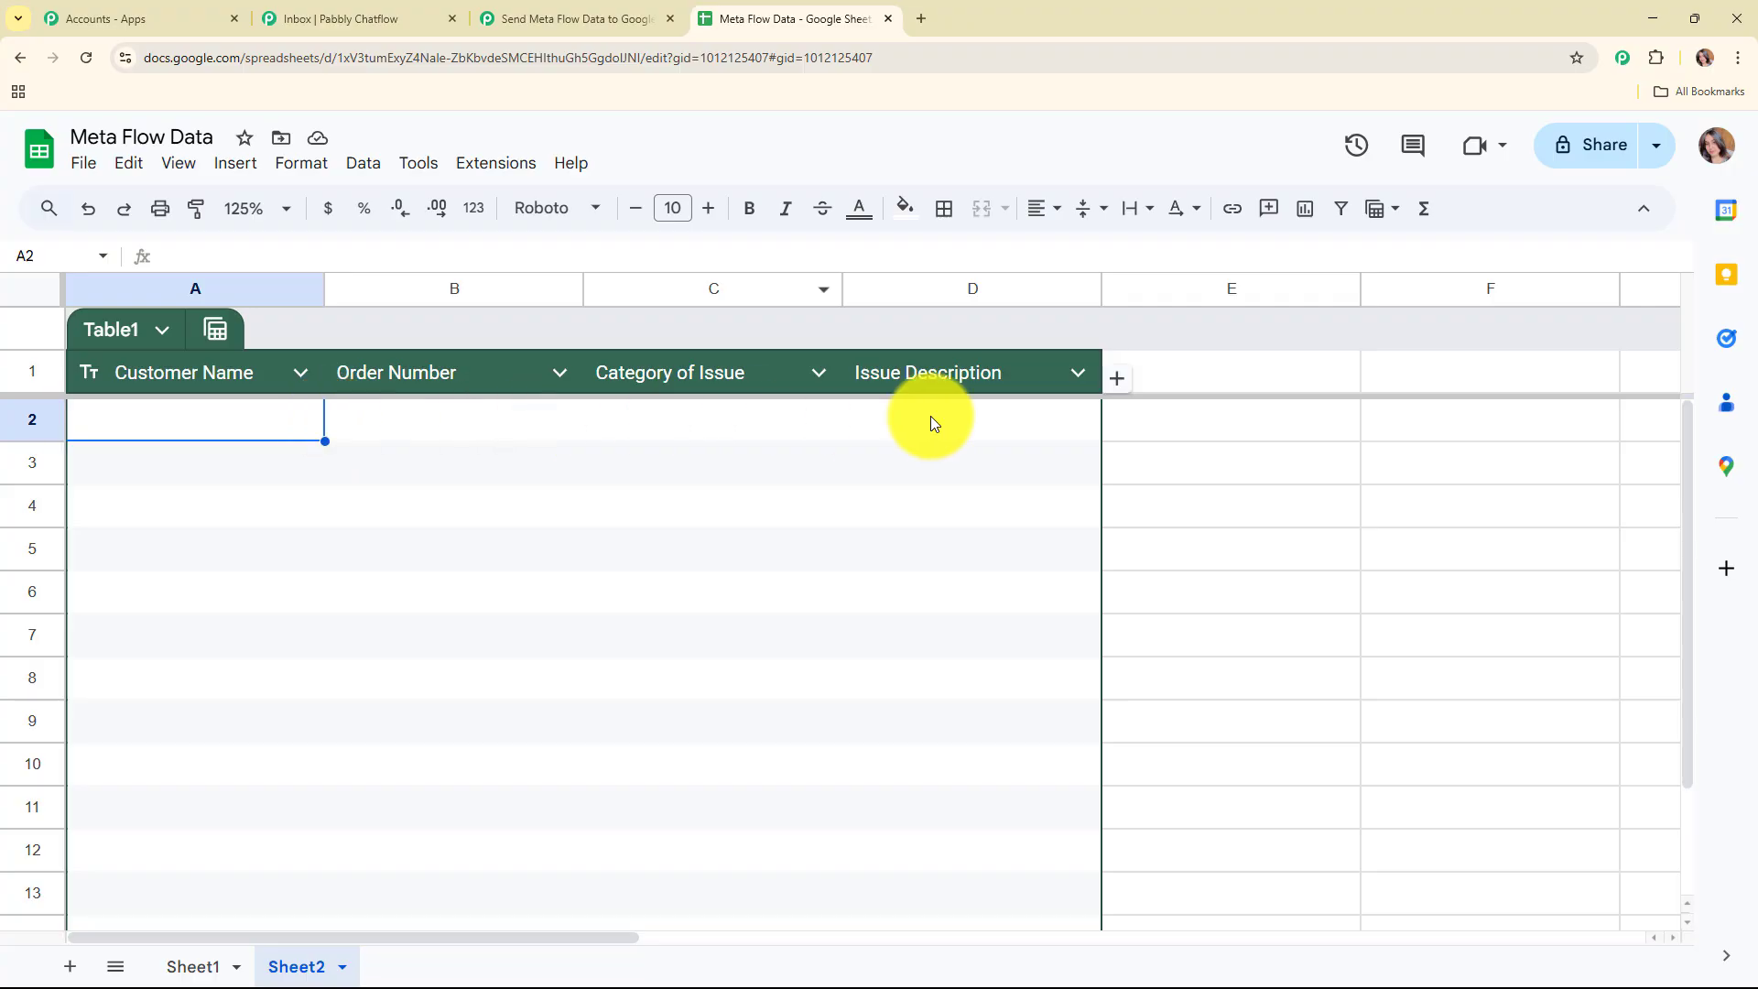
left_click(531, 18)
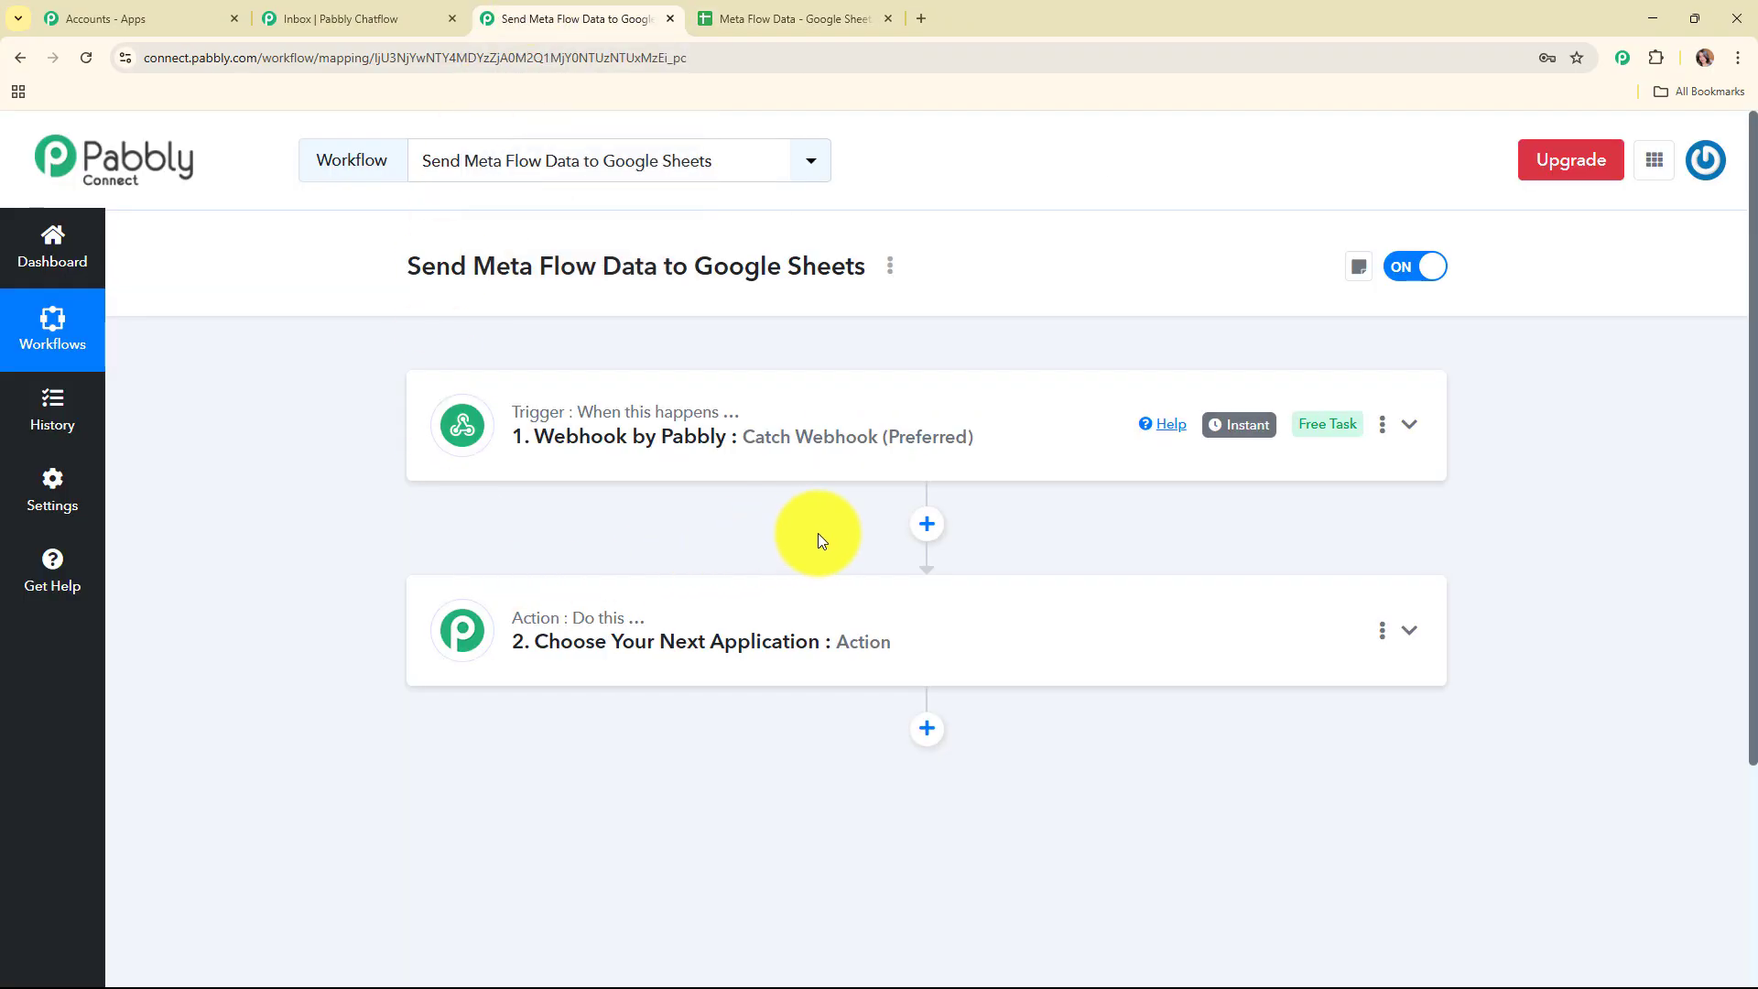
left_click(927, 527)
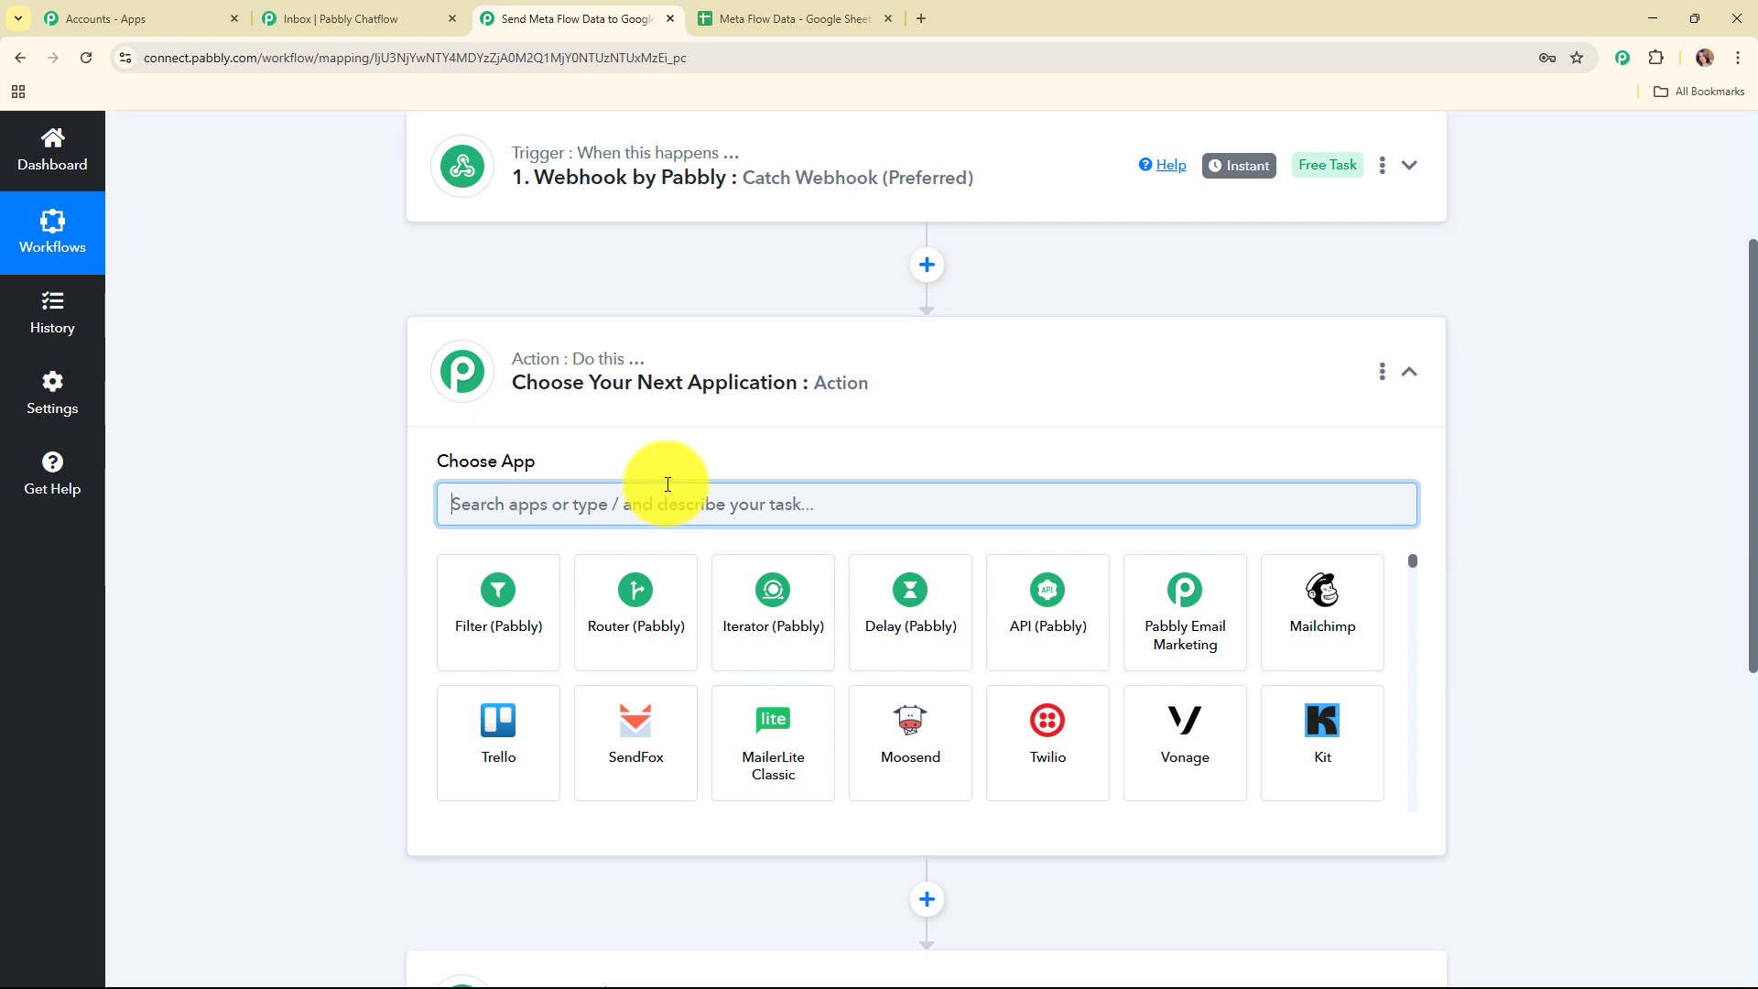
Set the new action step's app to Filter (Pabbly) with the Filter Values event and connect it.
type("fil")
left_click(503, 597)
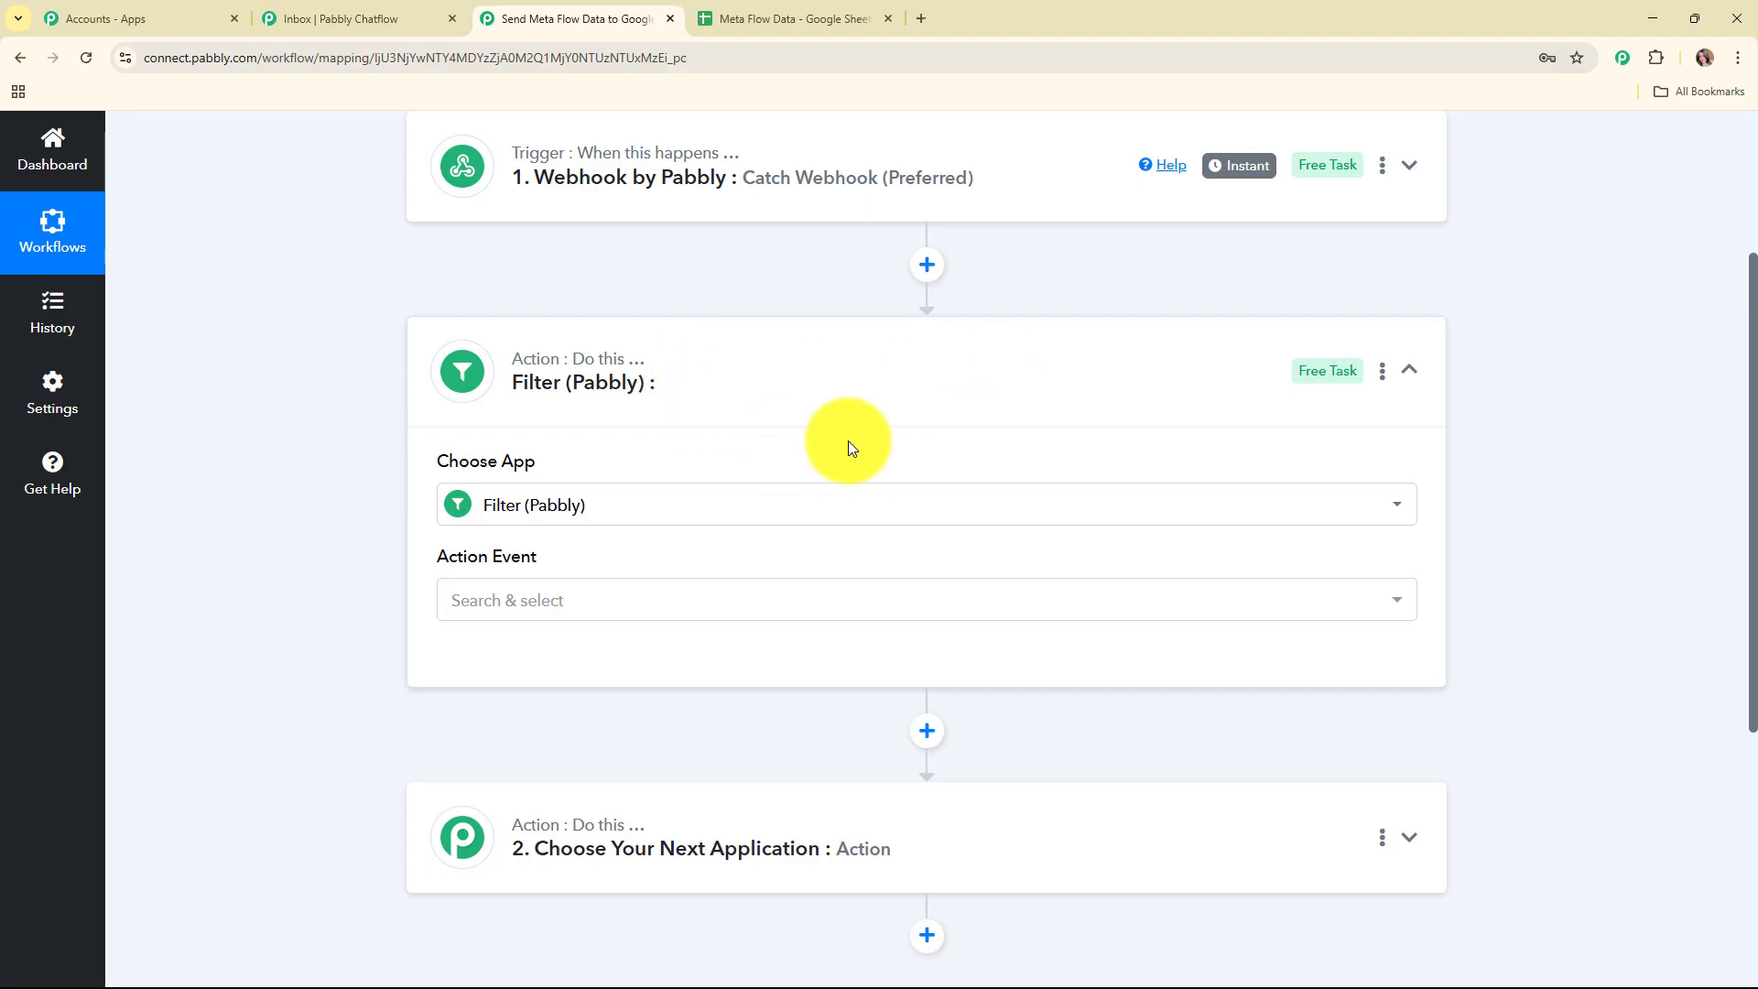
left_click(791, 18)
left_click(595, 11)
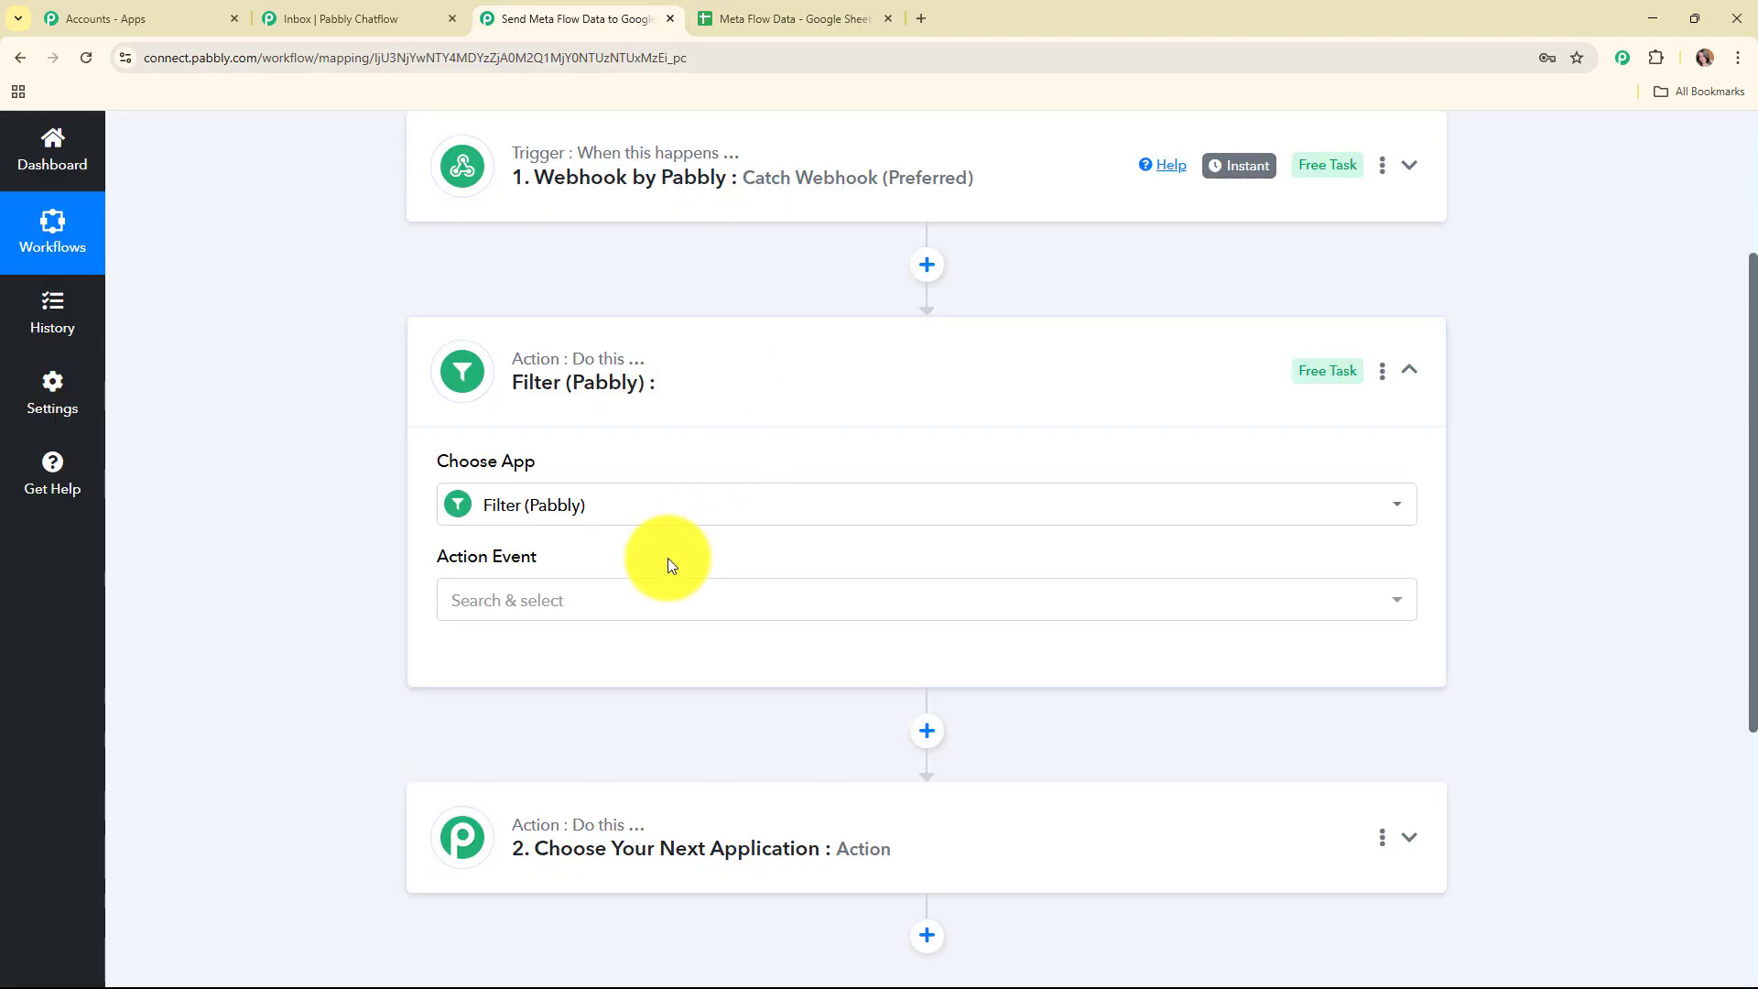
left_click(629, 599)
left_click(628, 723)
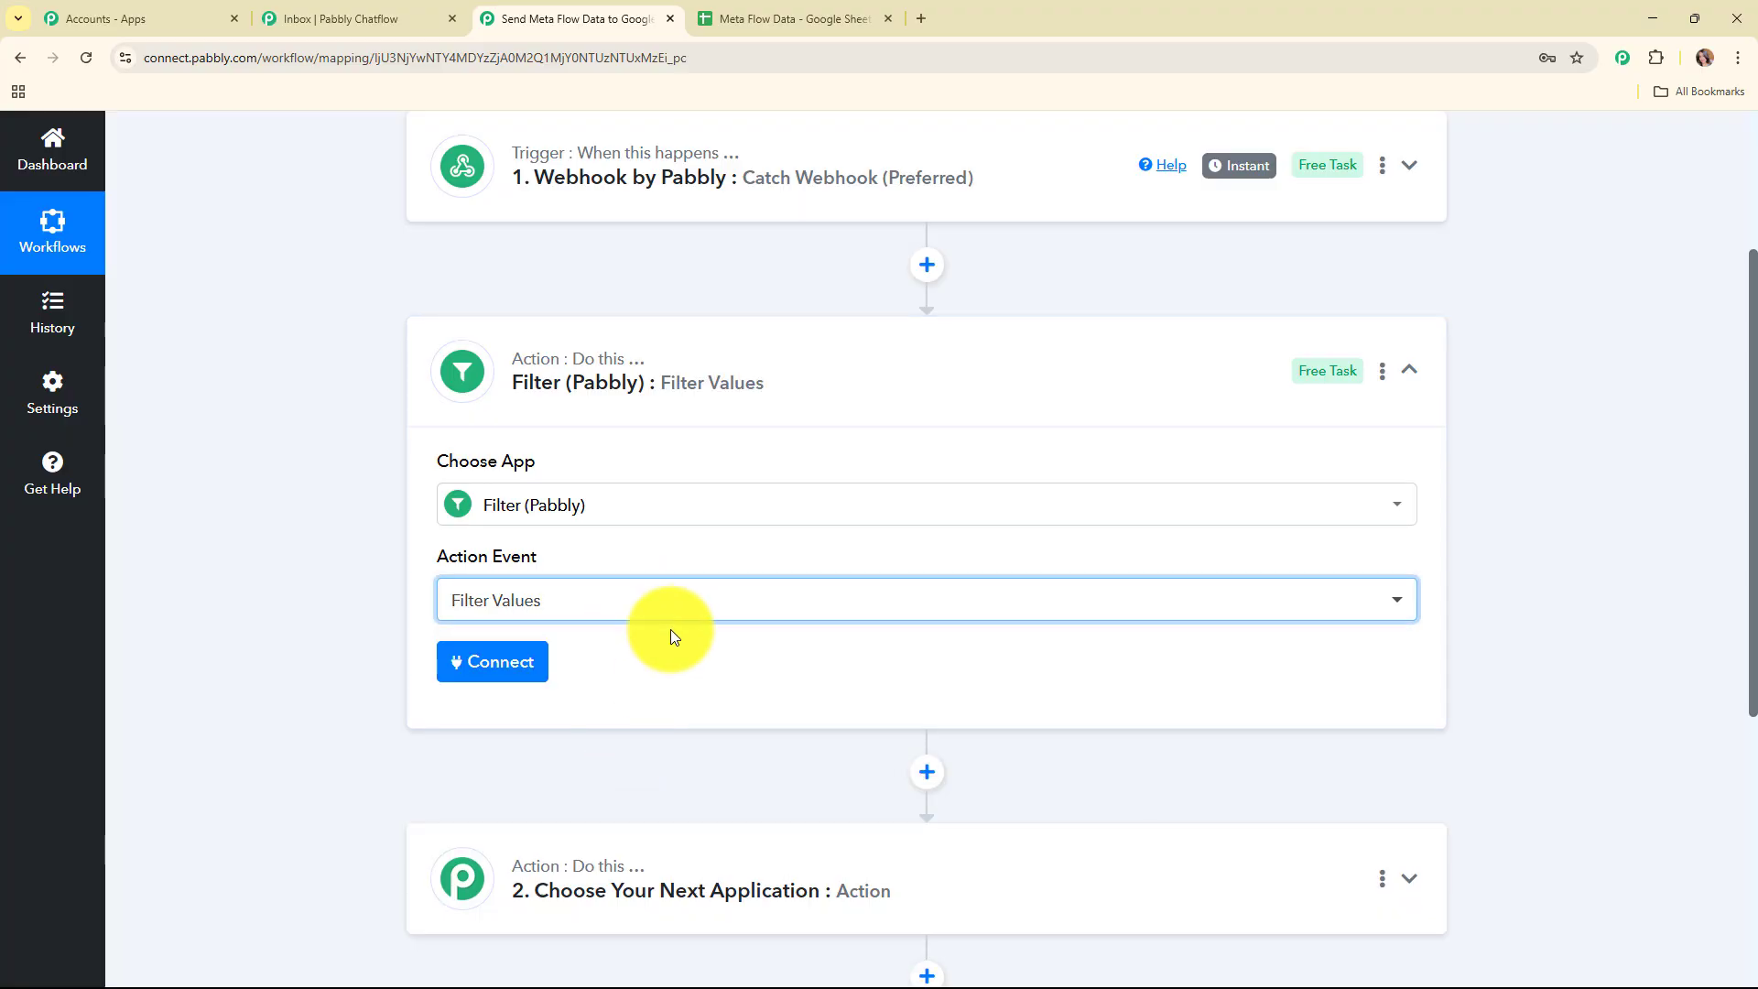
left_click(489, 662)
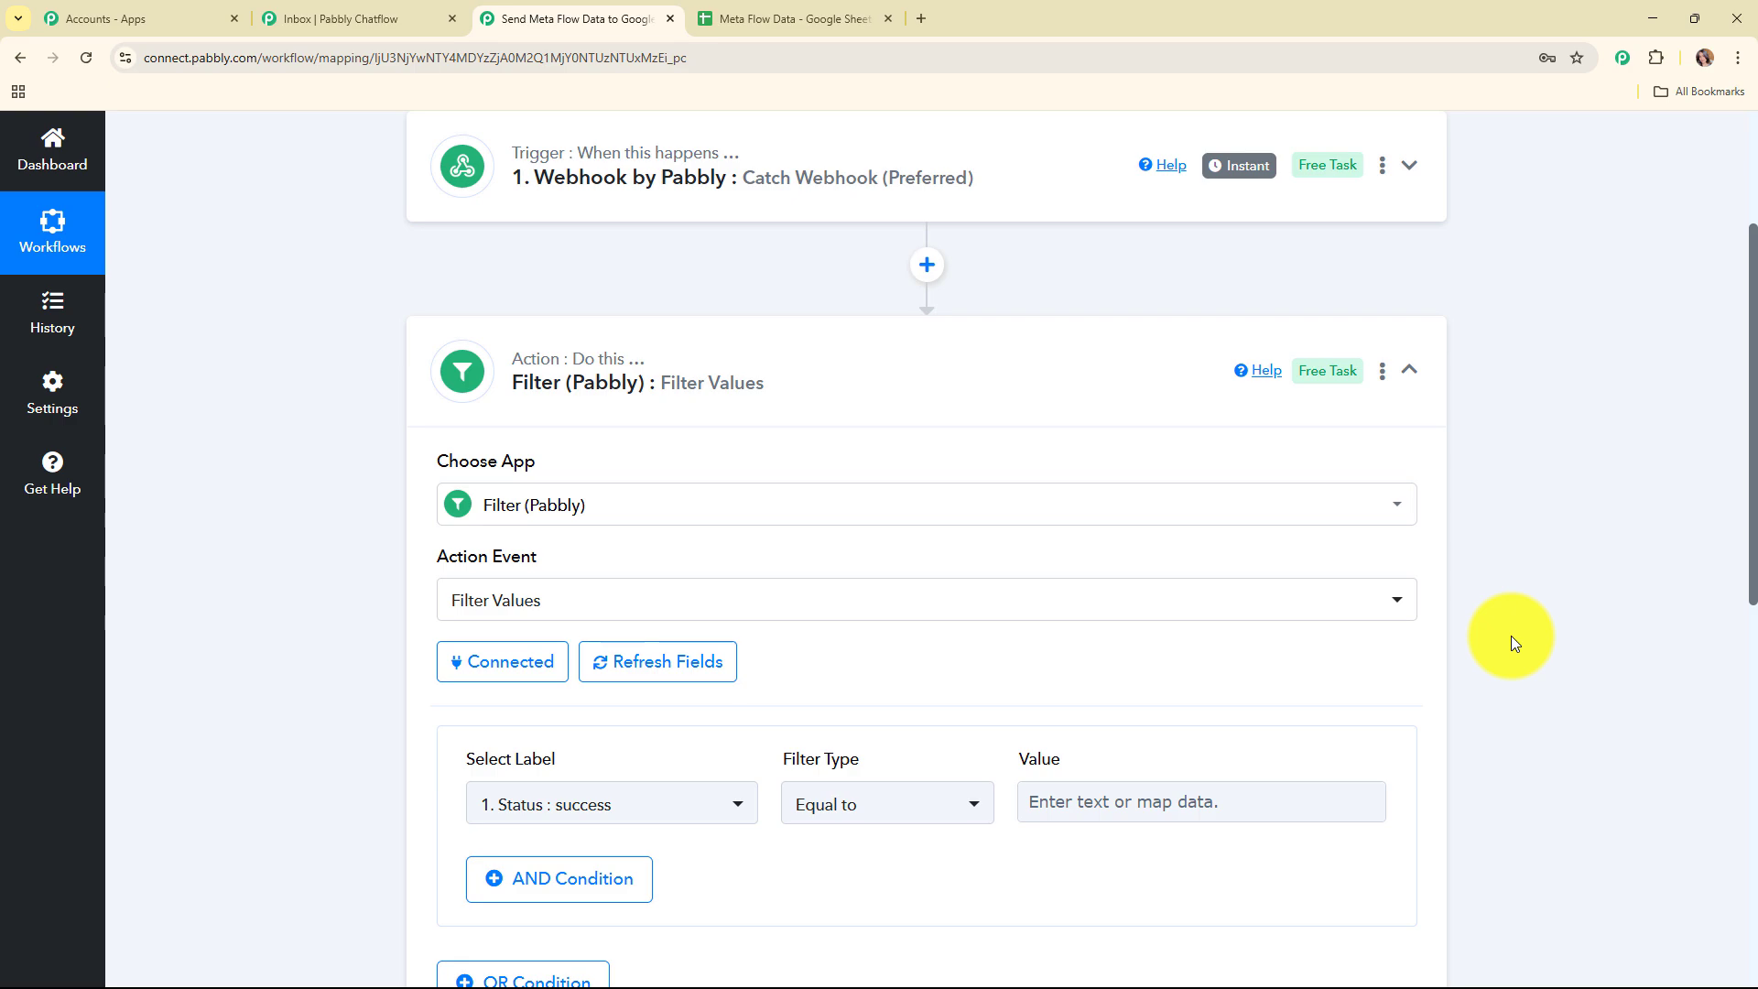
Set the filter condition's label to the webhook's Data Event Data Interactive Nfm Reply Name field.
scroll(1513, 638, "down", 3)
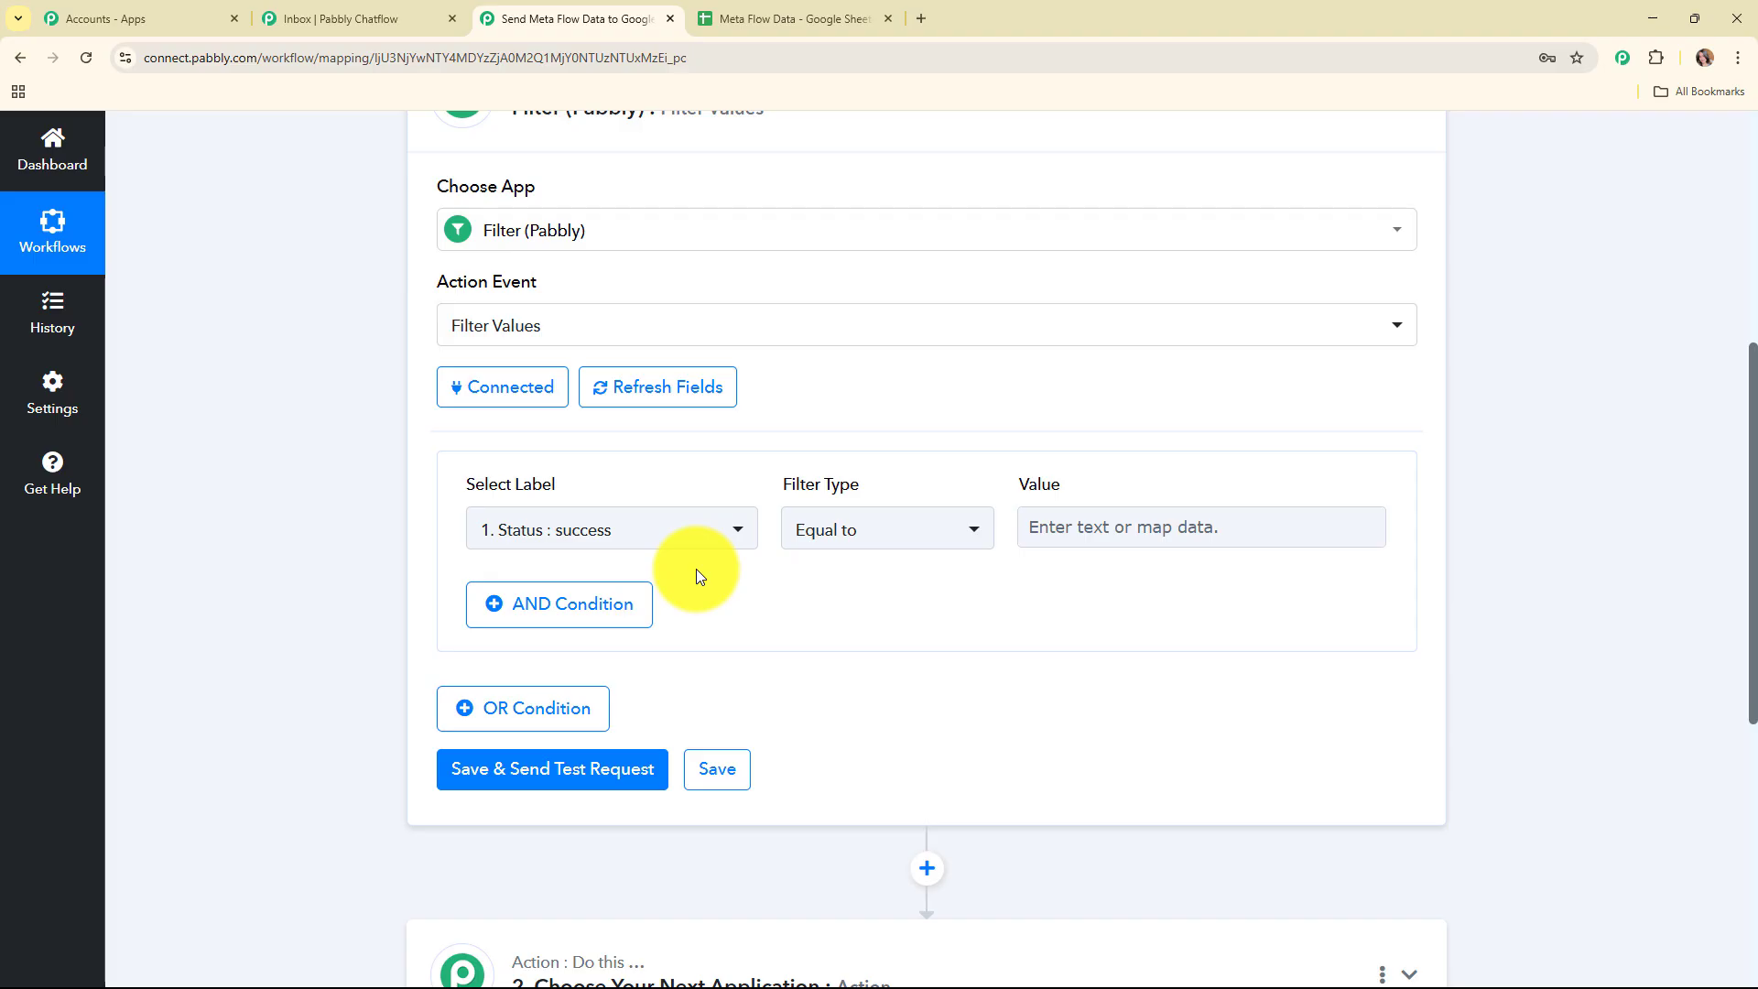
left_click(641, 534)
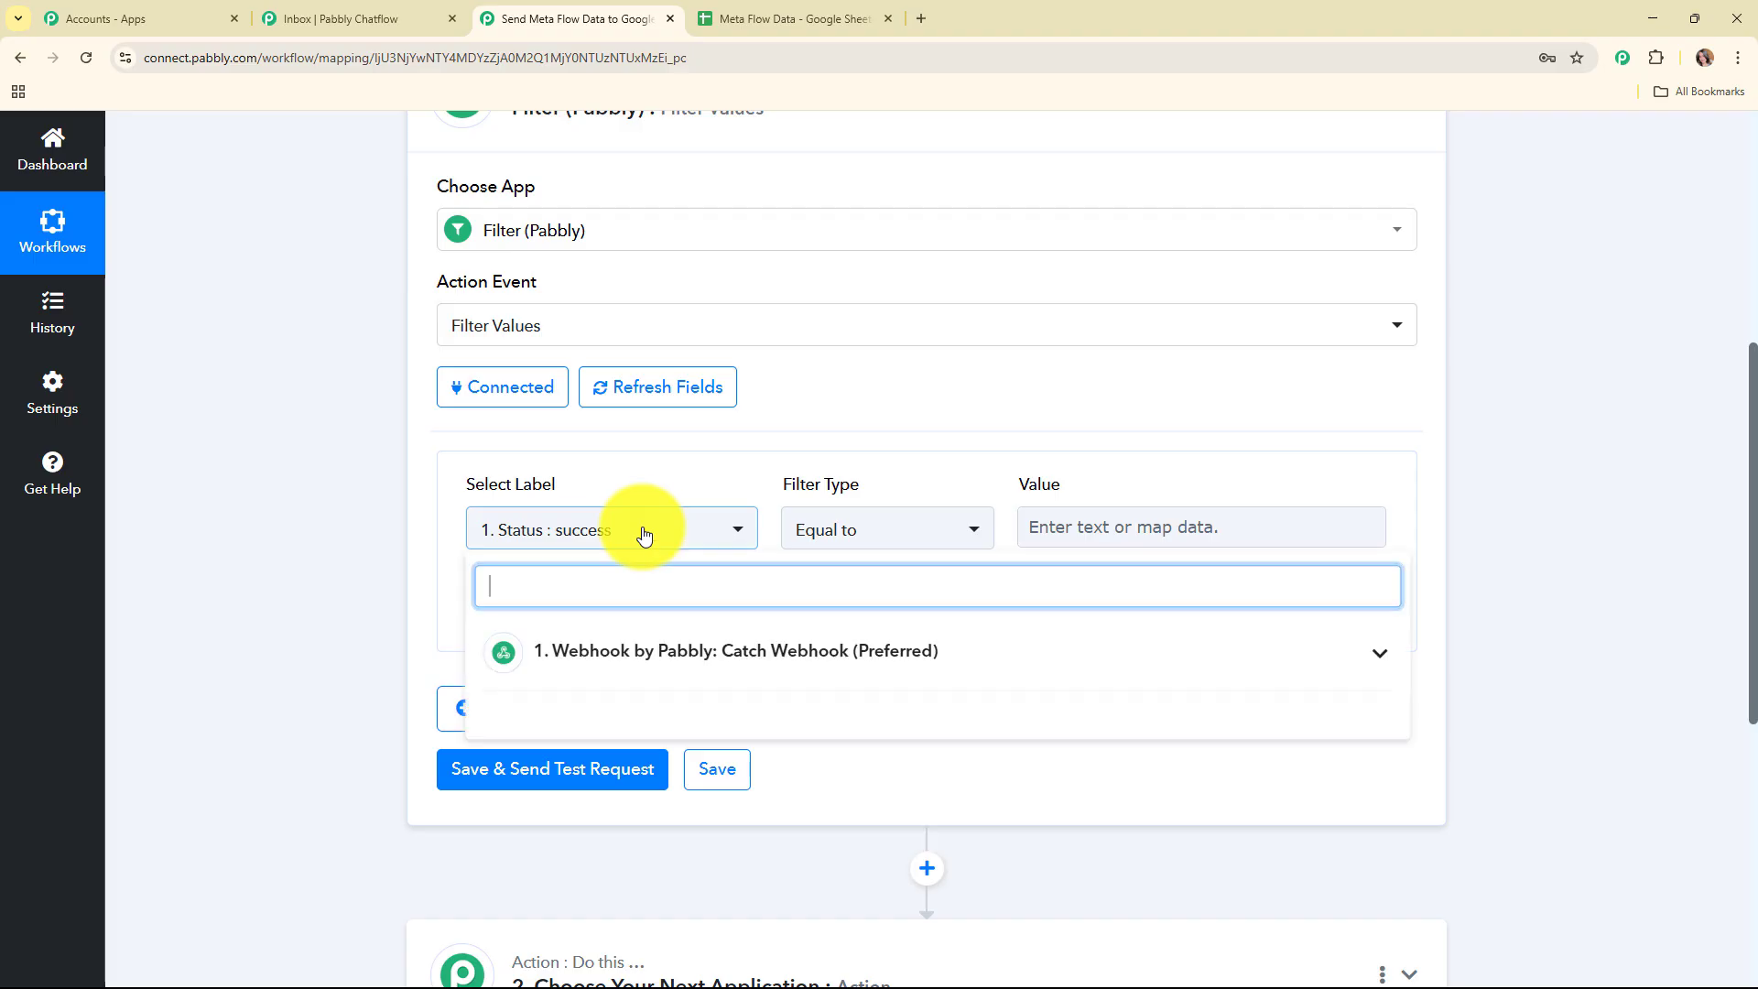
left_click(656, 651)
scroll(1585, 675, "down", 2)
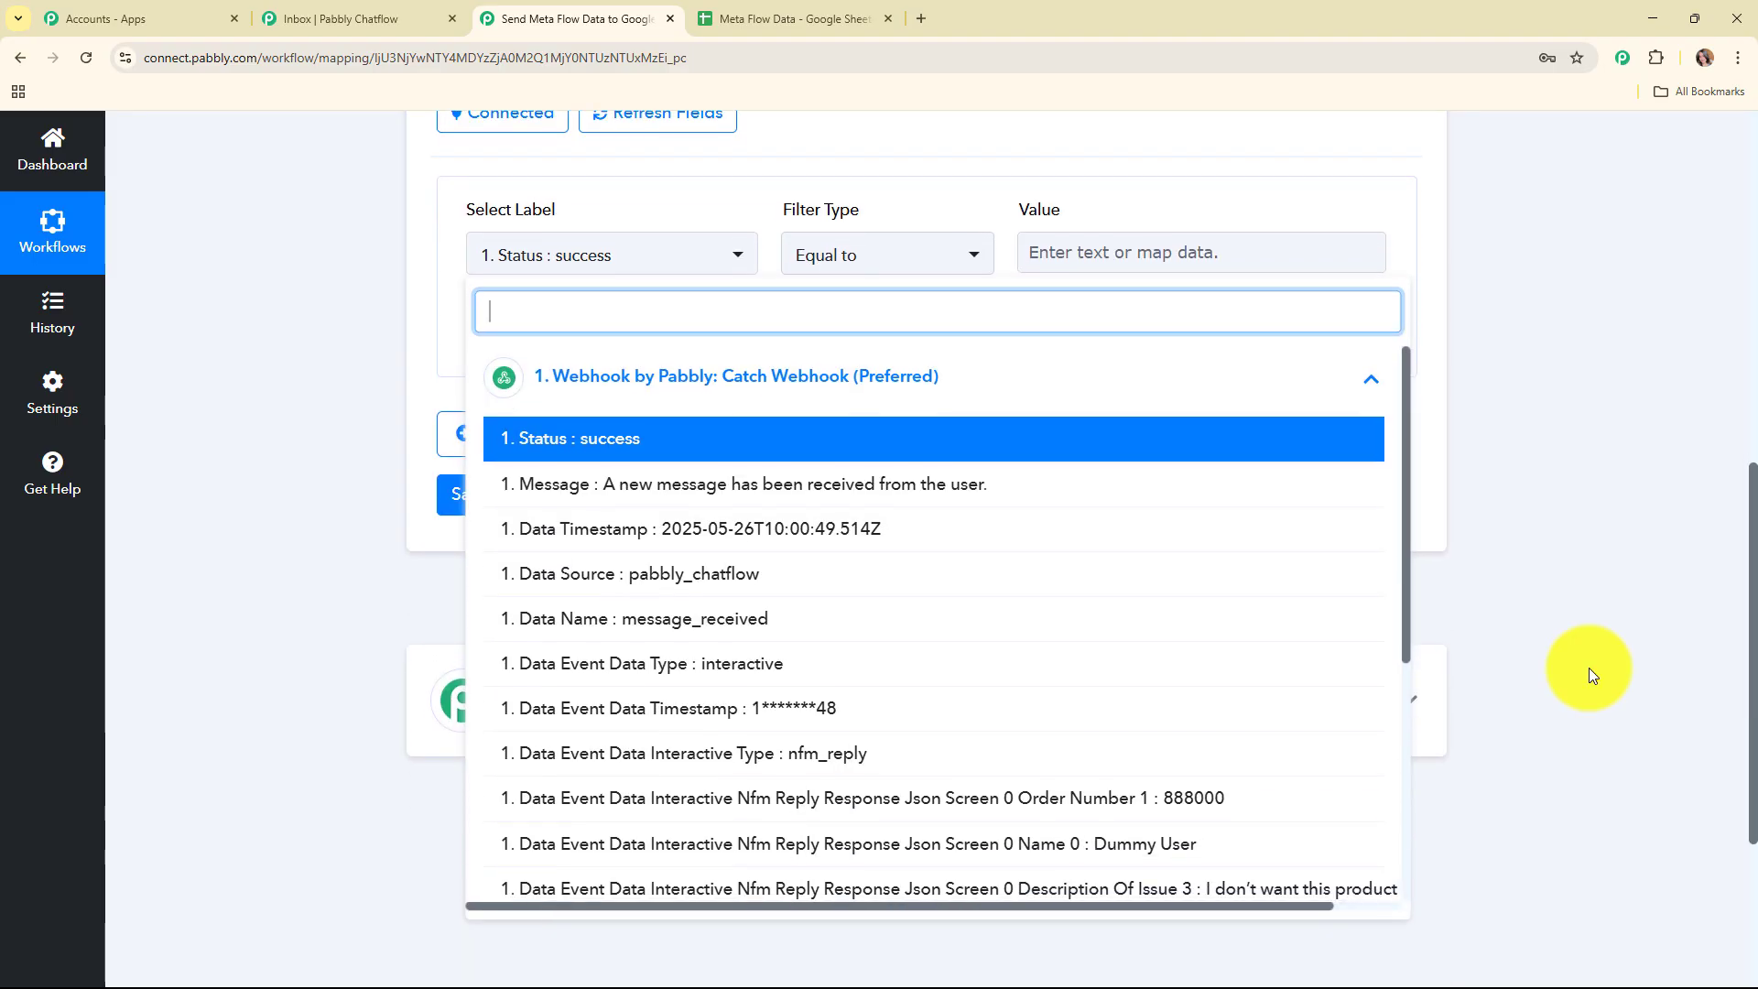
scroll(836, 730, "down", 5)
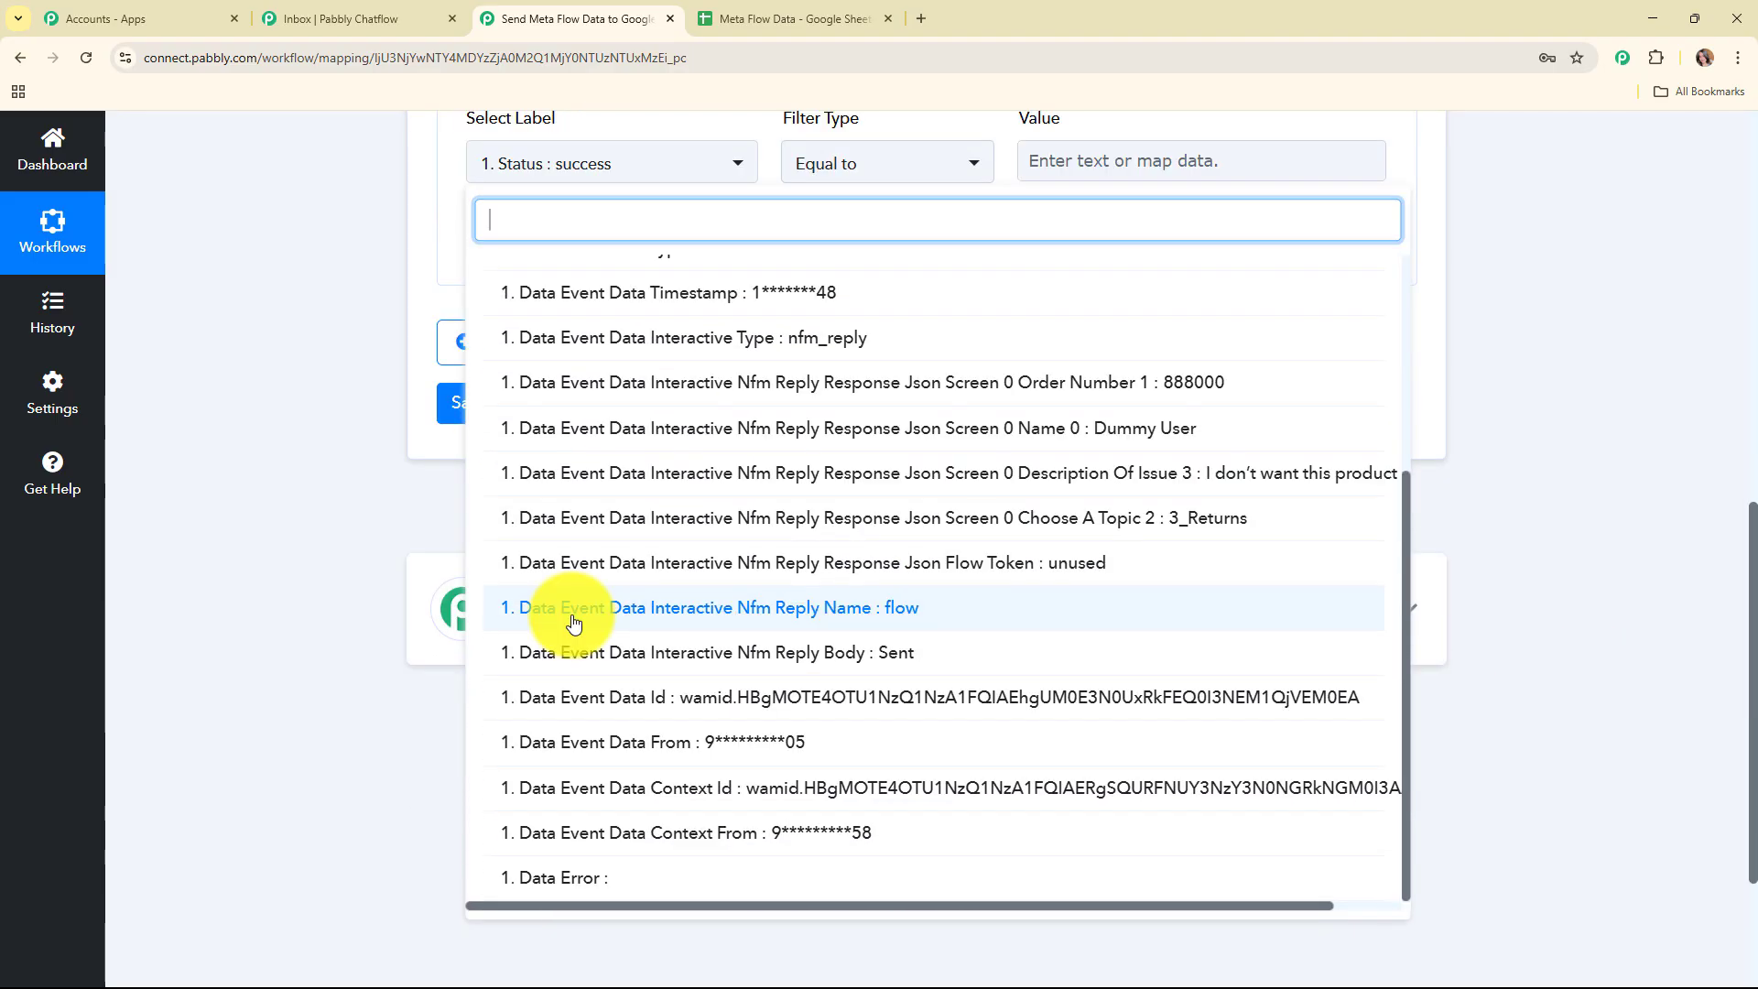
left_click(661, 616)
scroll(980, 453, "up", 2)
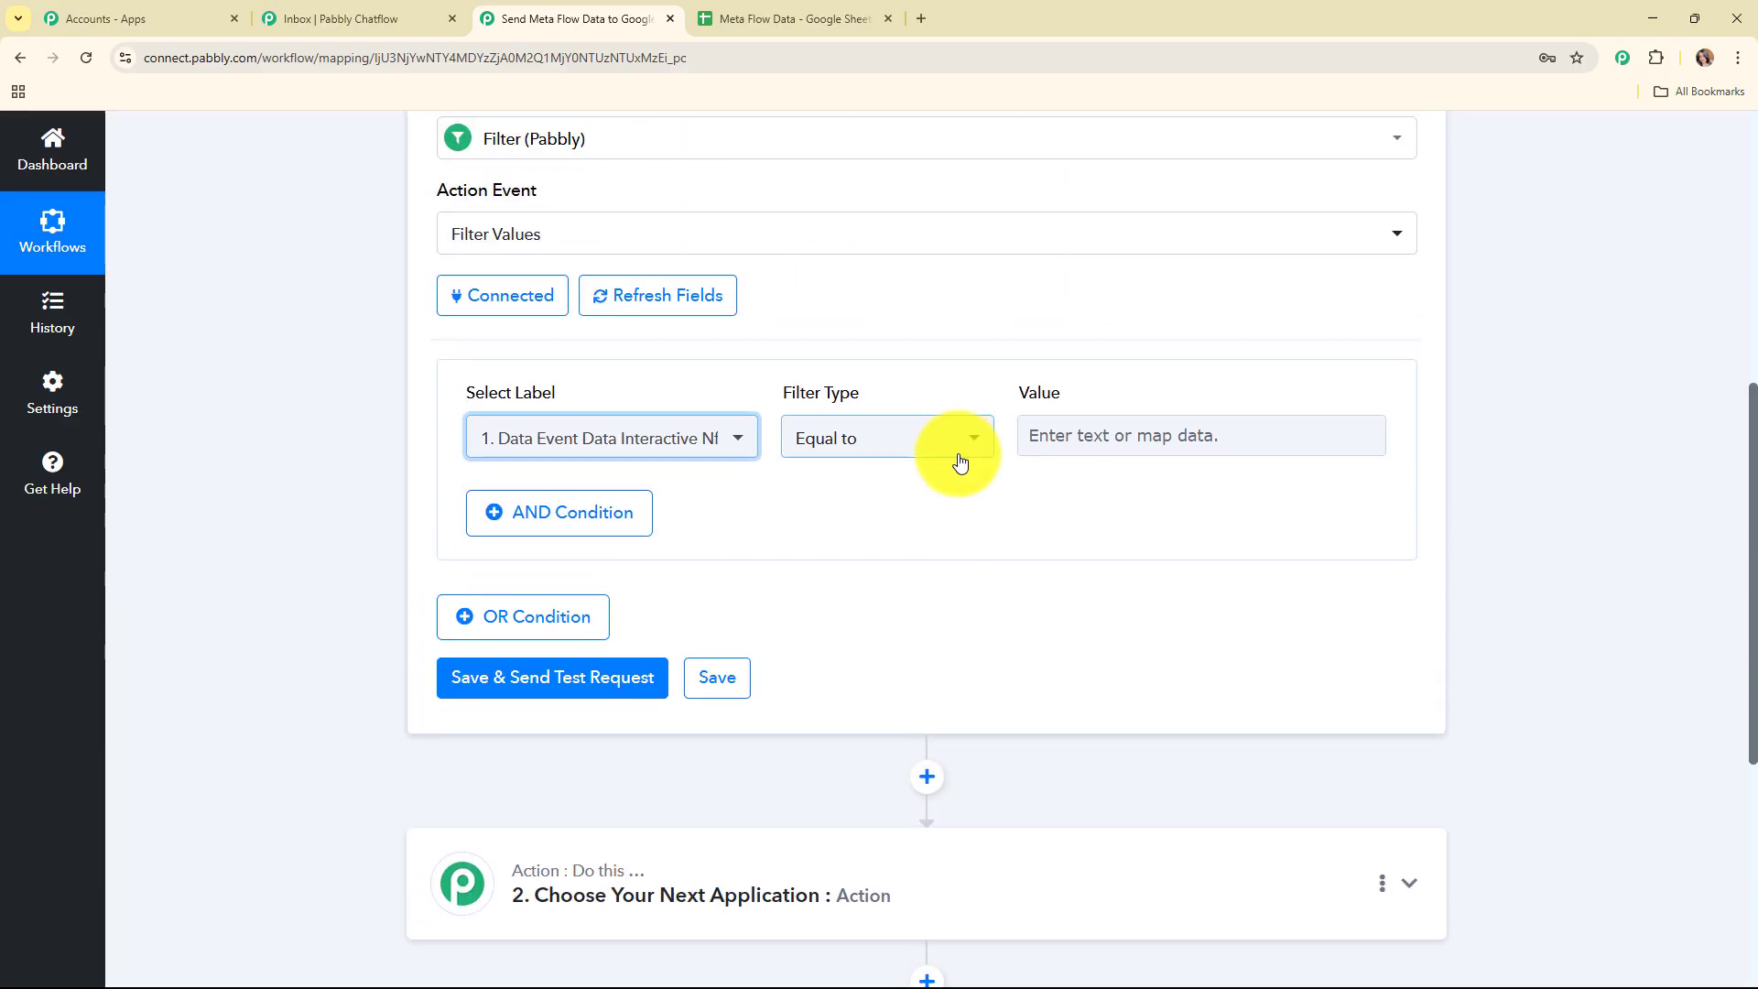
Set the condition's filter type to Equal to with the value flow, and recheck the label against the webhook fields.
left_click(945, 450)
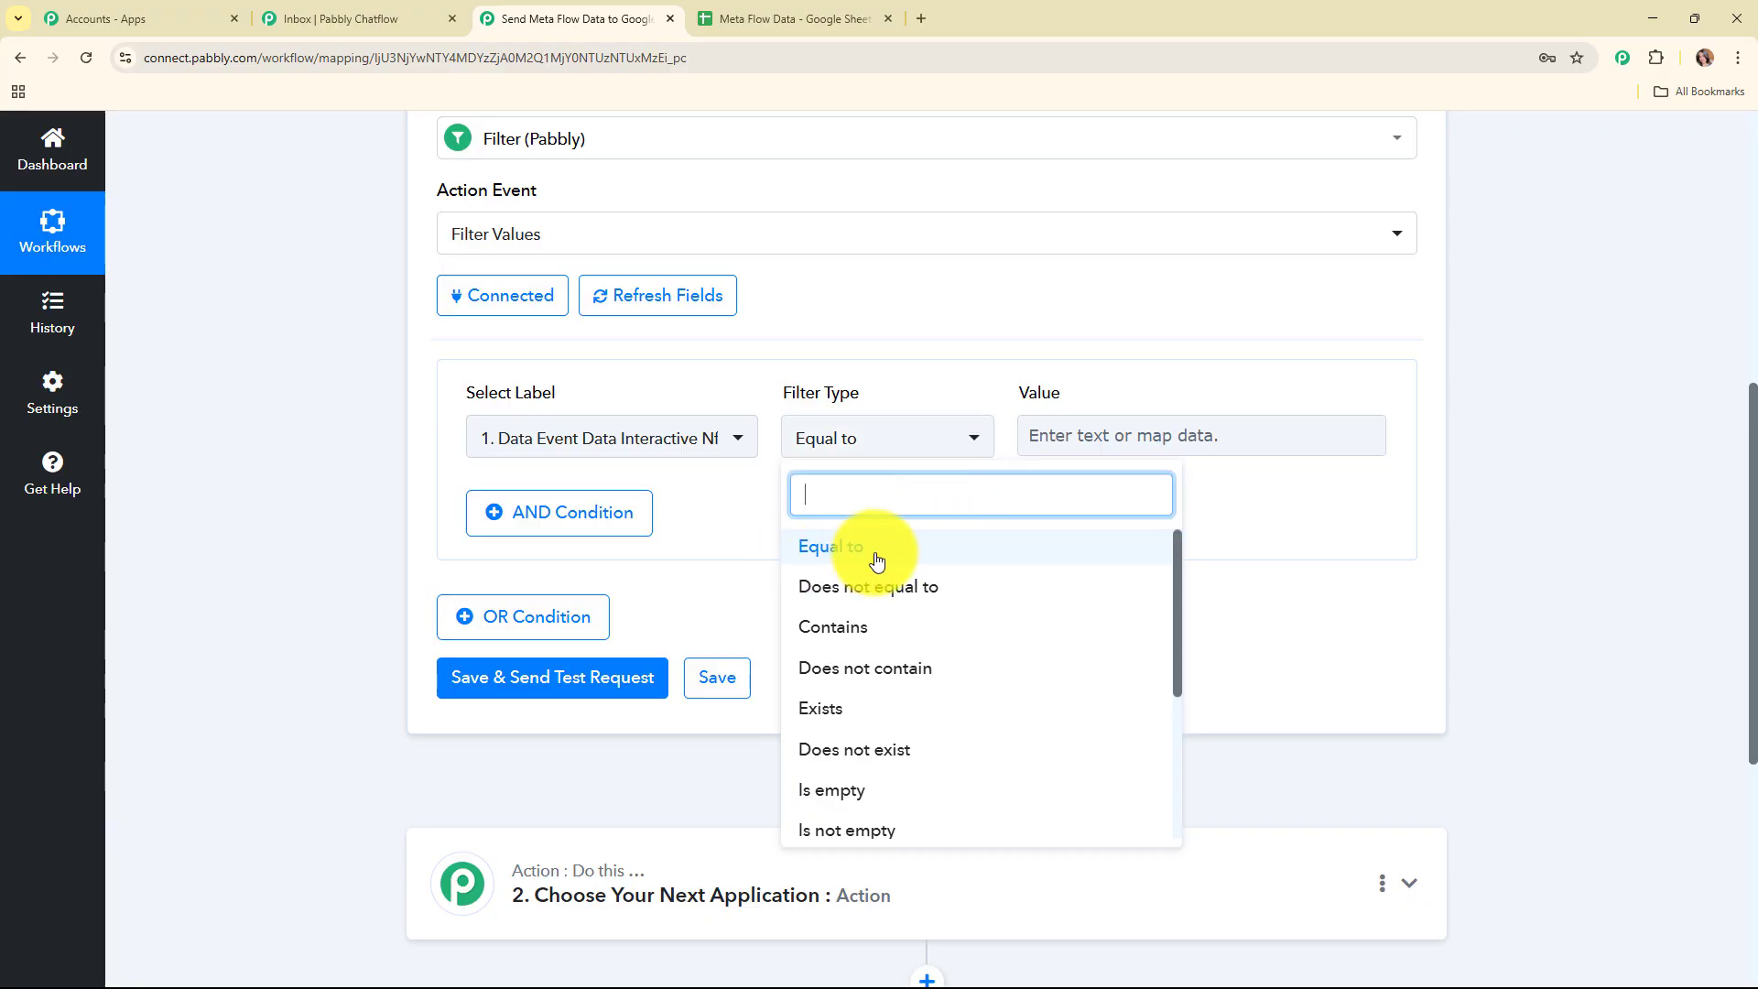
left_click(962, 561)
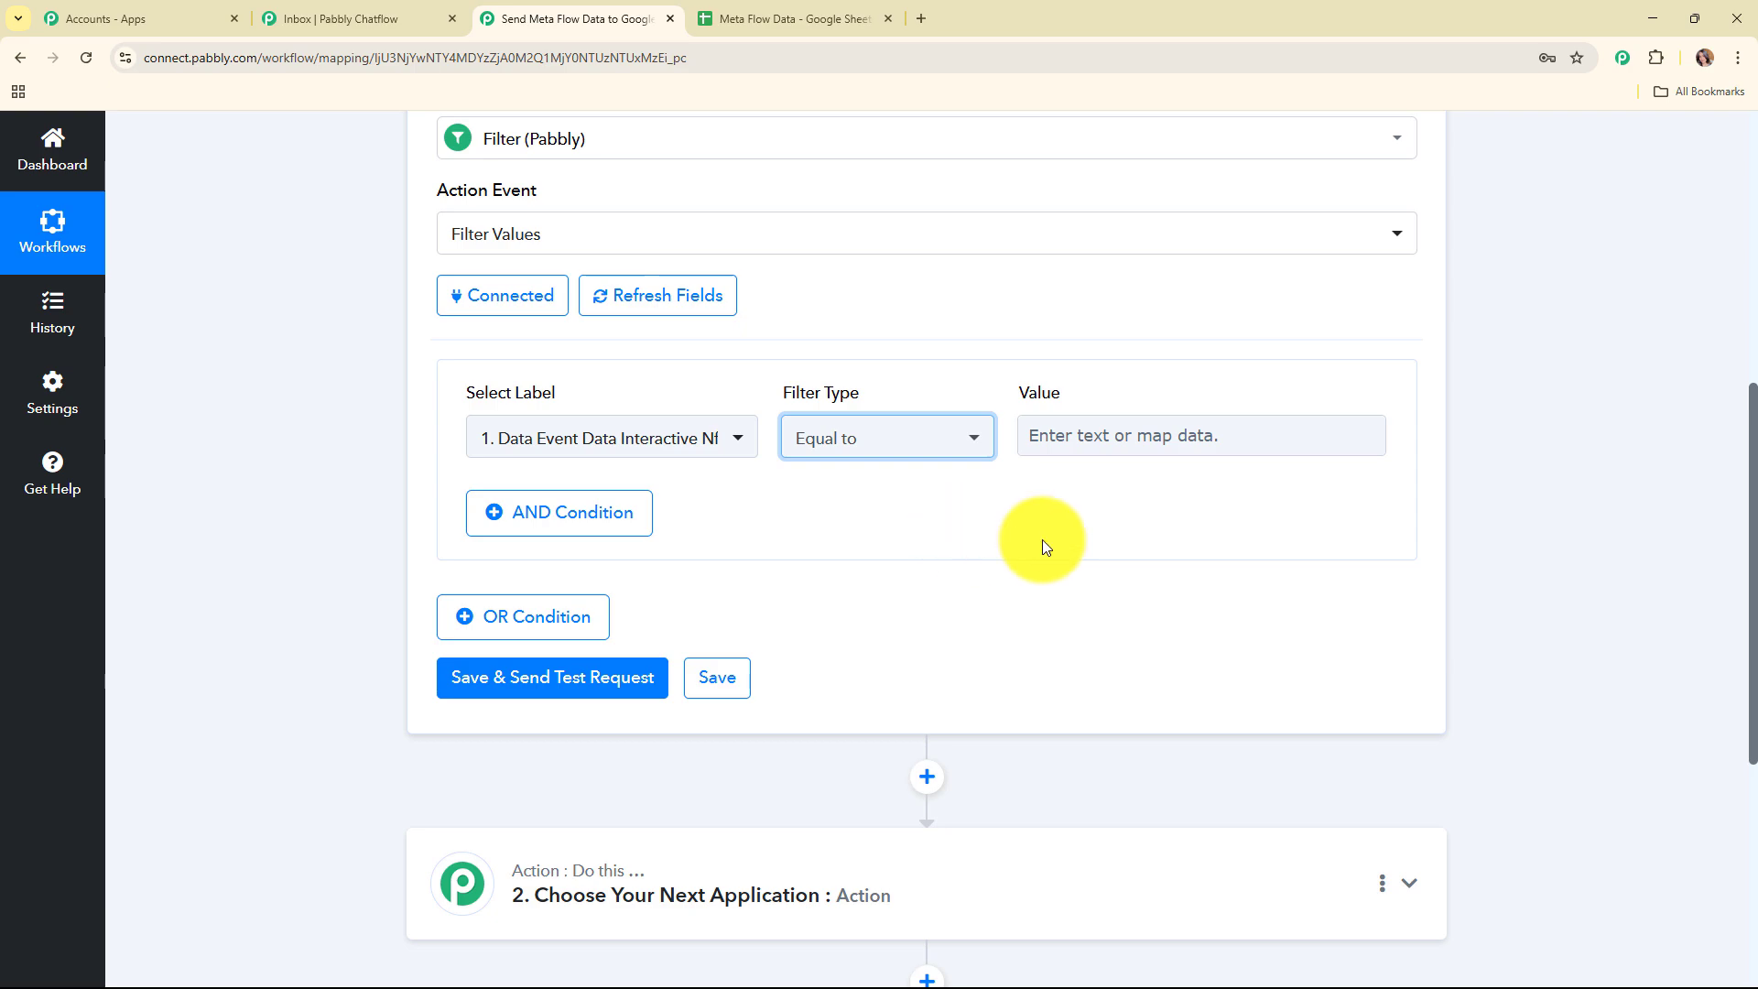
left_click(1069, 433)
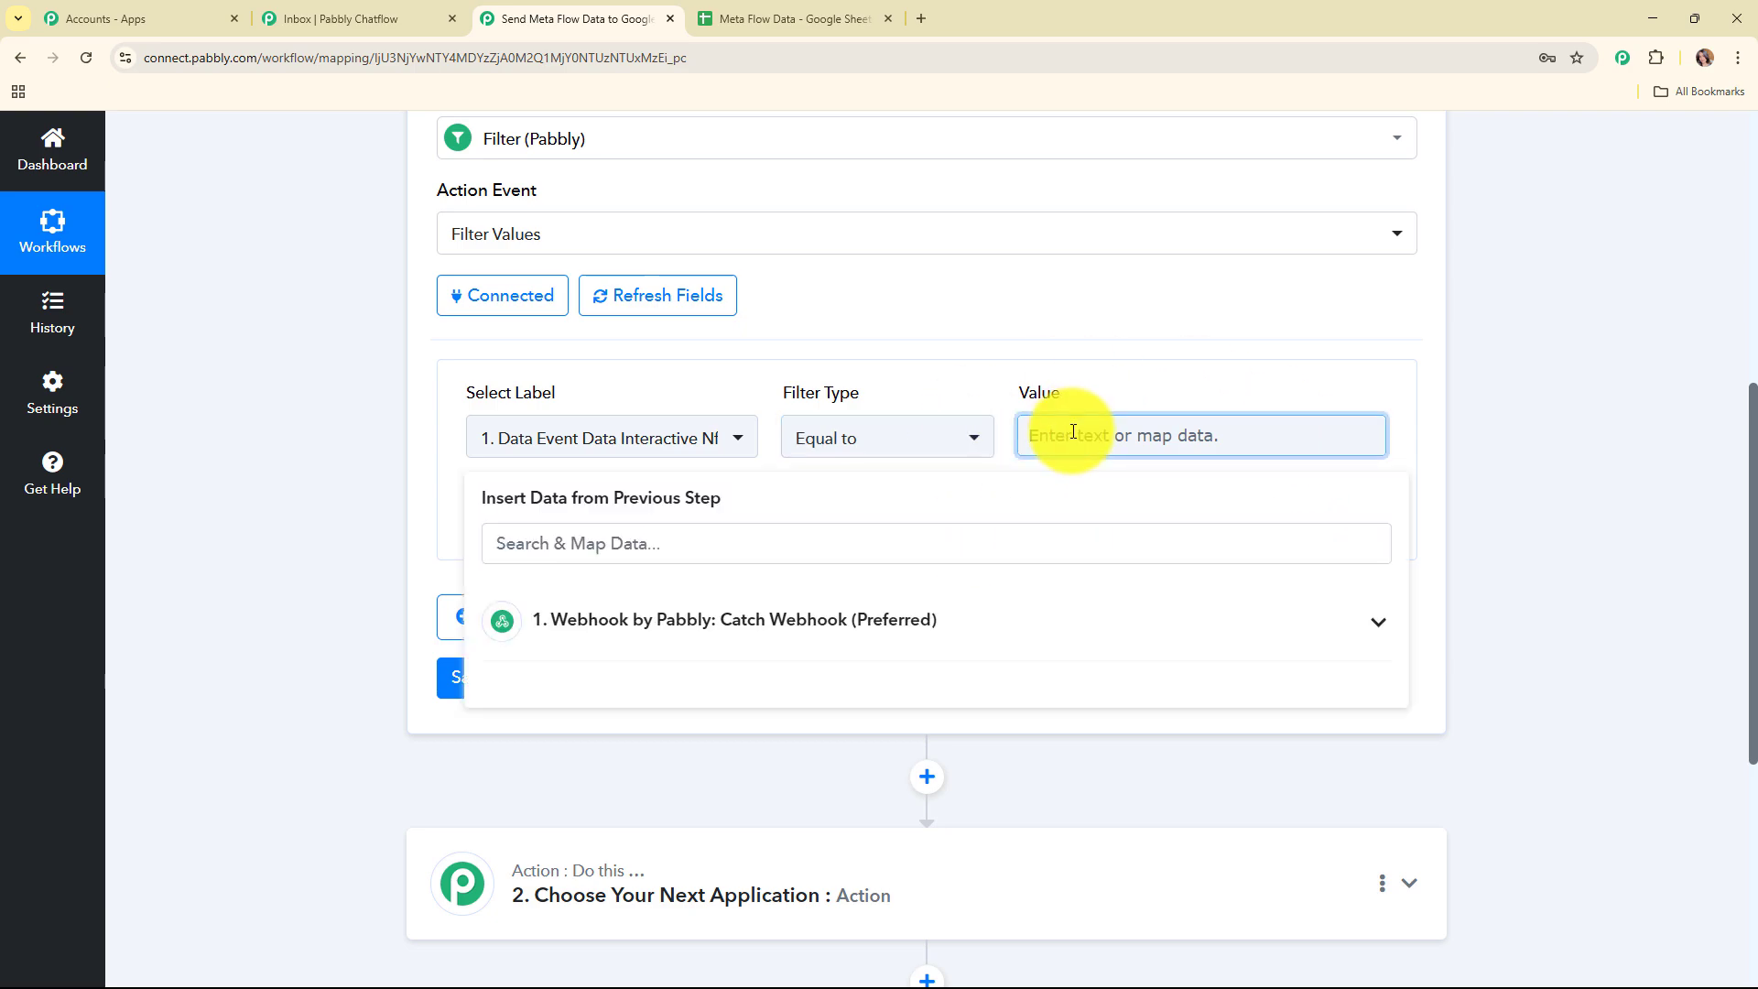
type("flow")
left_click(963, 320)
left_click(673, 453)
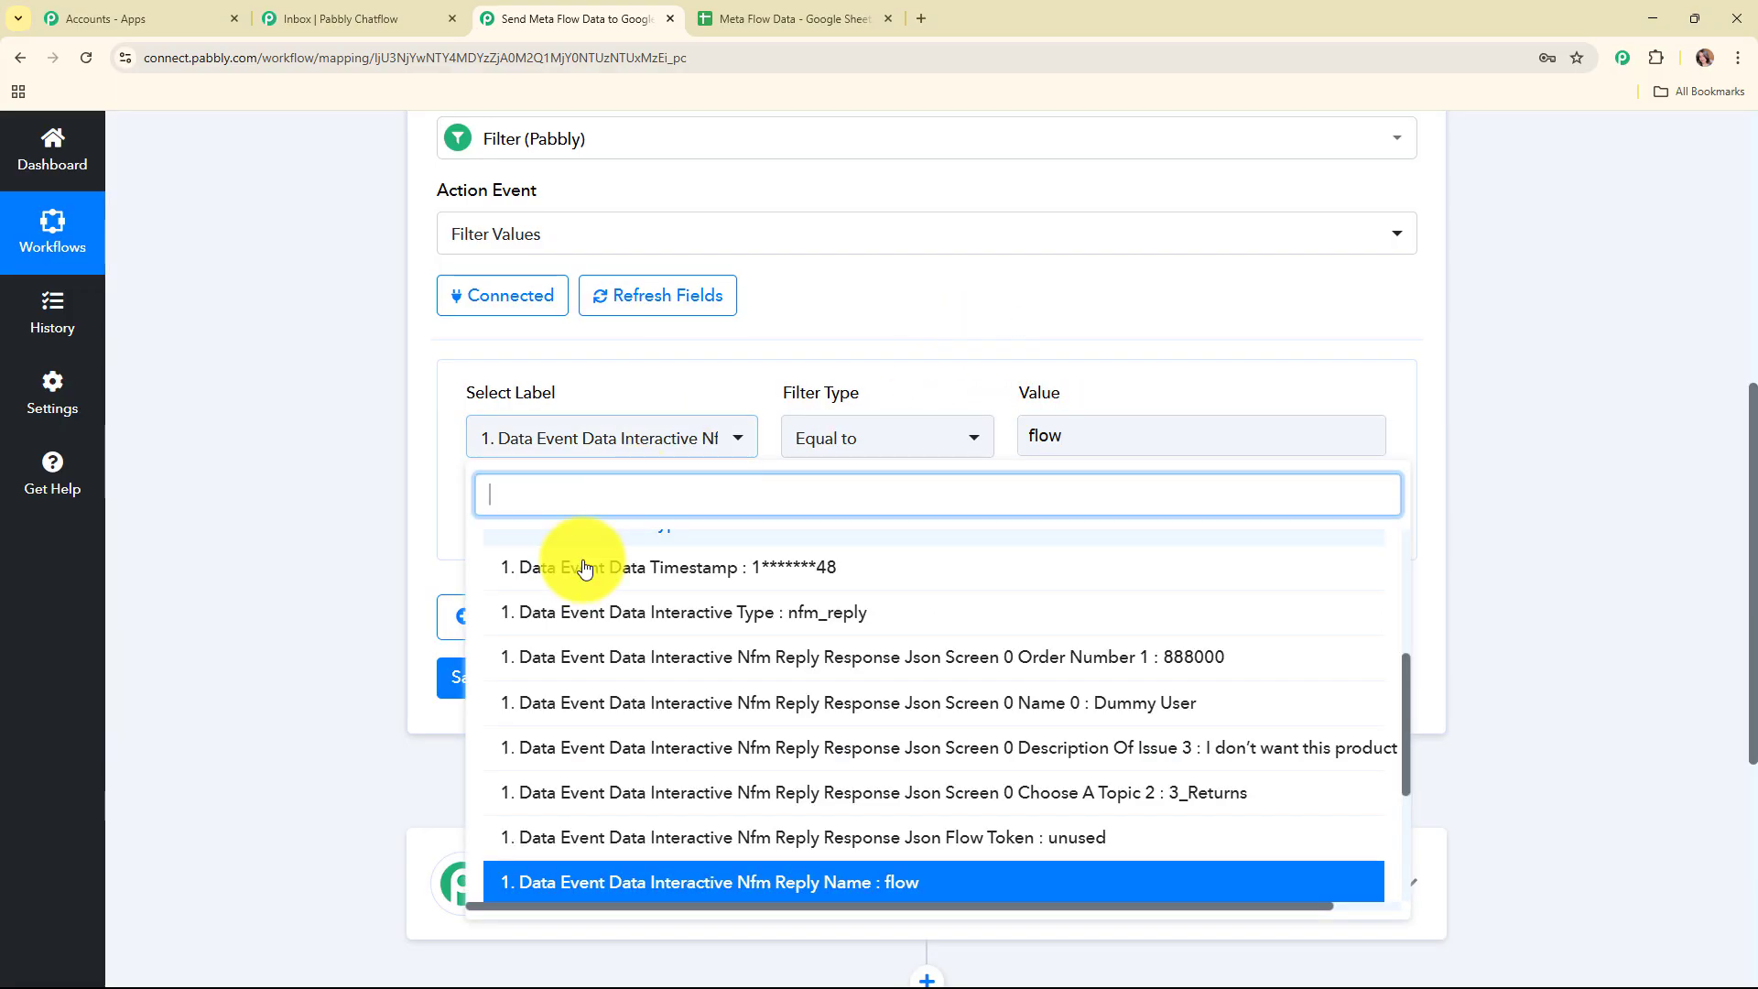
left_click(745, 363)
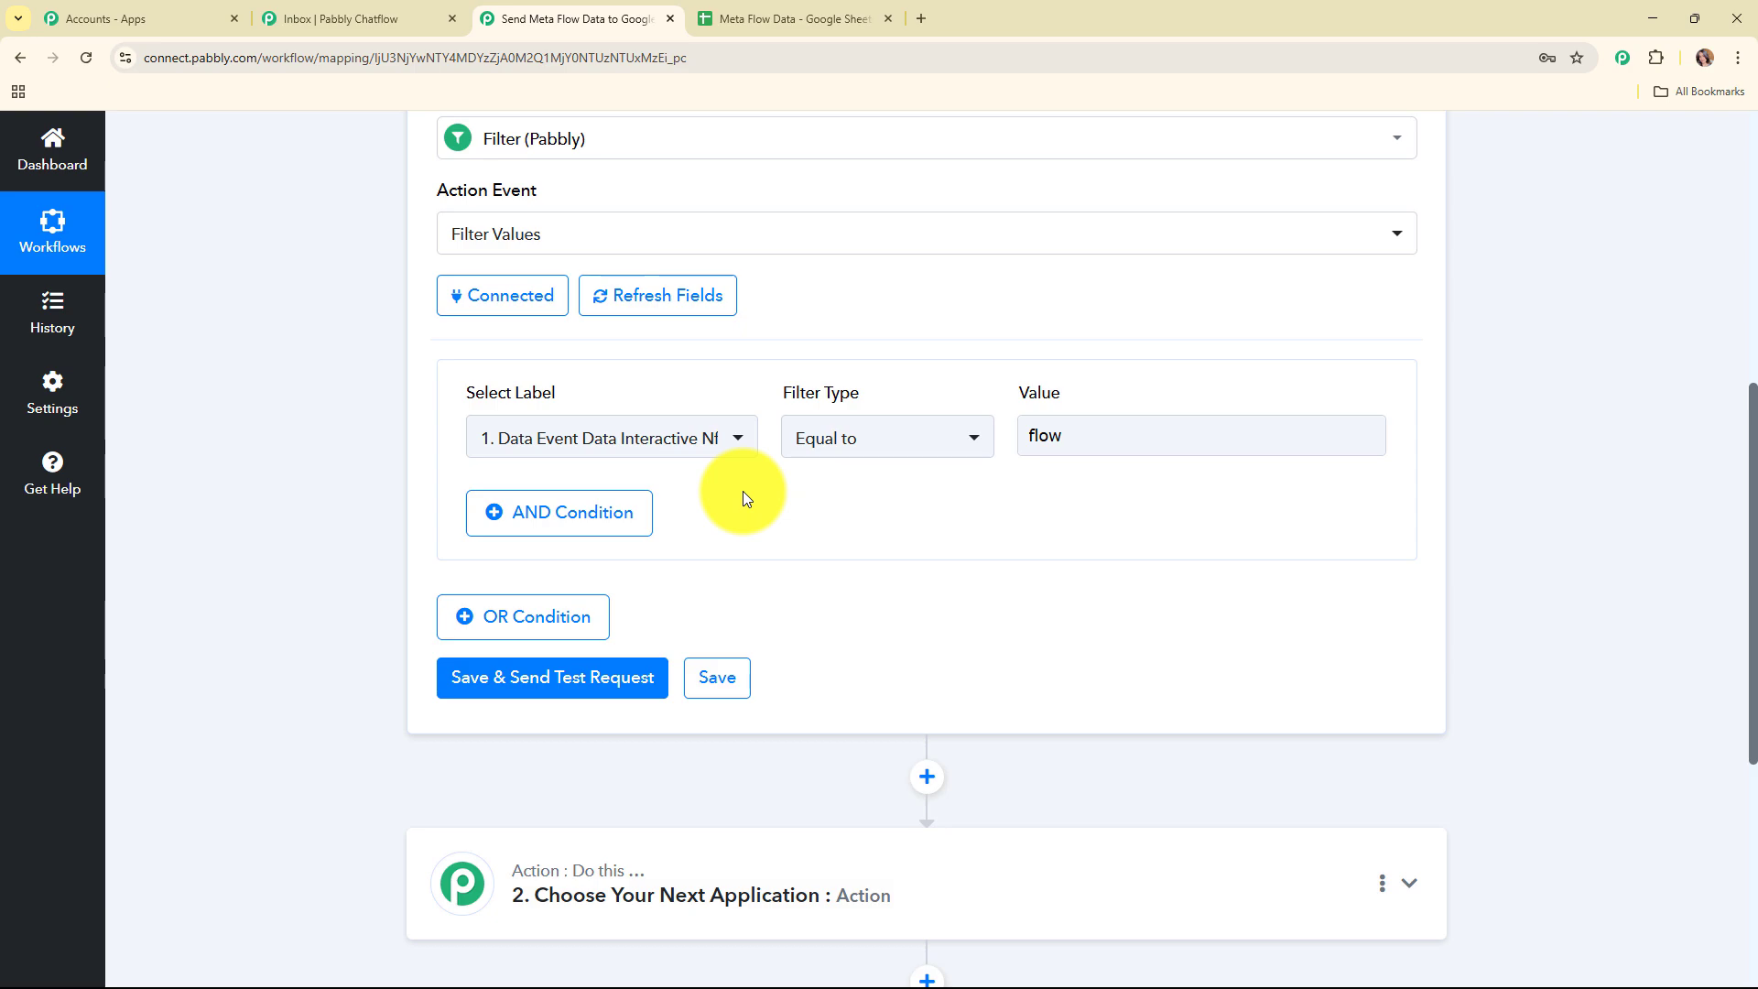
Save the filter with a test request and collapse the filter step after reviewing the response message.
left_click(641, 677)
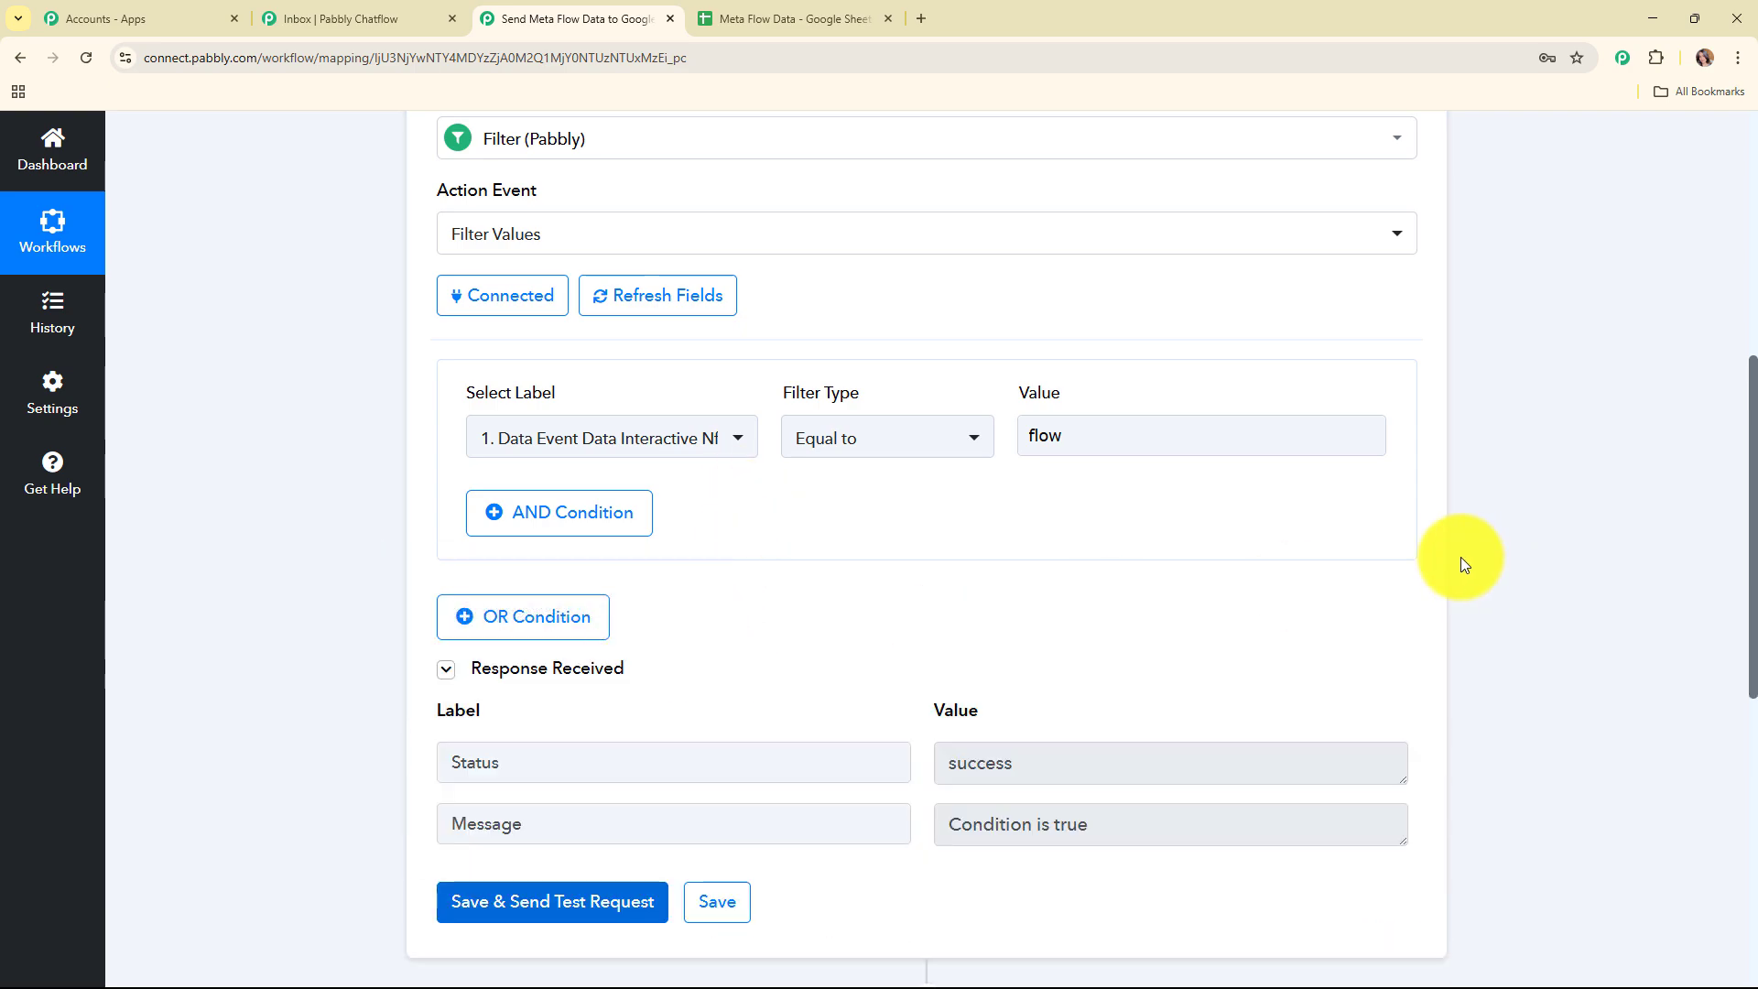
scroll(1459, 557, "down", 2)
scroll(1459, 557, "down", 2)
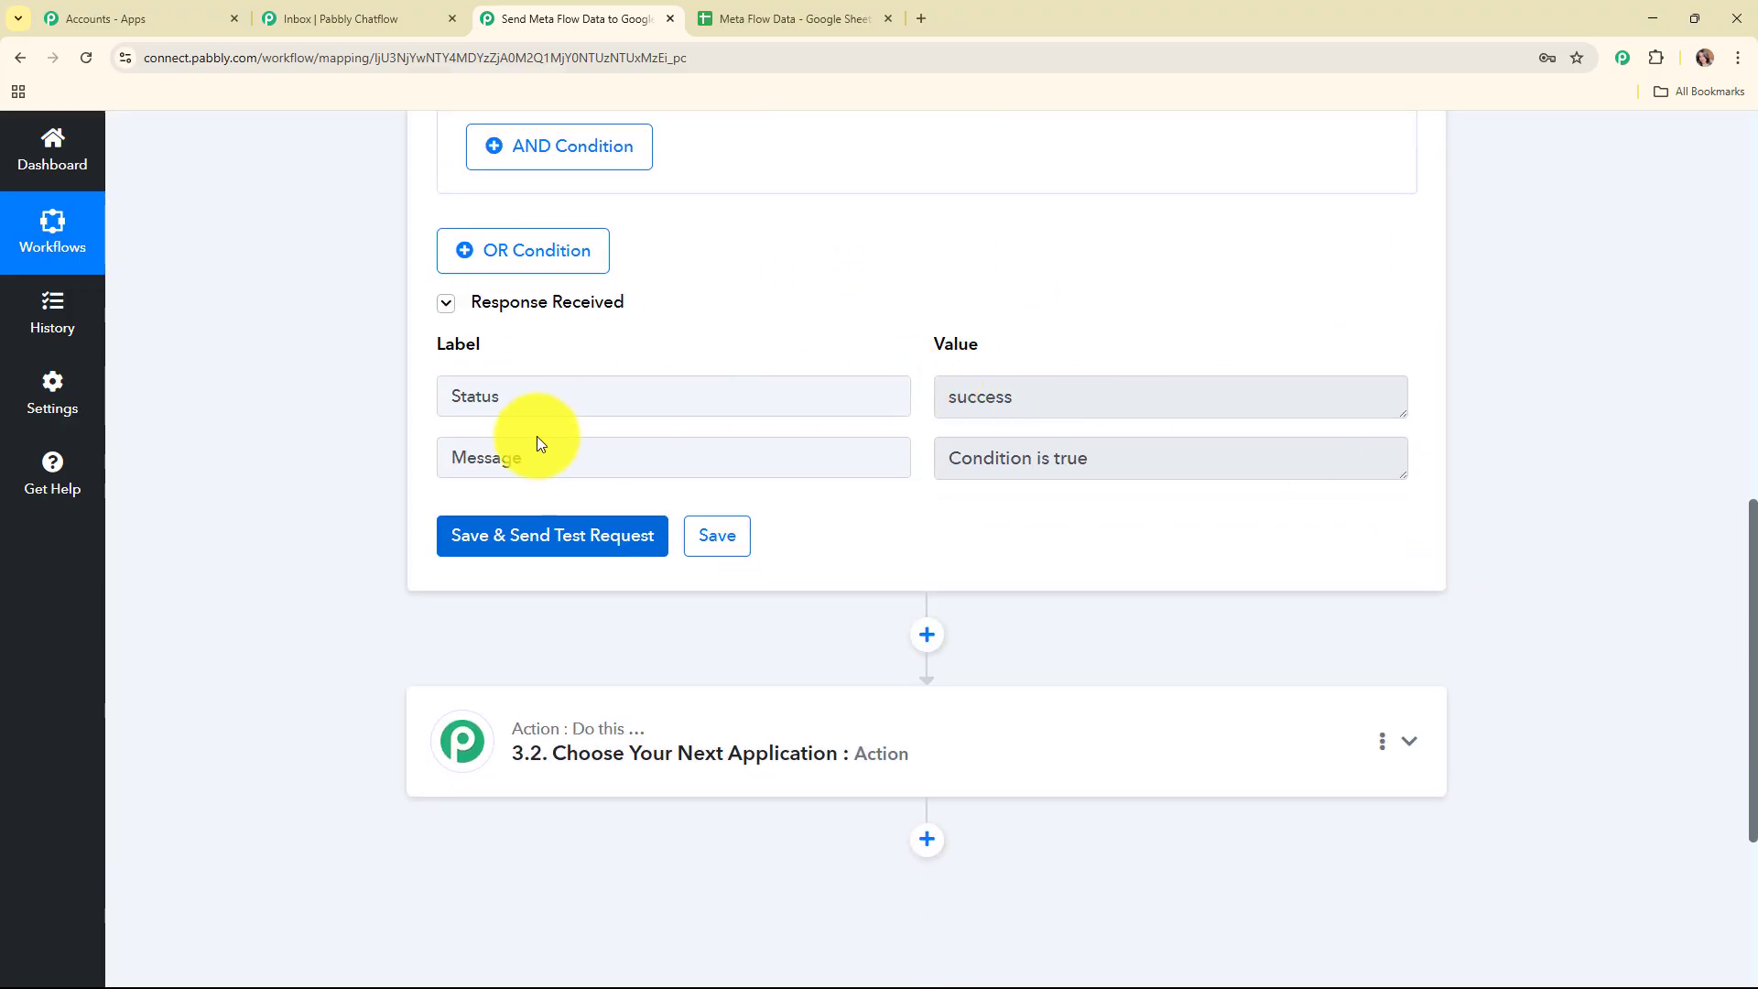
left_click_drag(1053, 393, 870, 443)
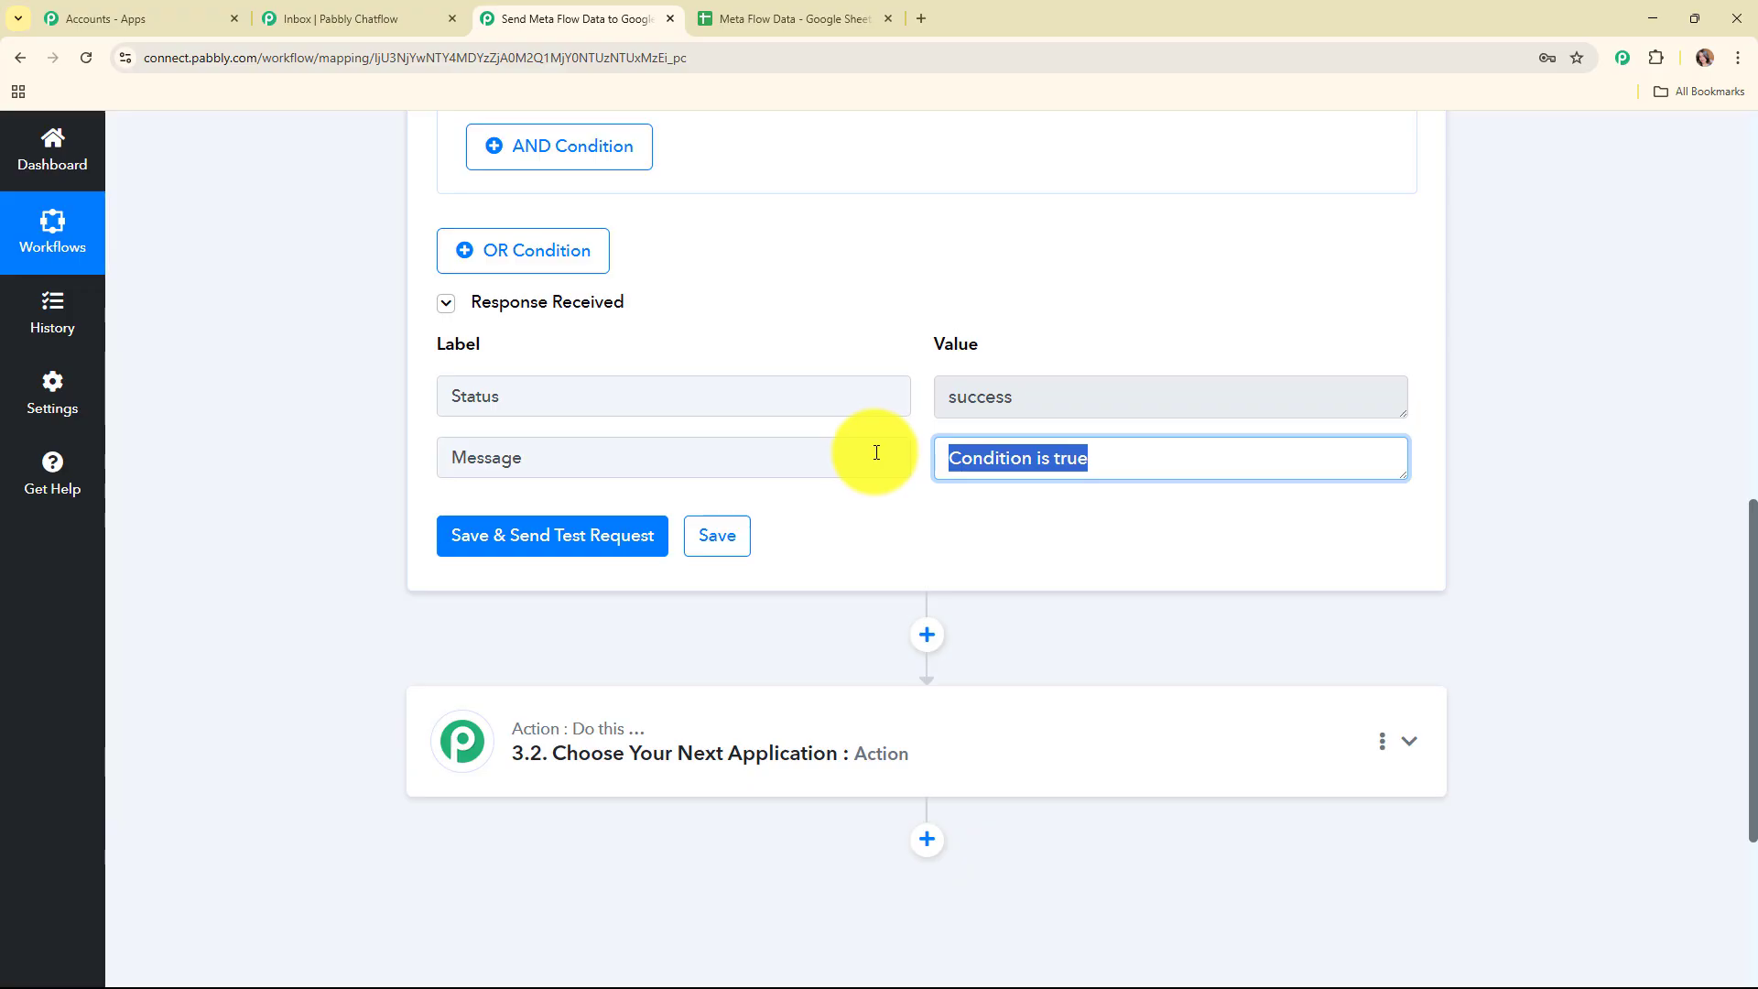
left_click(1364, 550)
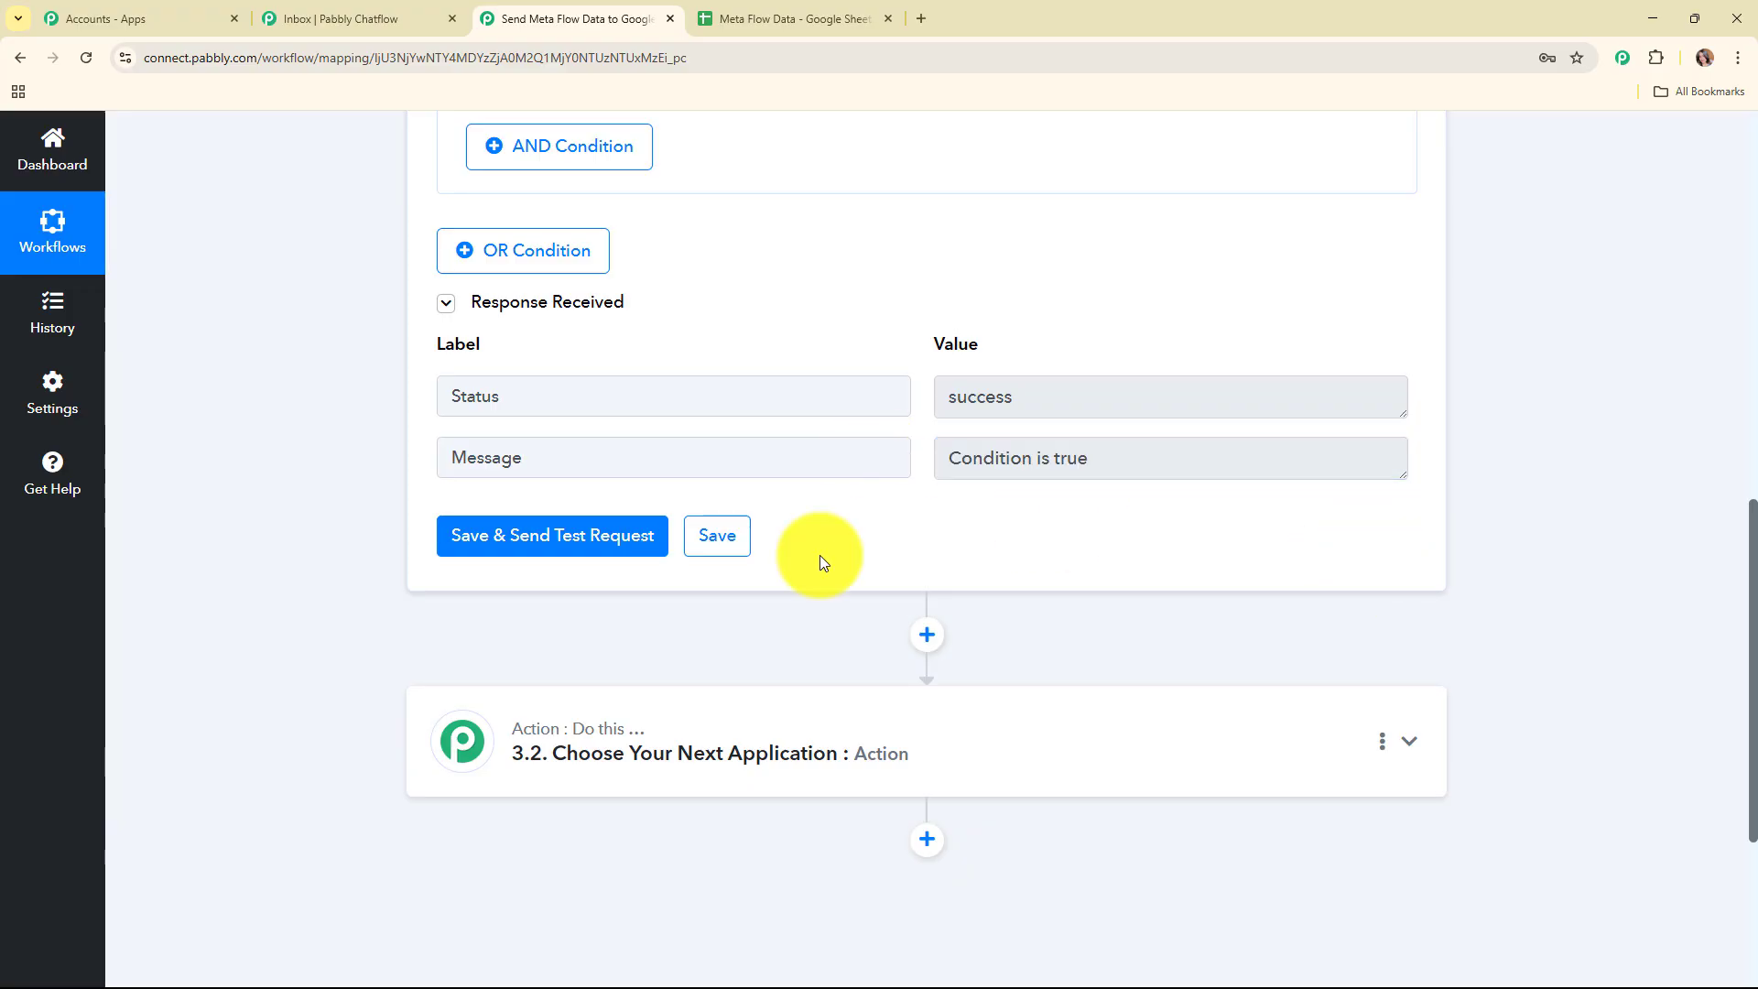
scroll(1485, 540, "up", 4)
scroll(1485, 529, "up", 3)
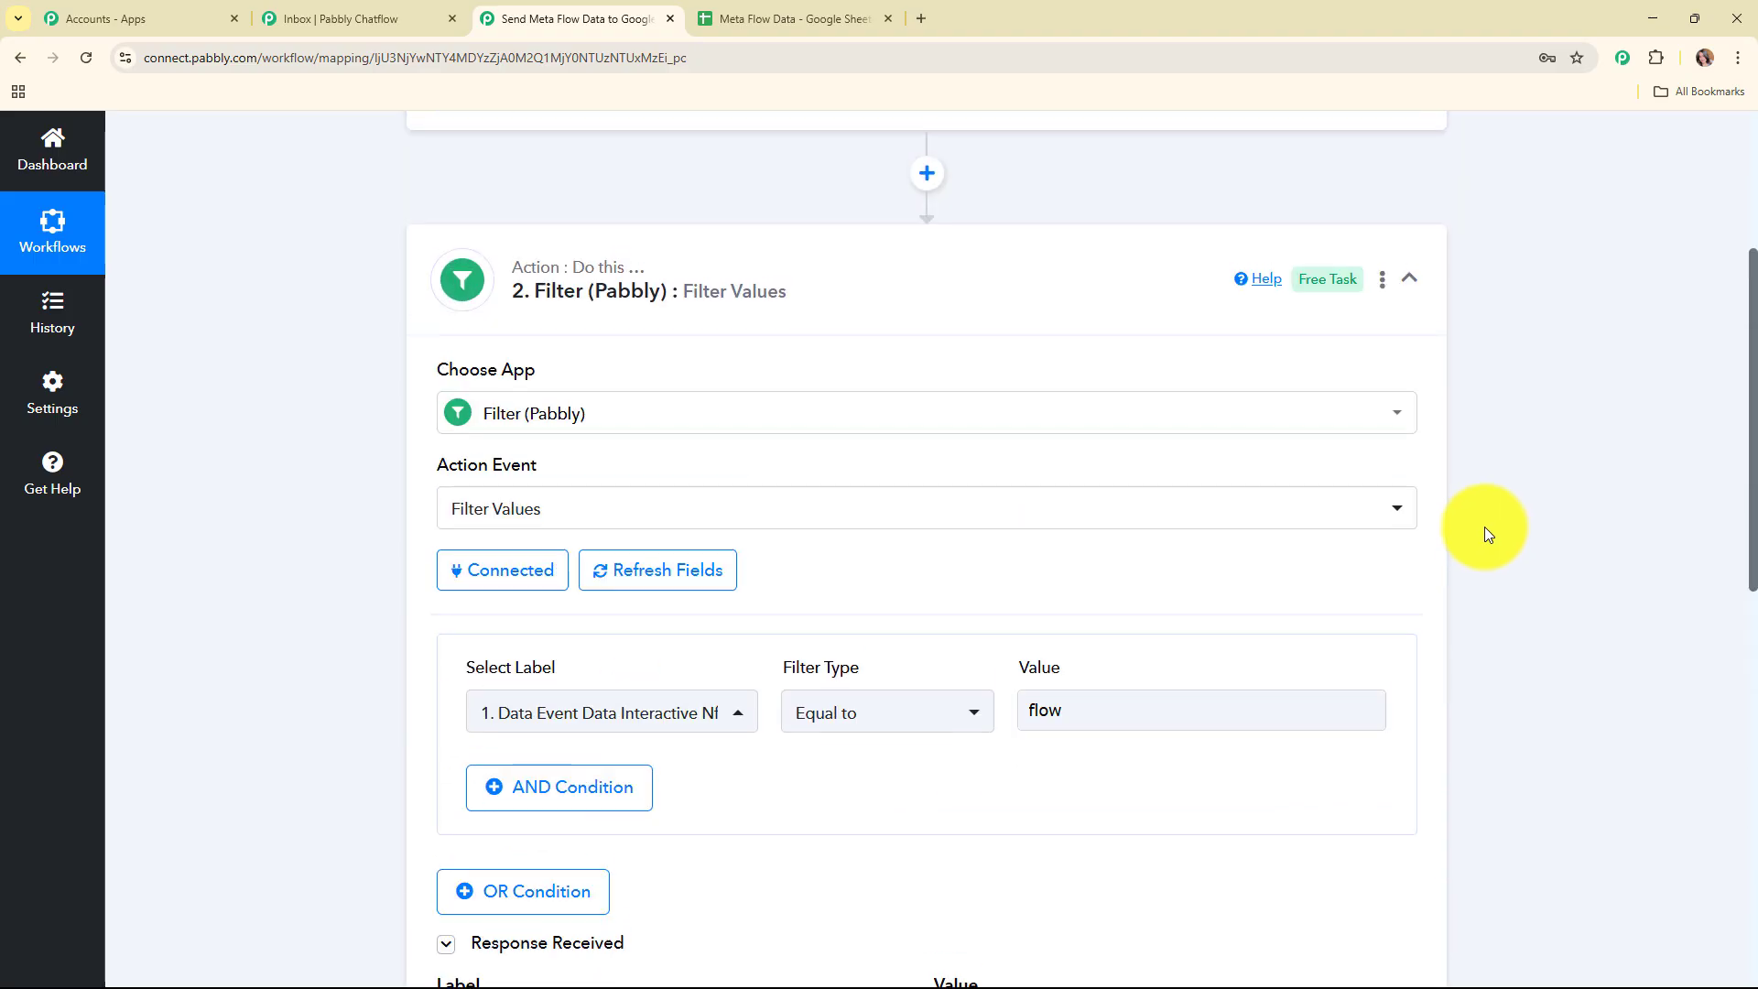
left_click(1435, 291)
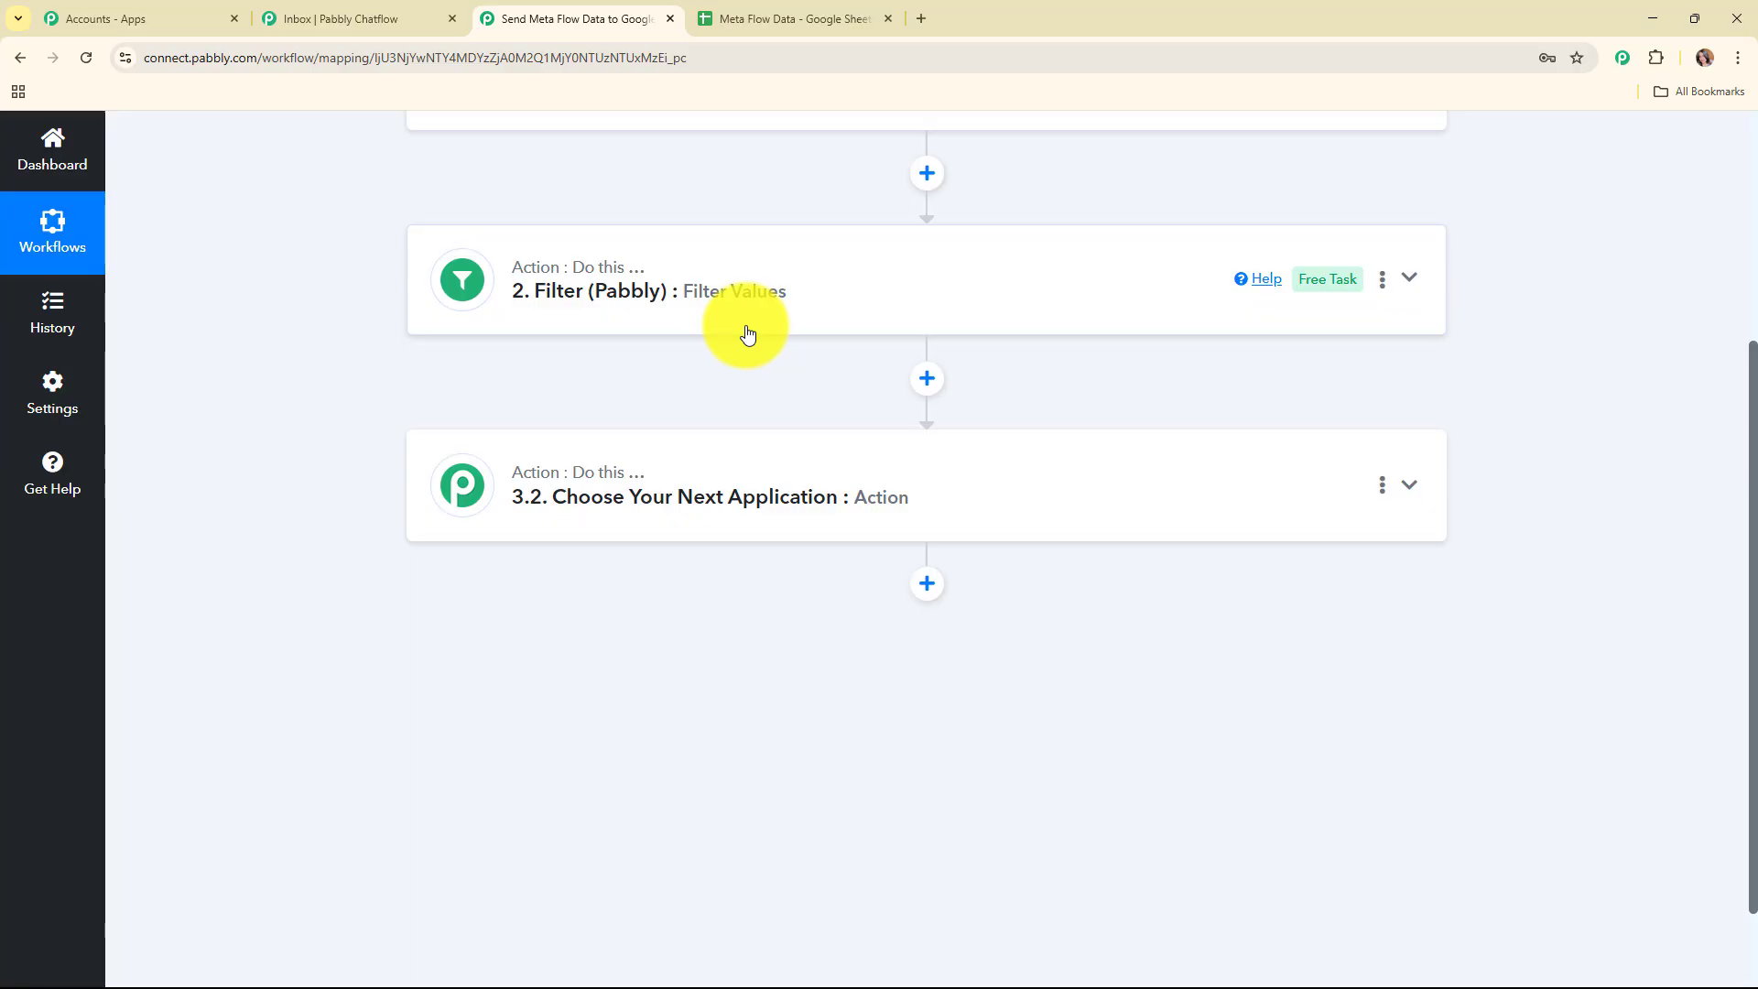
Set the action step below the filter to Google Sheets with the Add New Row event, consulting the Meta Flow Data spreadsheet.
left_click(736, 15)
left_click(494, 15)
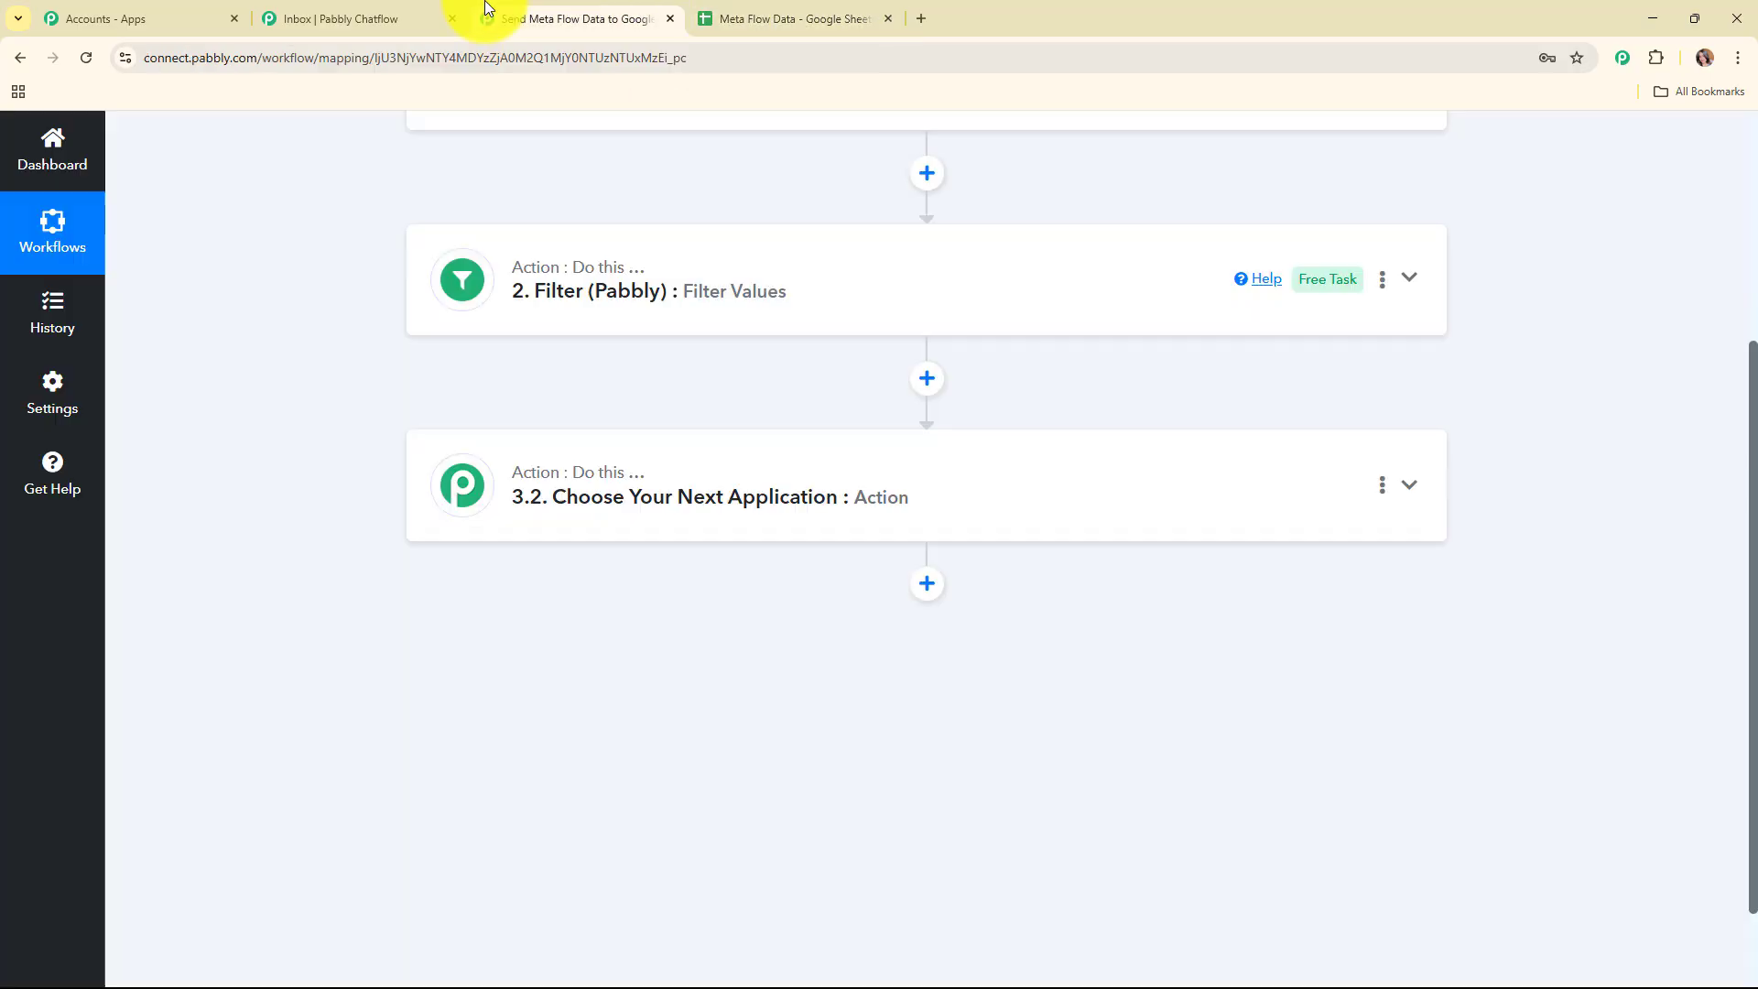
left_click(710, 493)
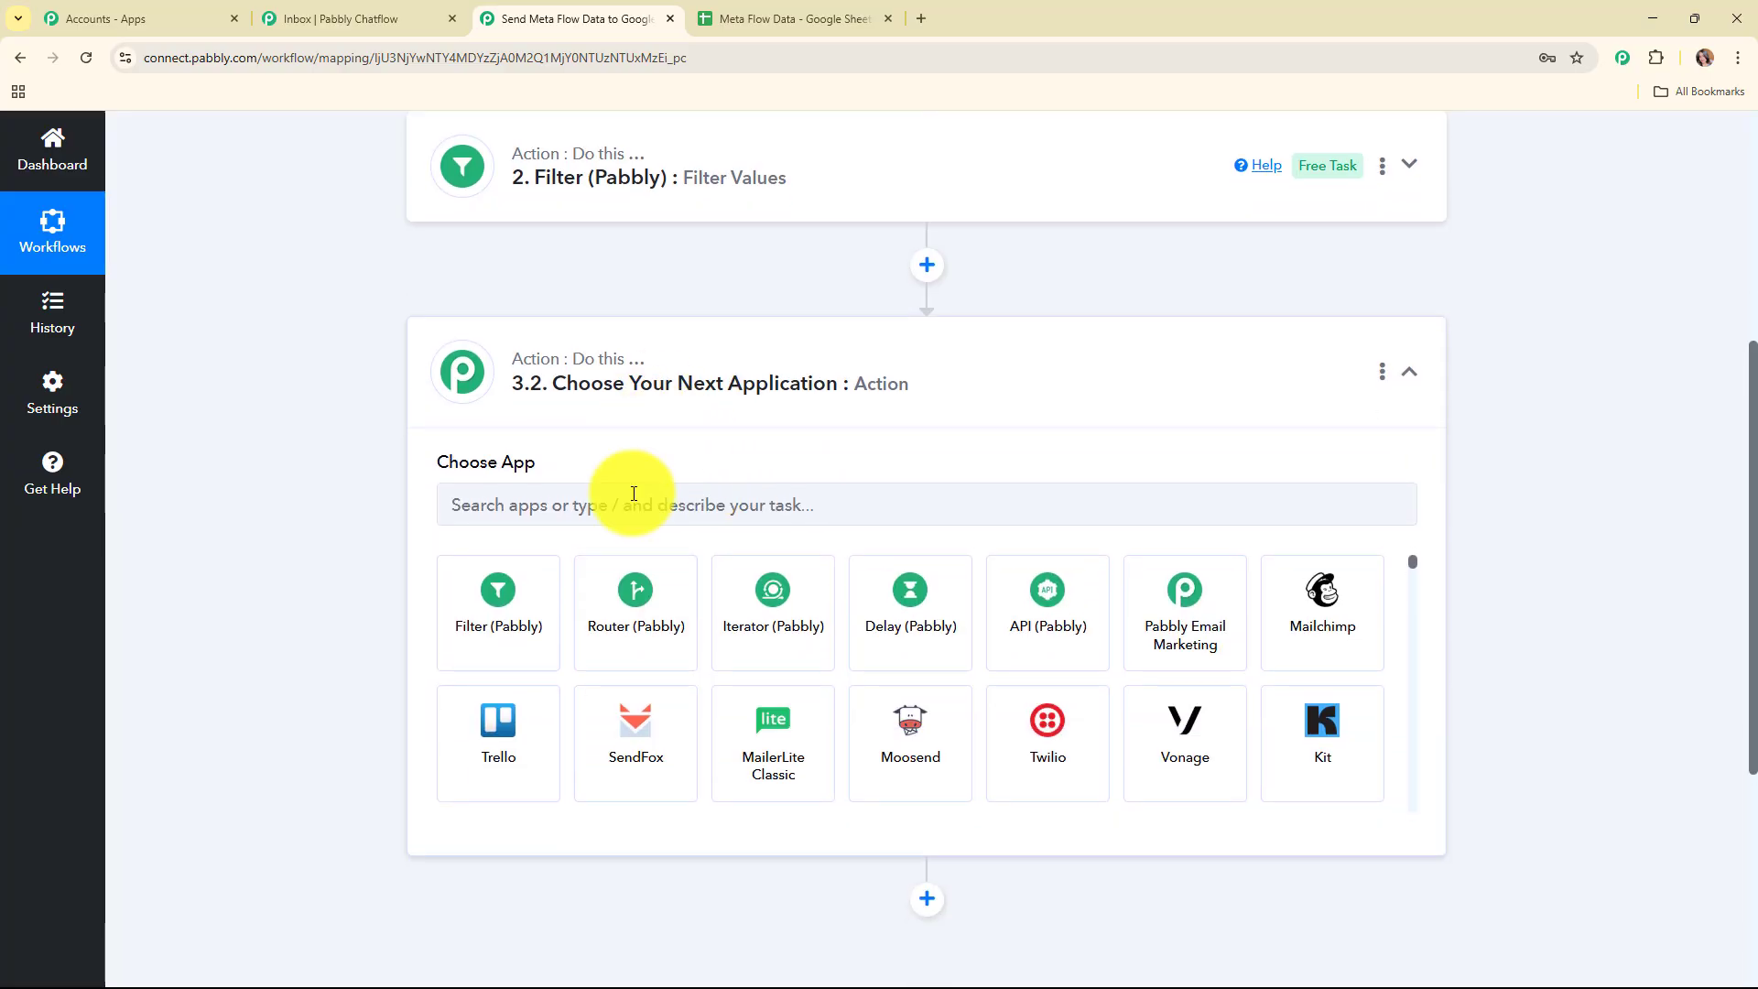
left_click(633, 494)
type("goo")
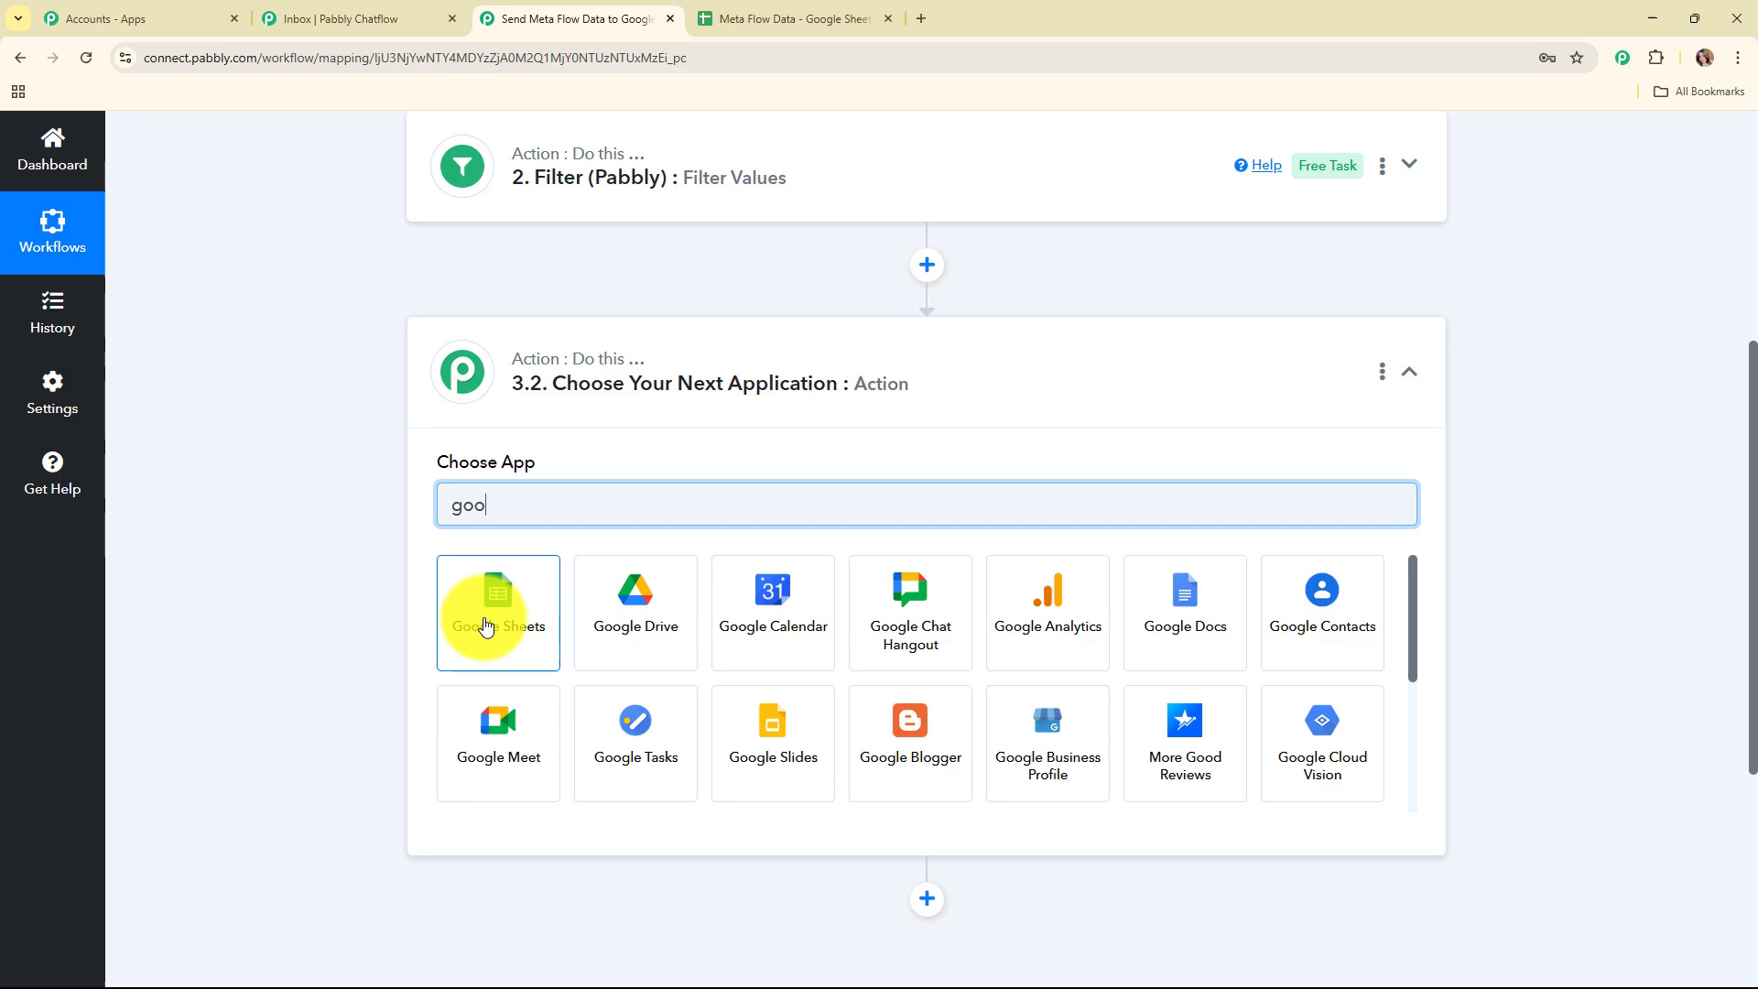
left_click(485, 626)
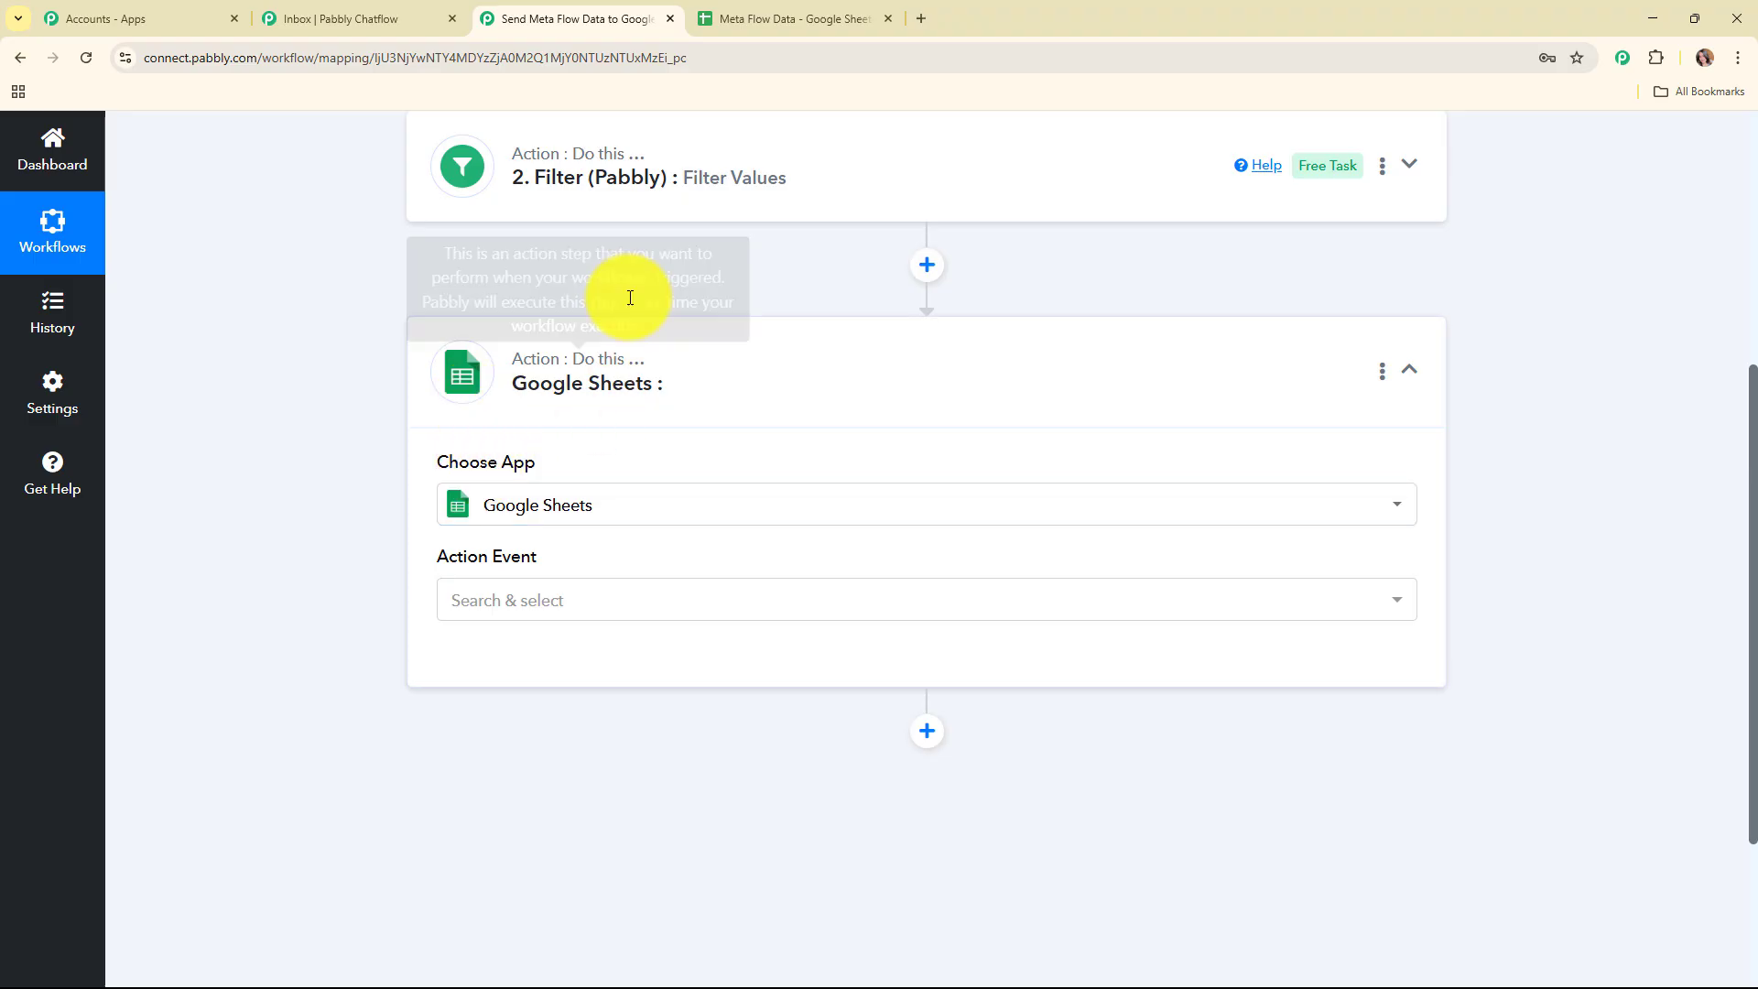
left_click(577, 611)
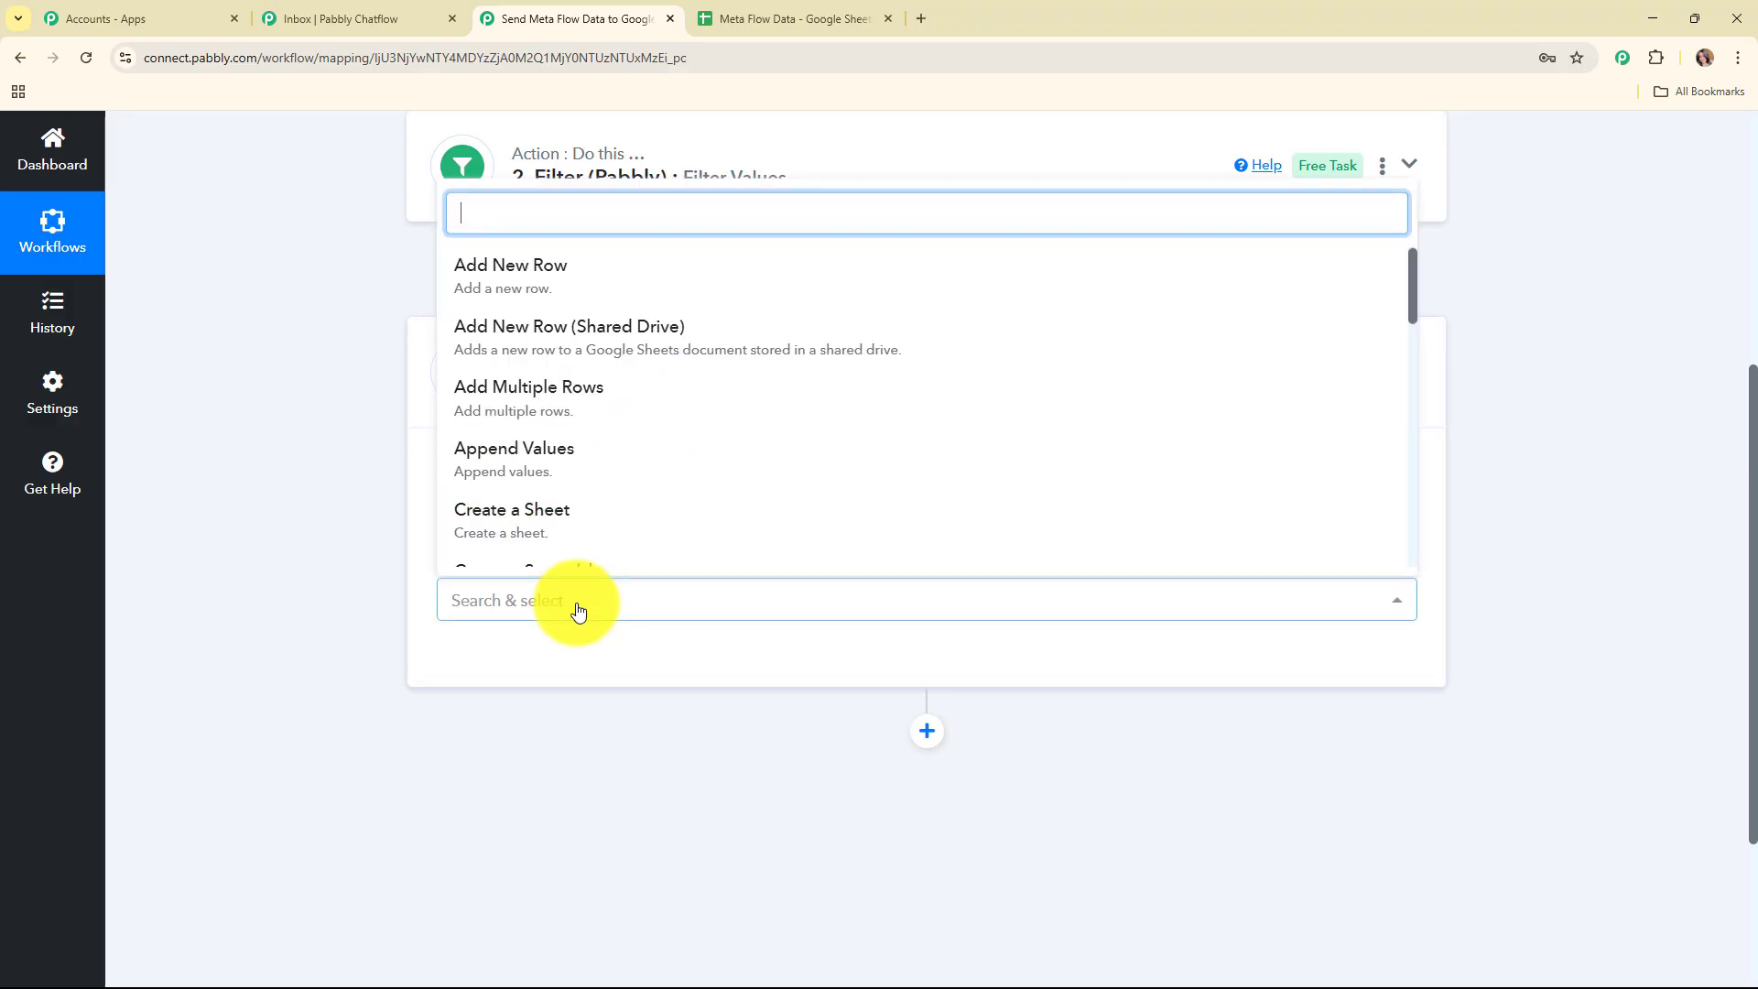
left_click(578, 293)
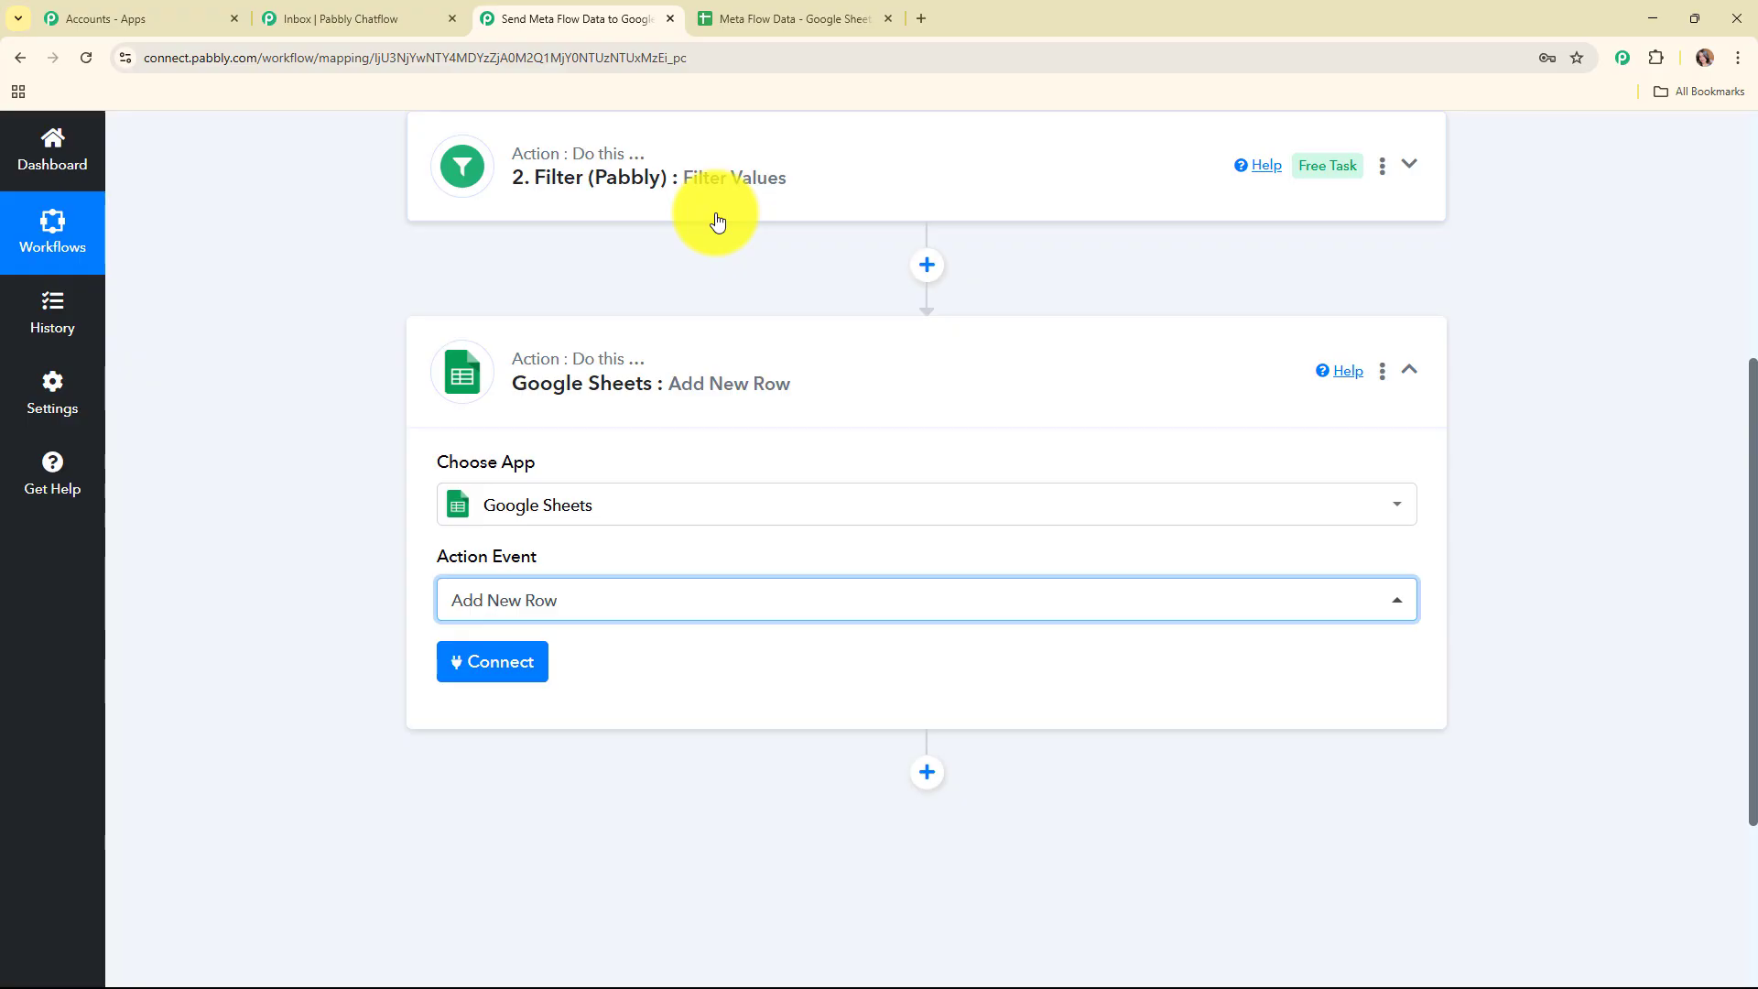
left_click(704, 13)
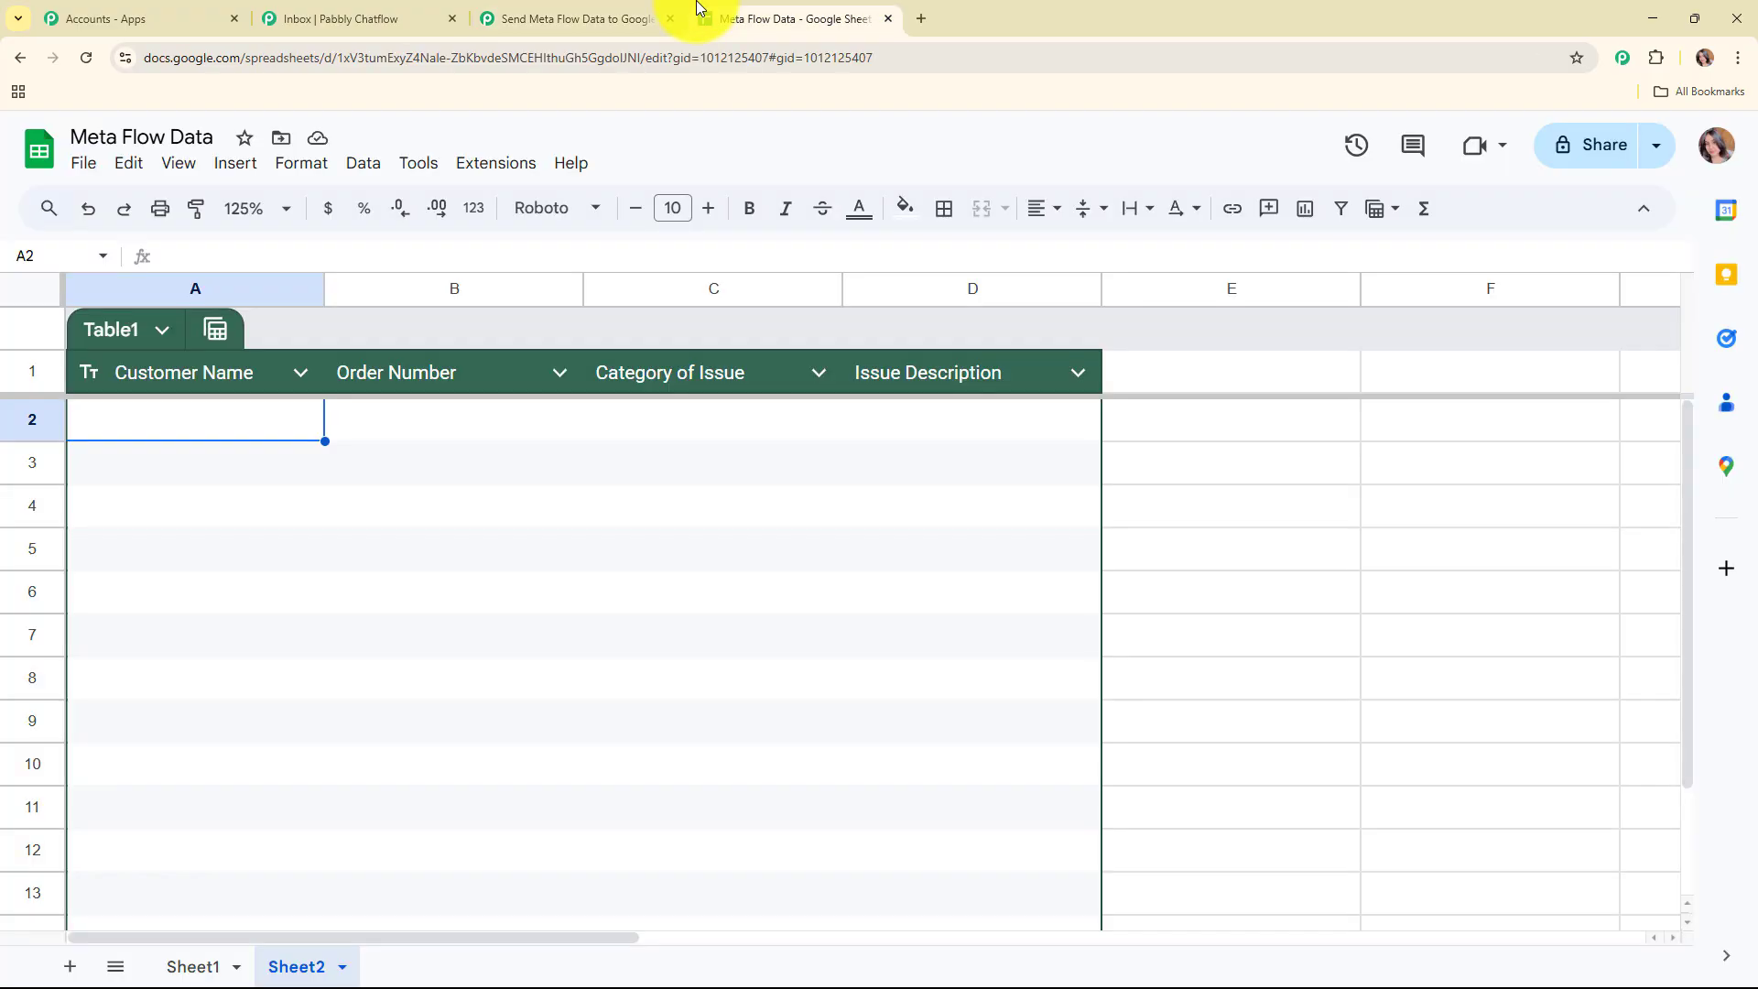
left_click(595, 13)
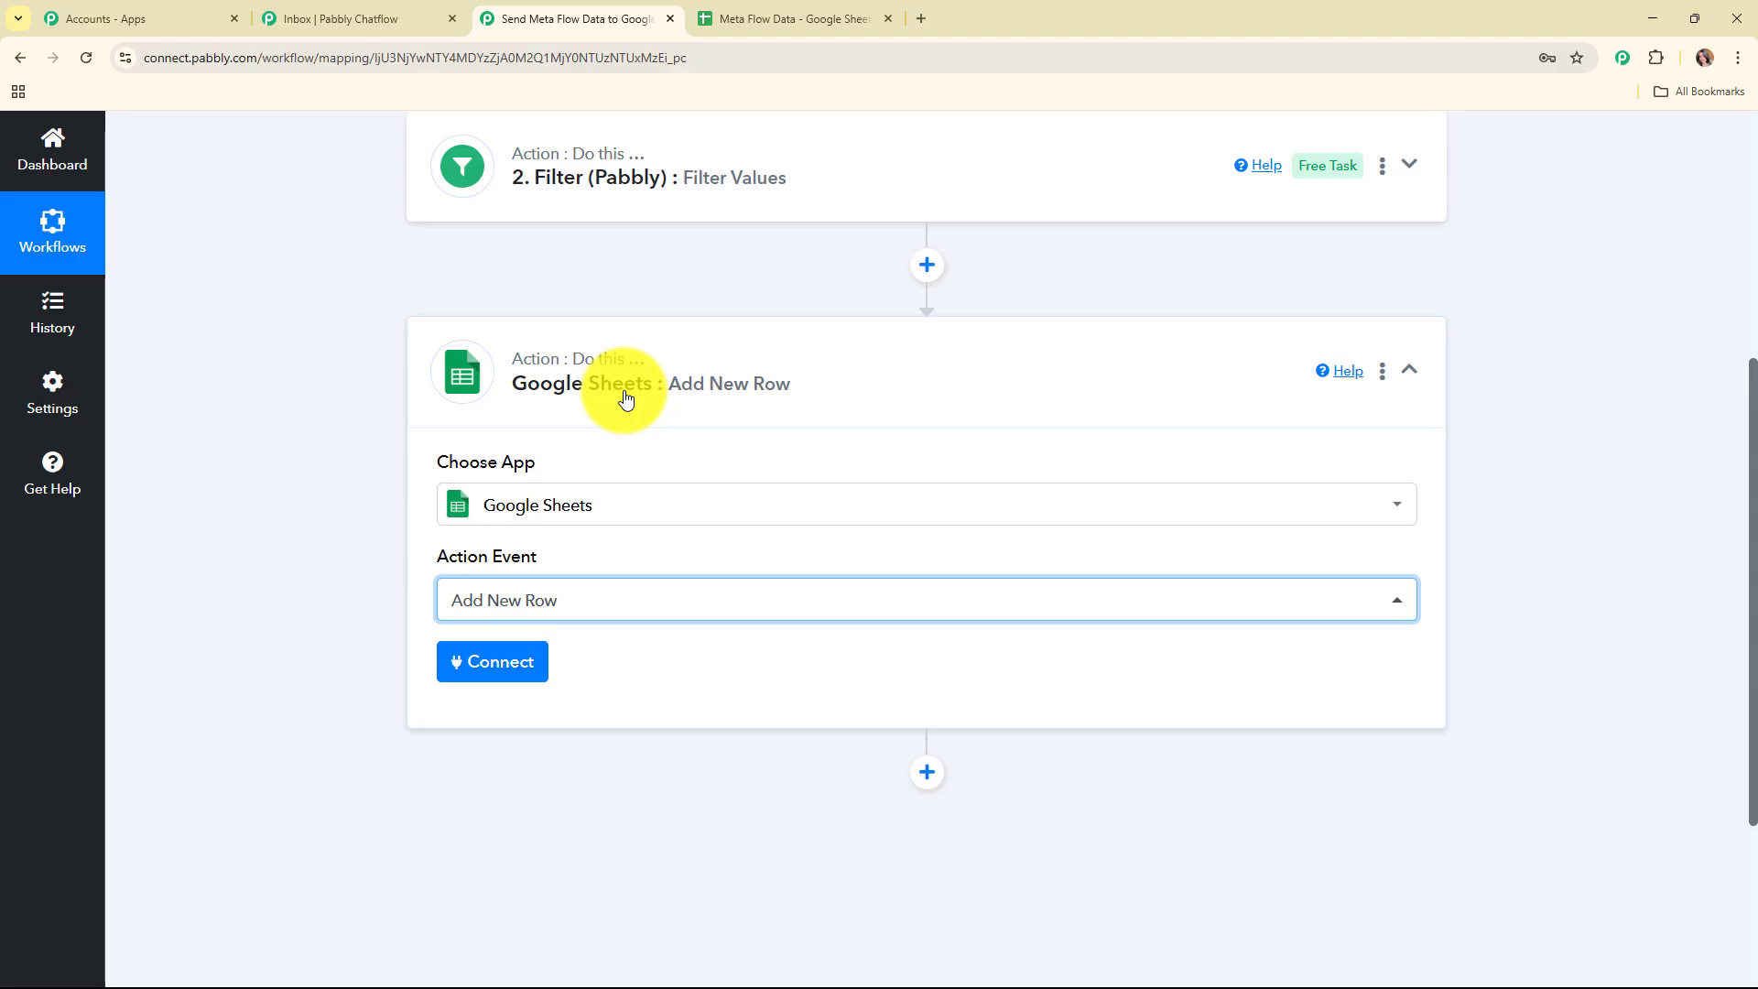
Connect Google Sheets through a new connection, signing in with the first listed Google account and granting the requested access.
left_click(494, 678)
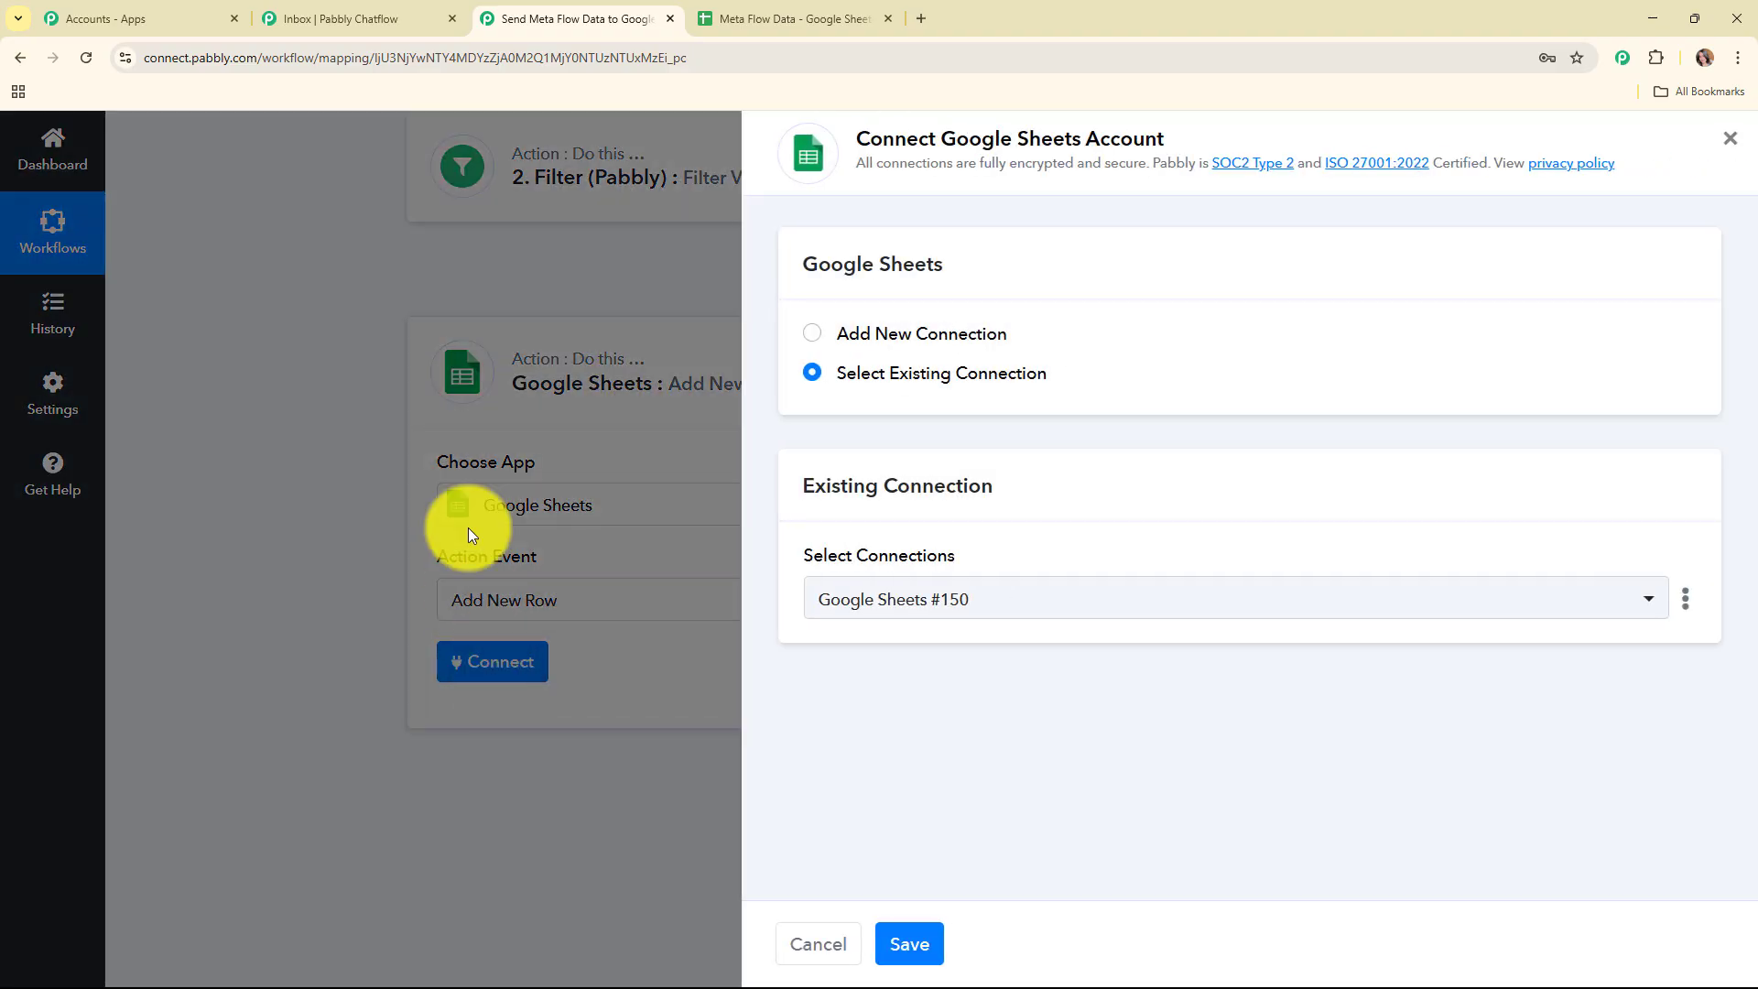
left_click(811, 335)
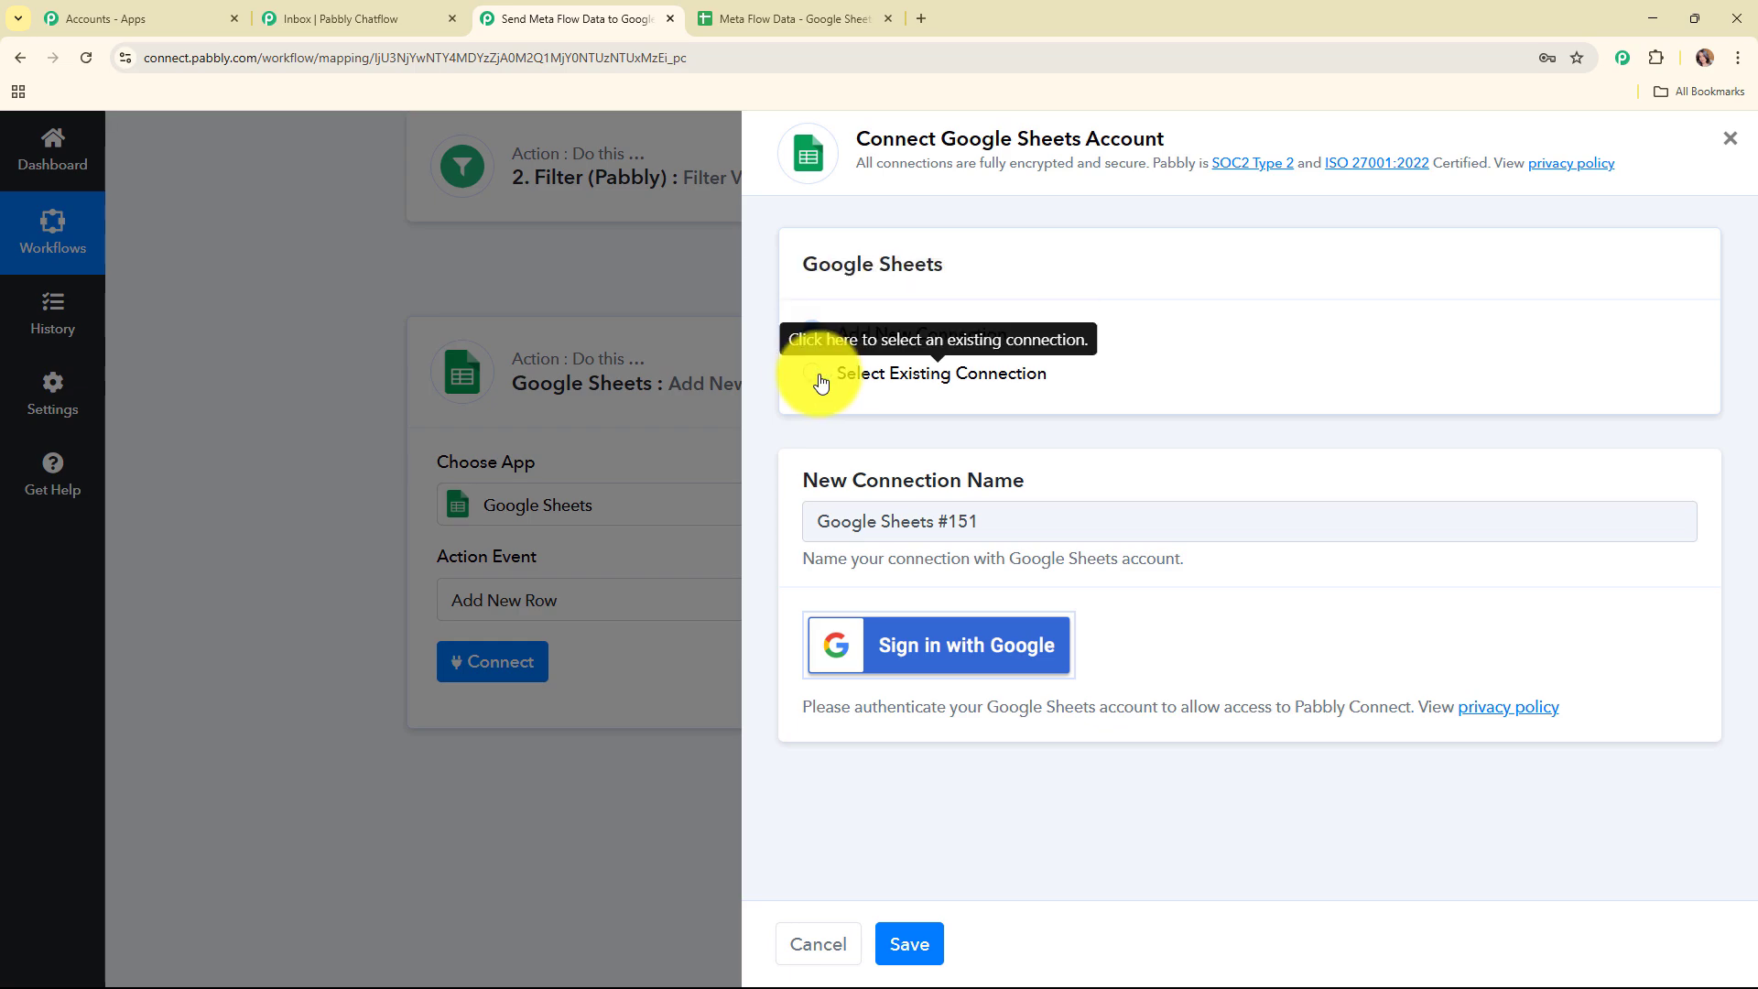
left_click(991, 657)
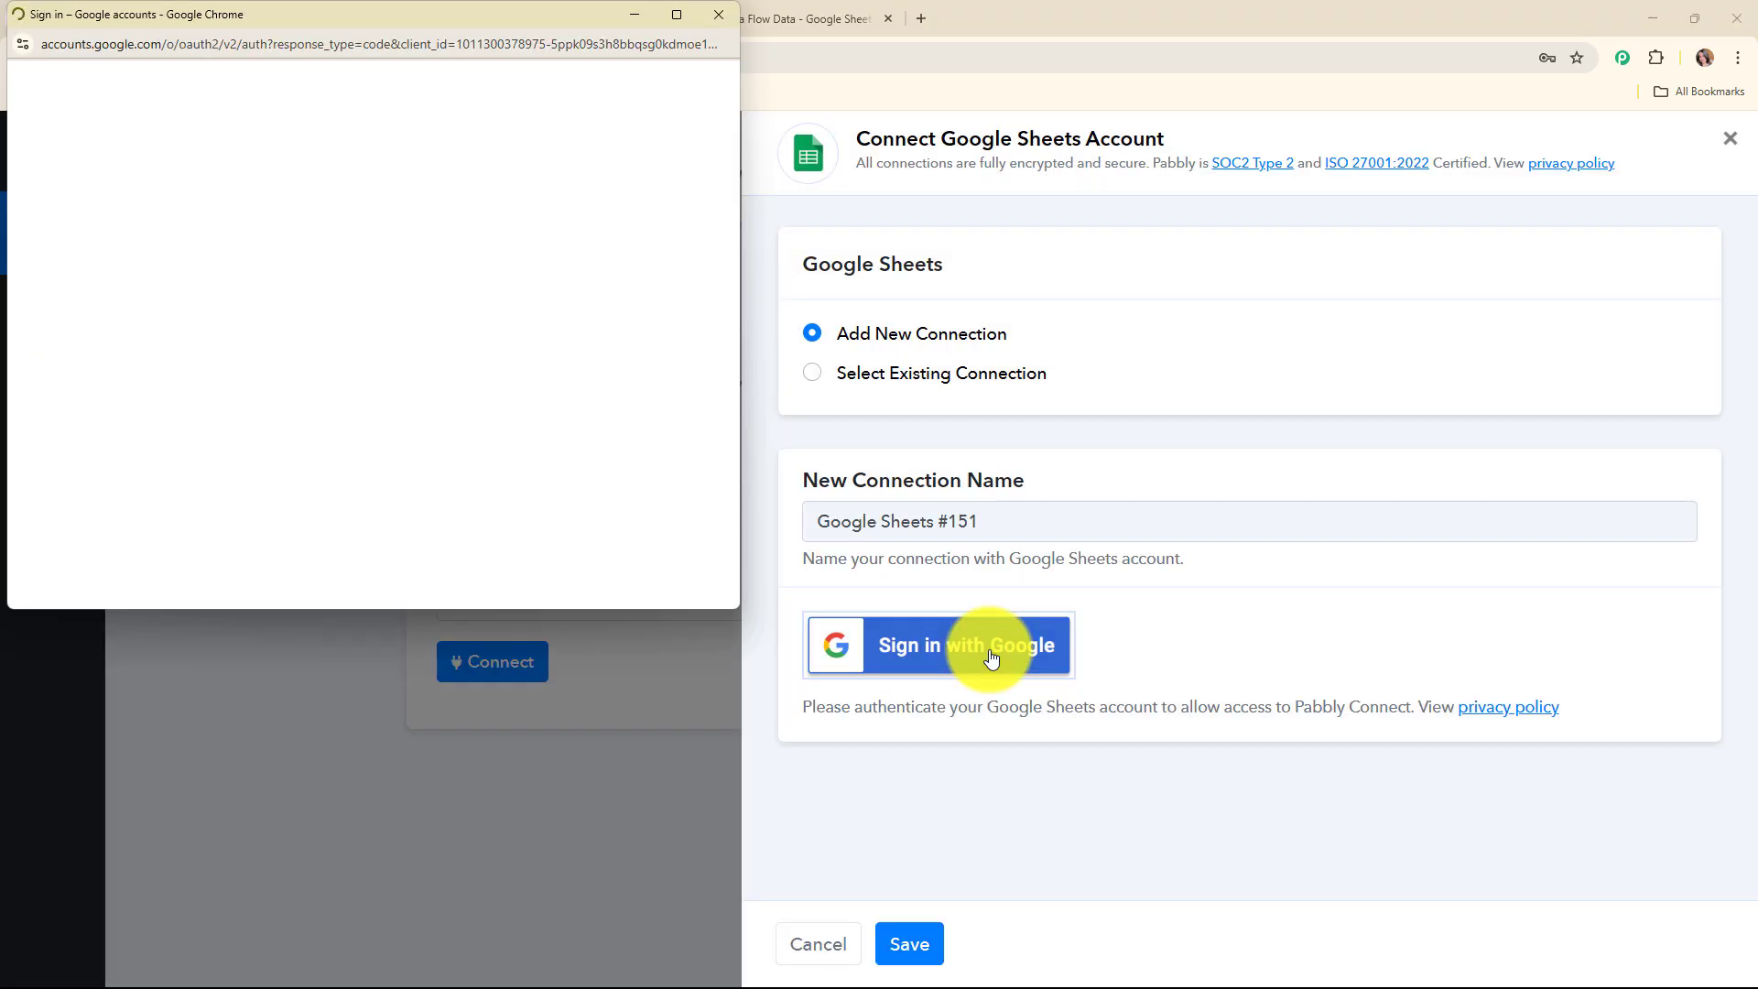
left_click(584, 216)
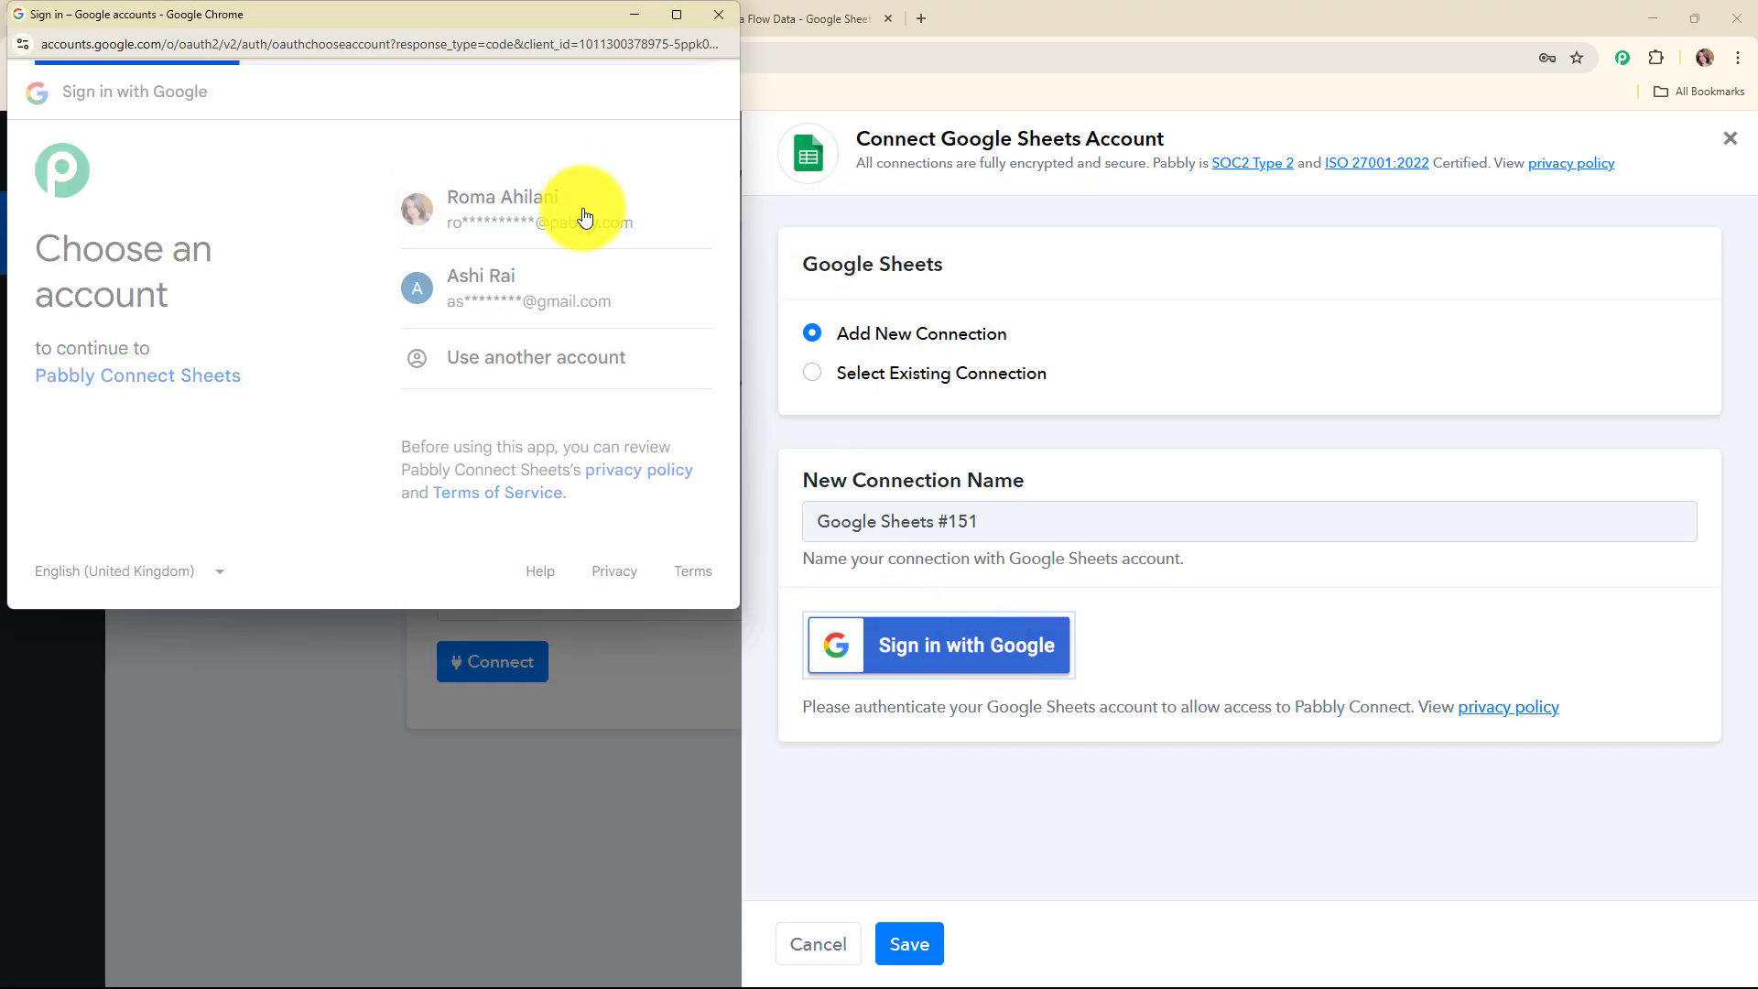
scroll(683, 399, "down", 2)
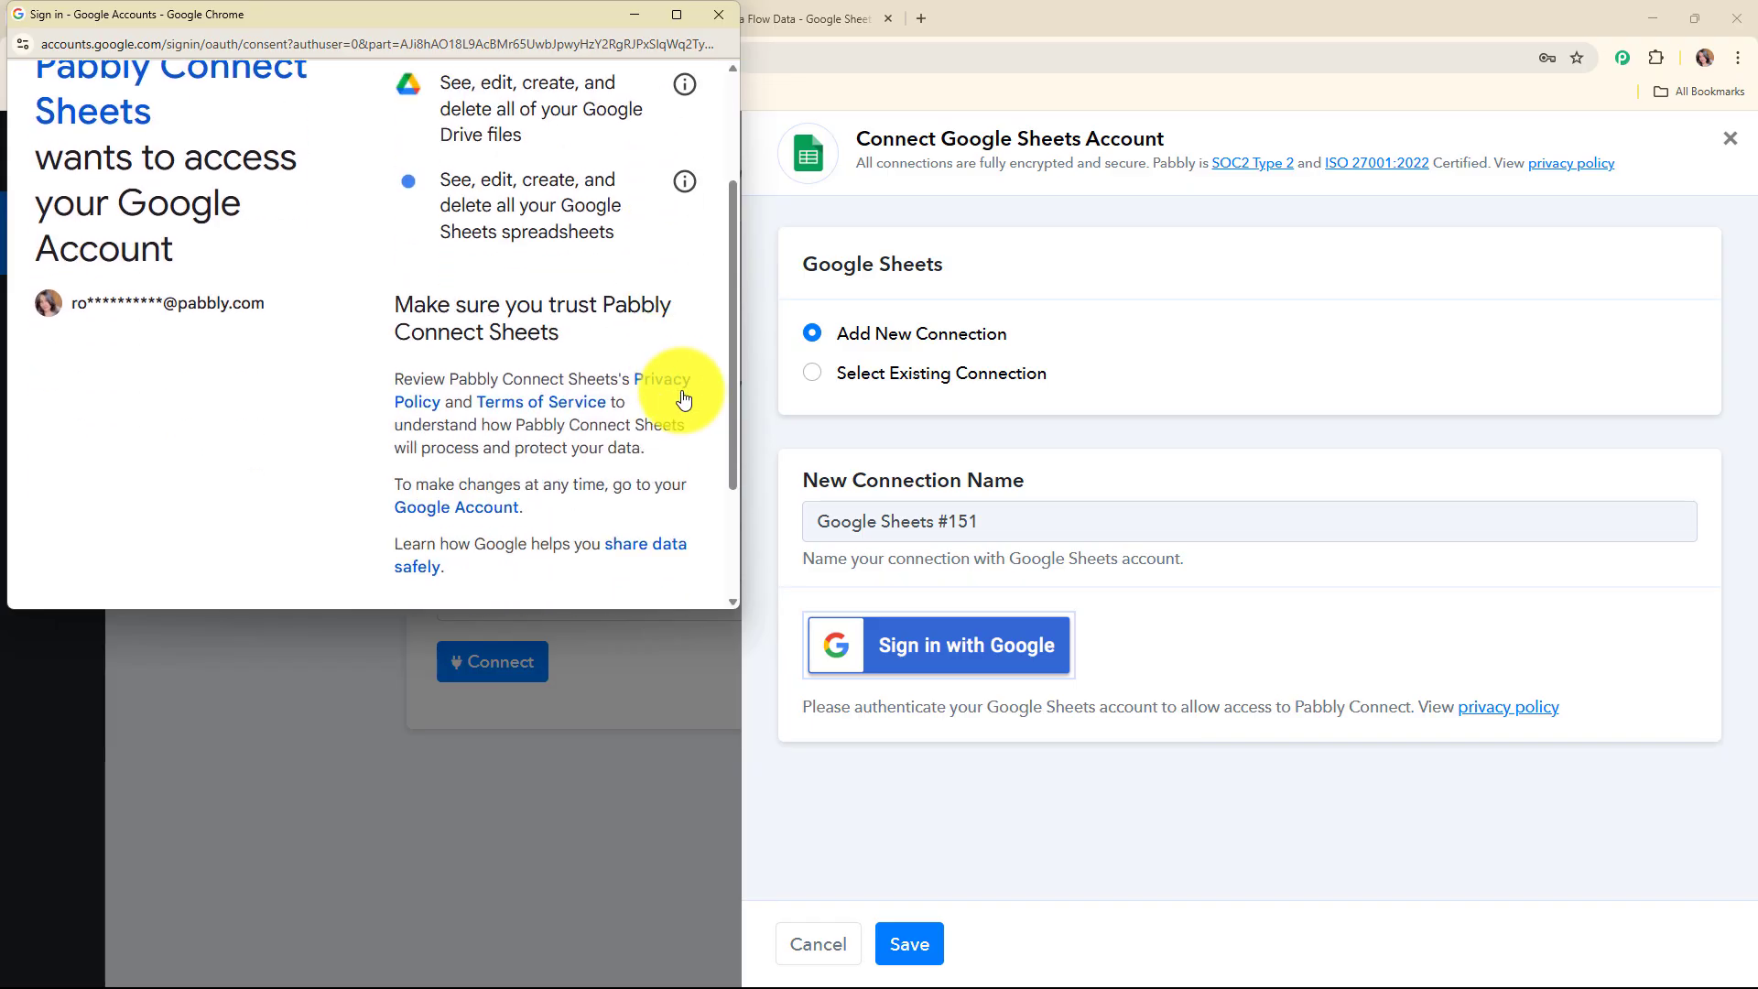
scroll(683, 399, "down", 2)
left_click(676, 491)
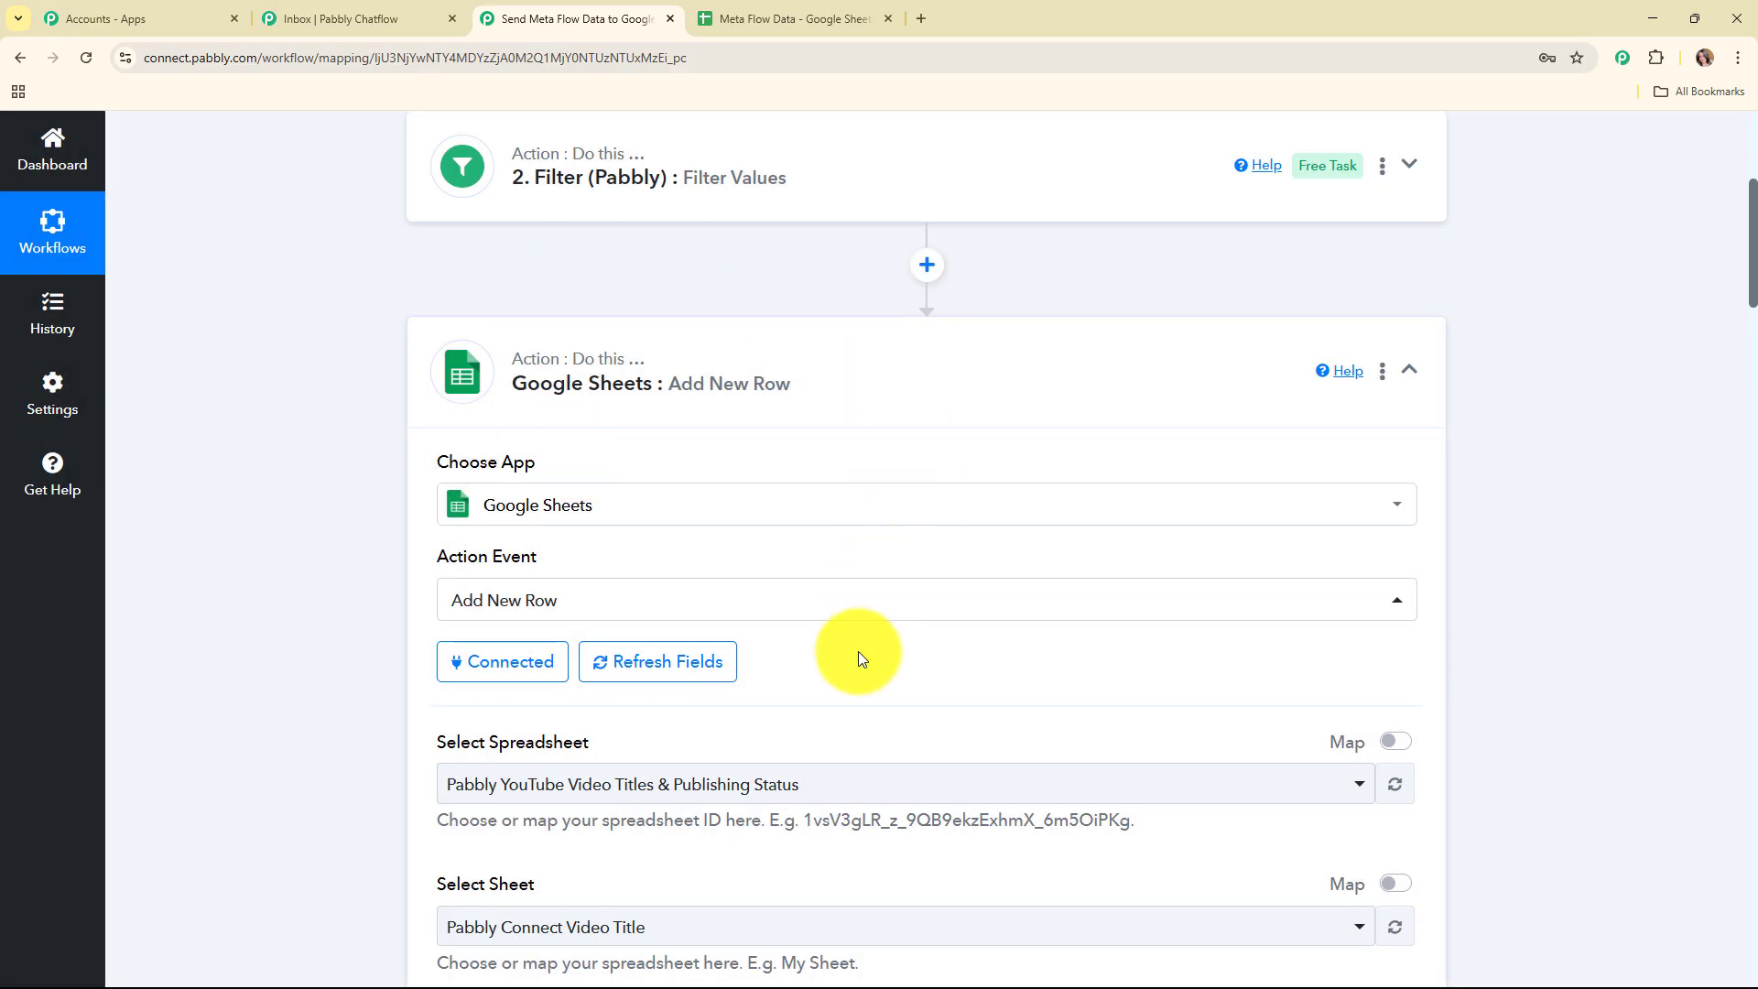
scroll(858, 651, "down", 4)
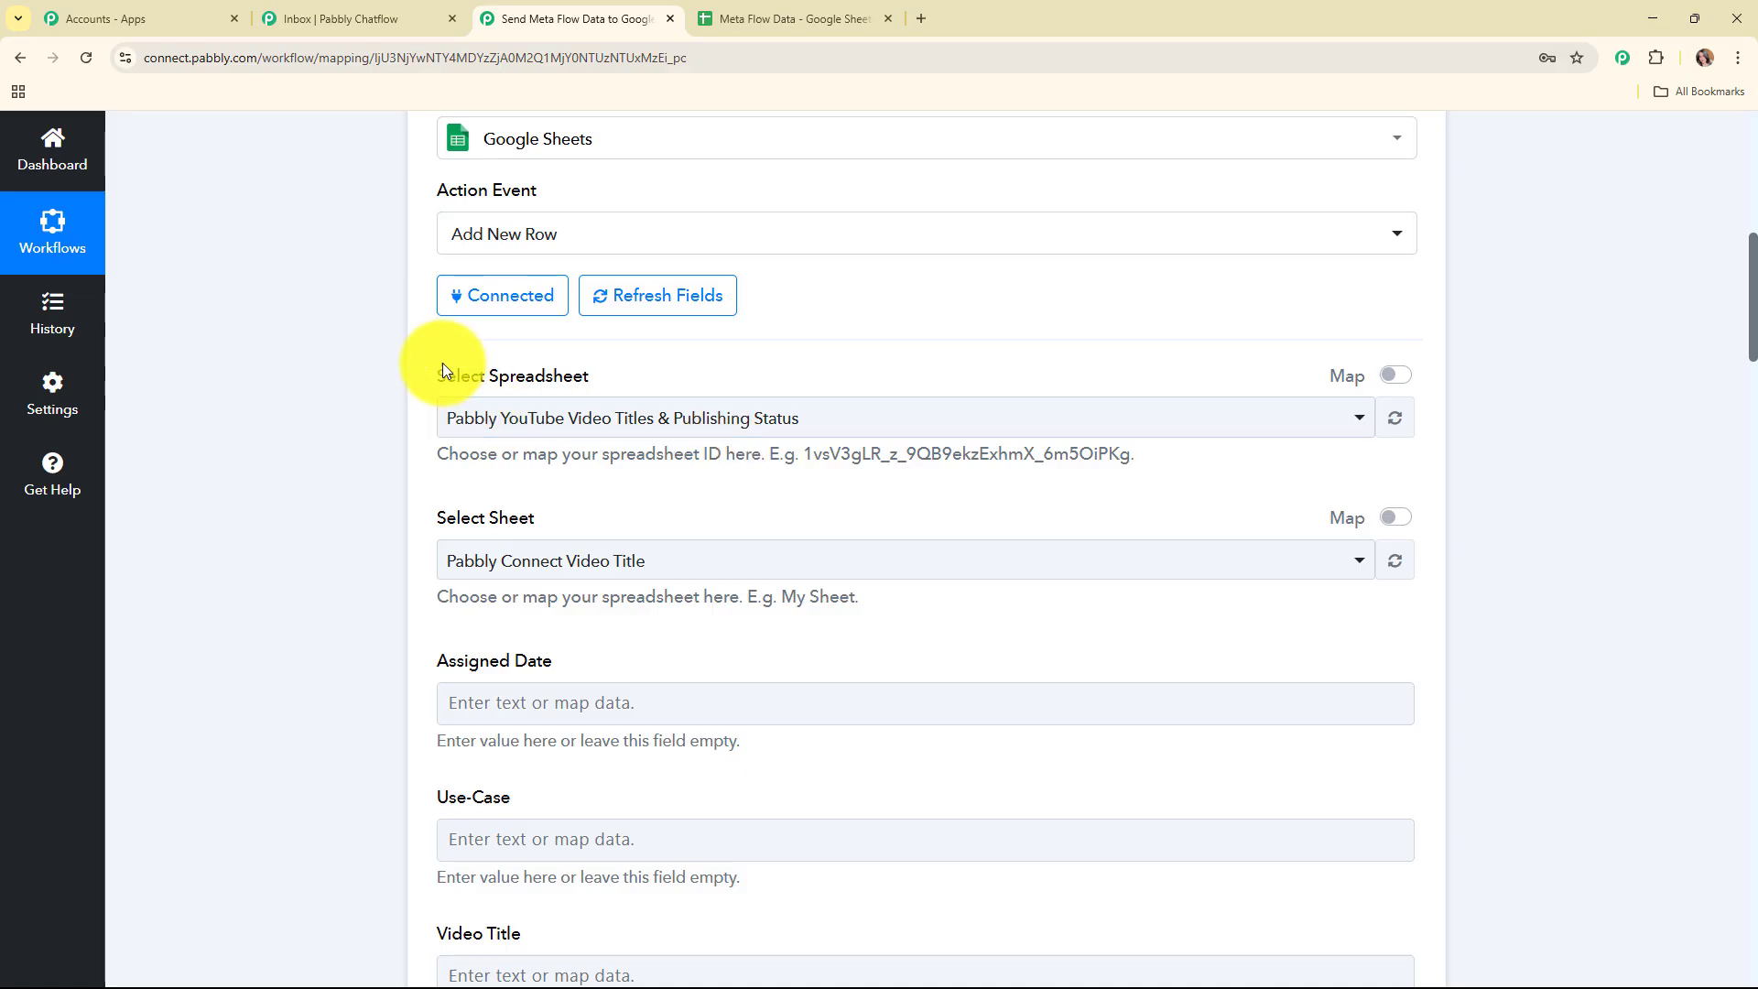
Set the Google Sheets action's spreadsheet to Meta Flow Data and its sheet to Sheet1, checking the spreadsheet's name first.
left_click_drag(517, 379, 612, 381)
left_click(689, 495)
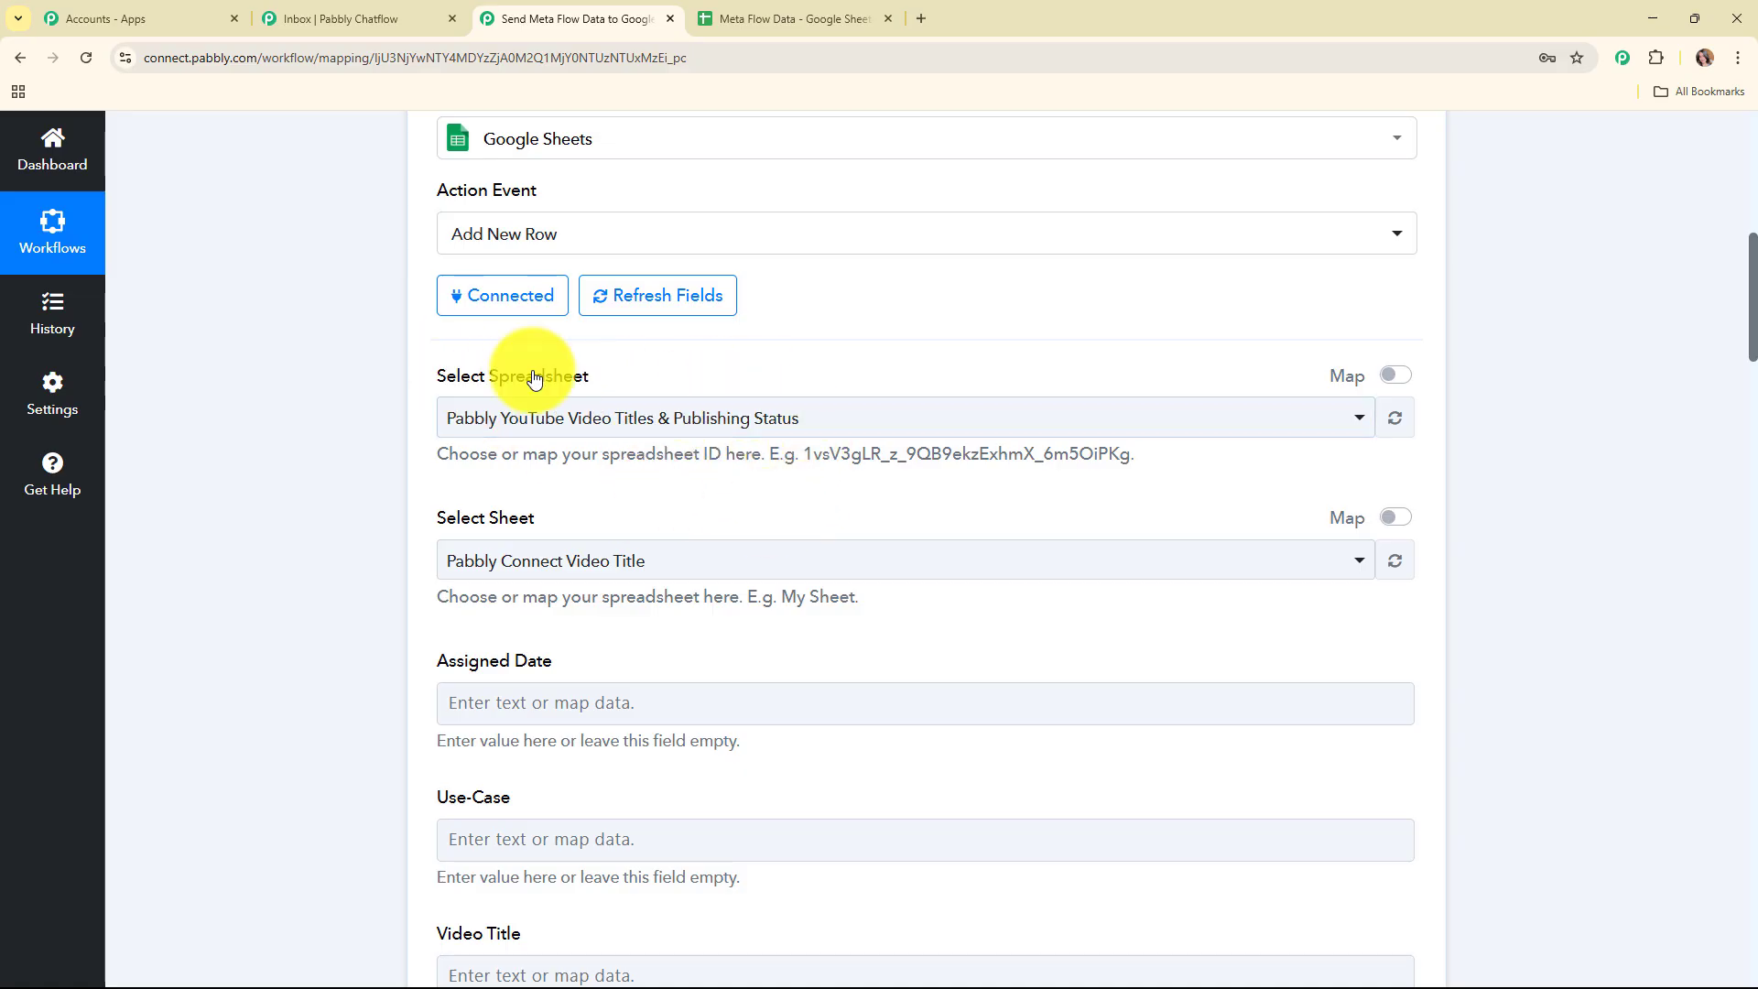
left_click(796, 7)
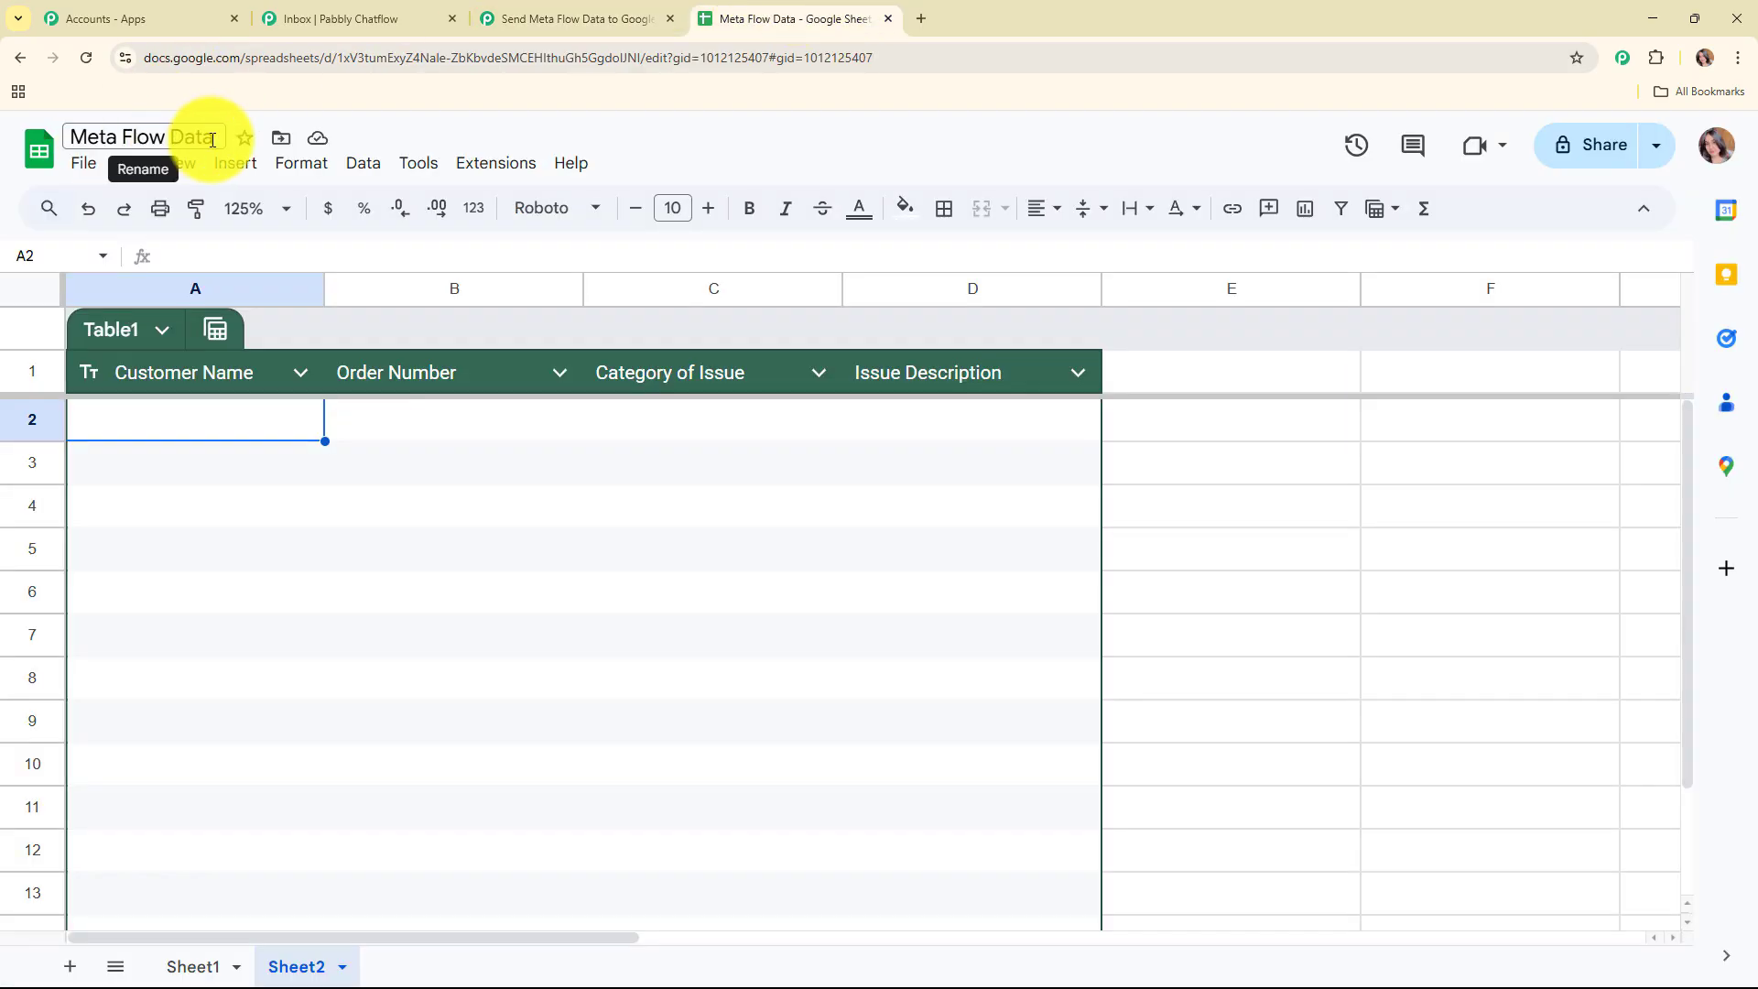
left_click(538, 18)
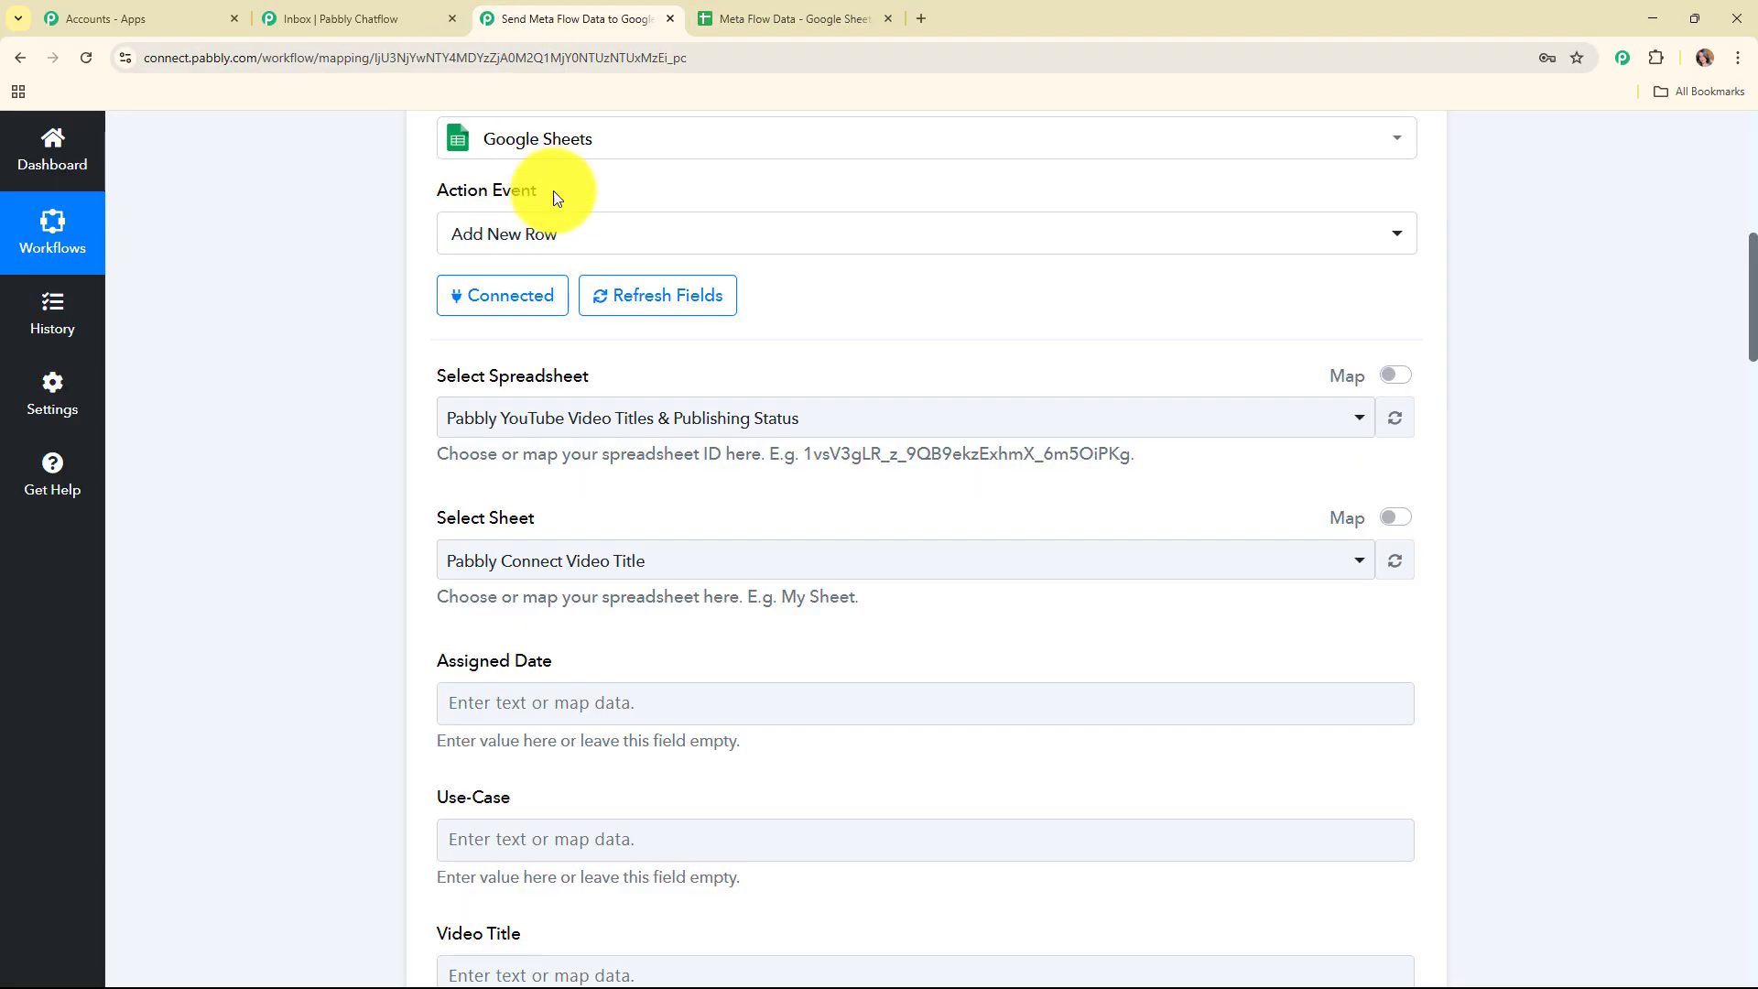
left_click(566, 412)
left_click(562, 566)
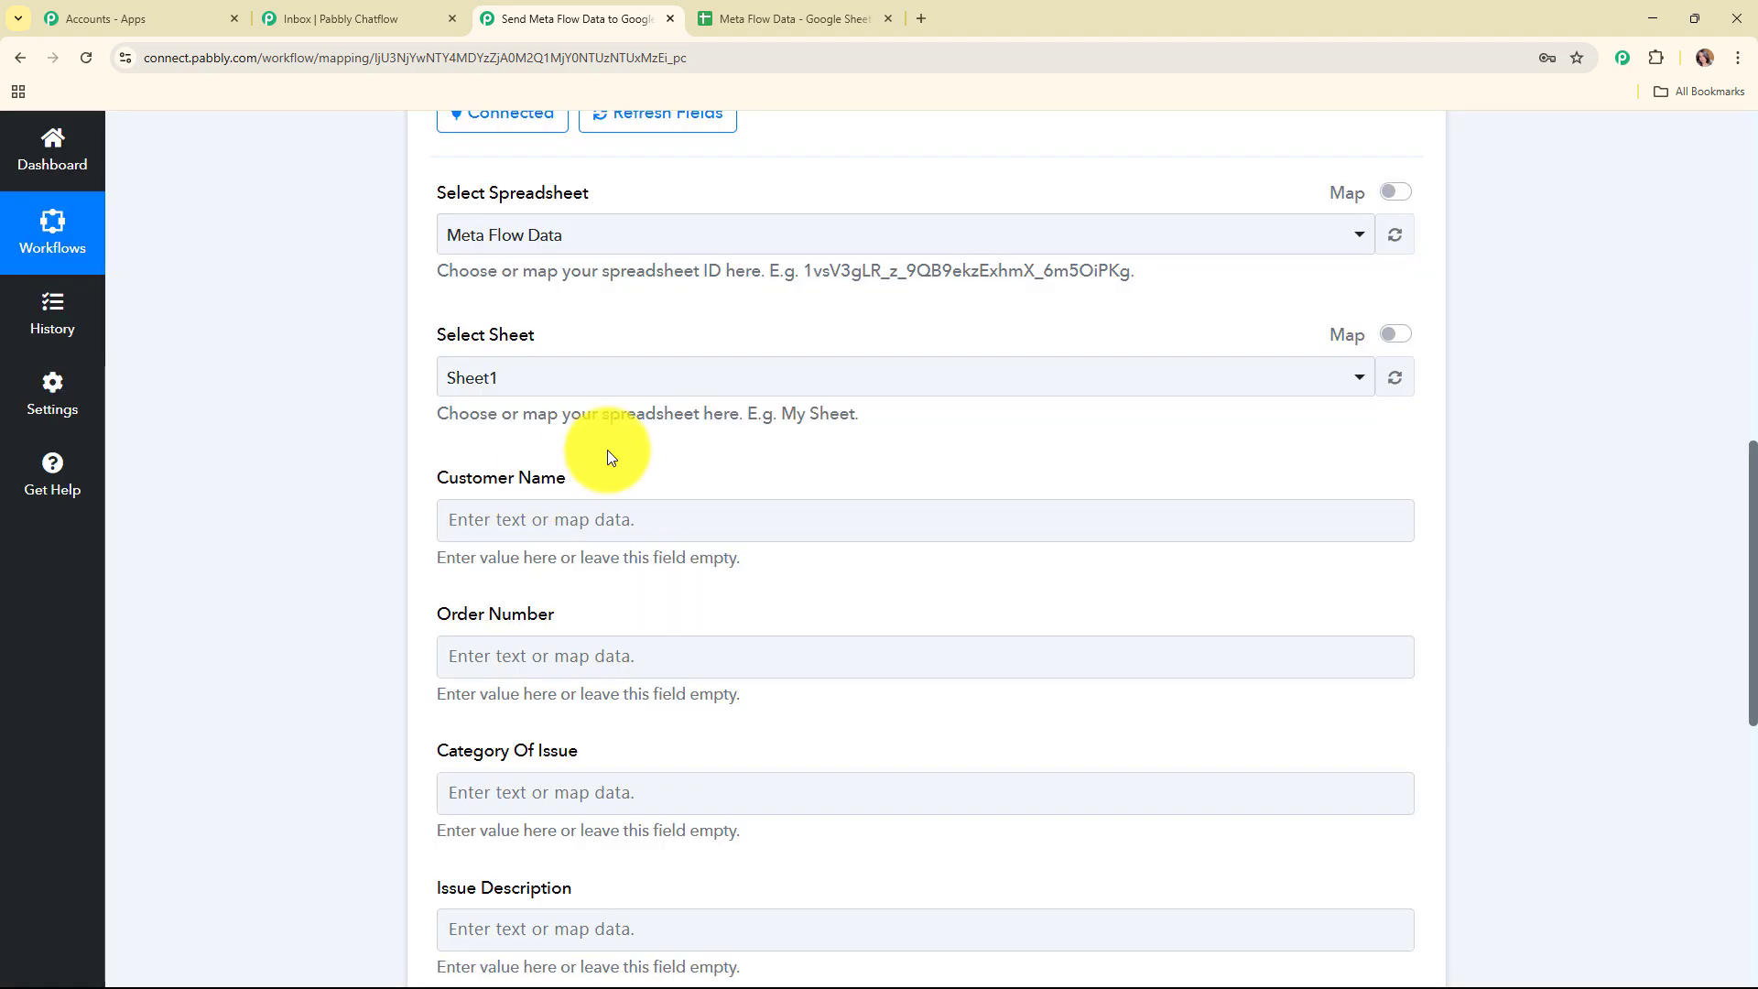
left_click(616, 376)
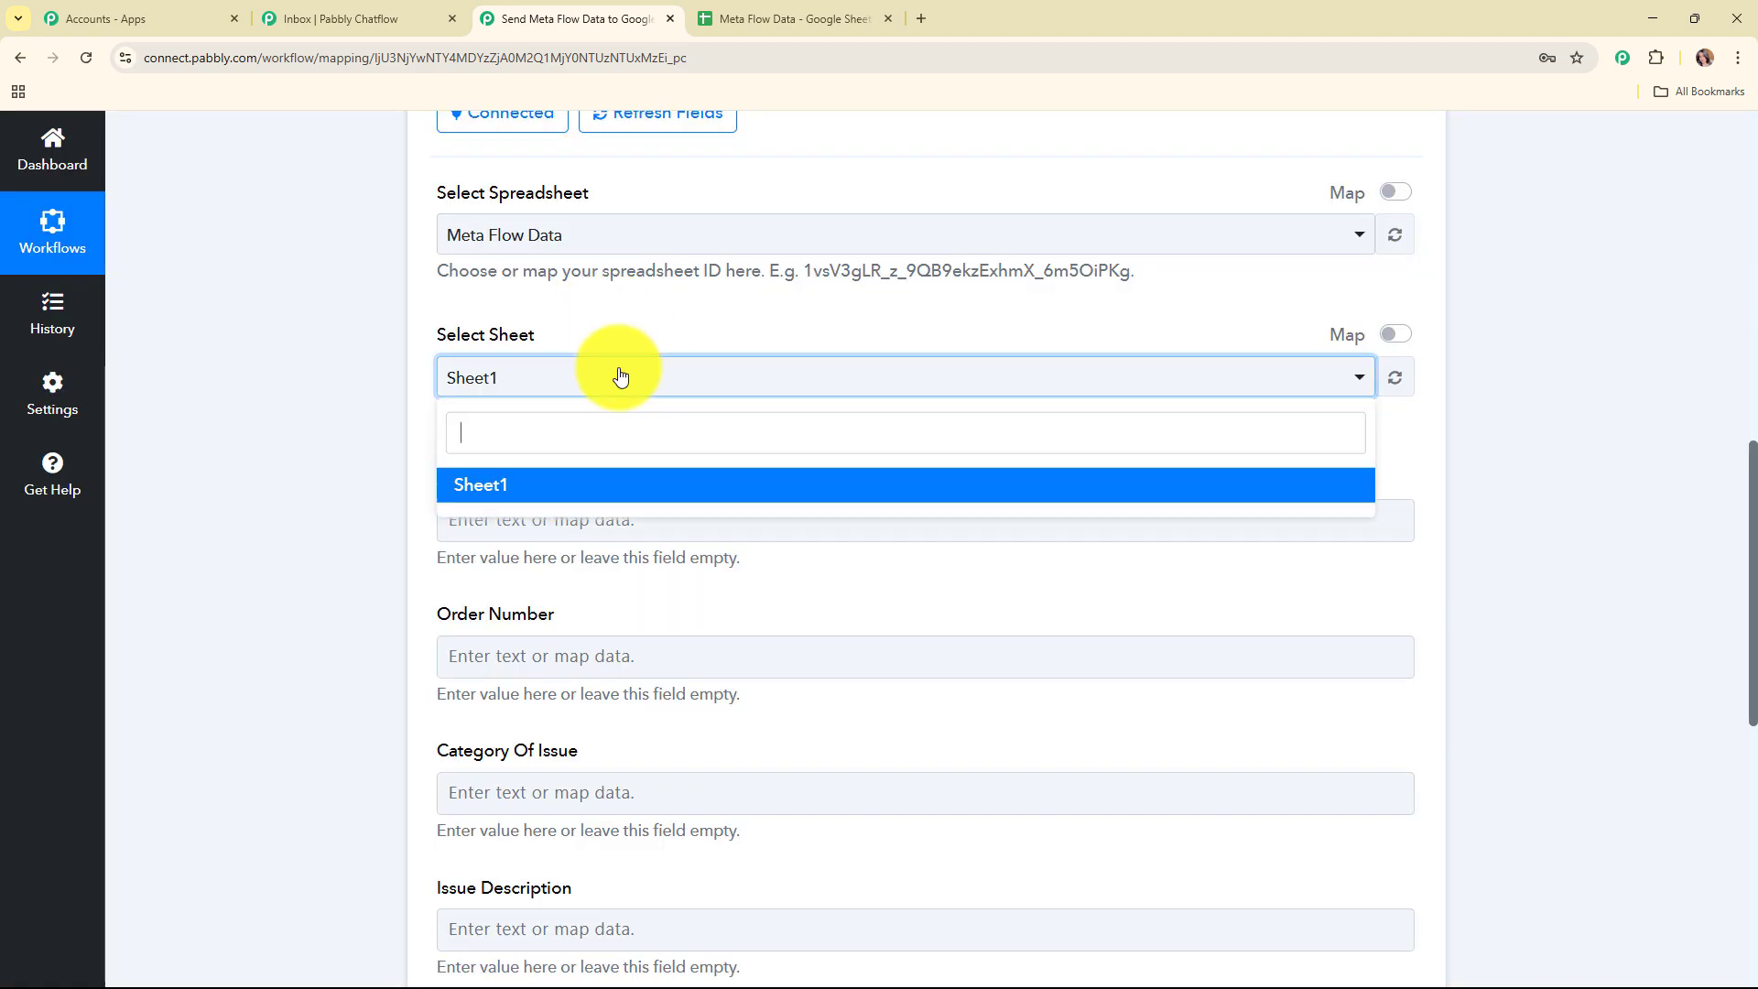
left_click(659, 482)
Map the Customer Name field to the webhook's Screen 0 Name 0 response, after consulting the spreadsheet's columns.
scroll(1348, 440, "down", 3)
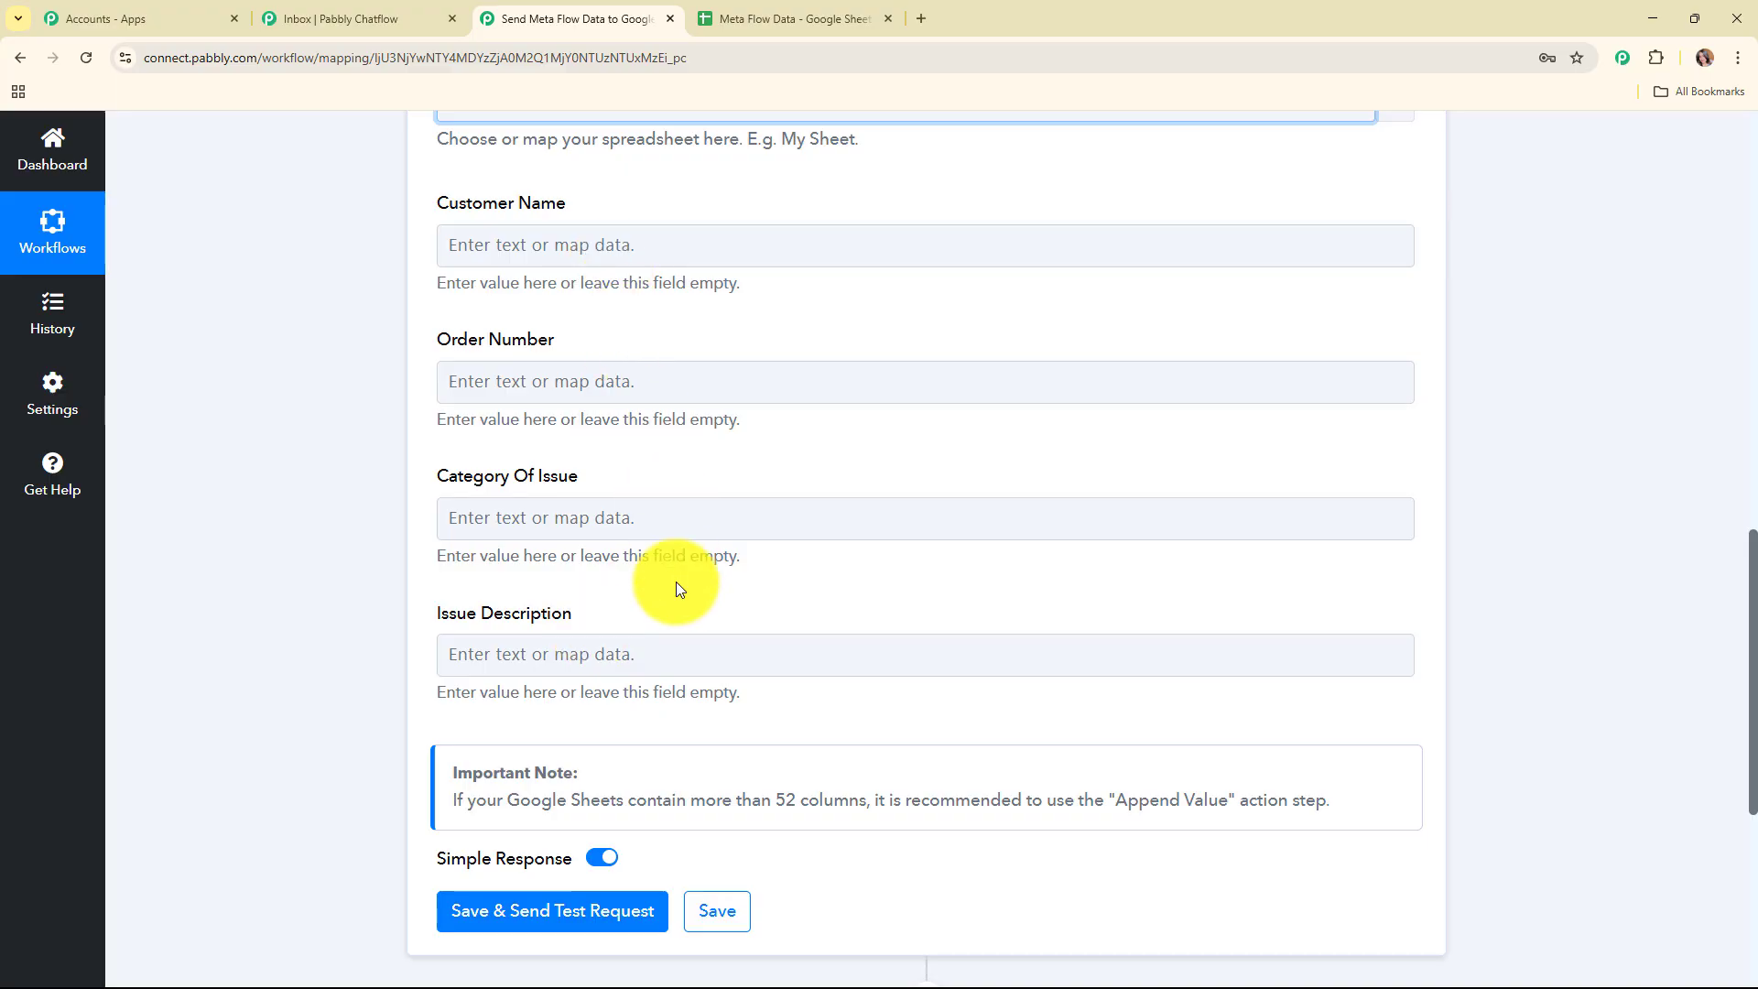
left_click(727, 14)
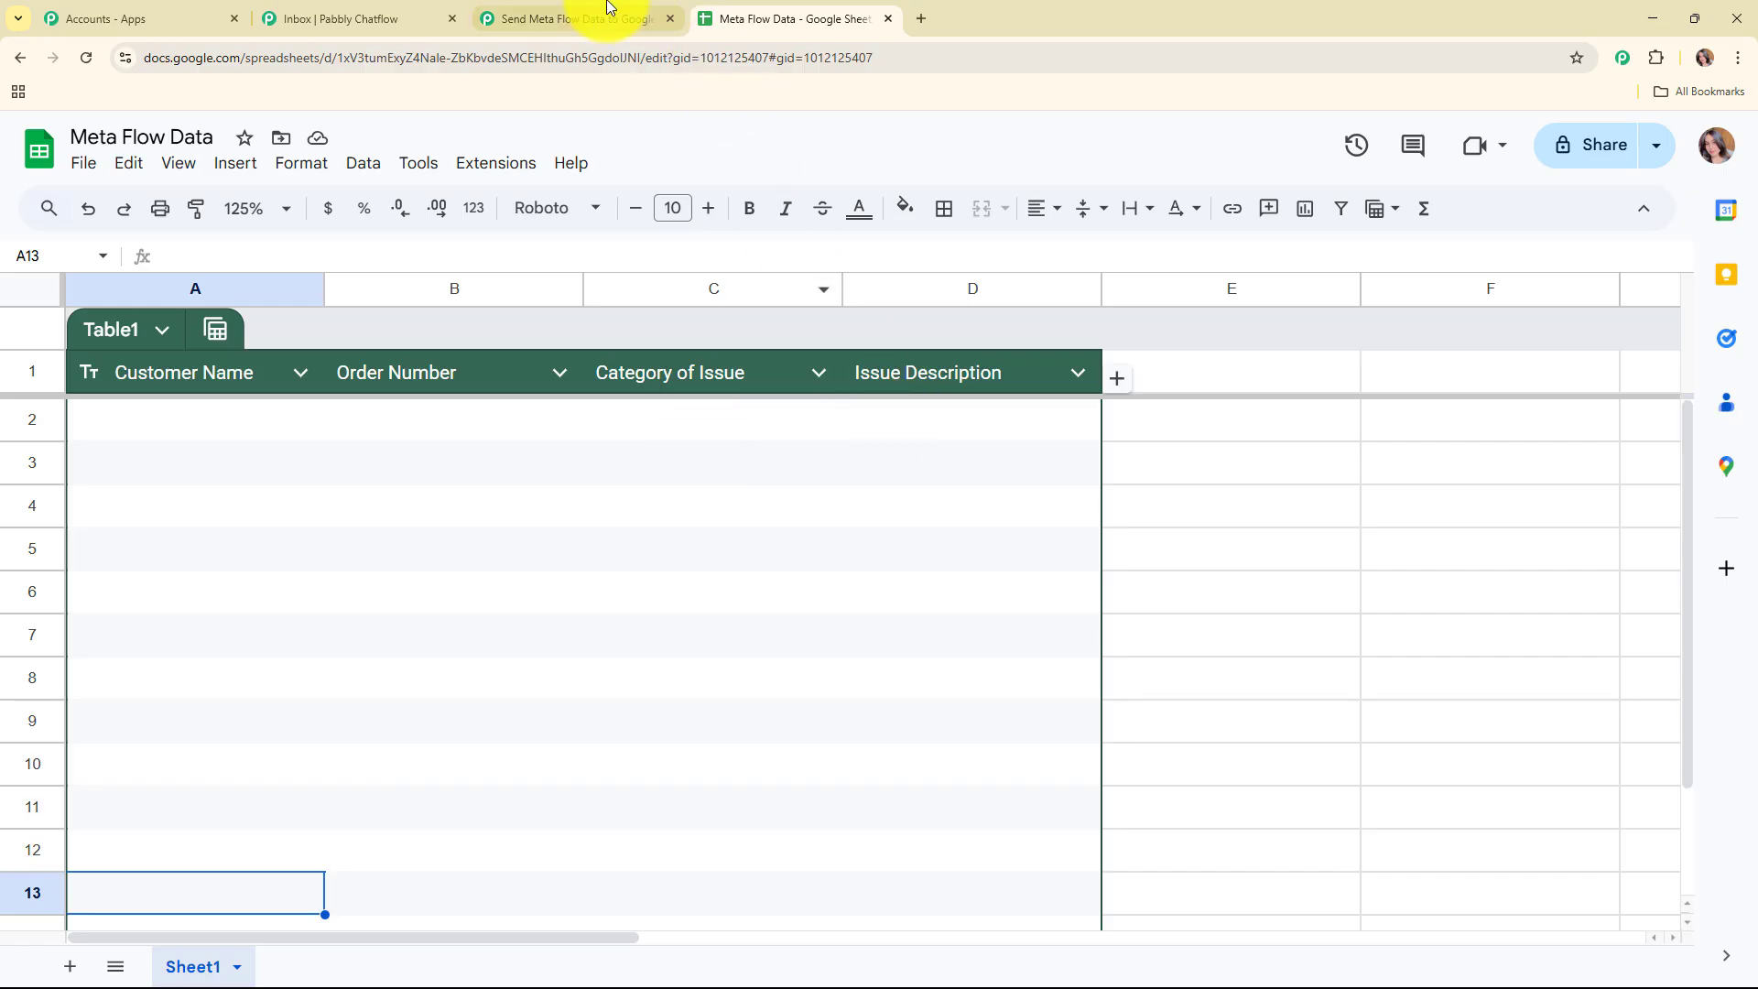
left_click(586, 18)
left_click(494, 246)
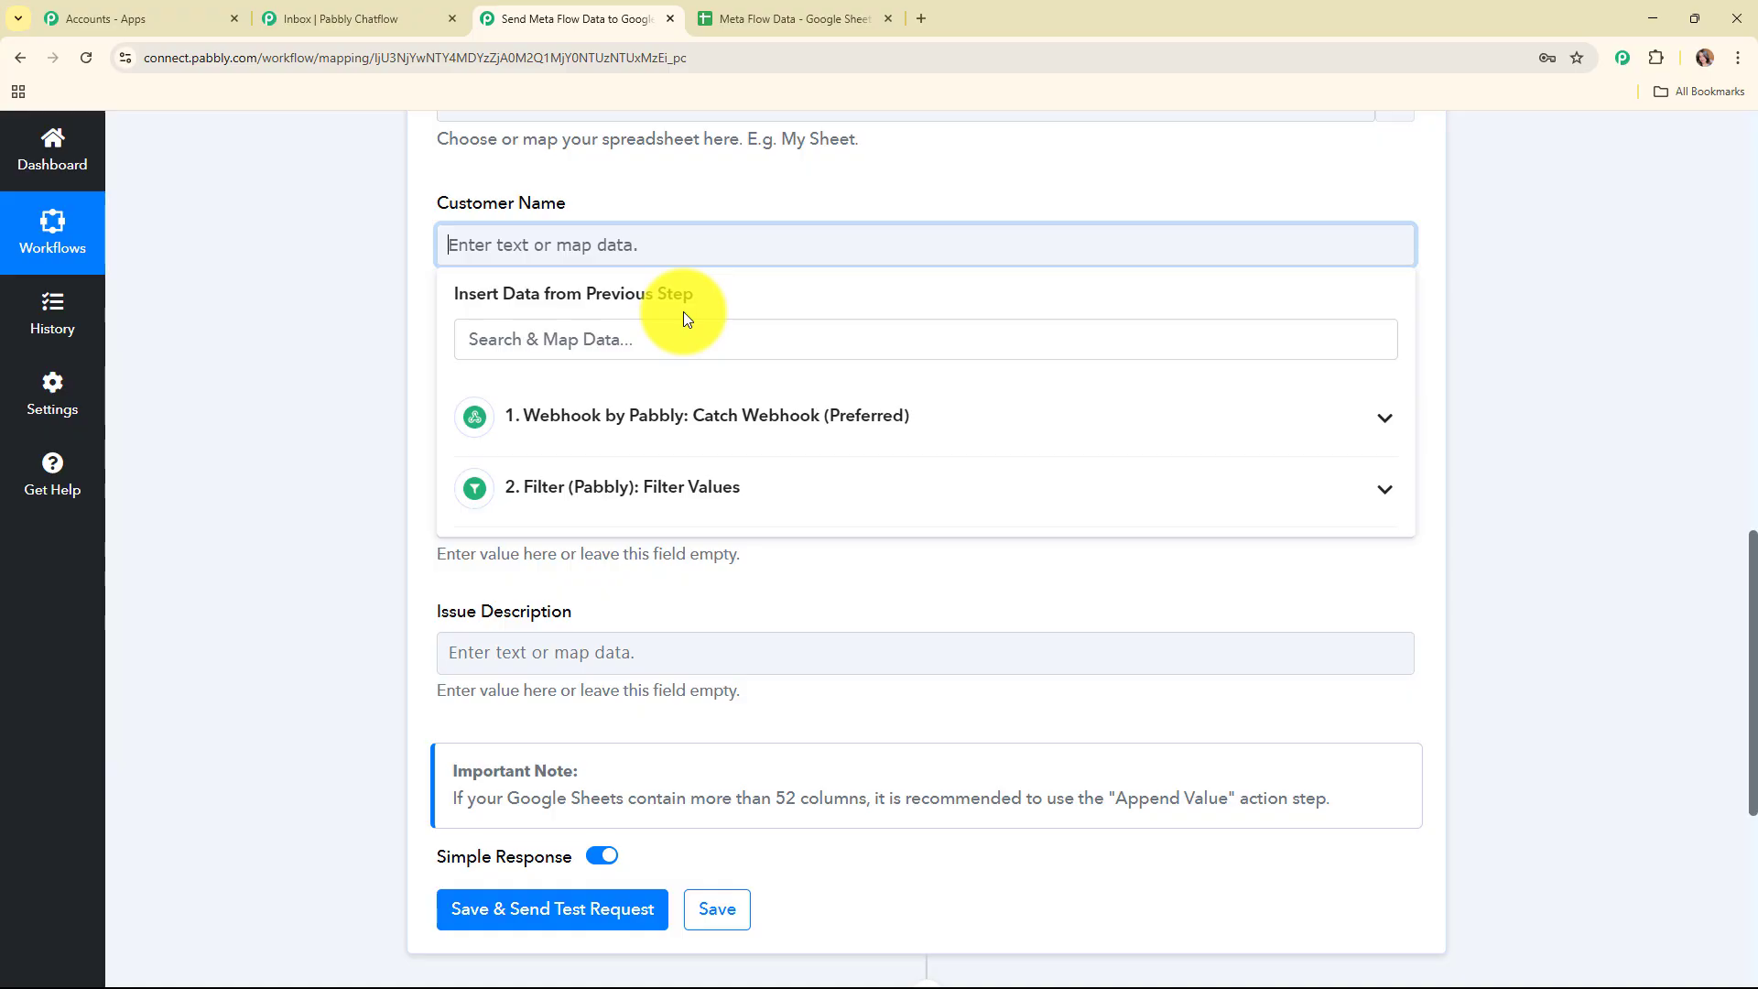
left_click(935, 427)
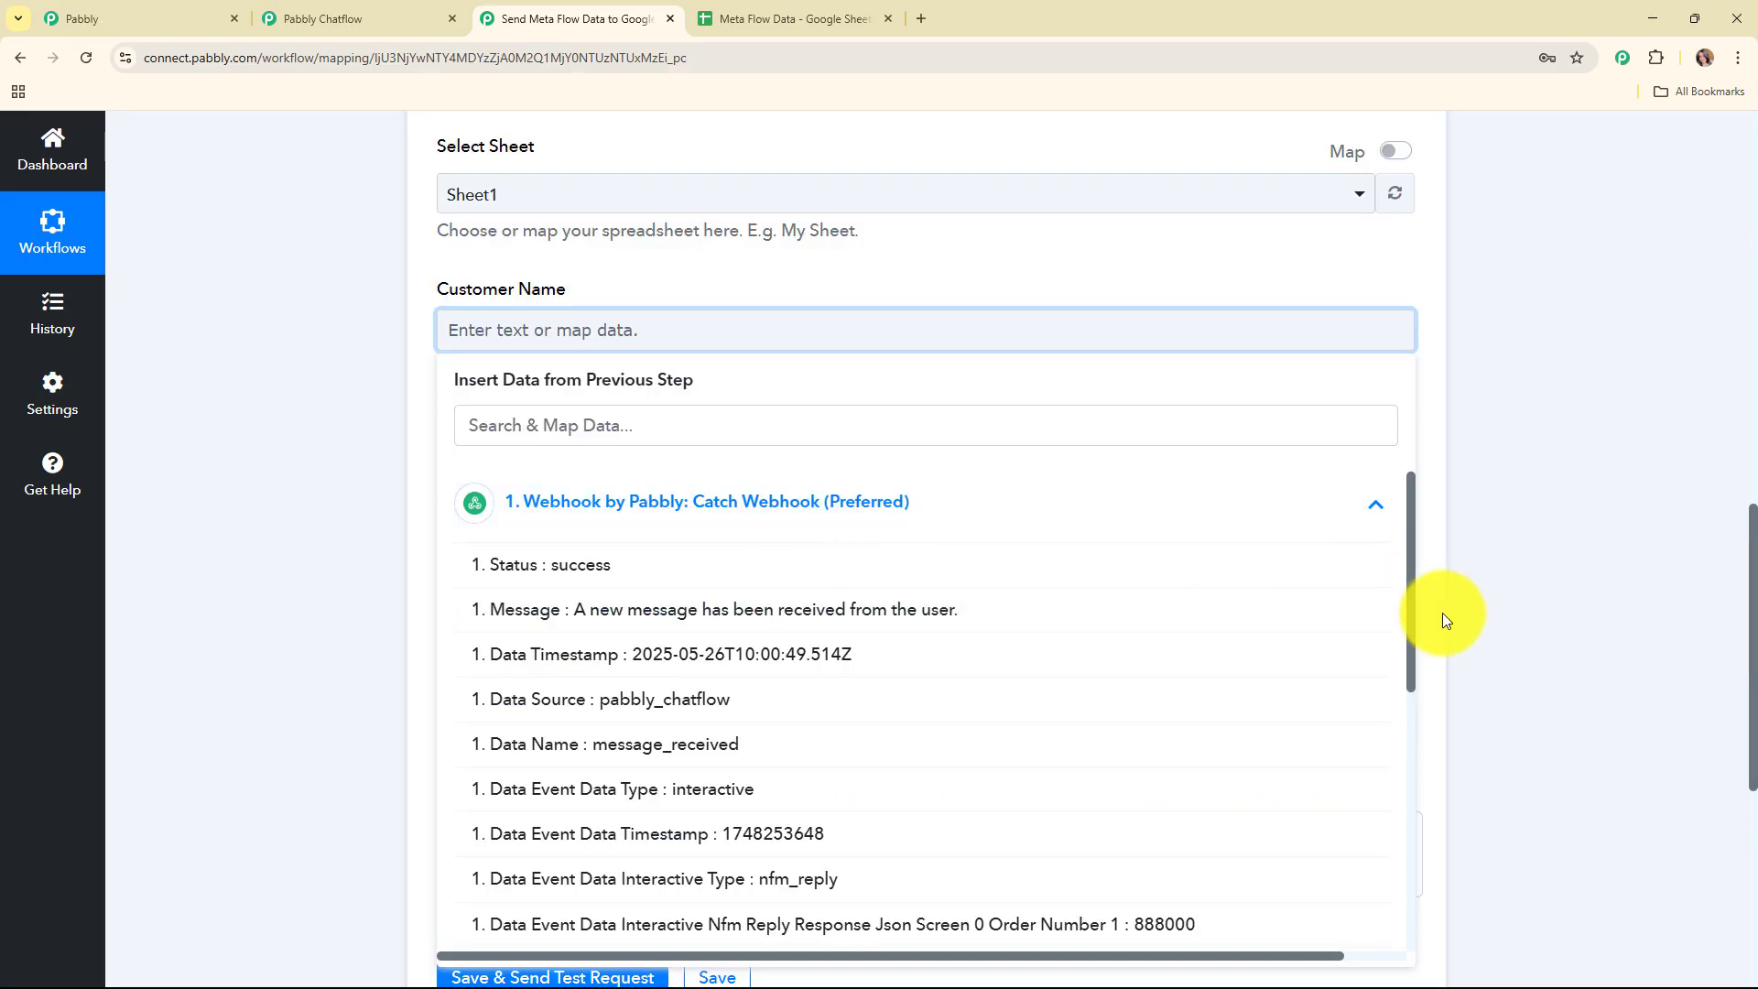
scroll(1091, 617, "down", 2)
scroll(836, 661, "down", 2)
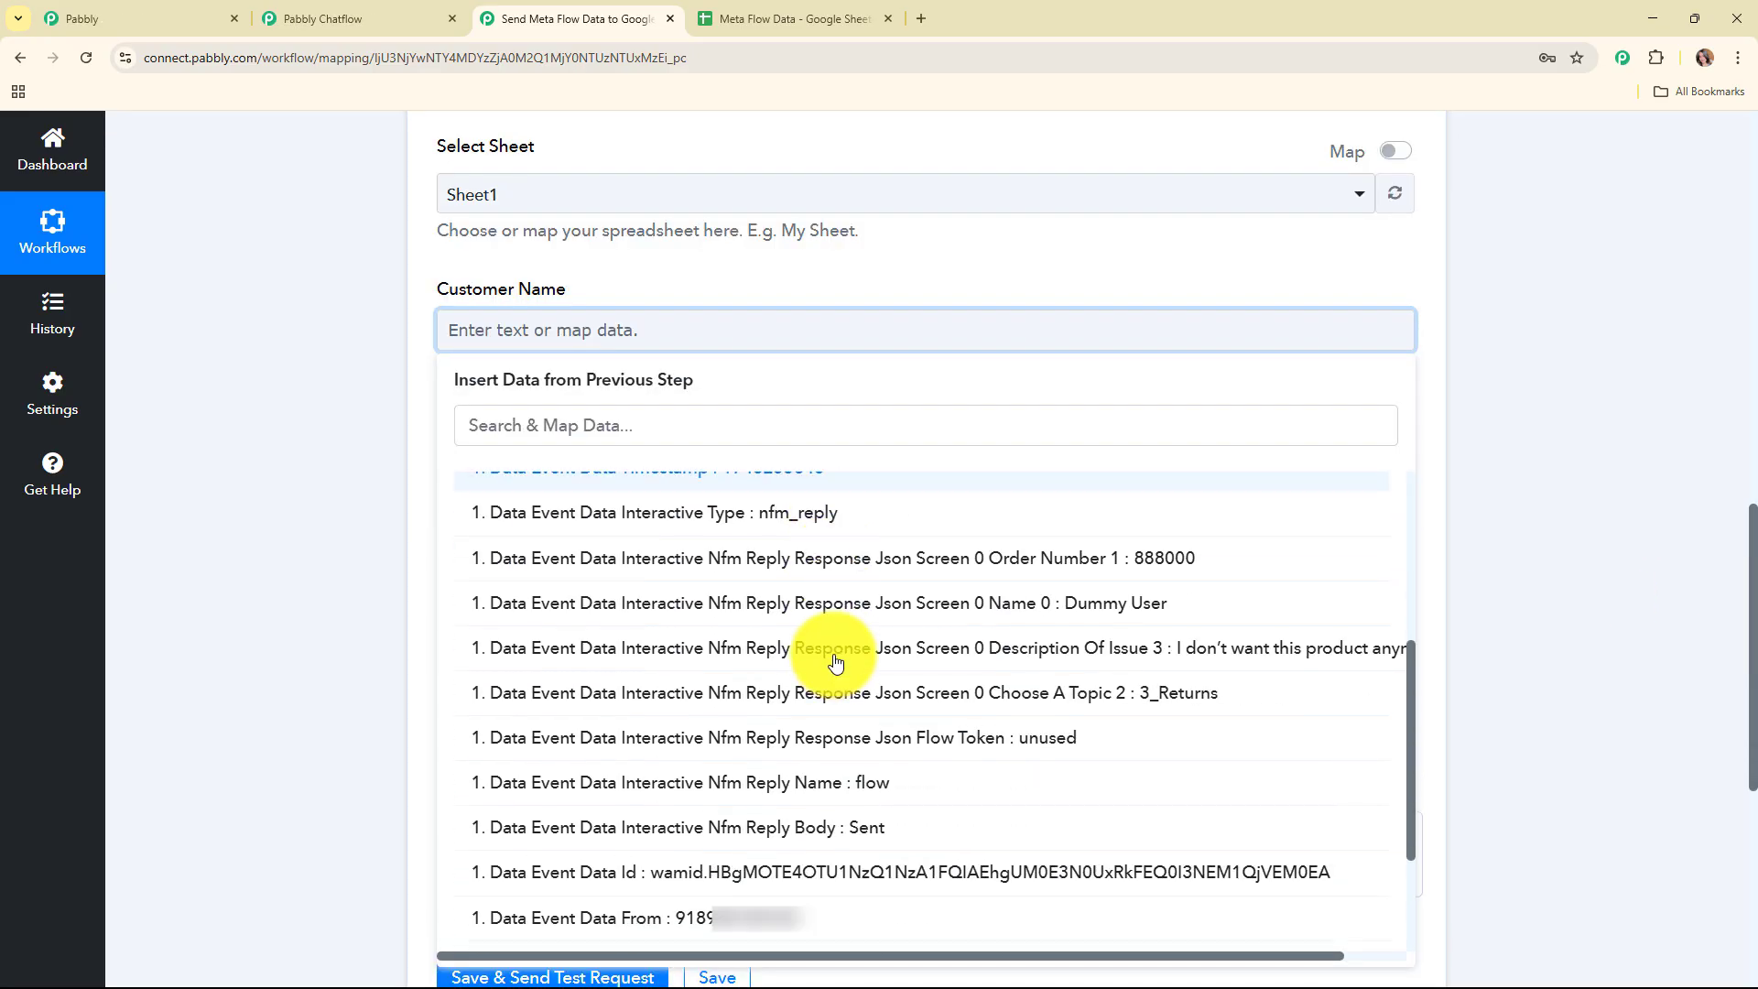
left_click(1074, 622)
left_click(328, 452)
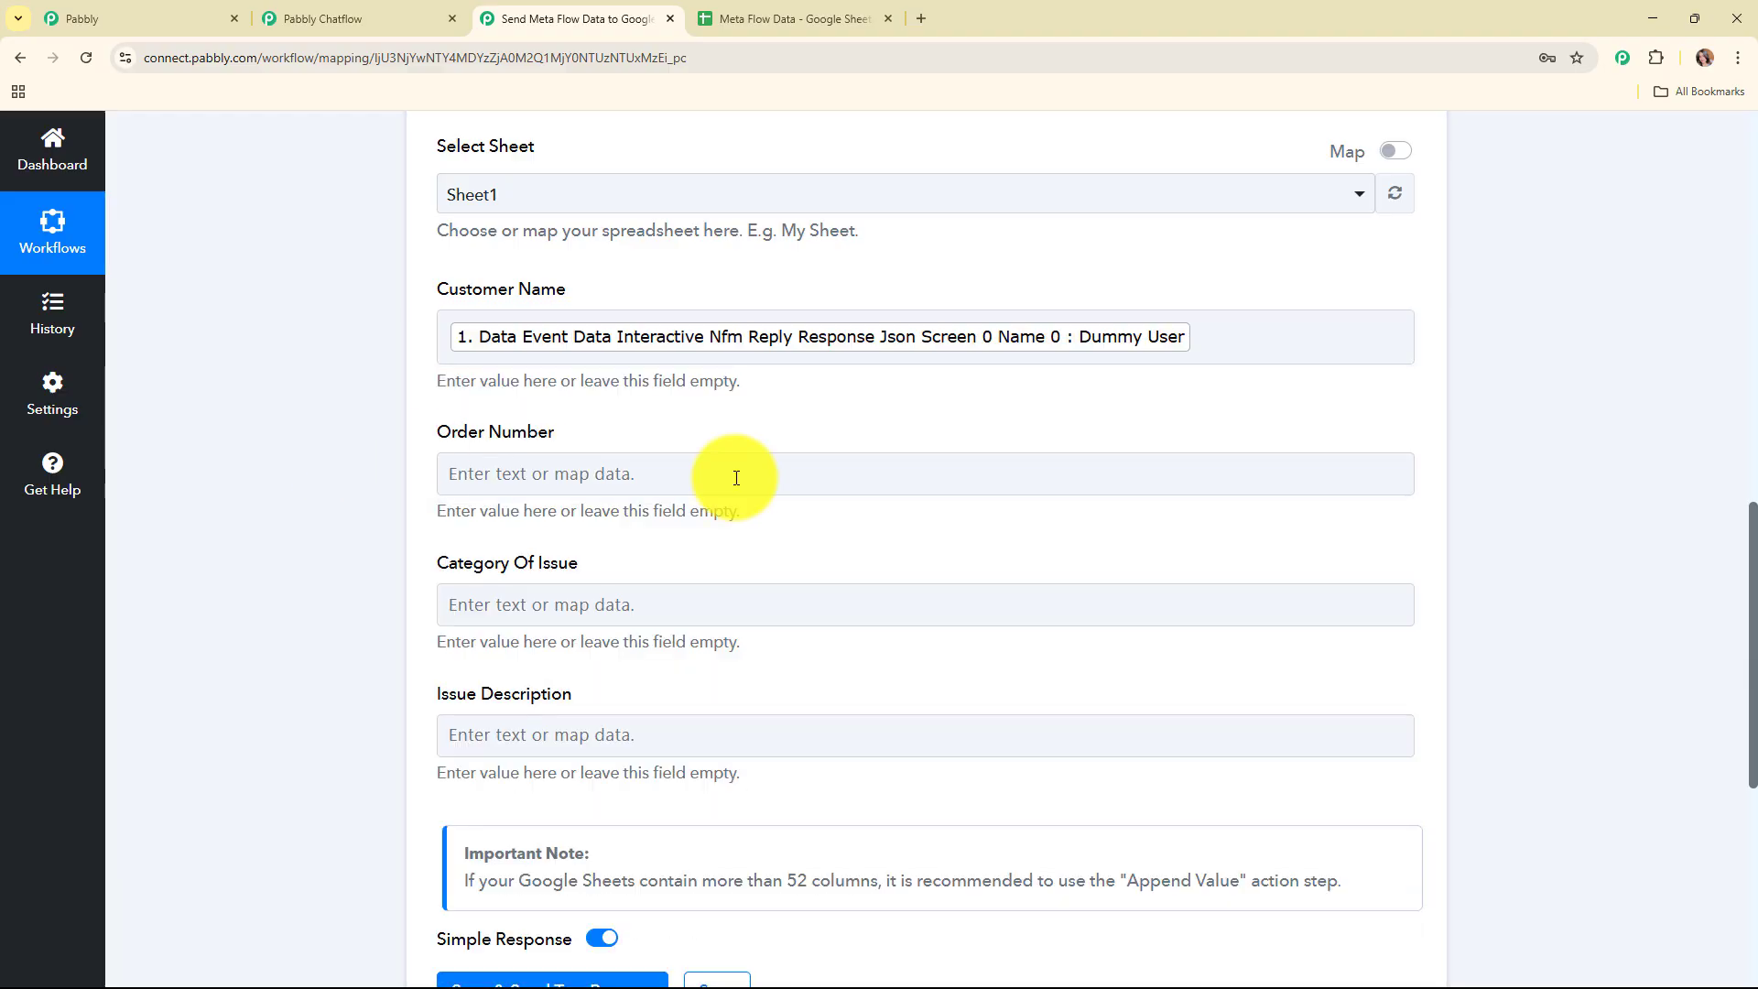
Map the Order Number field to the webhook's Screen 0 Order Number 1 response.
scroll(868, 392, "down", 2)
left_click(718, 292)
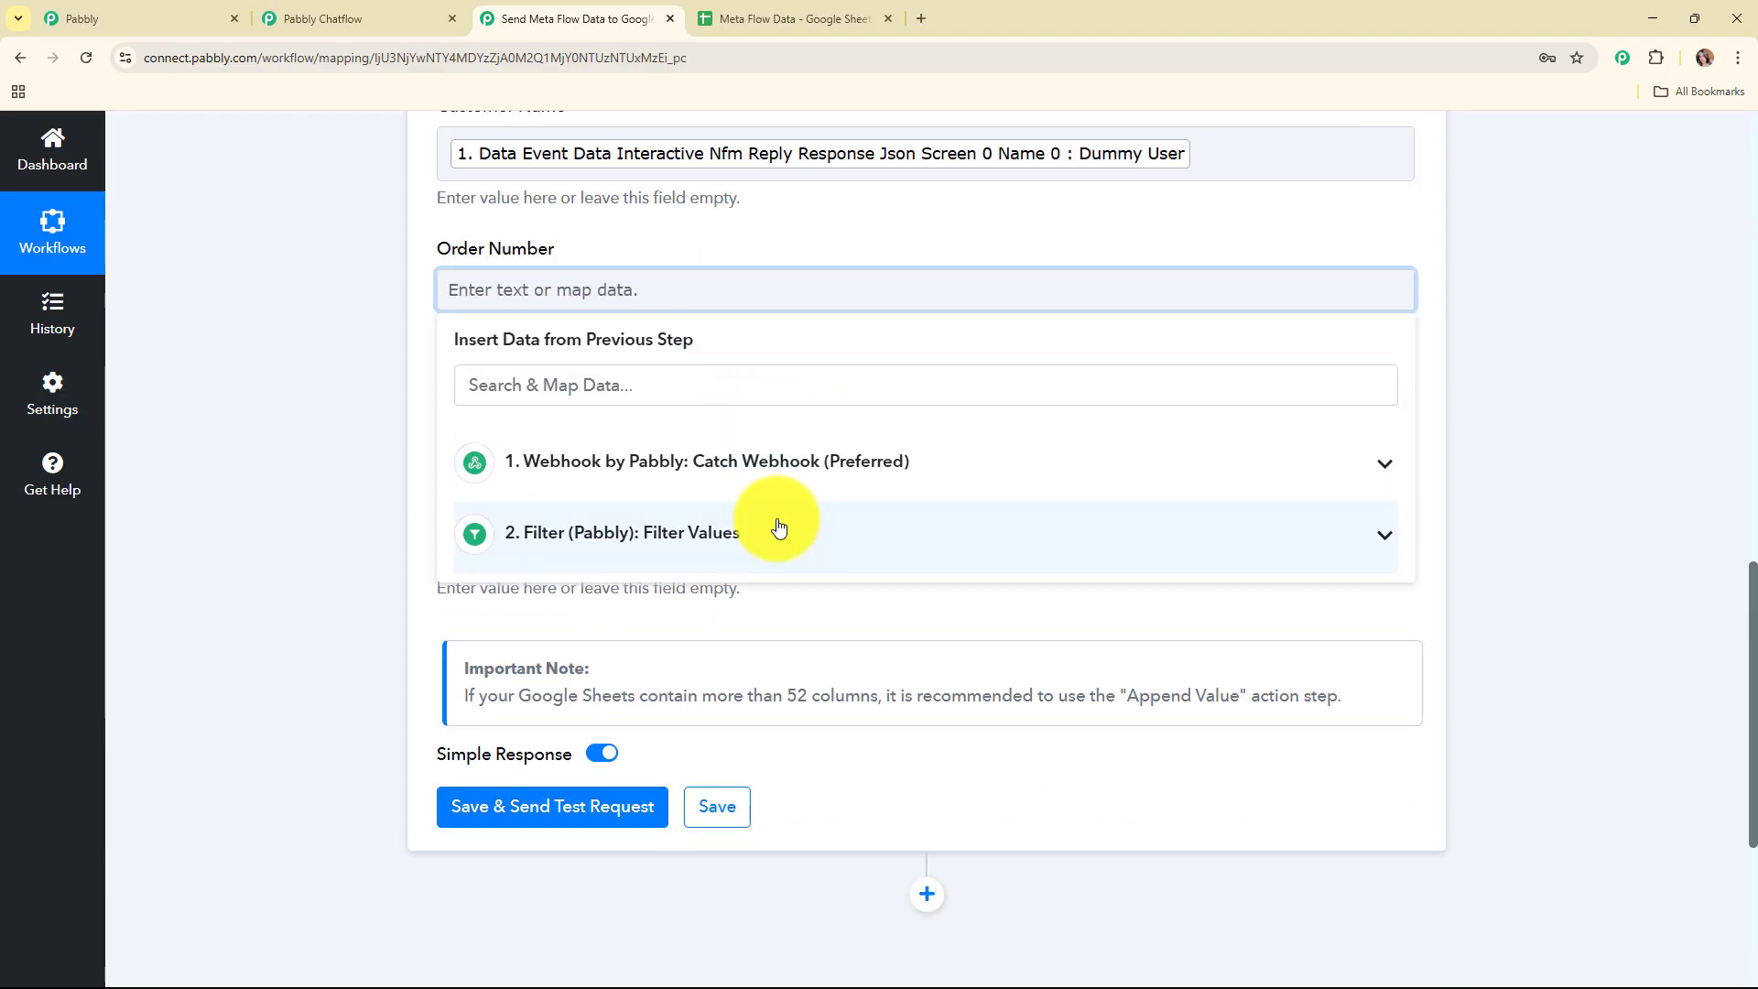
left_click(783, 462)
scroll(867, 691, "down", 3)
left_click(696, 610)
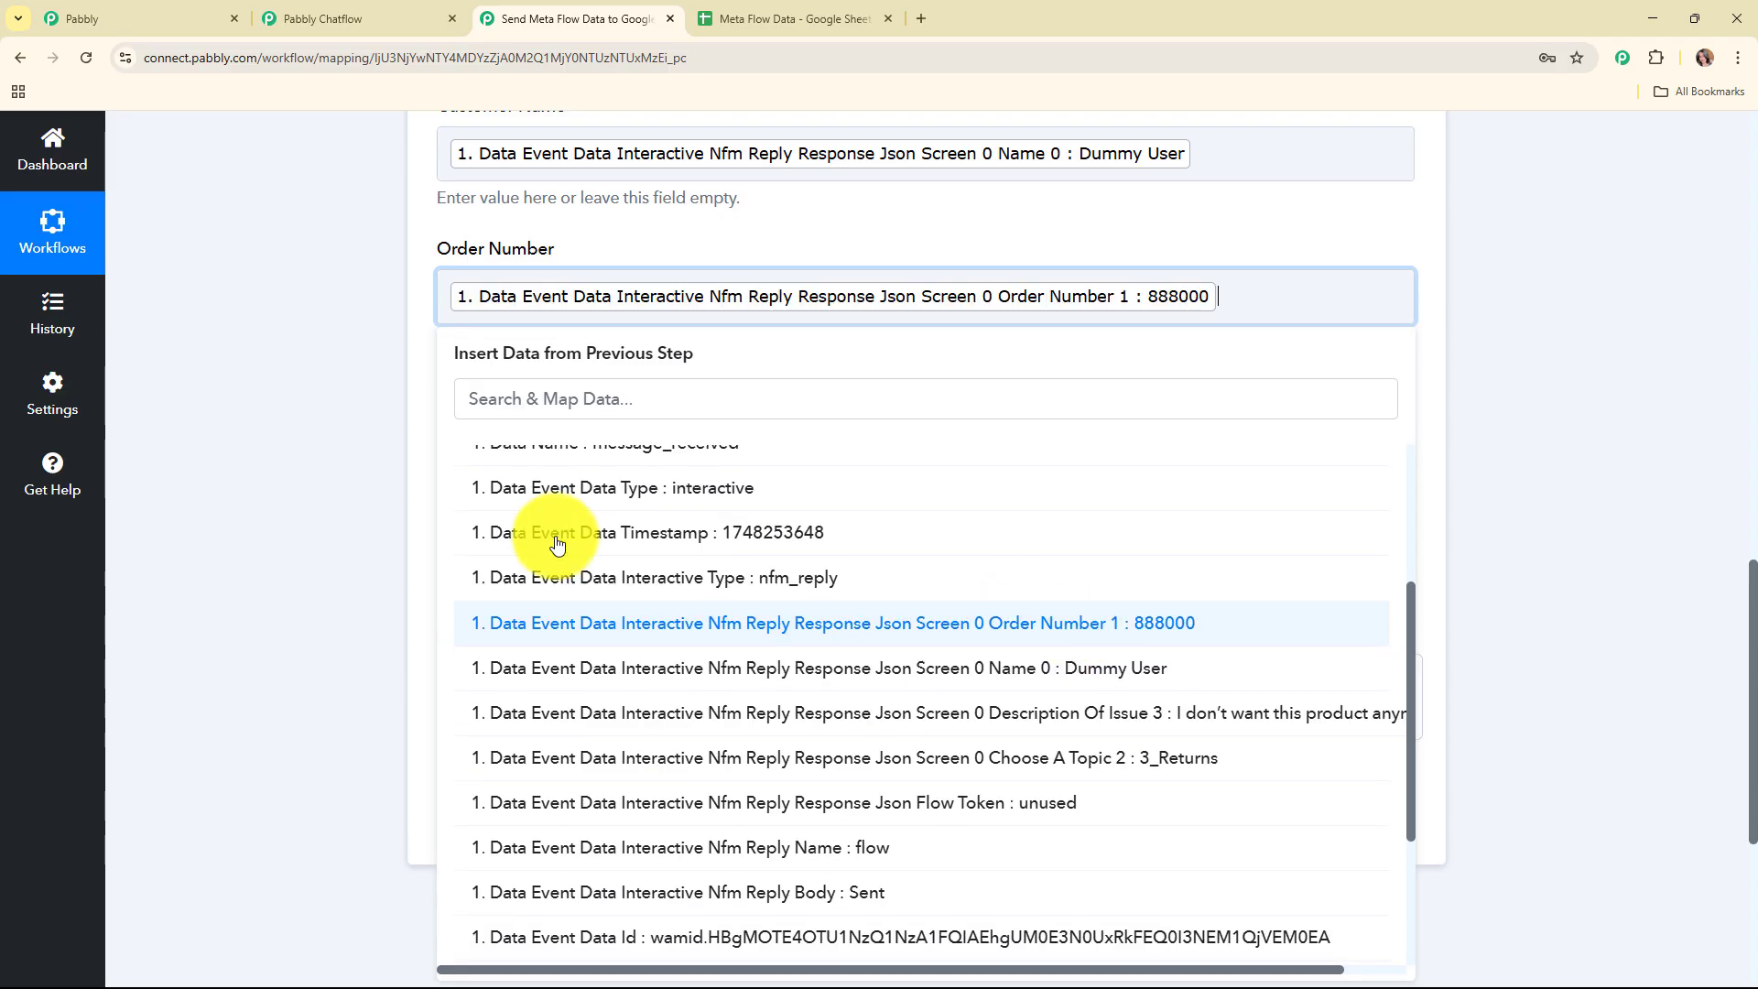
left_click(370, 398)
Map the Category Of Issue field to the webhook's Screen 0 Choose A Topic 2 response.
scroll(871, 428, "down", 2)
left_click(579, 265)
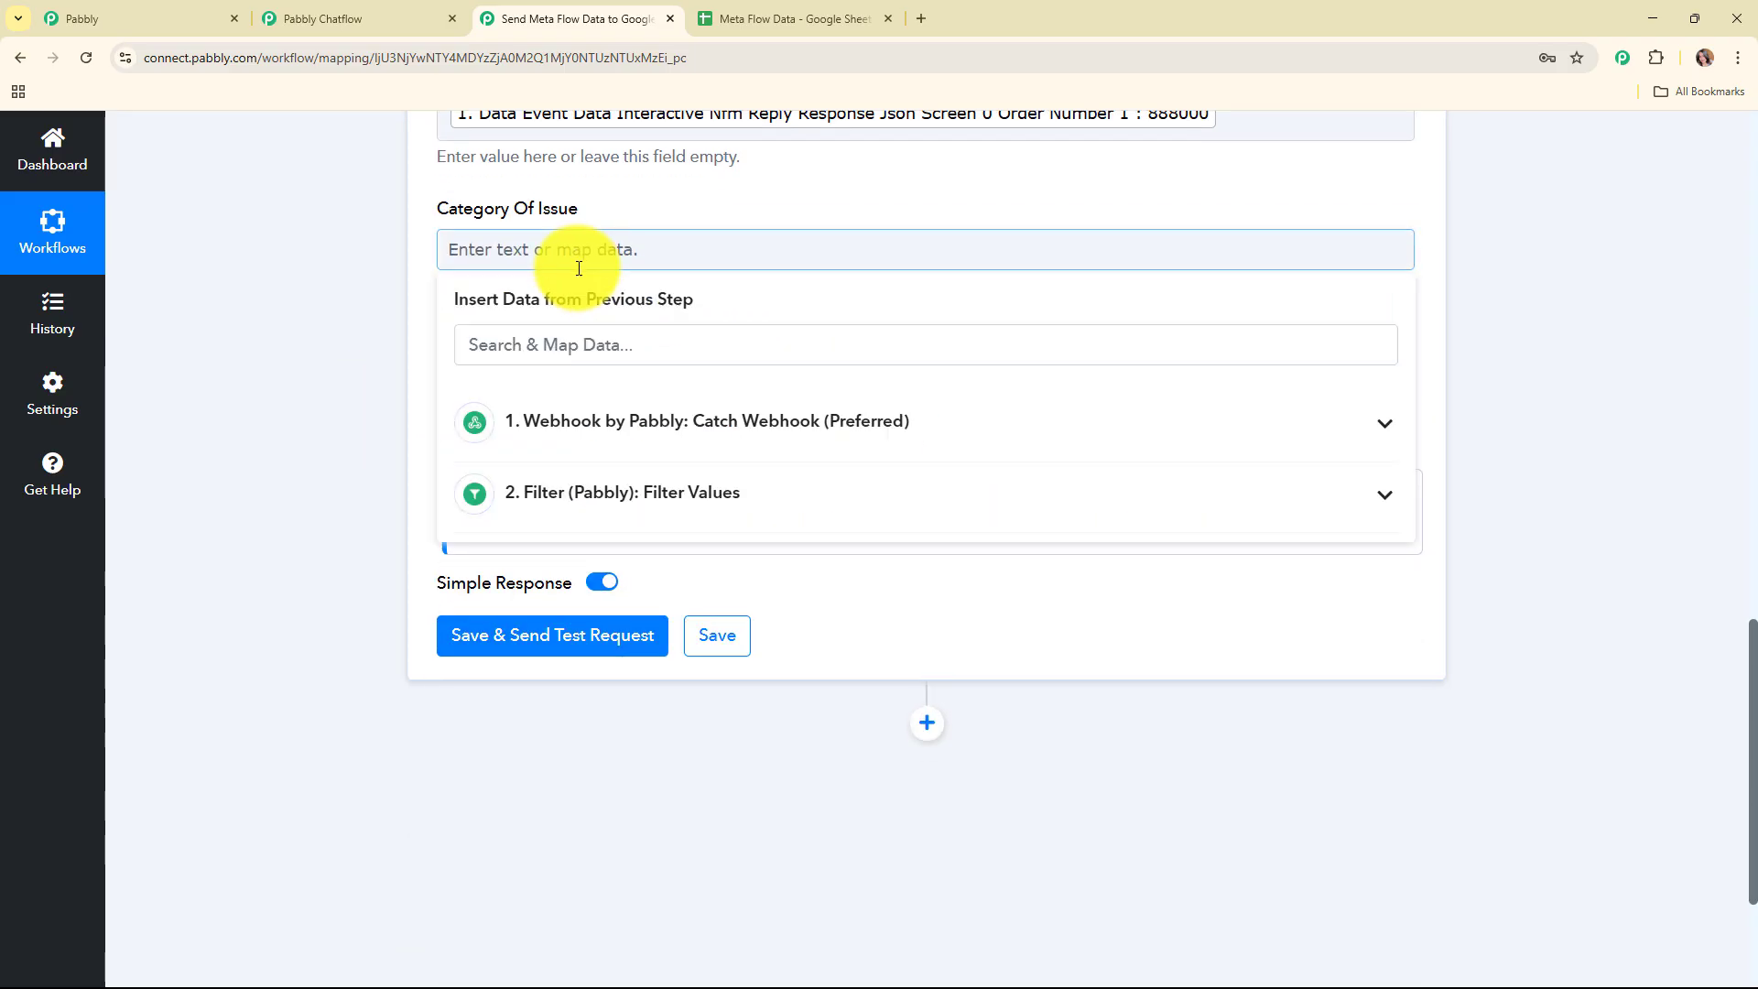
left_click(687, 421)
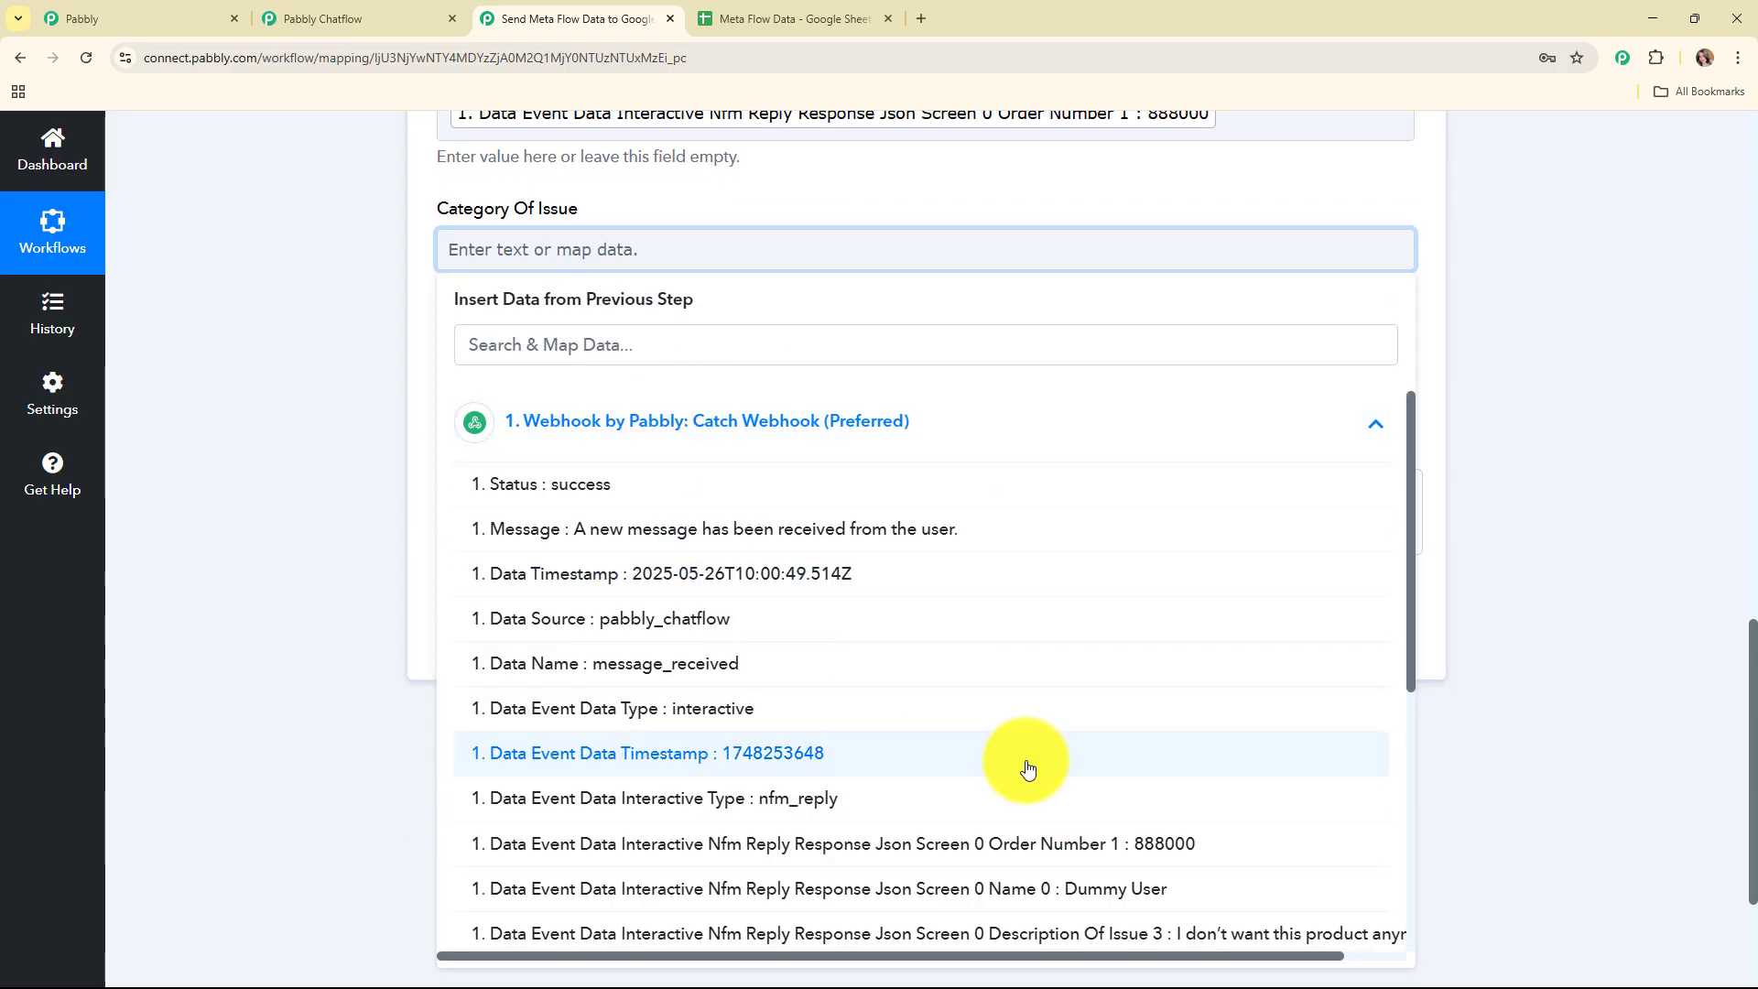
scroll(1007, 760, "down", 2)
left_click(1163, 792)
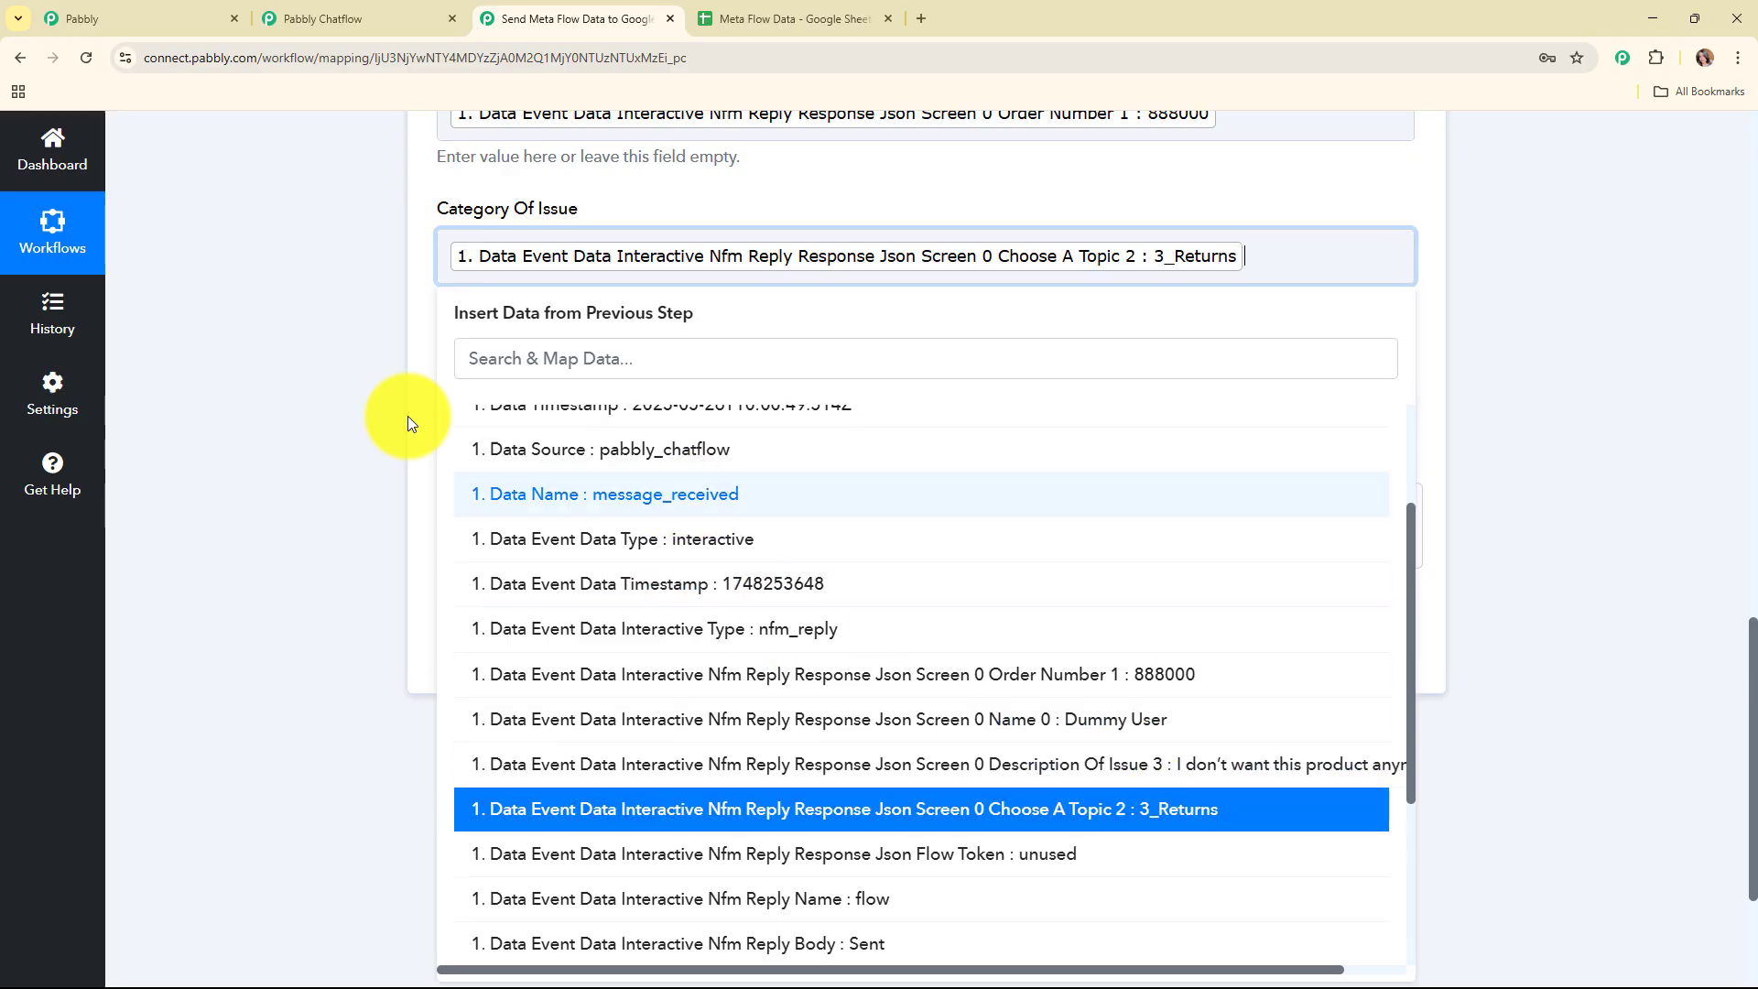
left_click(385, 392)
Map the Issue Description field to the webhook's Screen 0 Description Of Issue 3 response.
left_click(640, 393)
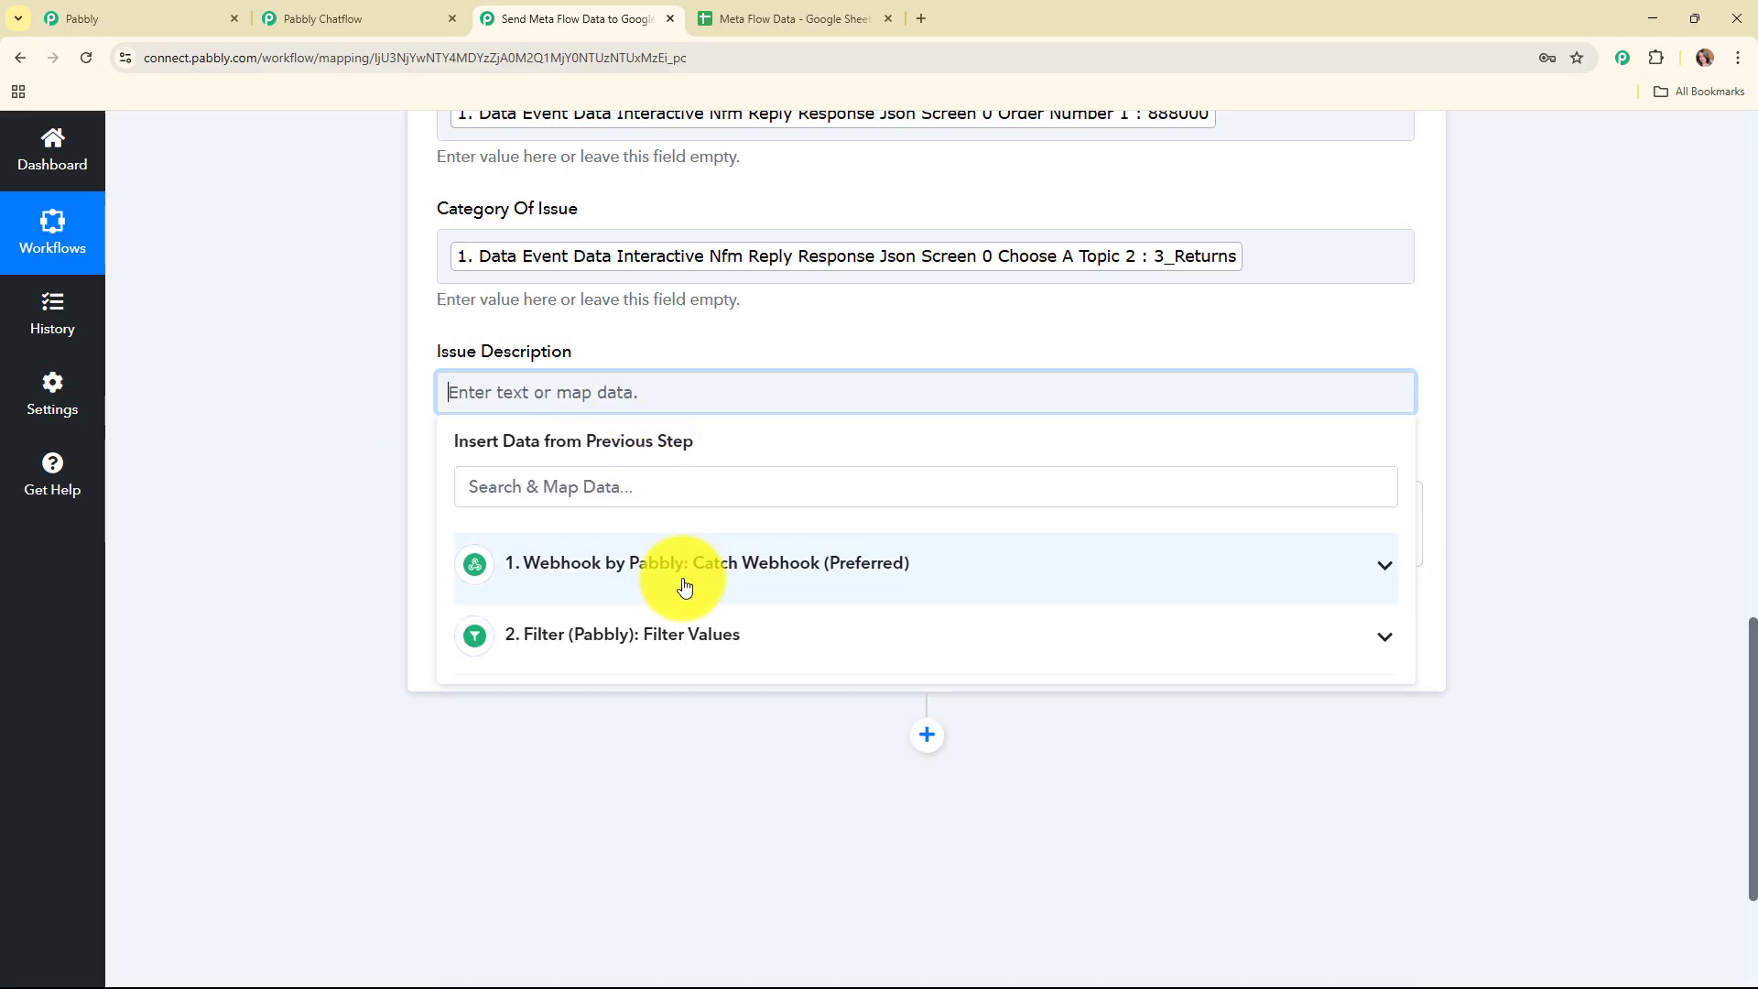
left_click(685, 587)
scroll(1034, 600, "down", 3)
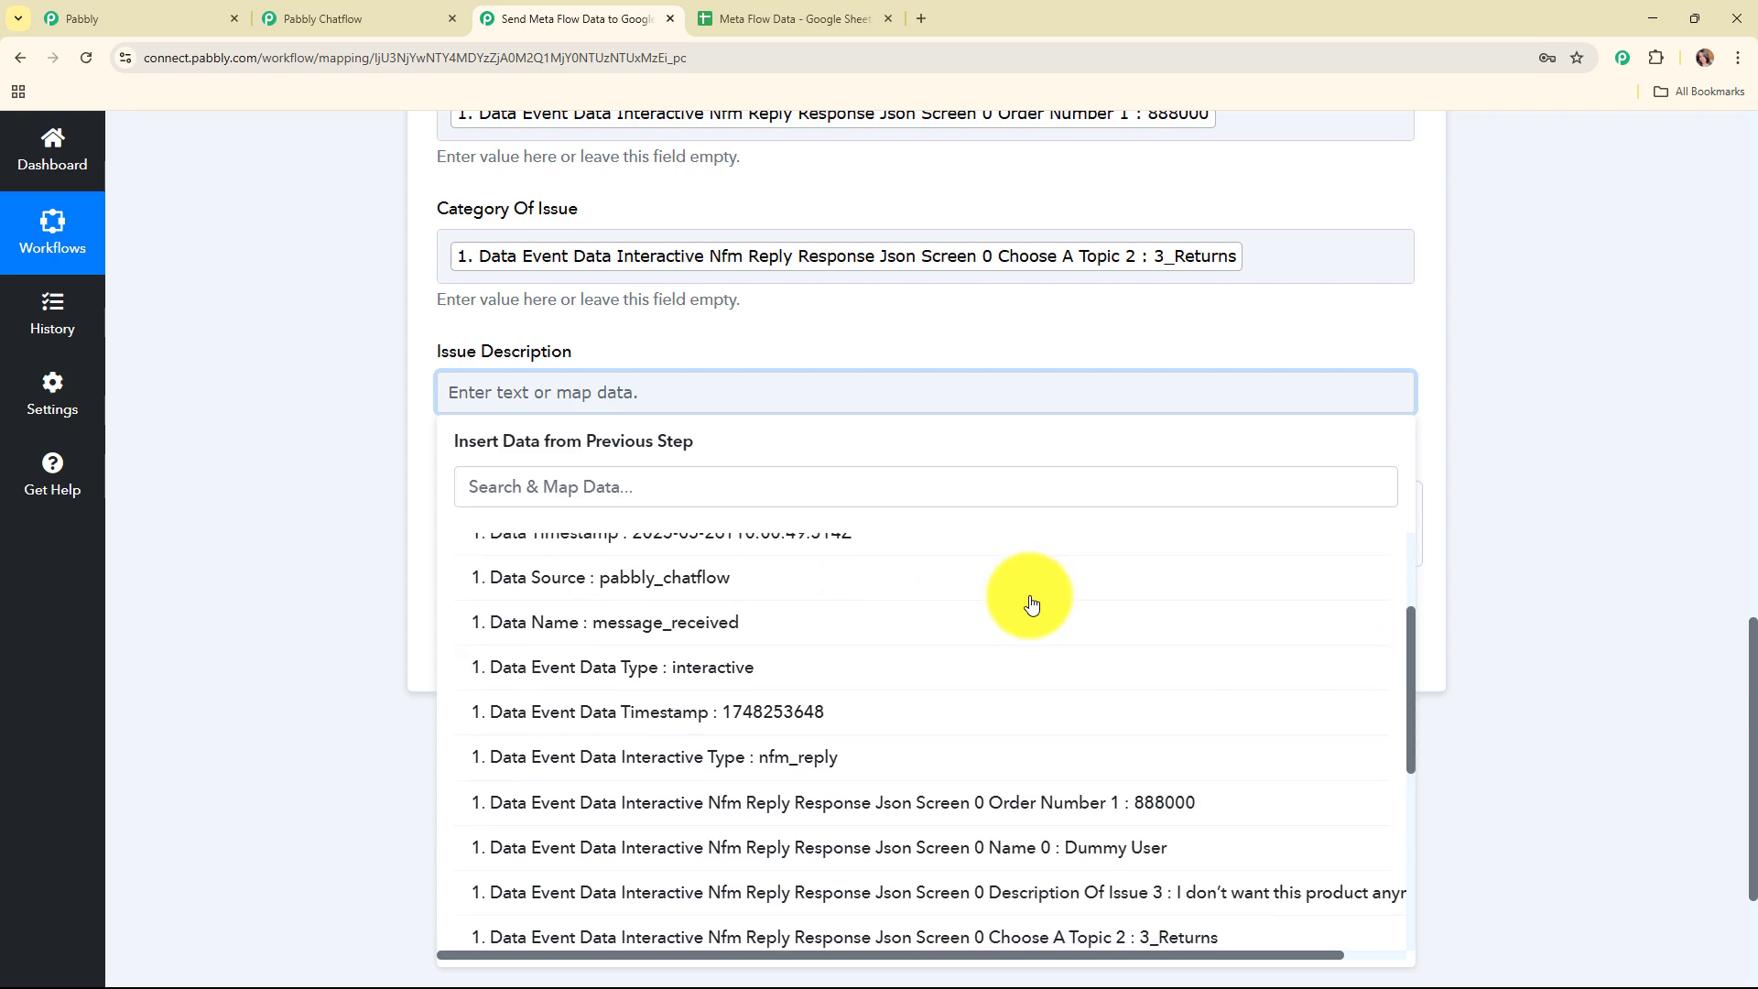
left_click(1044, 894)
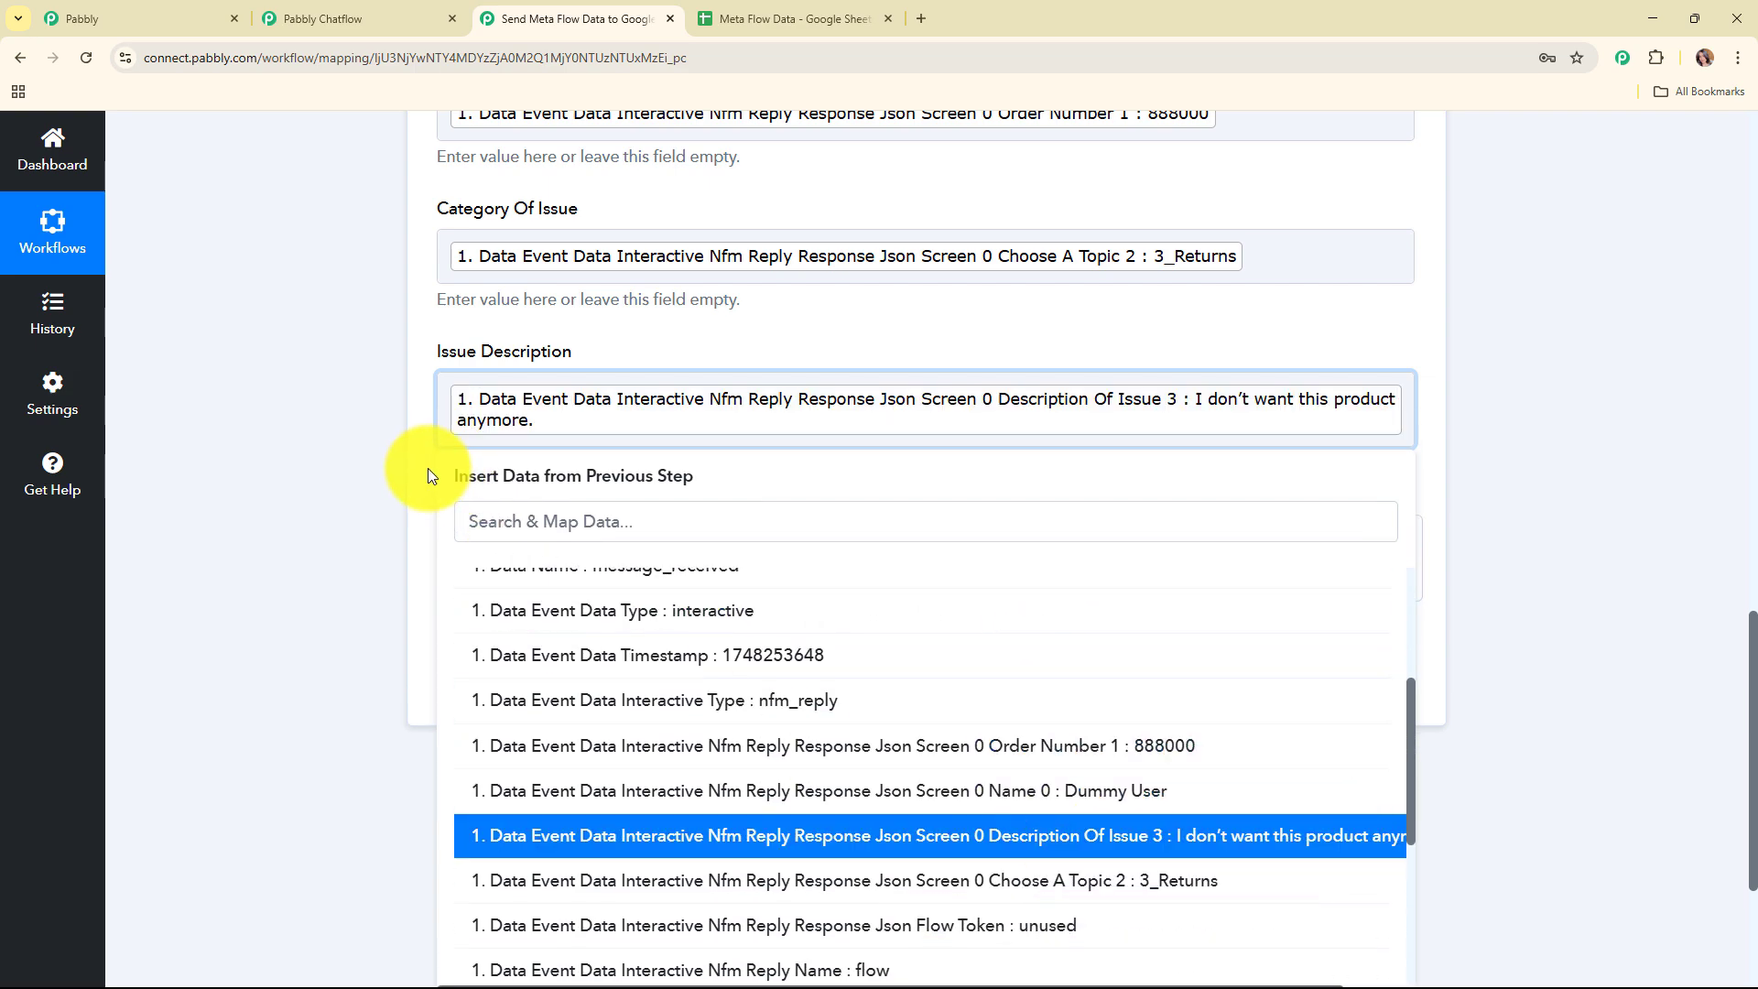
left_click(318, 404)
Save the Google Sheets action with a test request and collapse the step after reviewing the response.
scroll(1305, 514, "down", 3)
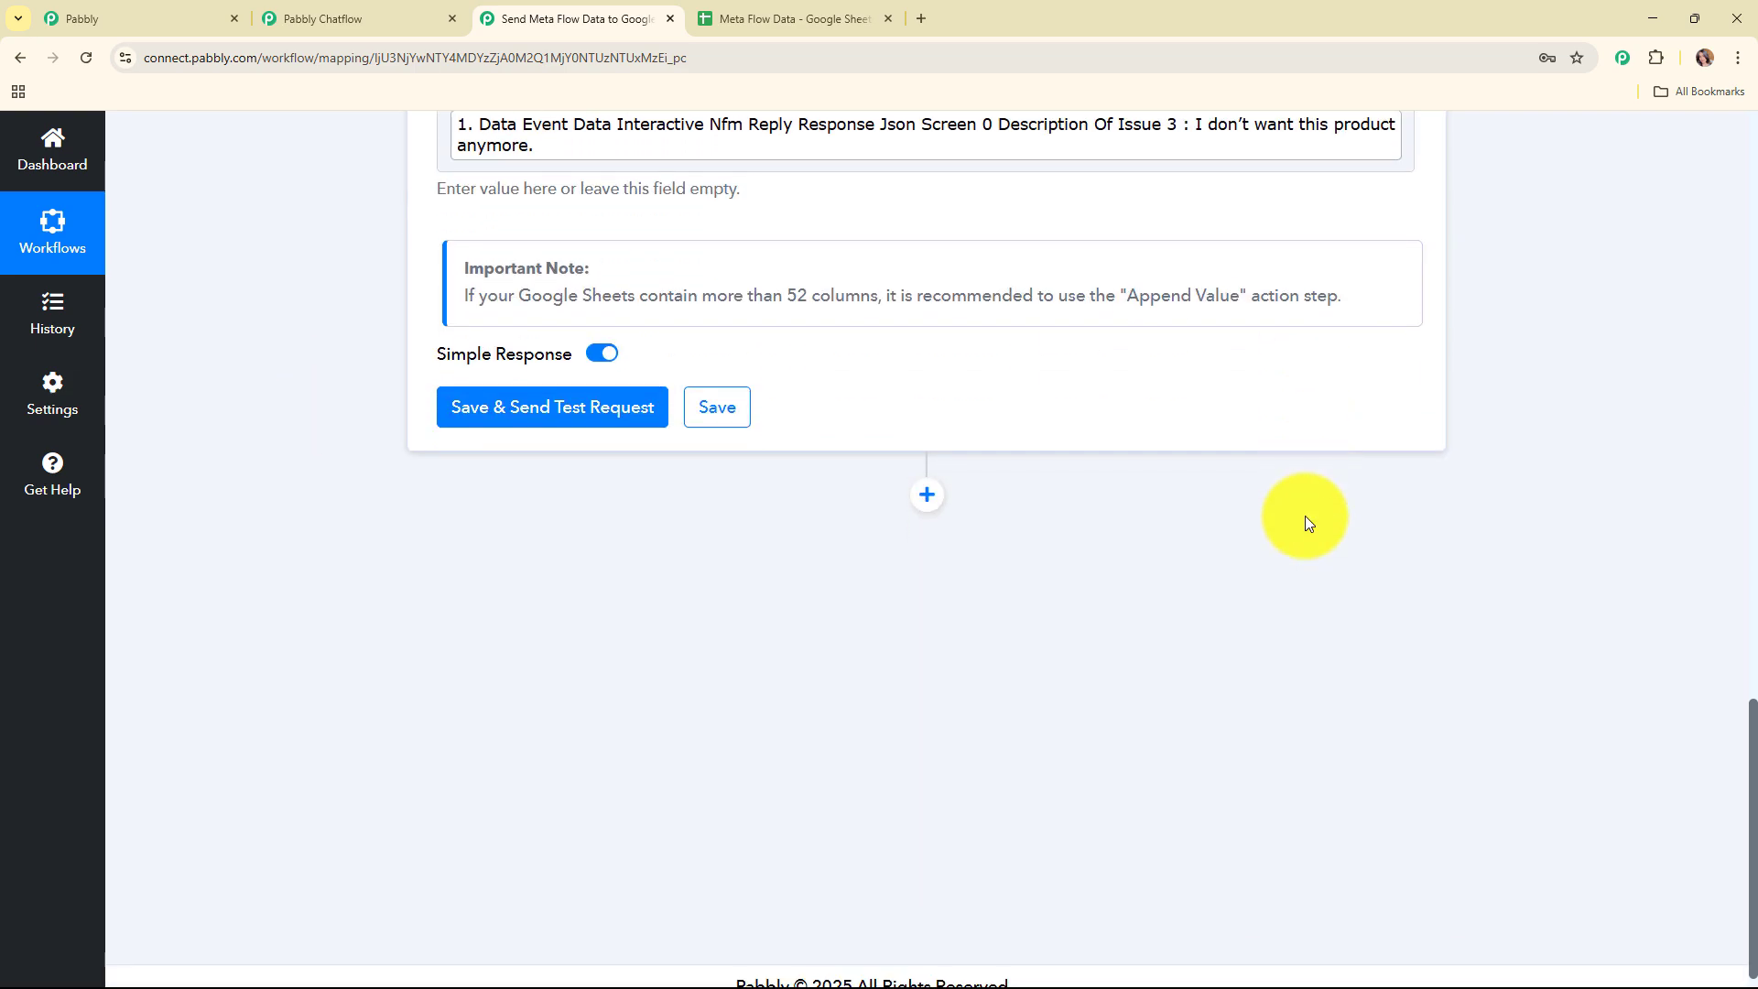
left_click(543, 420)
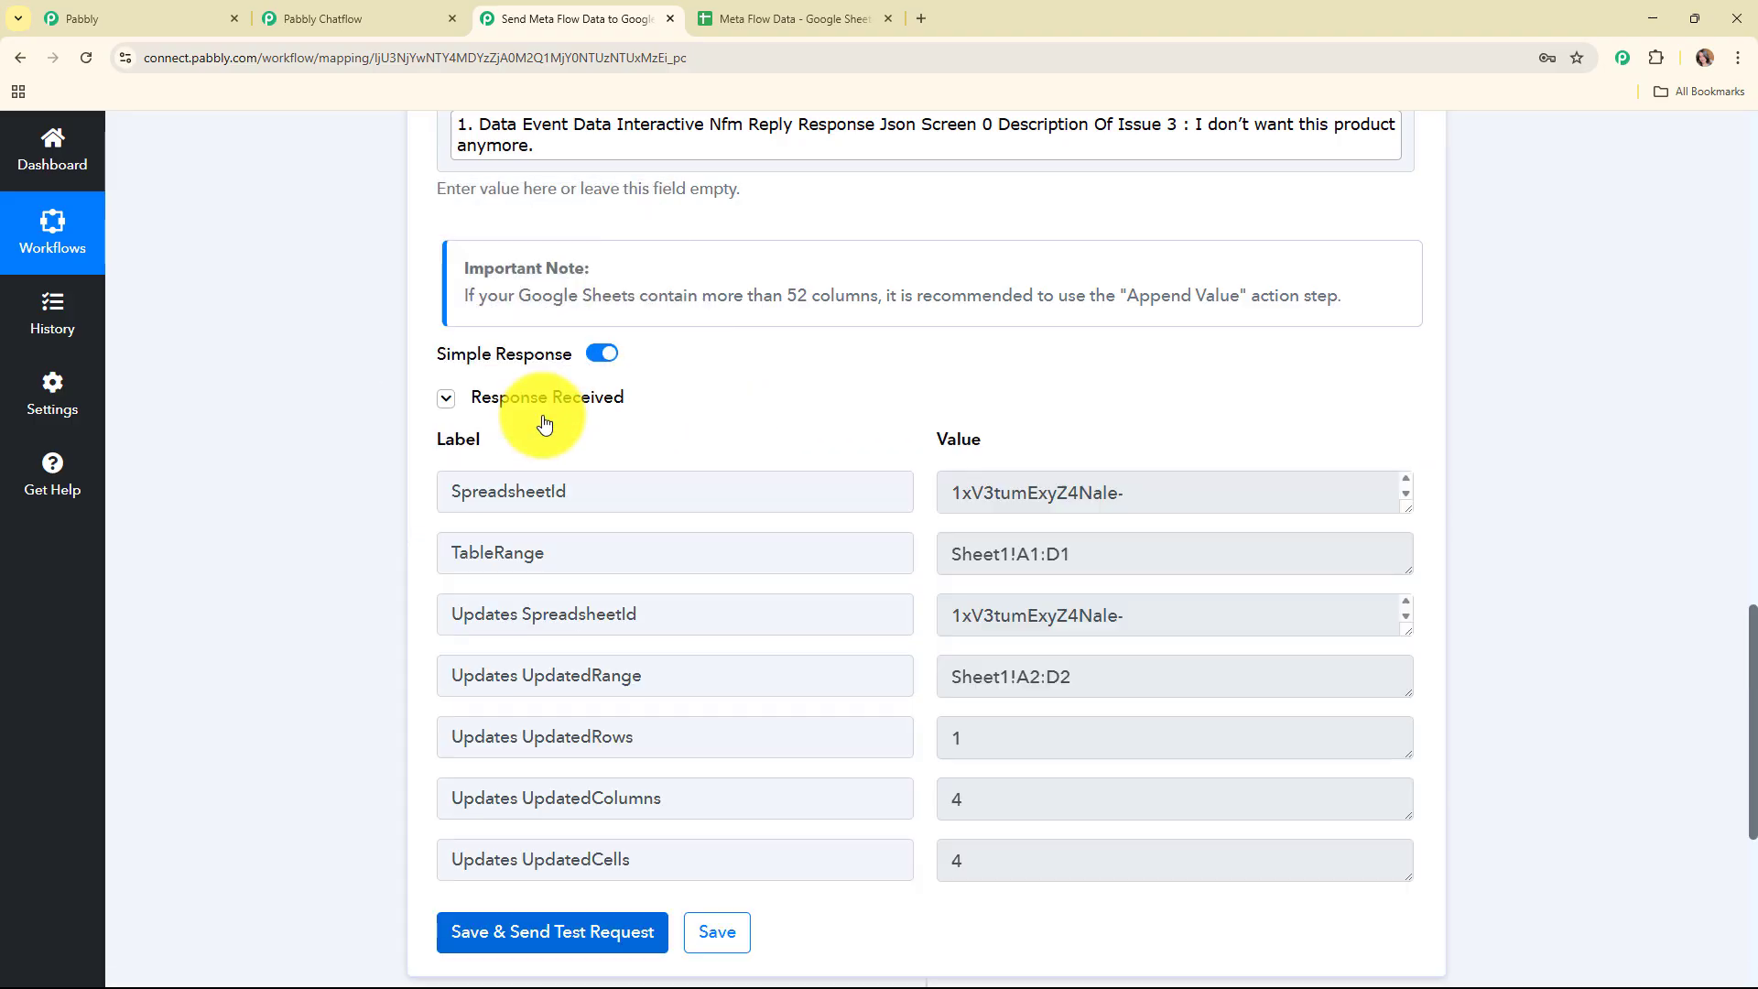
scroll(1652, 535, "down", 3)
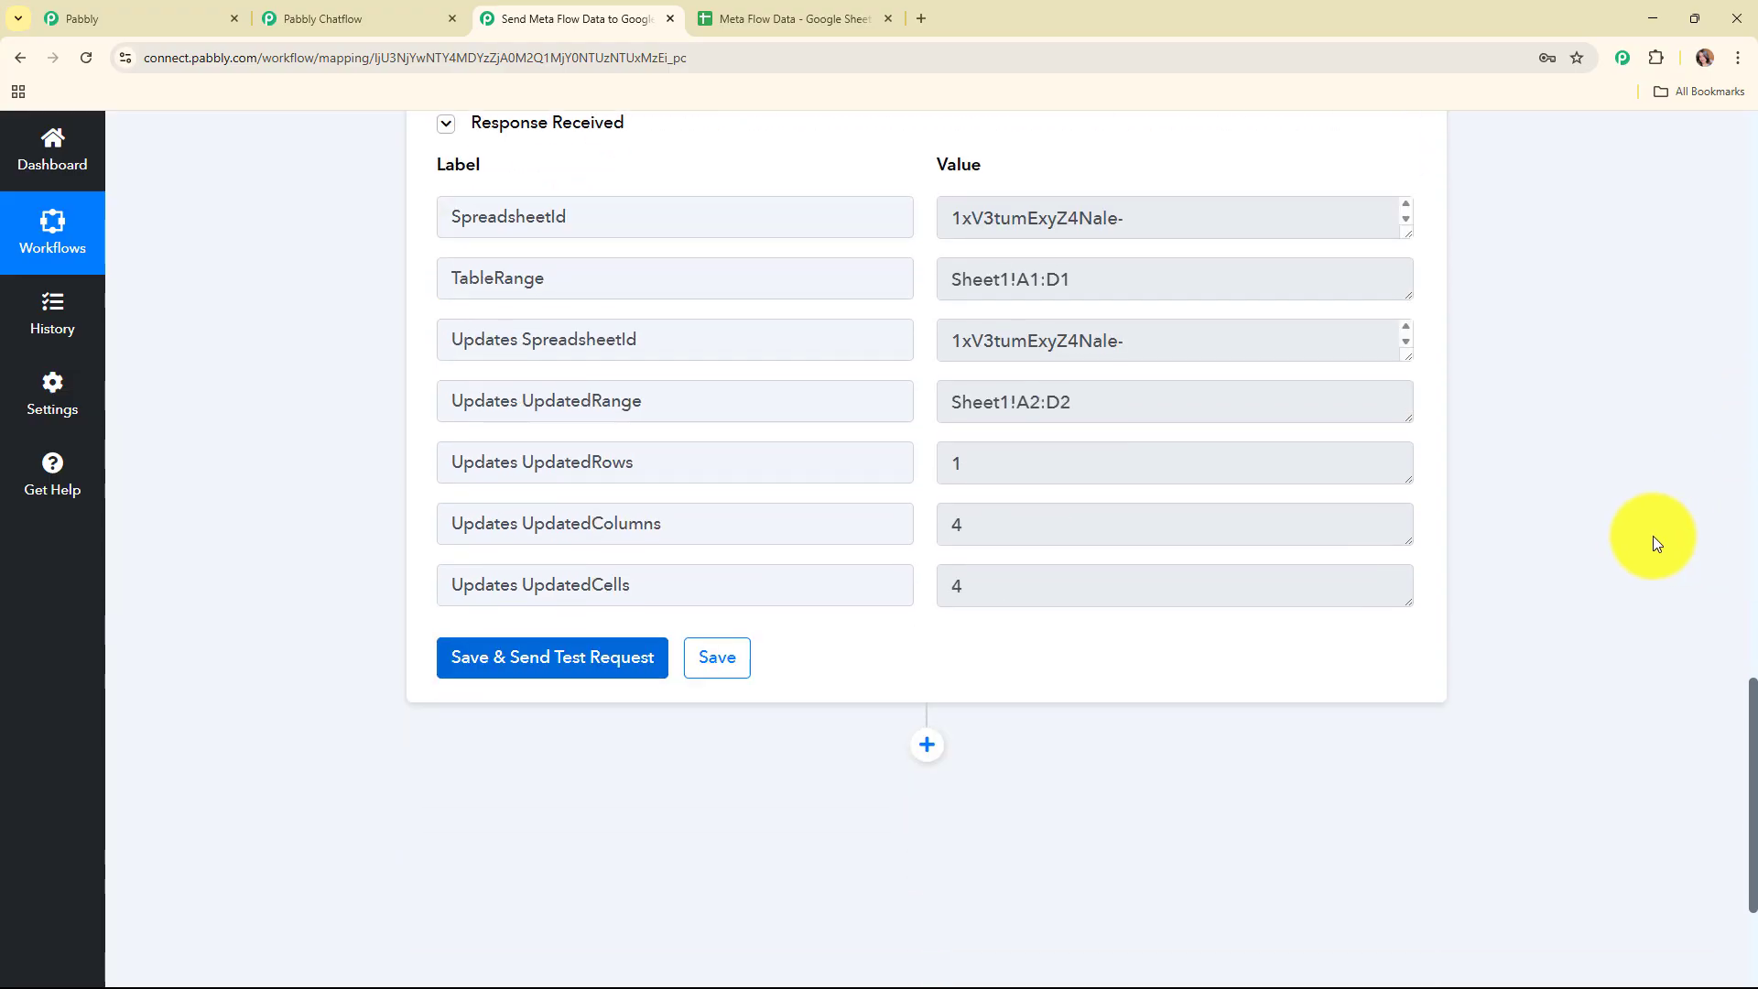
scroll(1641, 518, "up", 4)
scroll(1635, 495, "up", 14)
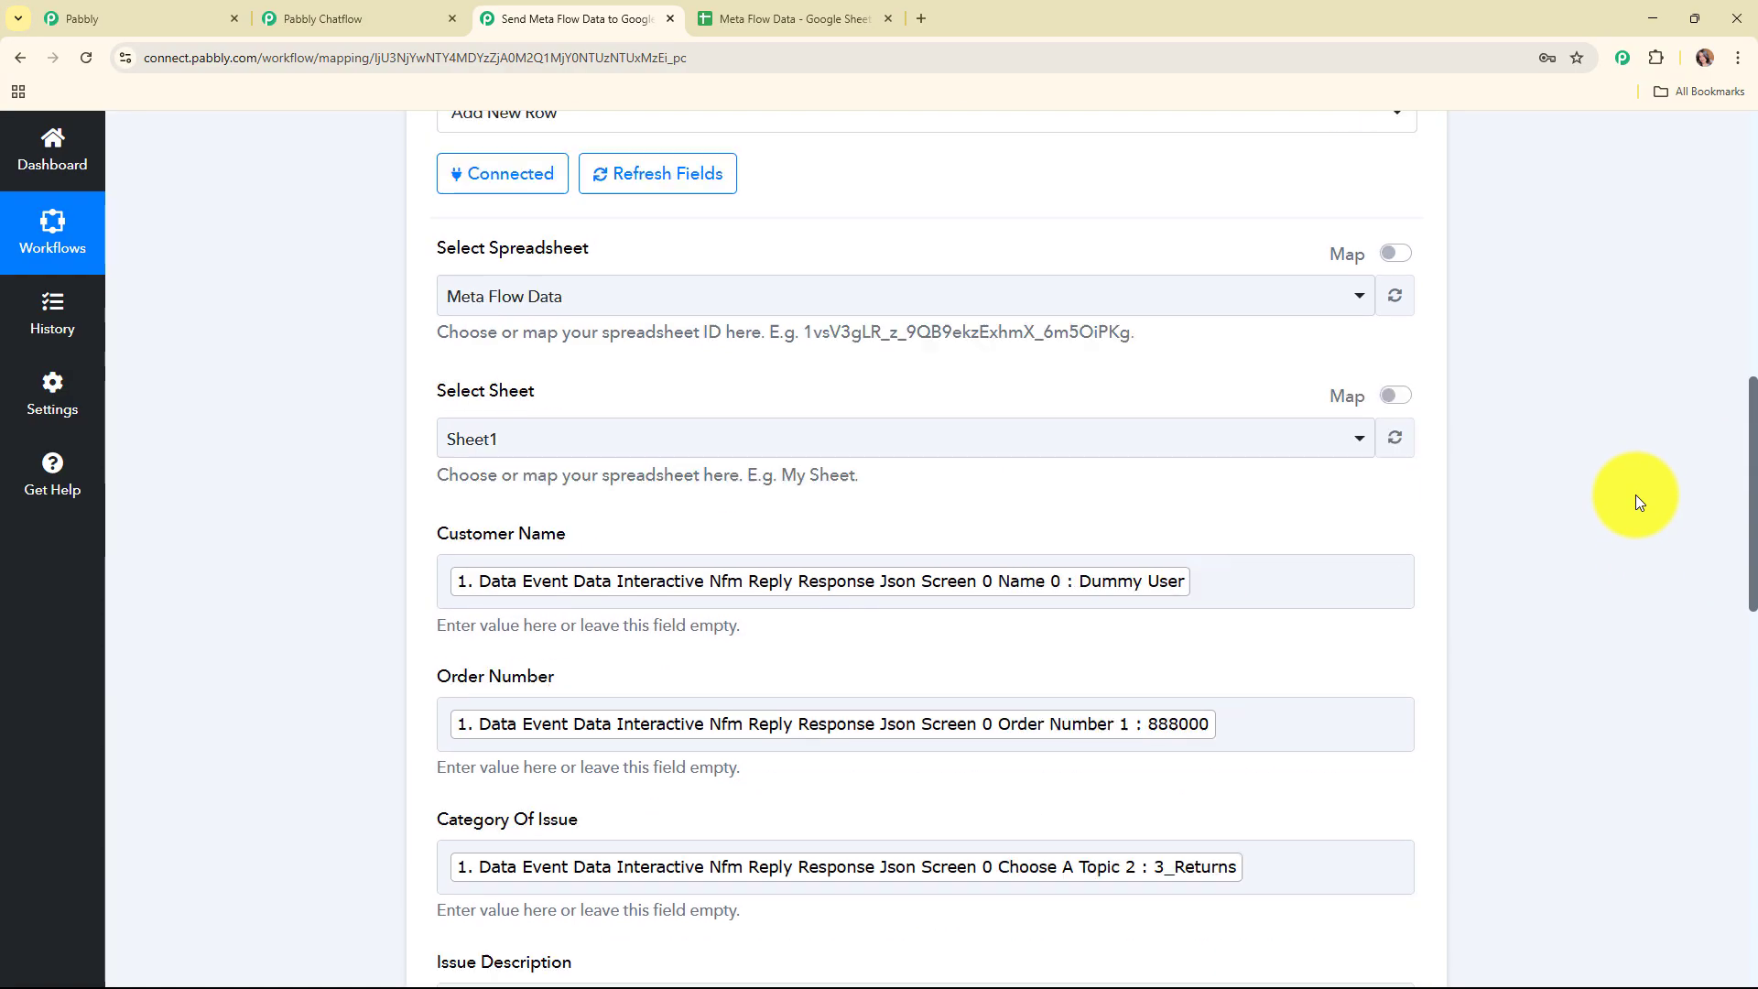
left_click(1409, 370)
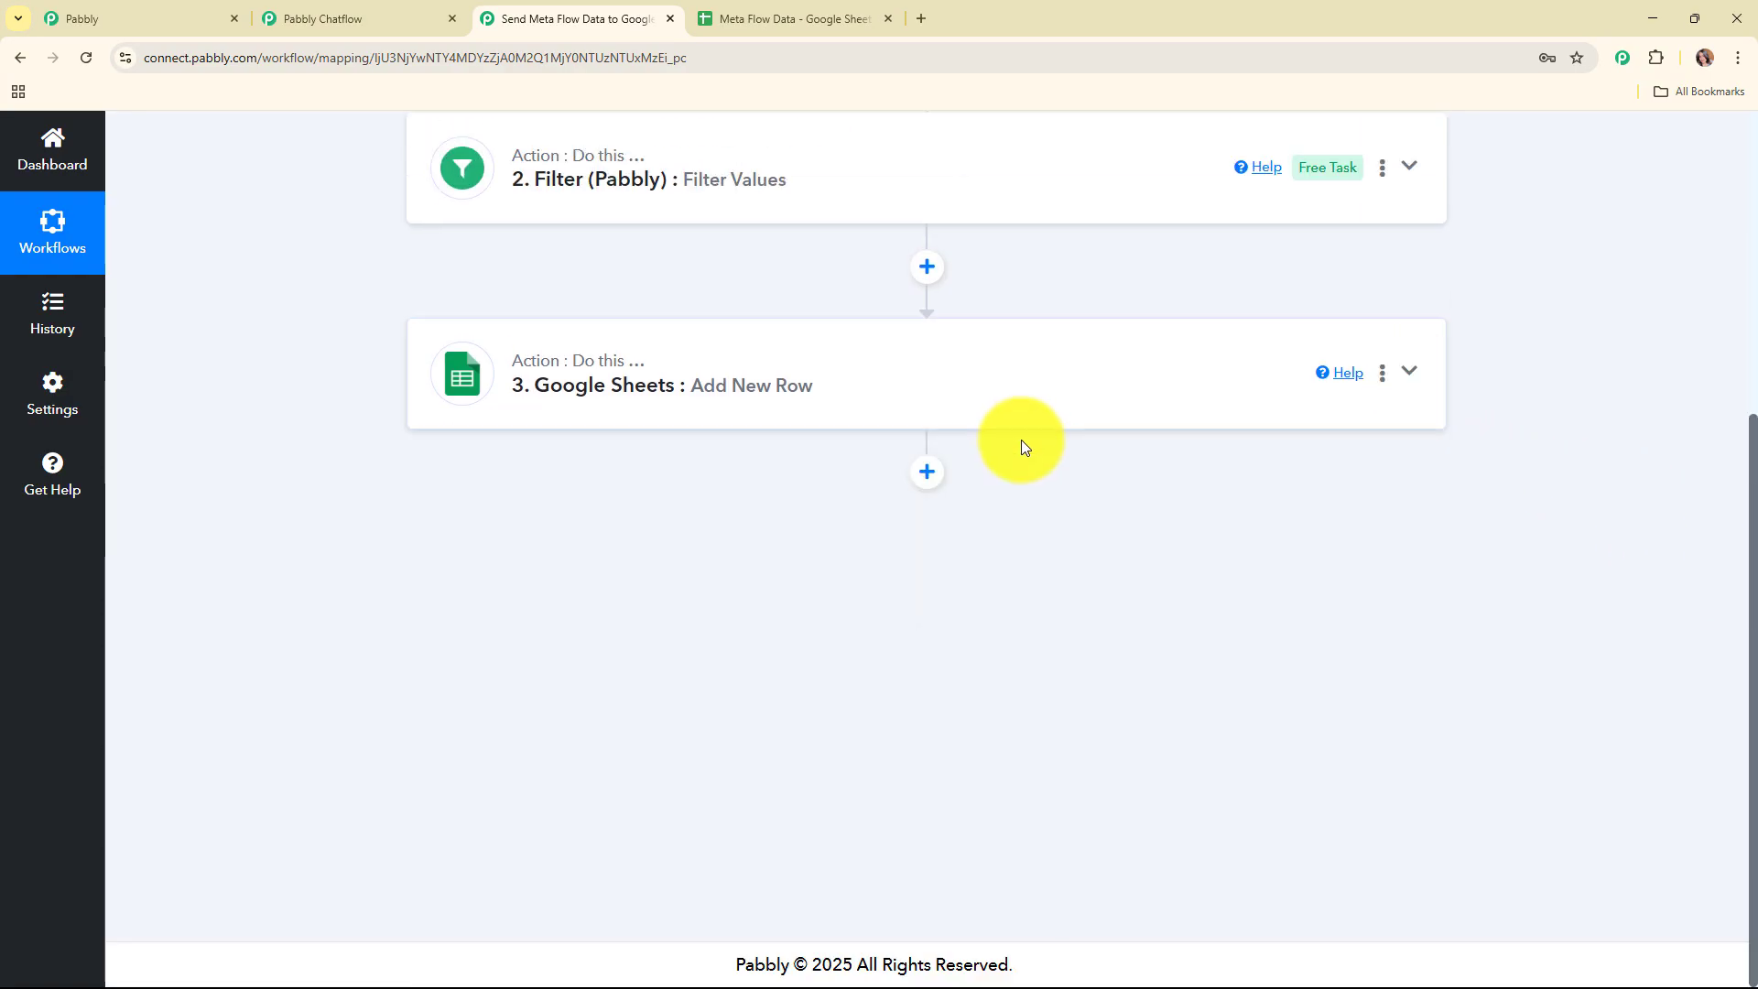
Check the customer name, order number, category and issue description in row 2 of the Meta Flow Data spreadsheet.
scroll(1019, 438, "up", 5)
scroll(1022, 444, "up", 1)
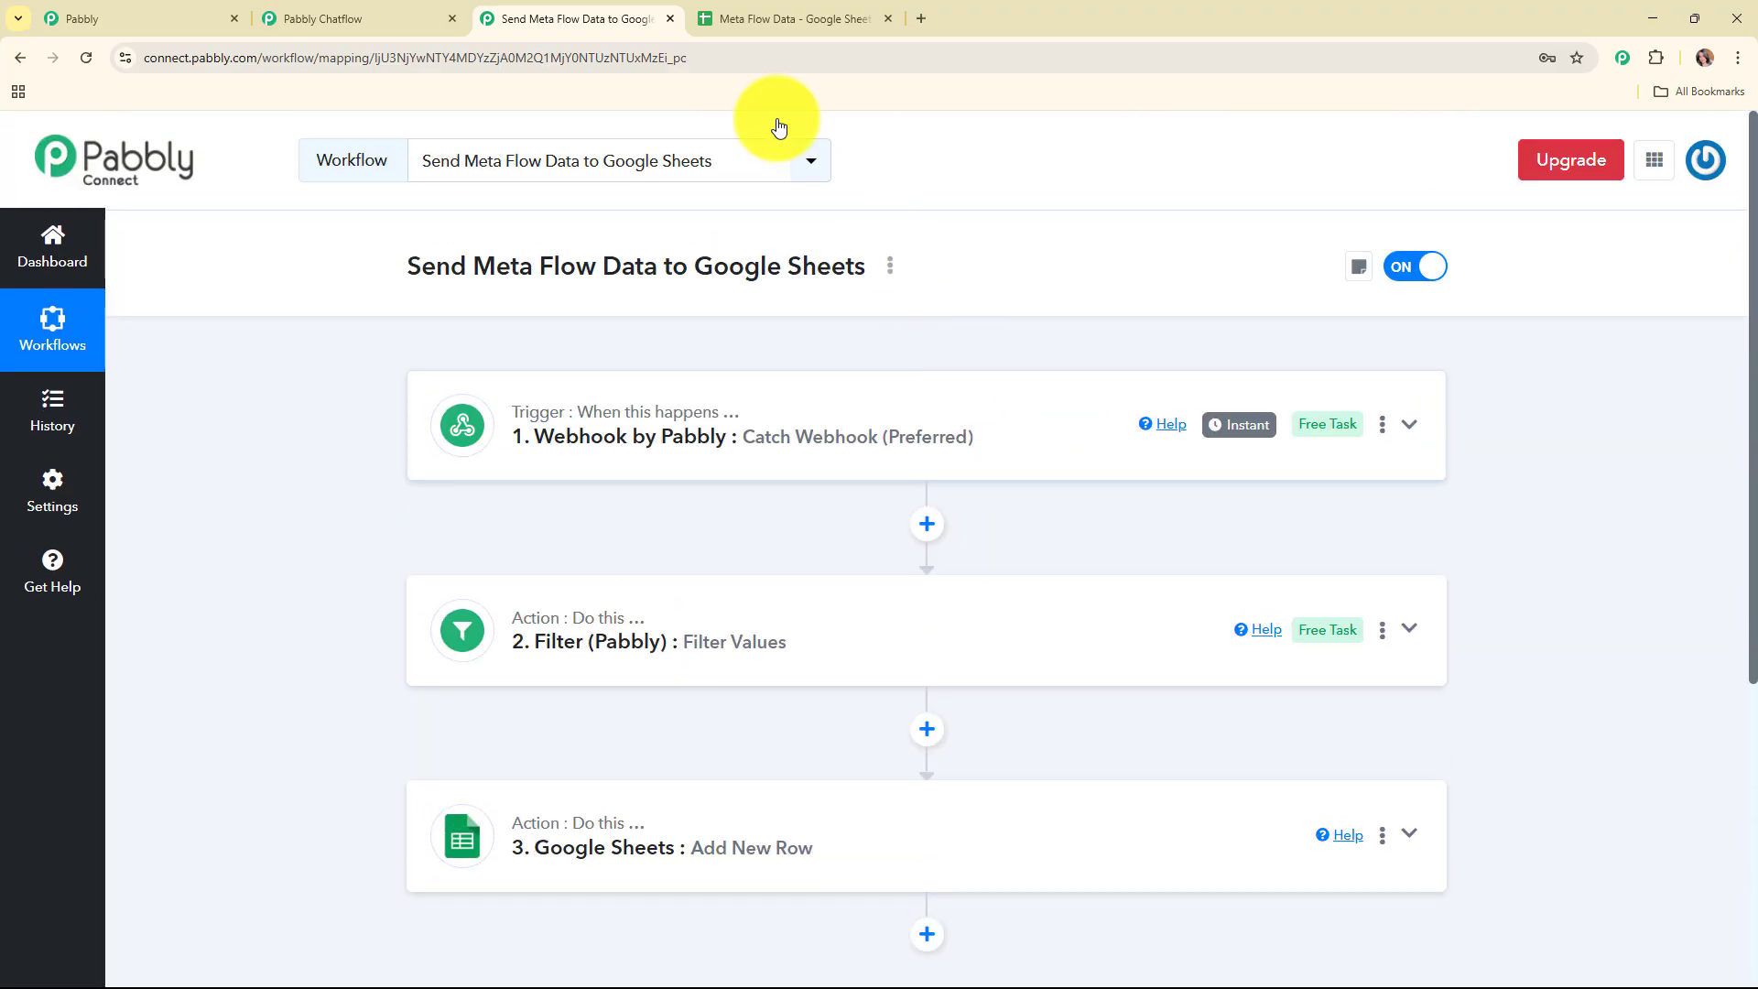
left_click(751, 19)
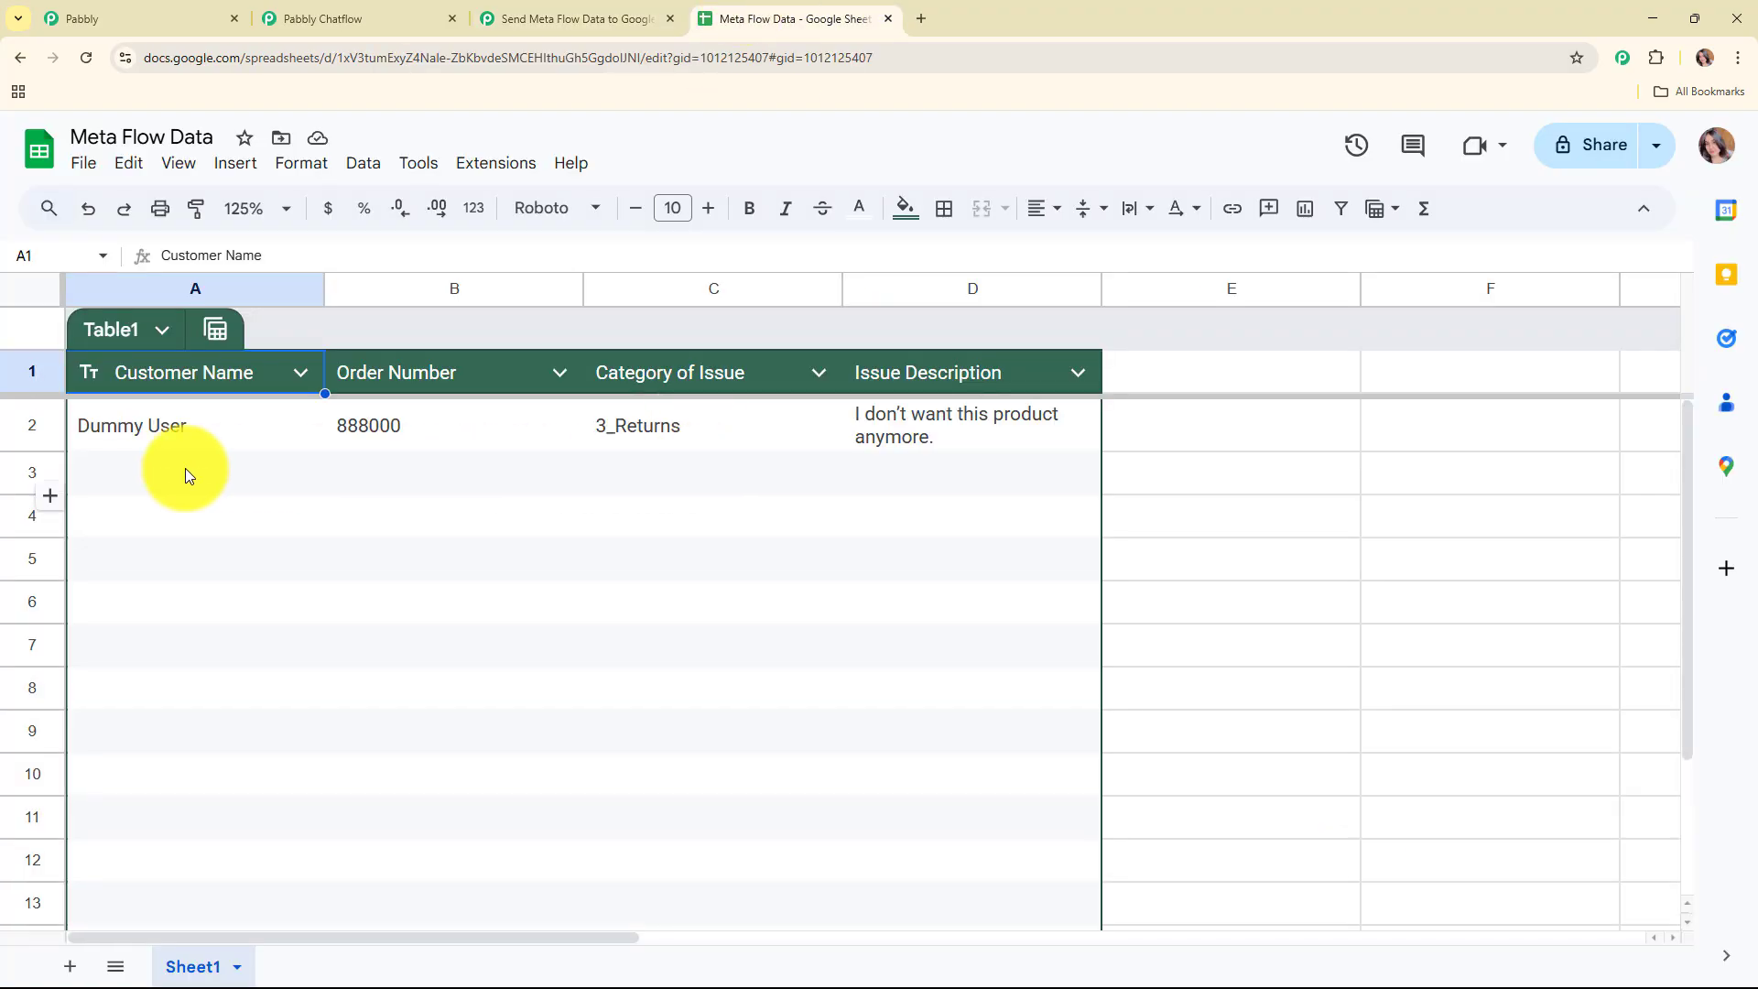
left_click(201, 442)
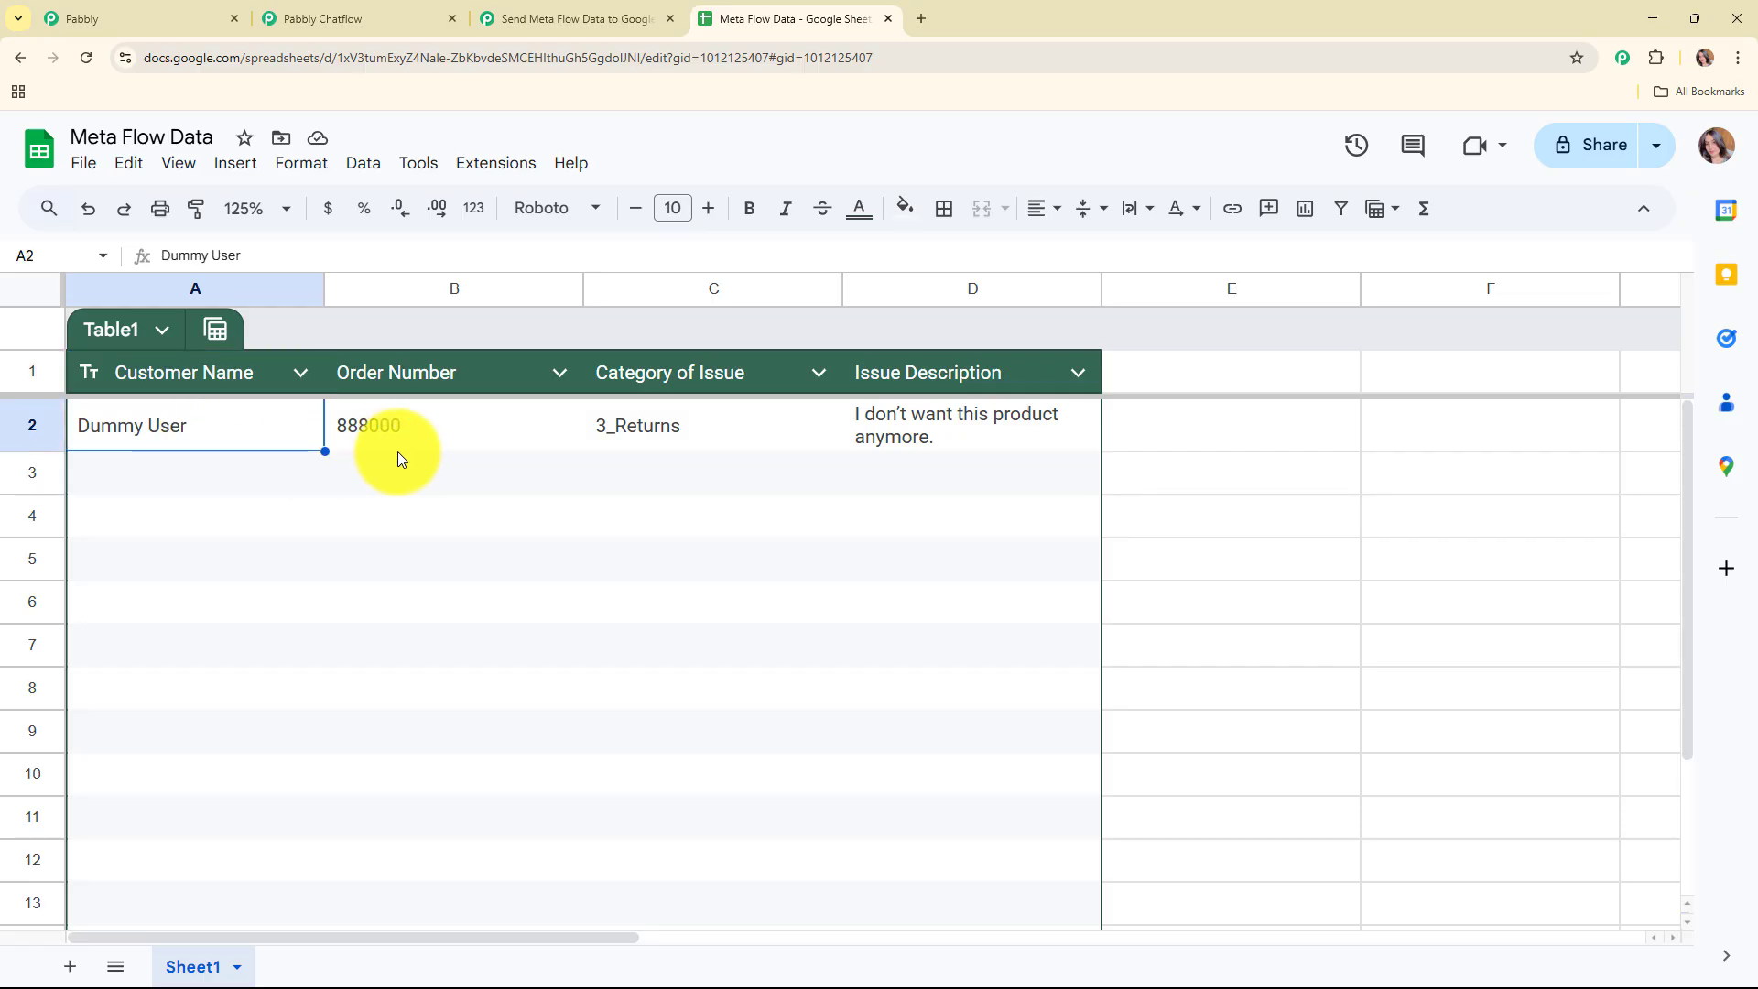
left_click(430, 431)
left_click(652, 432)
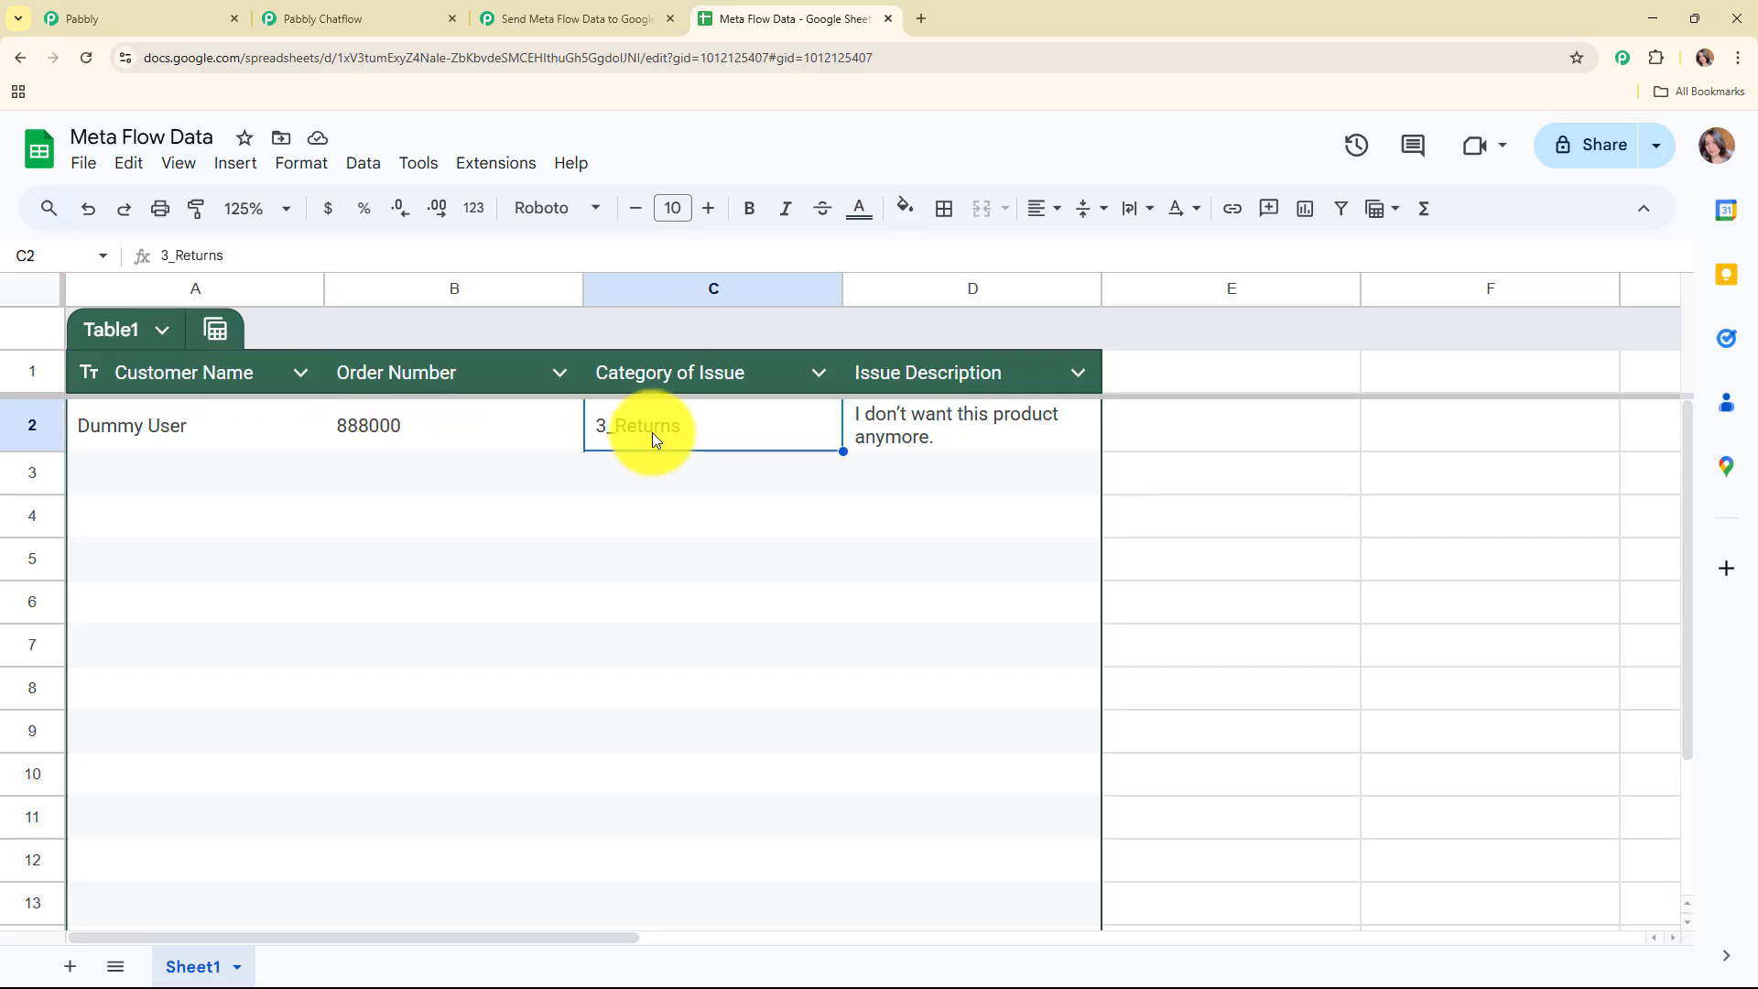
left_click(990, 447)
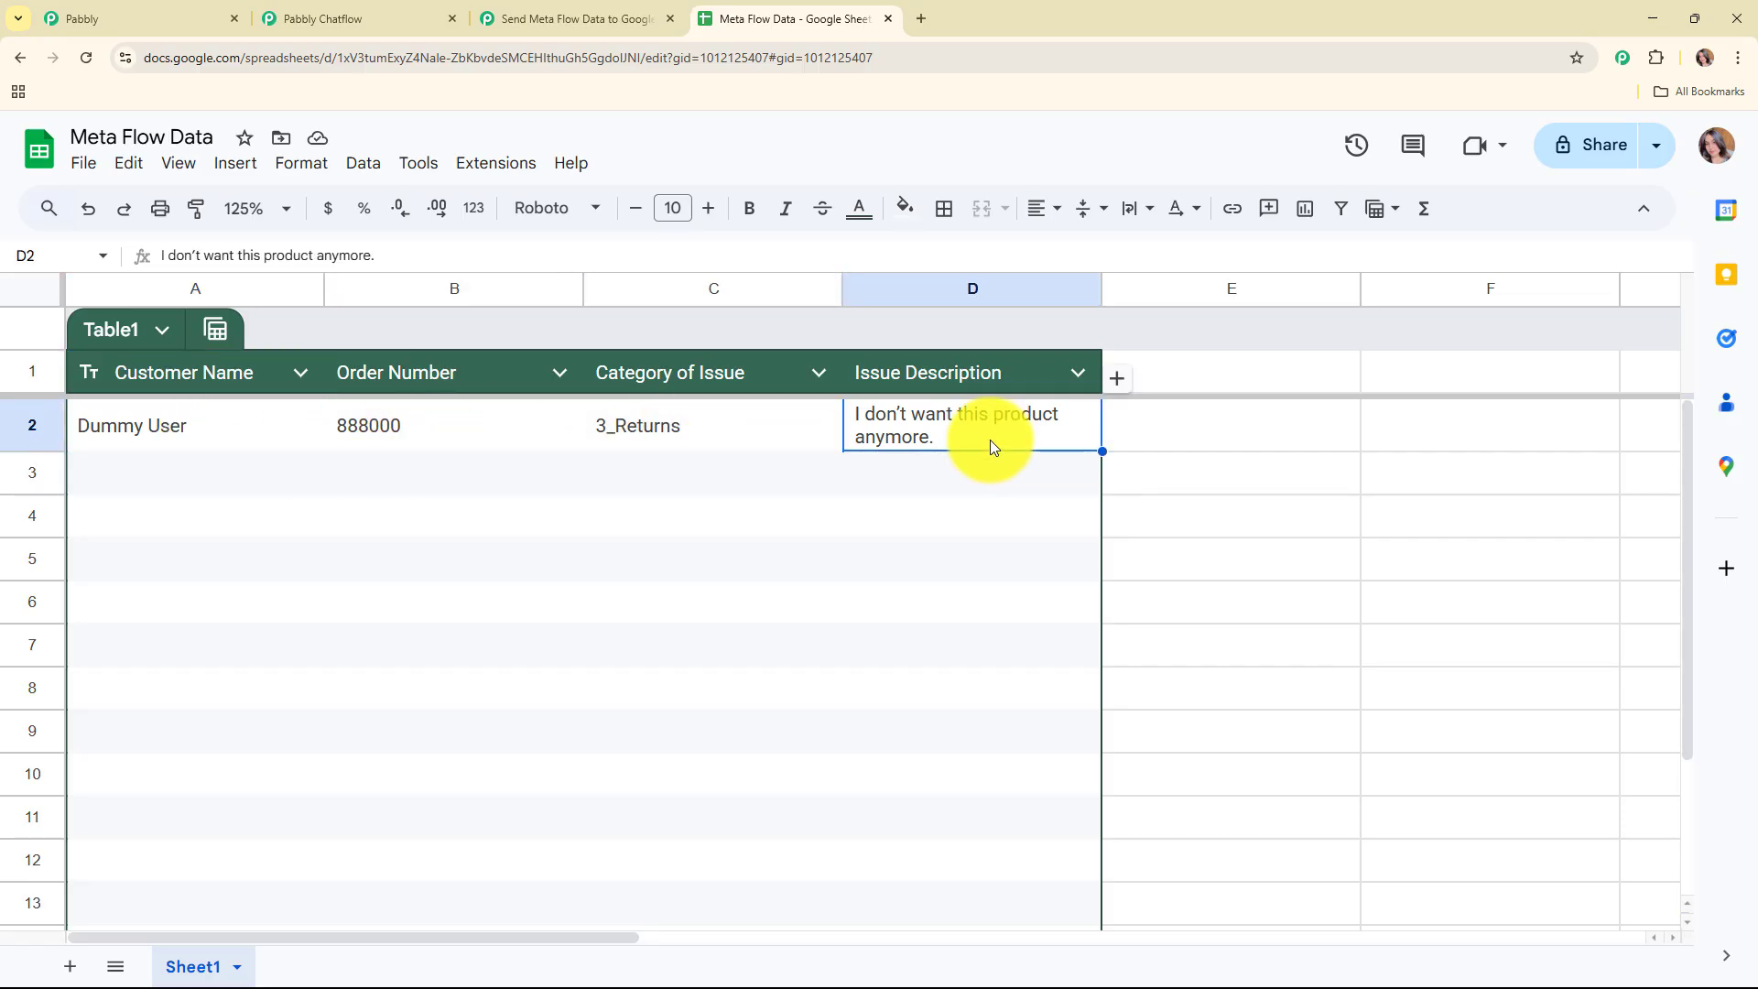
Return to the Send Meta Flow Data to Google Sheets workflow and review its name and three steps.
left_click(589, 19)
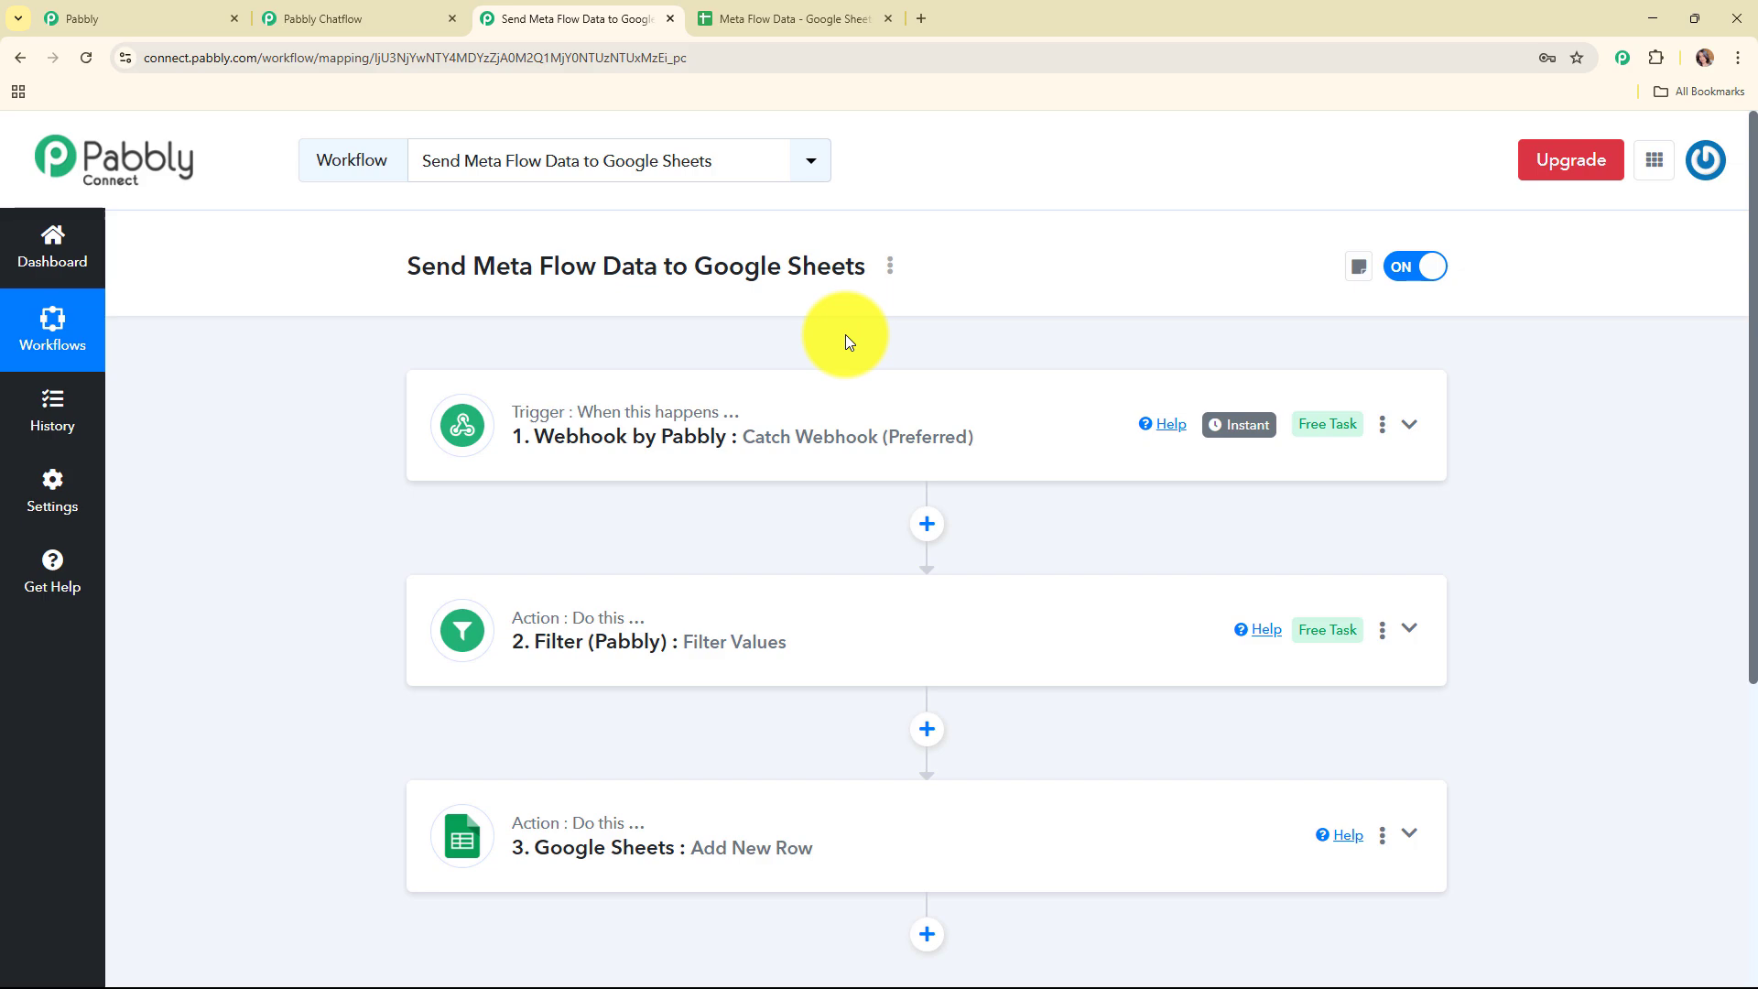
mouse_move(544, 419)
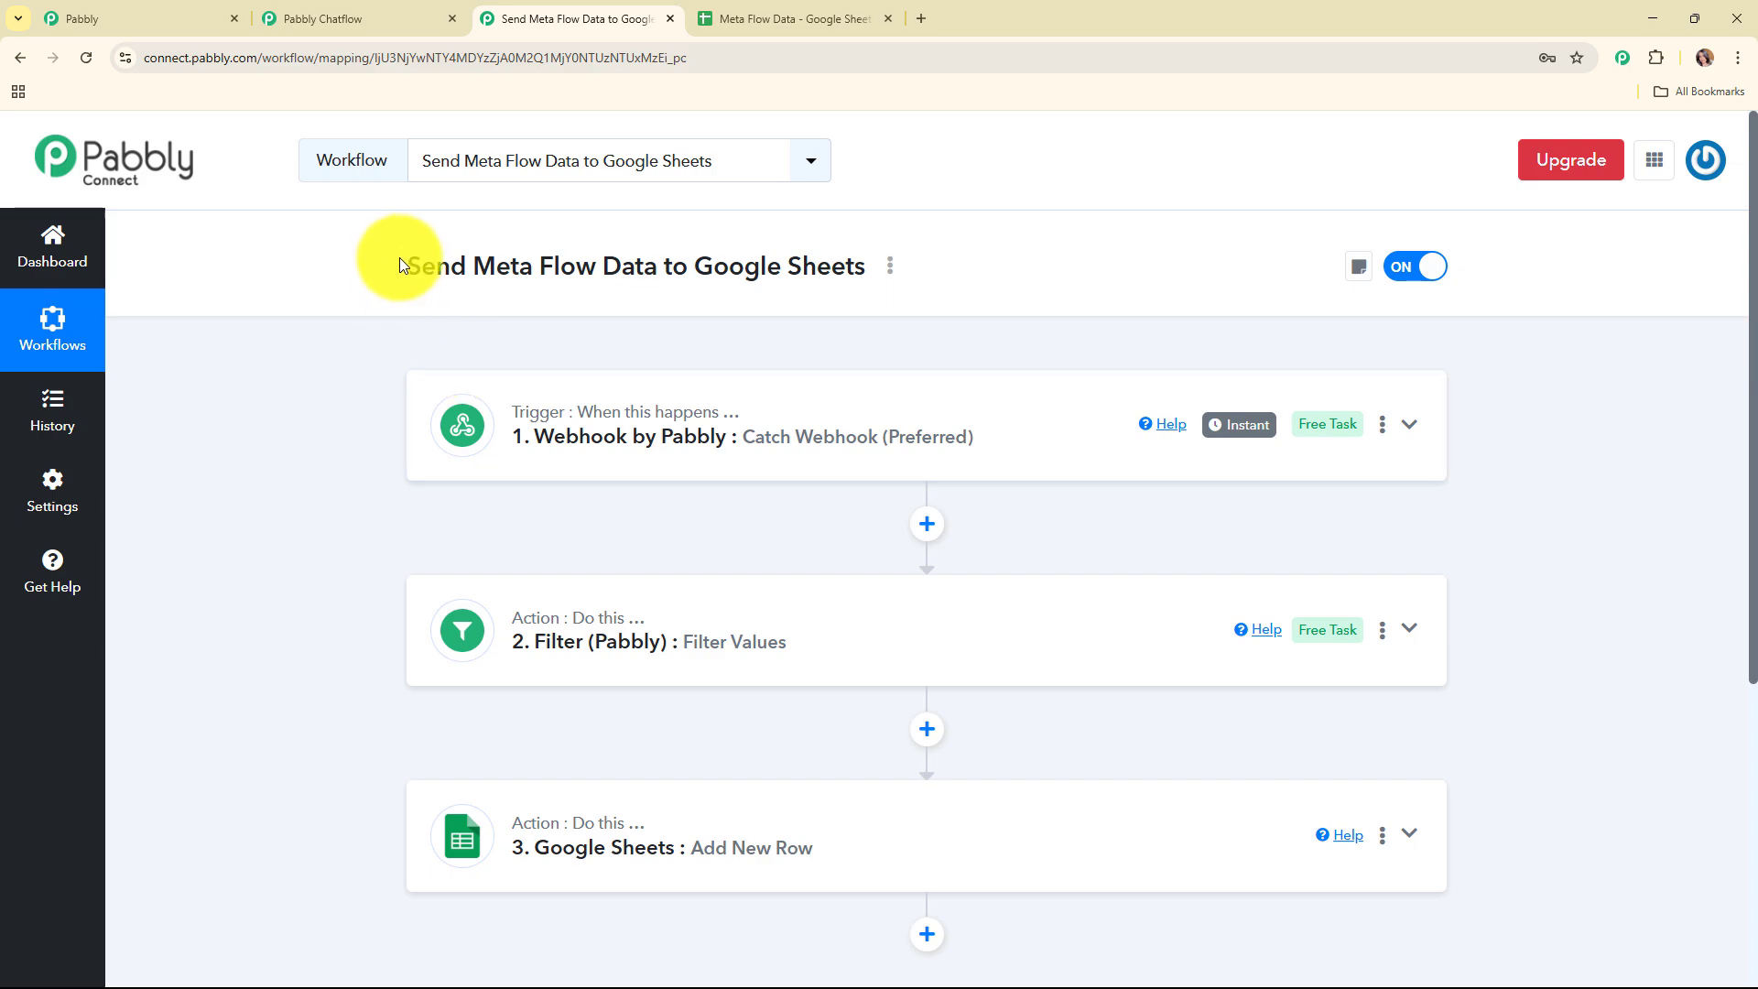
left_click_drag(404, 260, 870, 267)
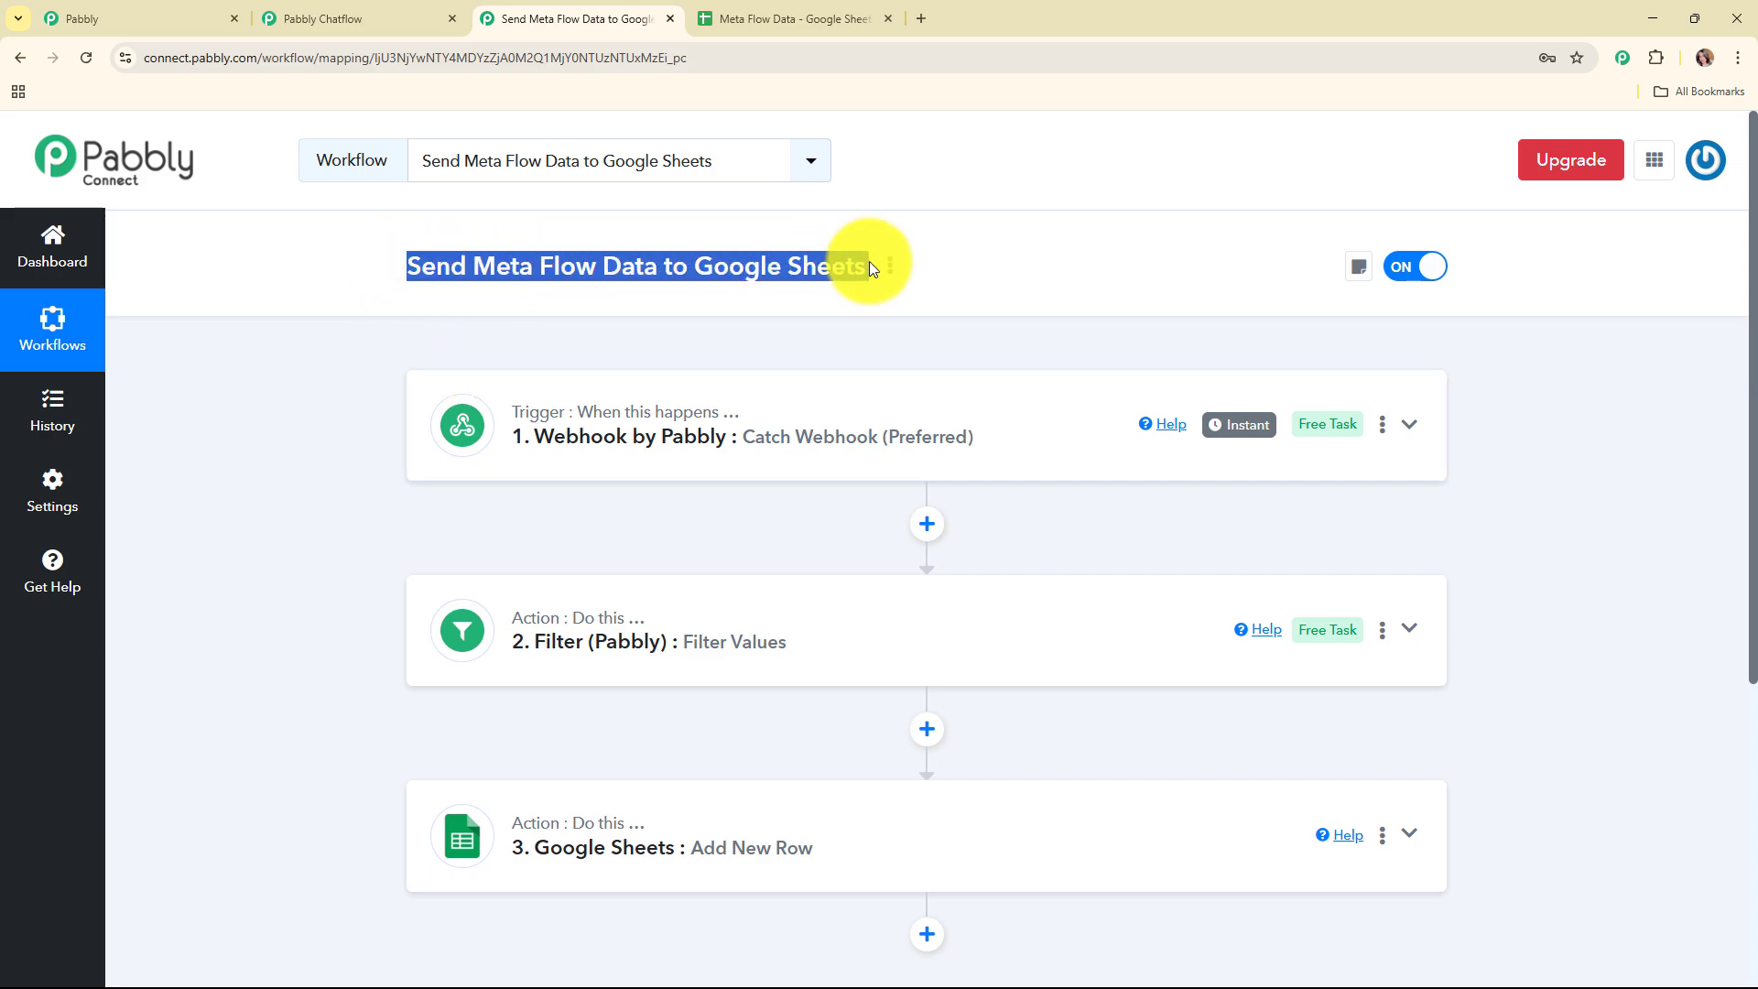
left_click(893, 354)
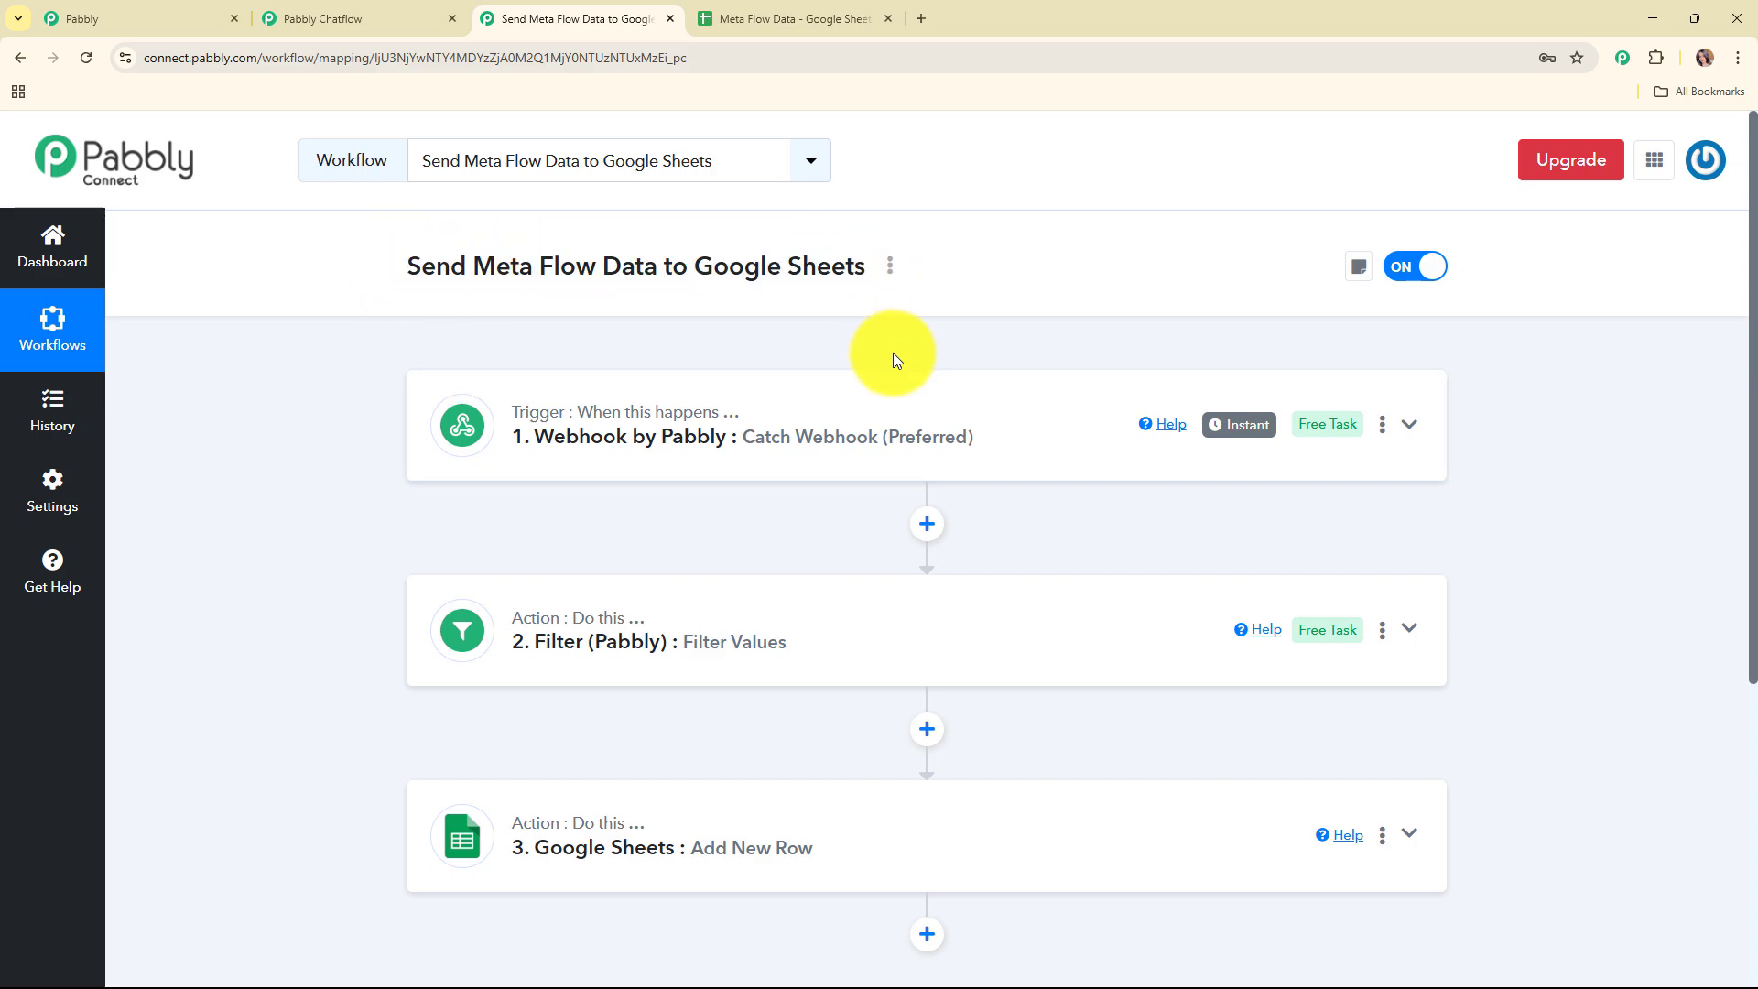